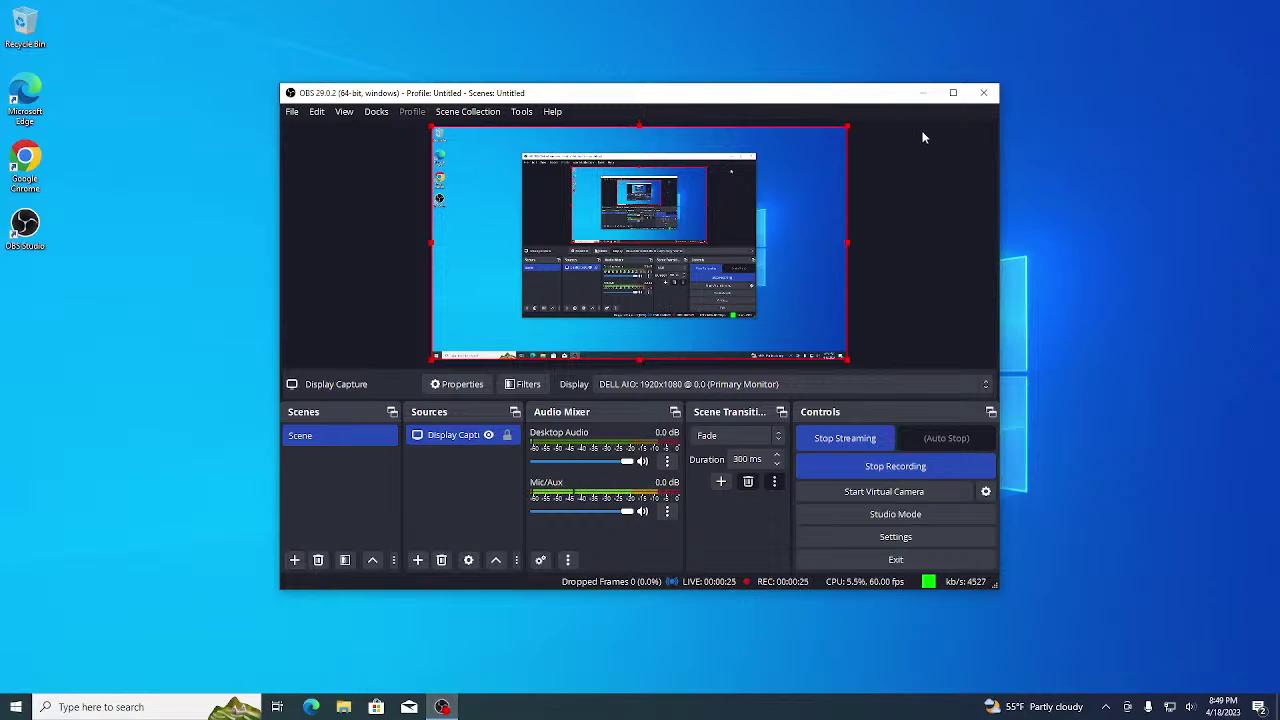
Step: Minimize the OBS Studio window so the Windows desktop shows
left_click(922, 93)
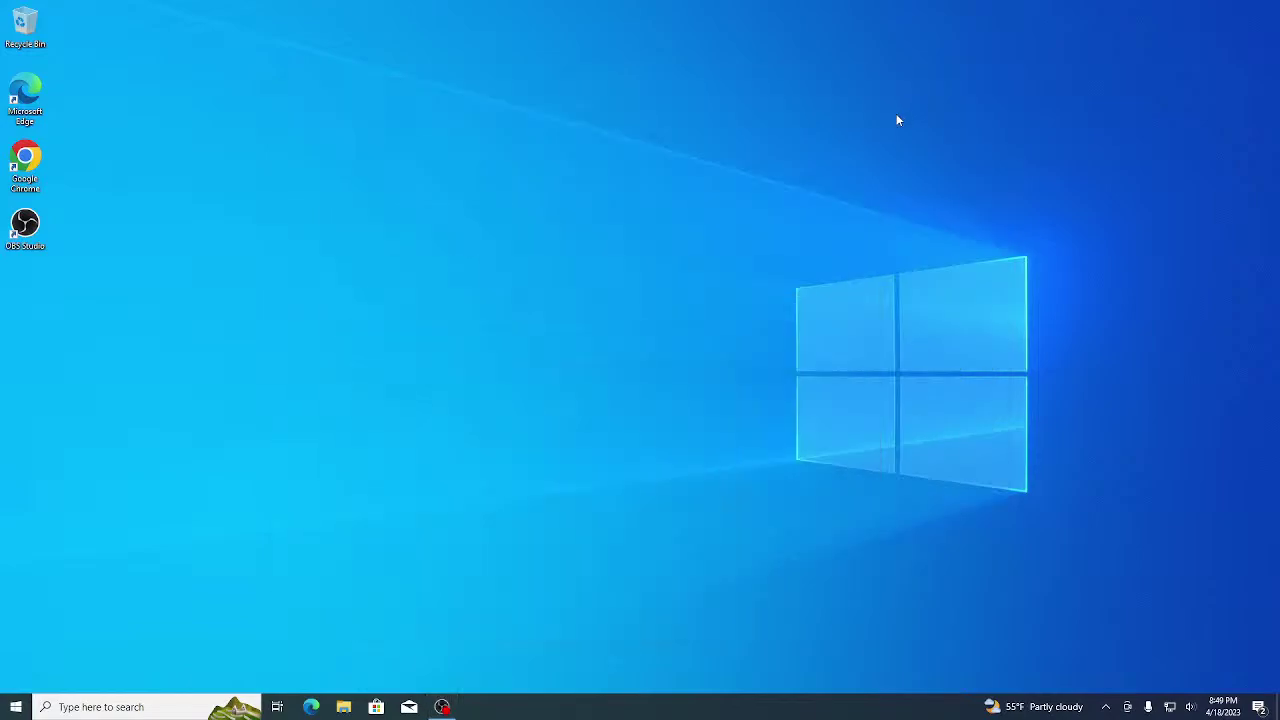
Step: Launch Google Chrome and search Google for 'steam'
double_click(33, 158)
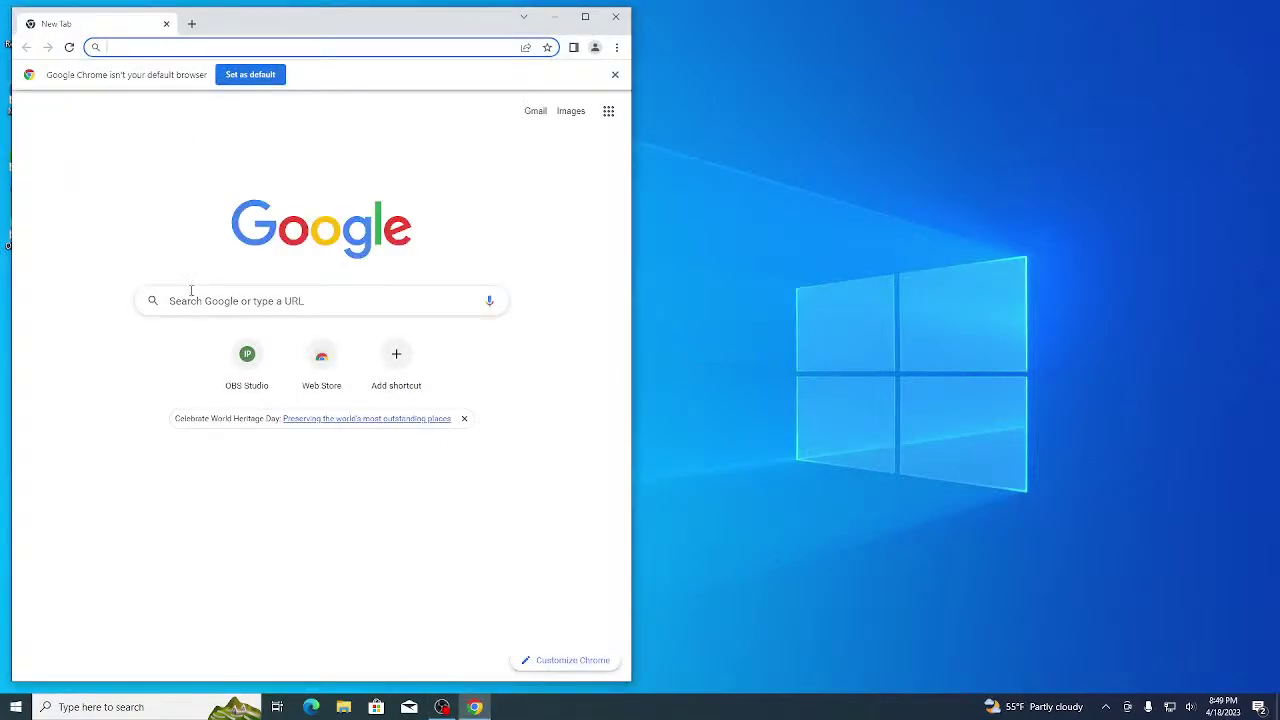
left_click(190, 304)
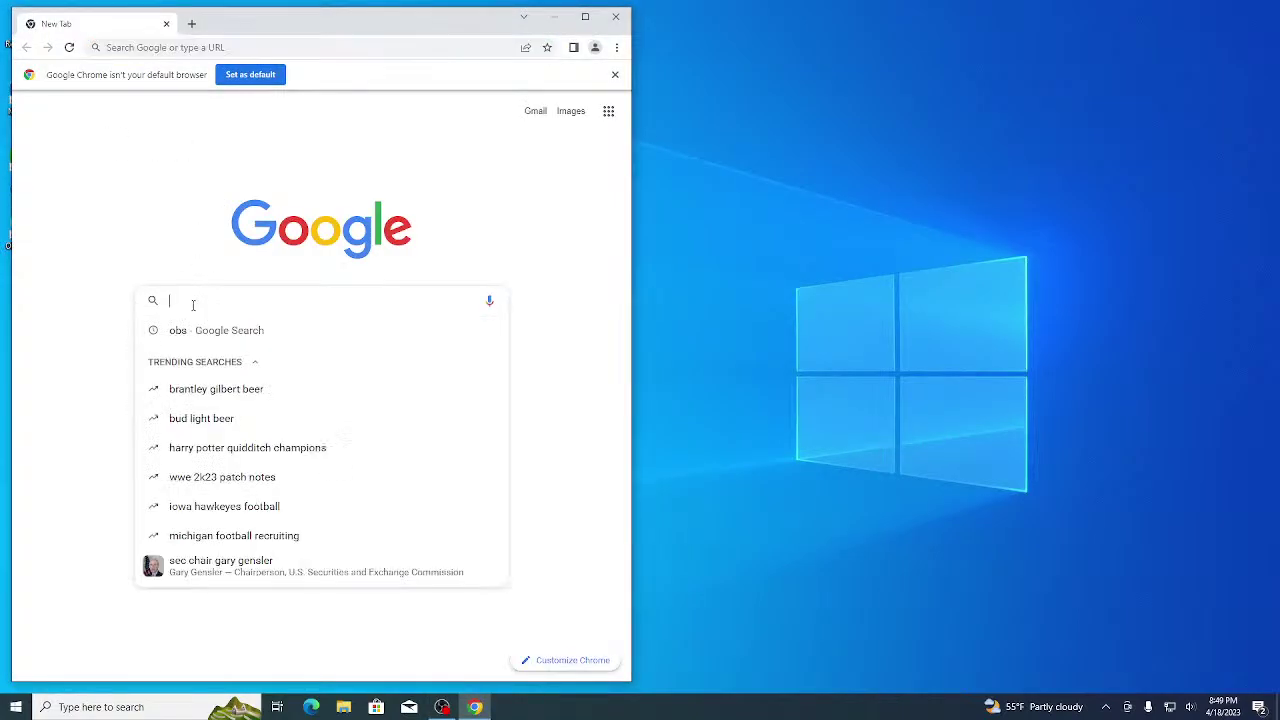
type("s")
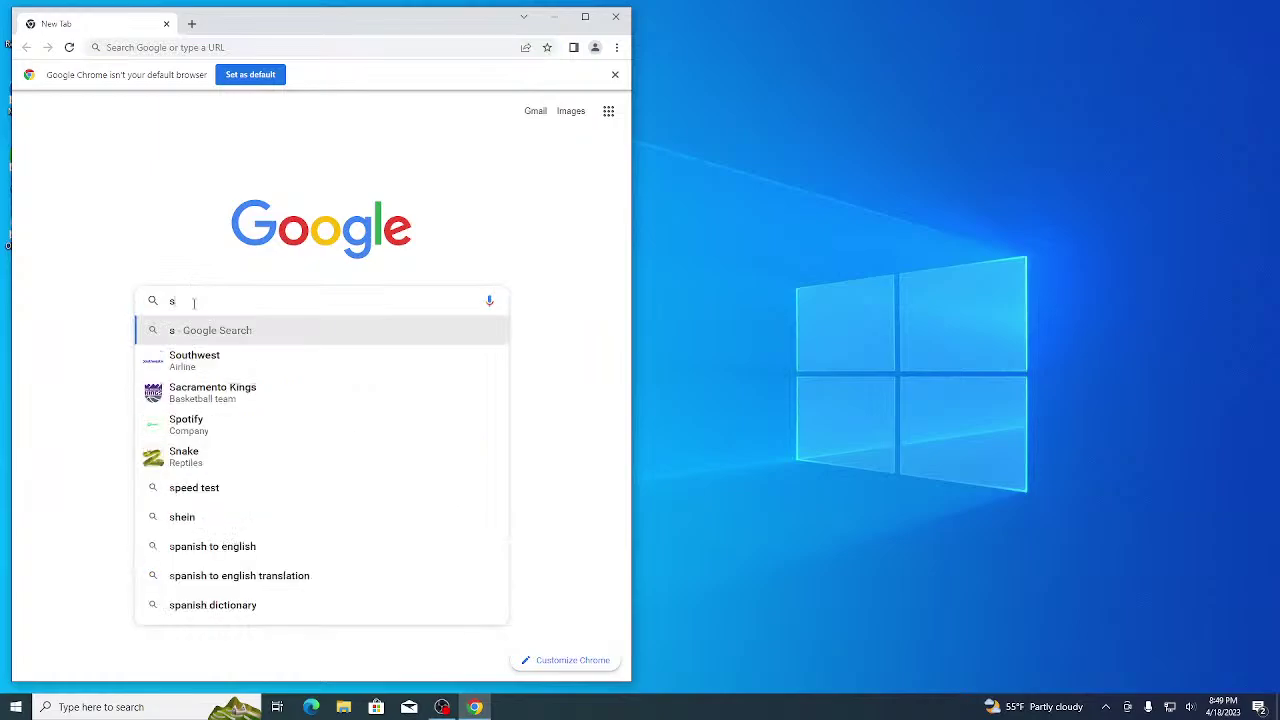
type("tea")
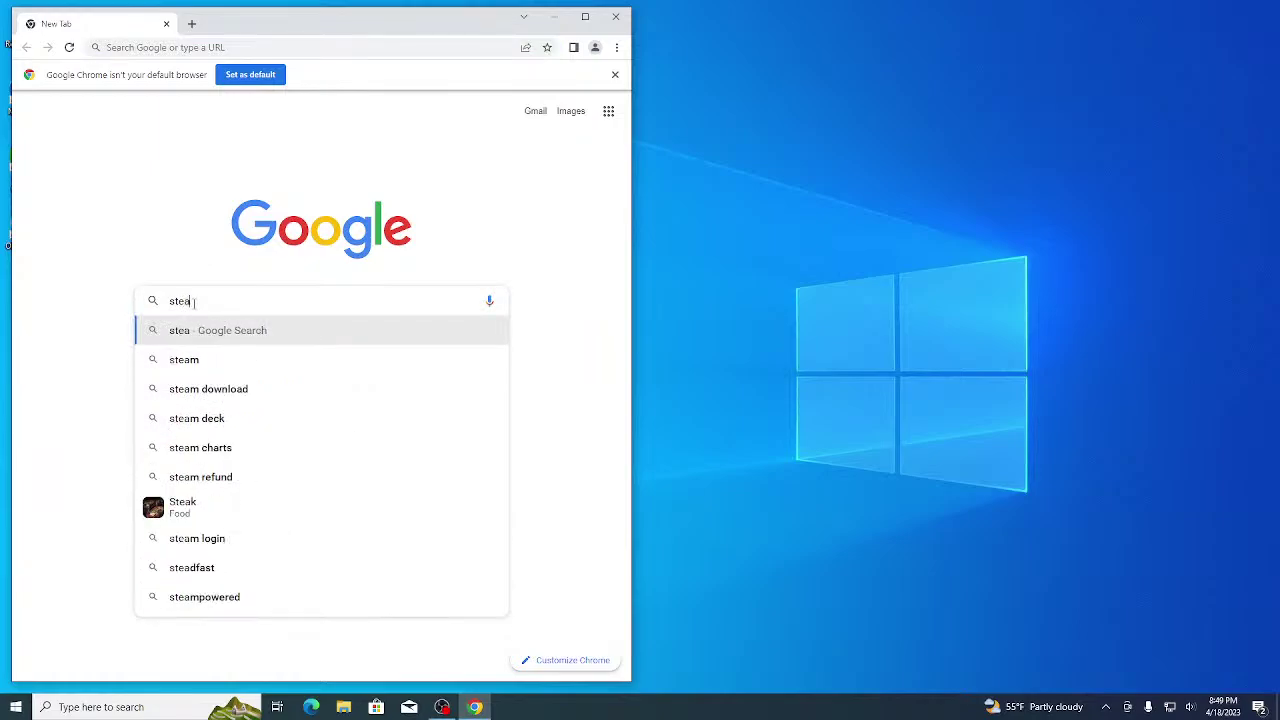
type("m")
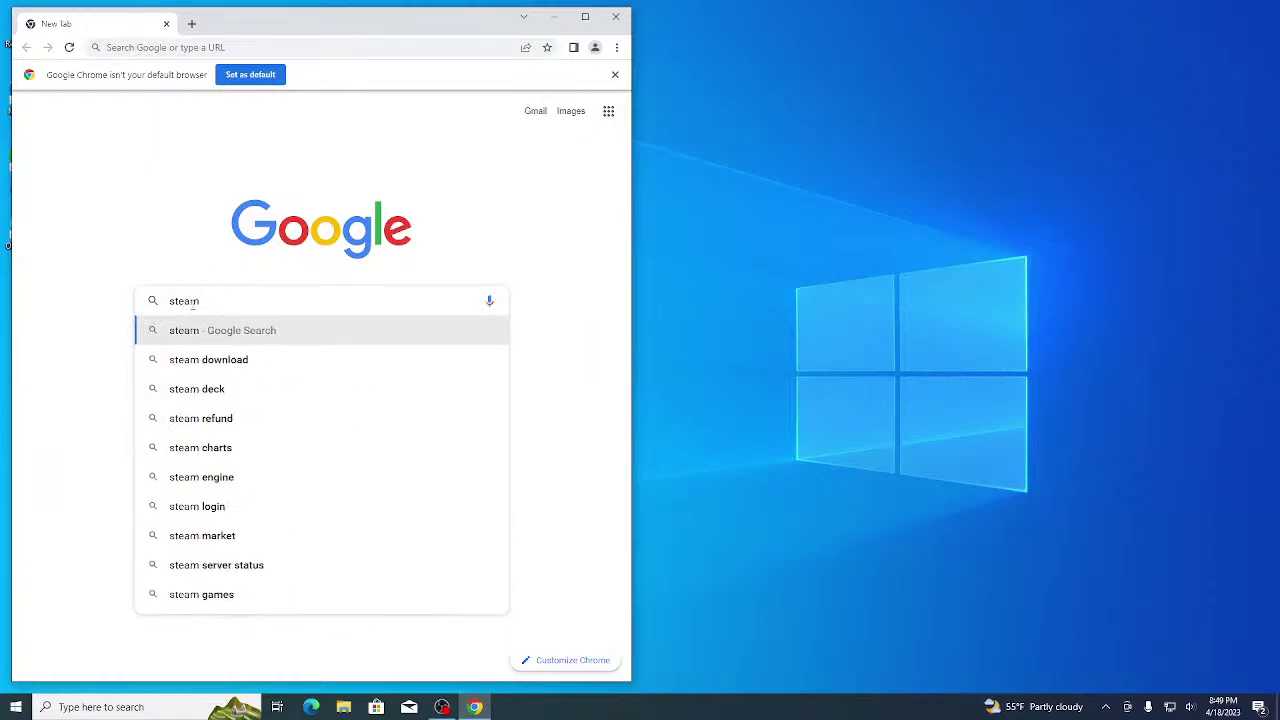
key("Return")
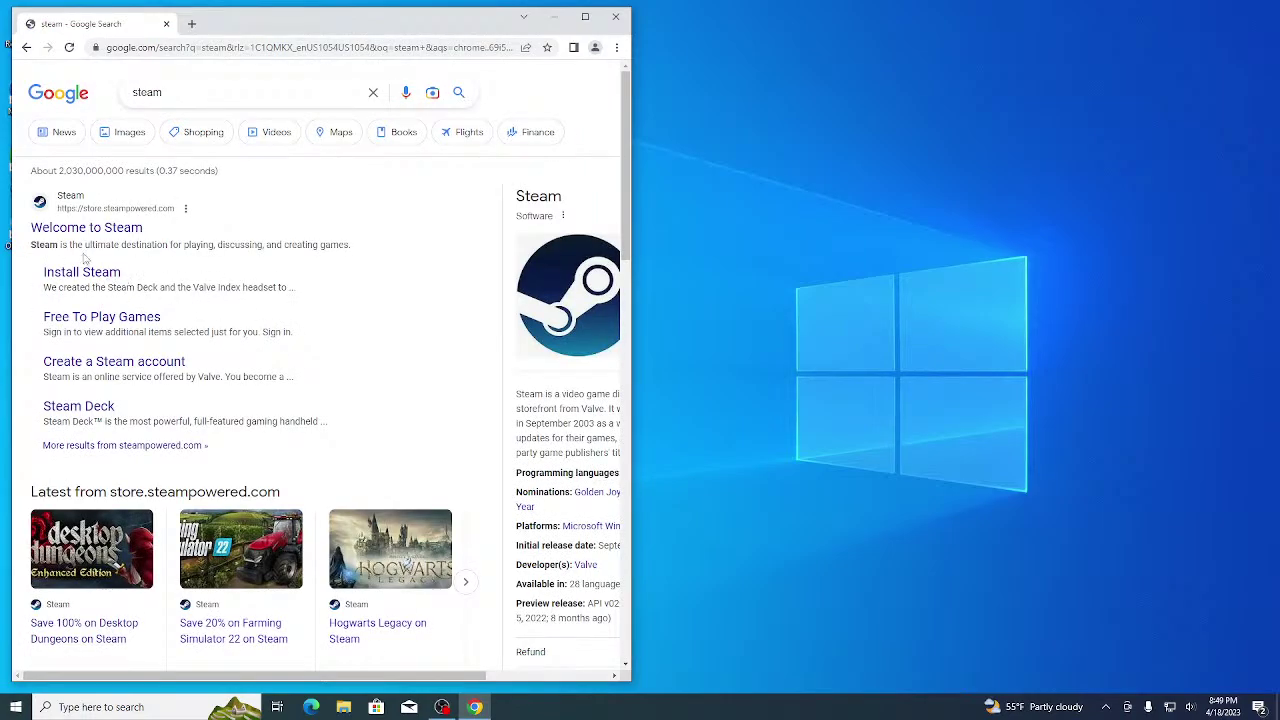
Step: Download SteamSetup.exe from the Steam site's install page and view the Downloads list
left_click(84, 231)
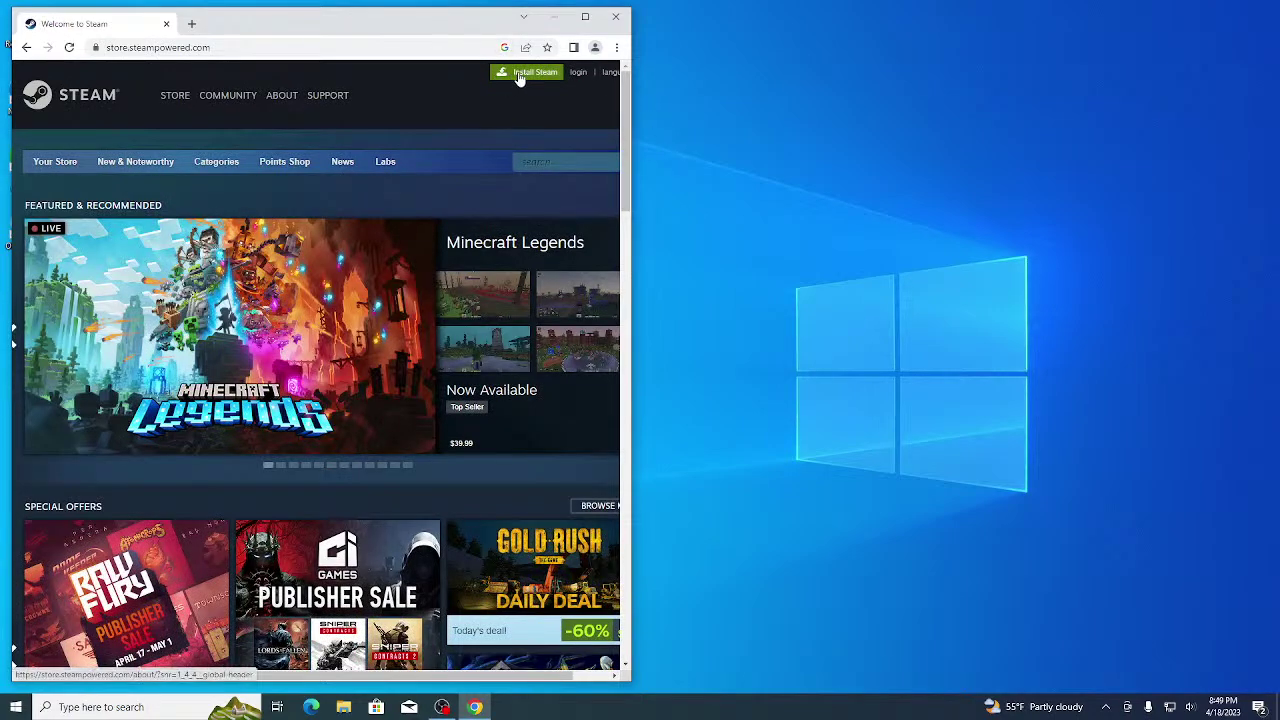
left_click(521, 75)
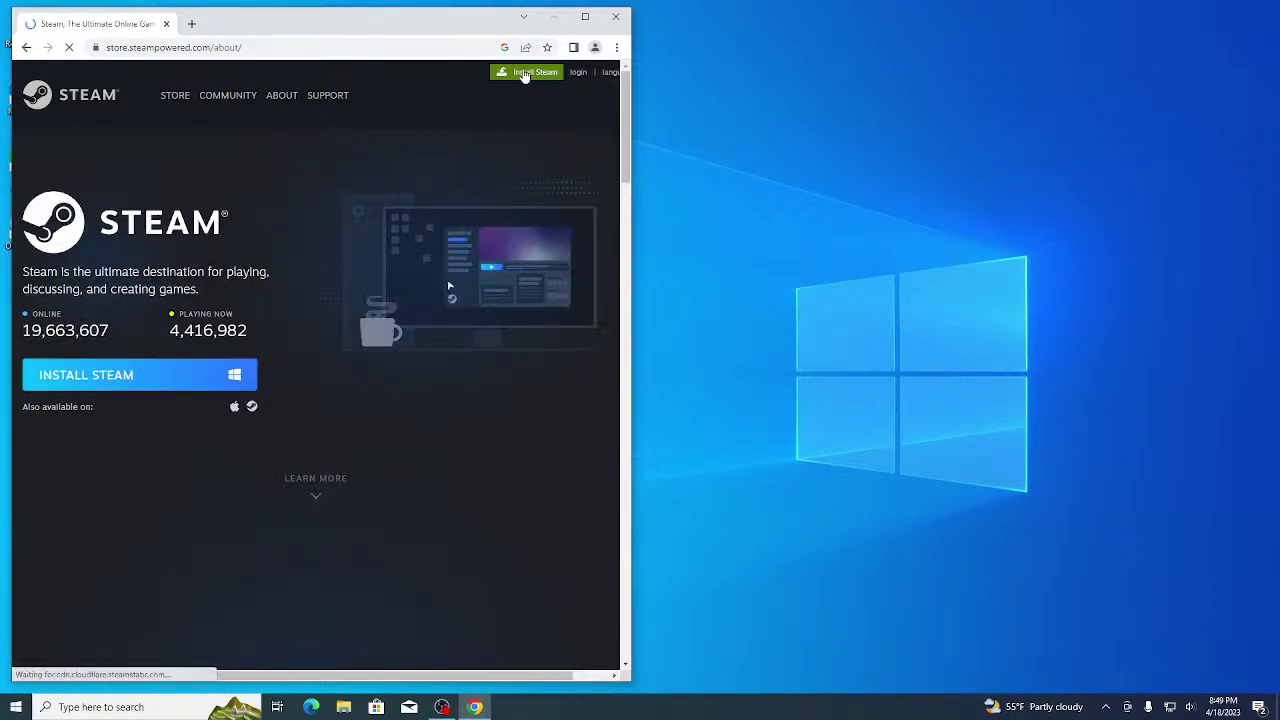
left_click(140, 390)
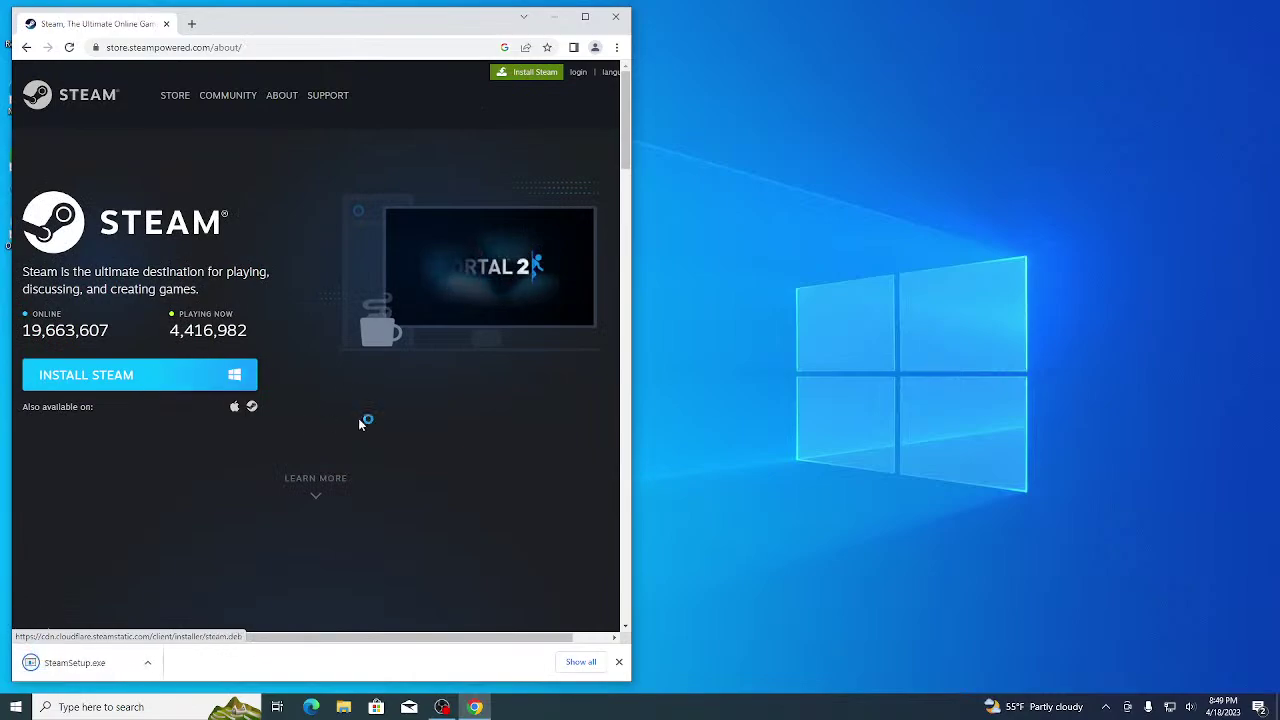
left_click(590, 662)
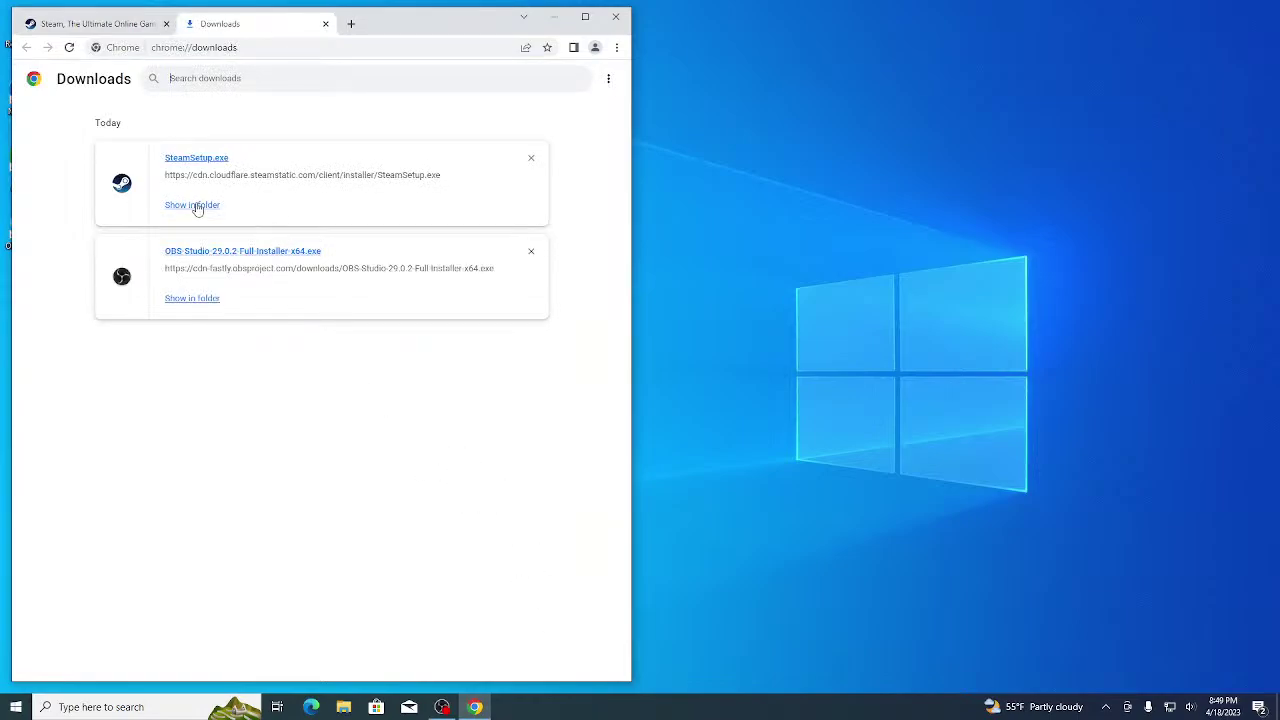
Step: Close Chrome and view Desktop and Downloads in File Explorer as large icons
left_click(616, 16)
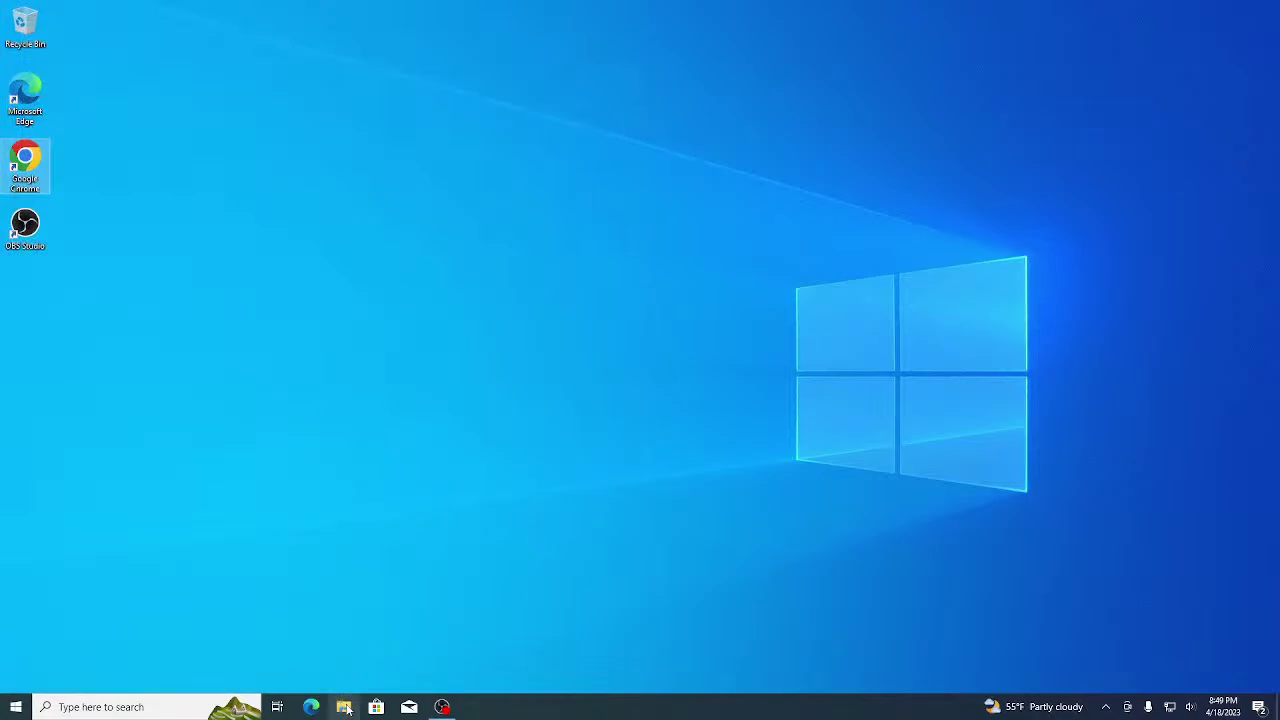
left_click(344, 707)
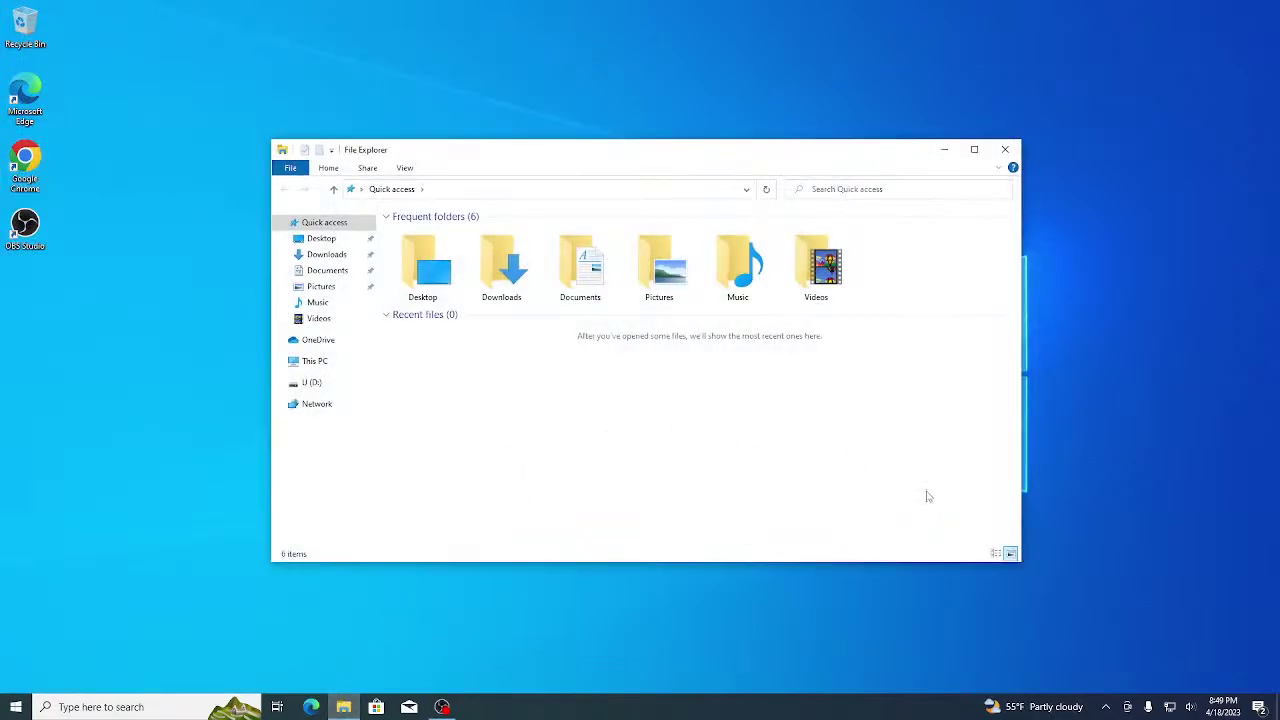
left_click(317, 245)
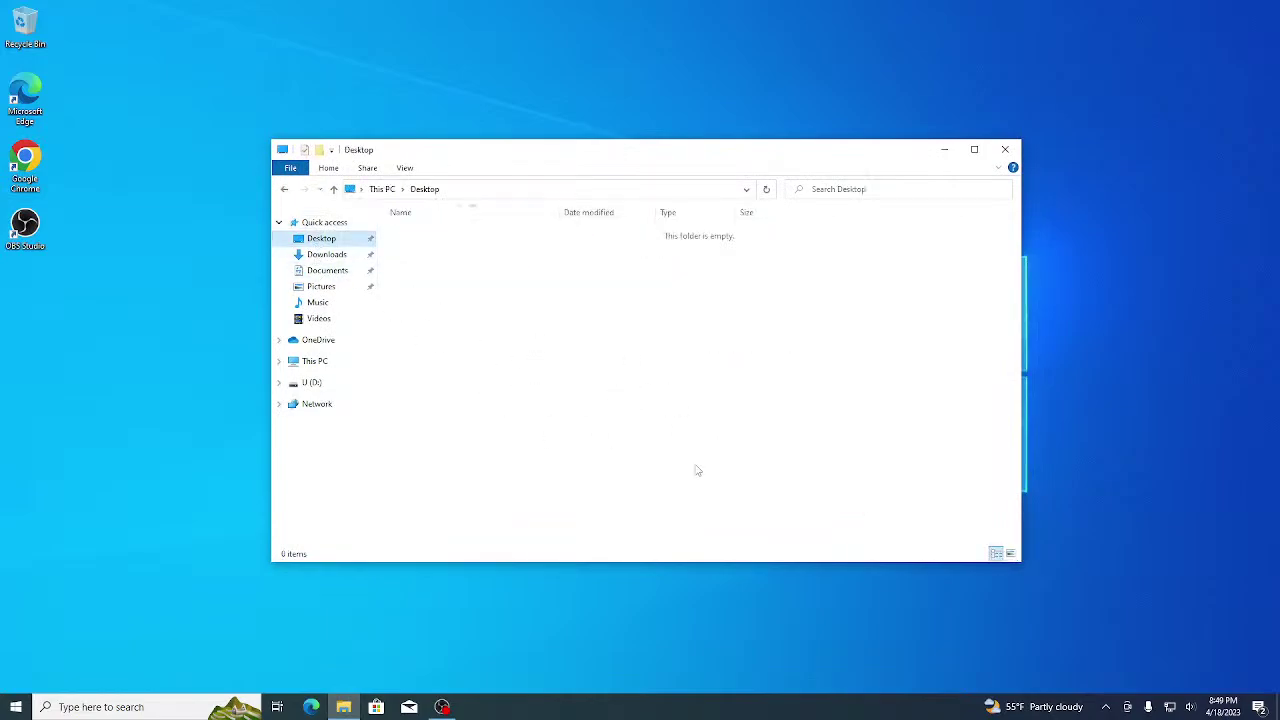
left_click(1010, 553)
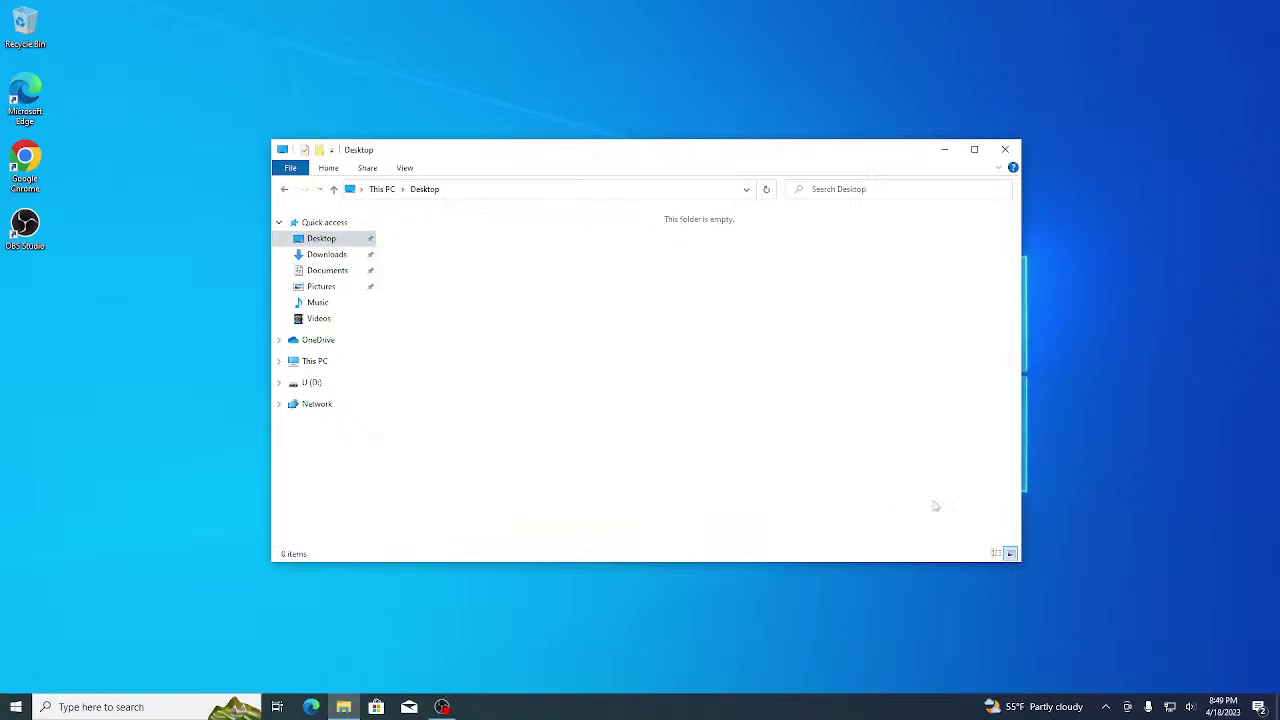
left_click(308, 258)
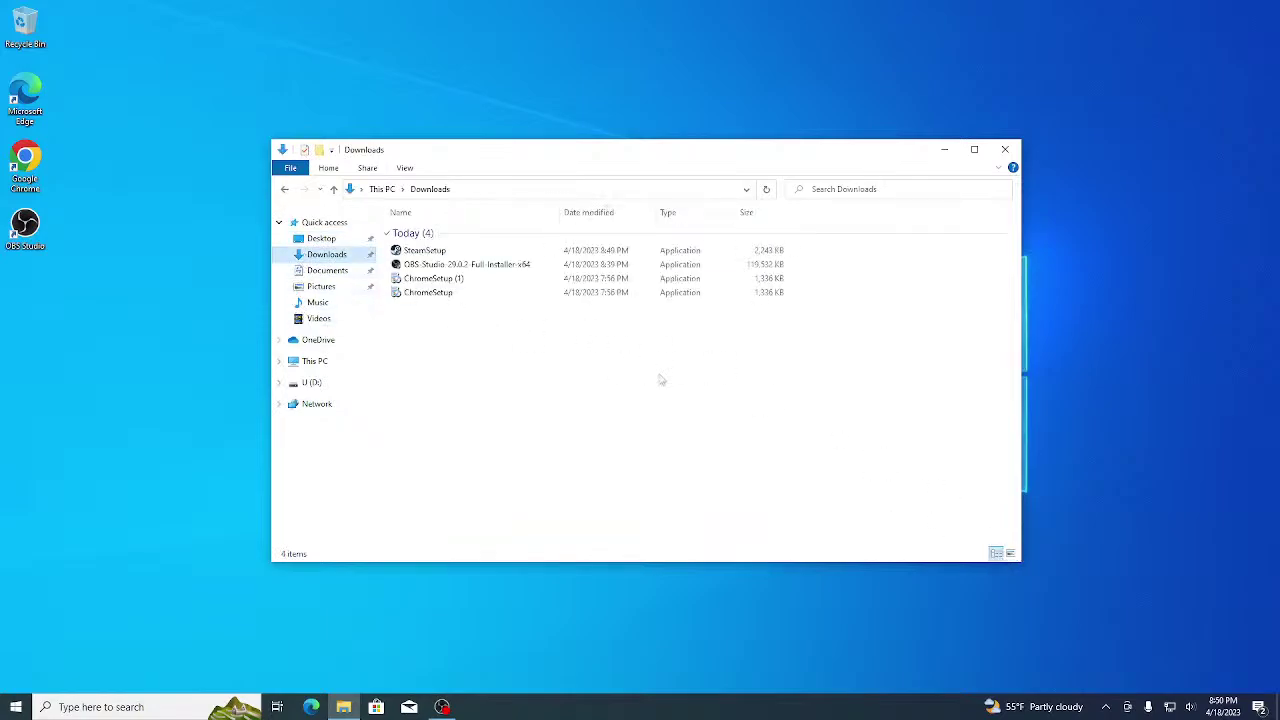
left_click(1010, 553)
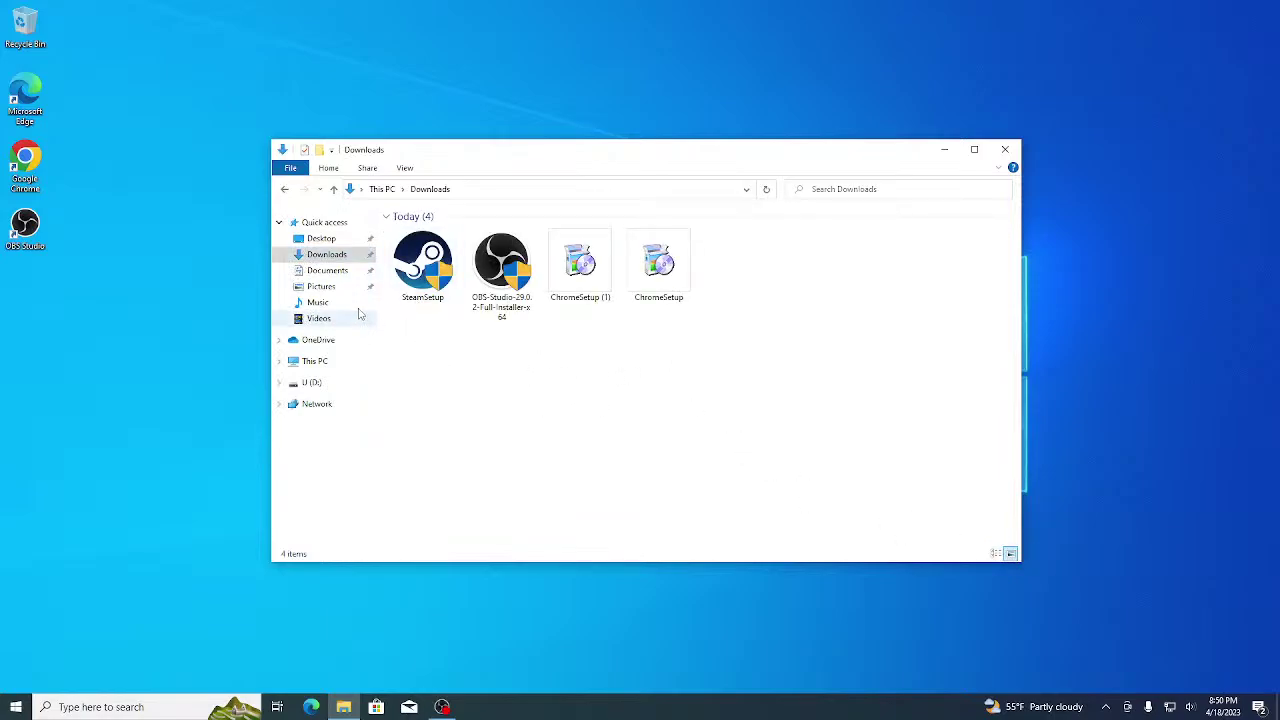
Step: Switch Documents and Music to large icons, passing through Pictures and ending on Videos
left_click(345, 272)
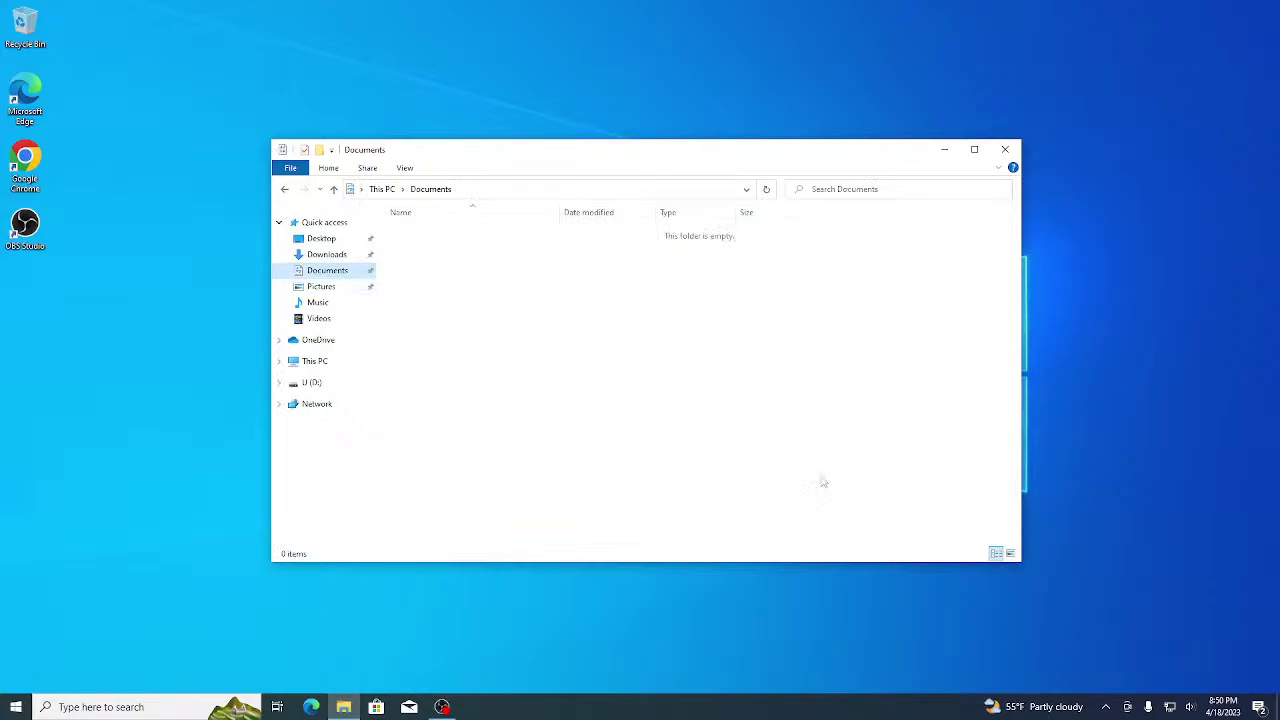
left_click(1010, 553)
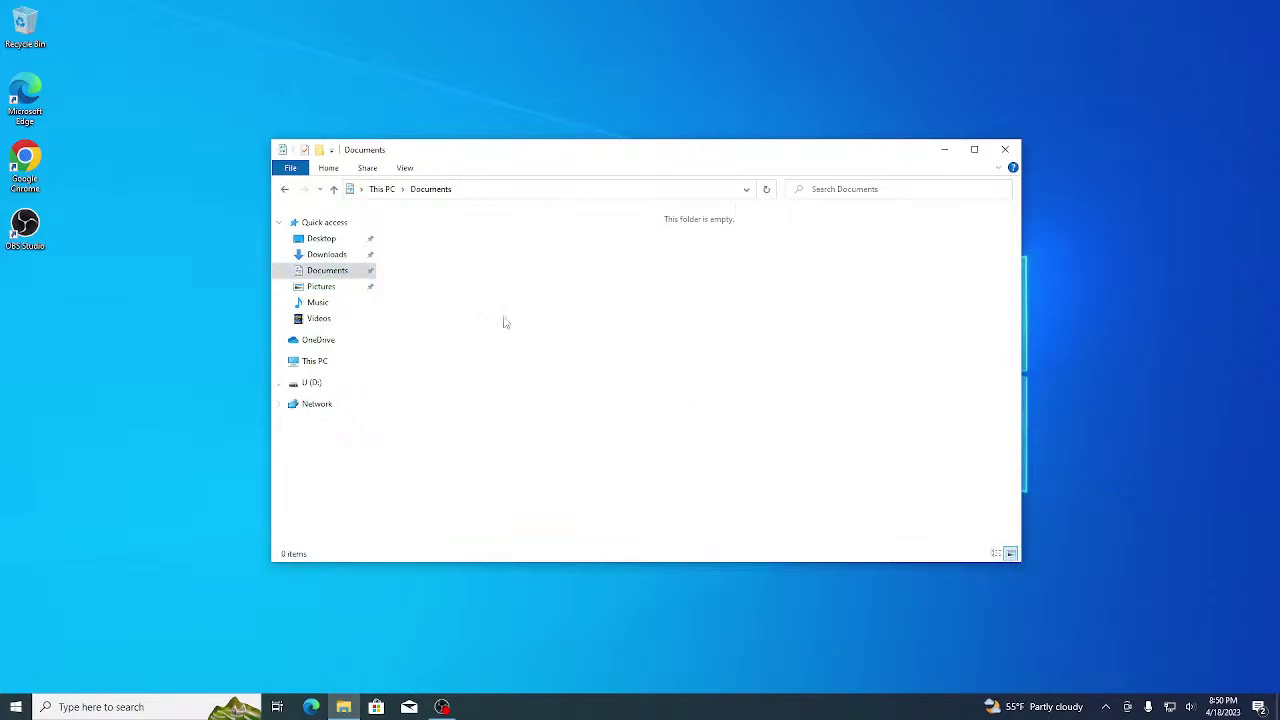
left_click(345, 287)
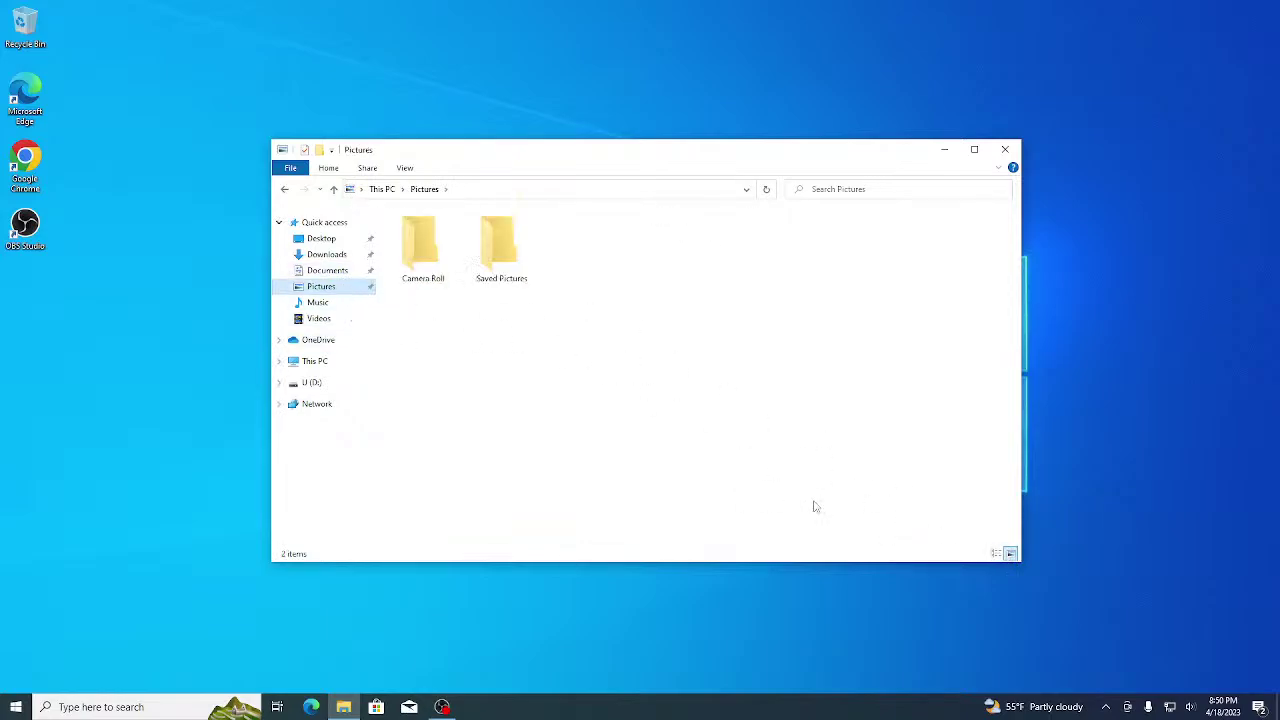
left_click(312, 302)
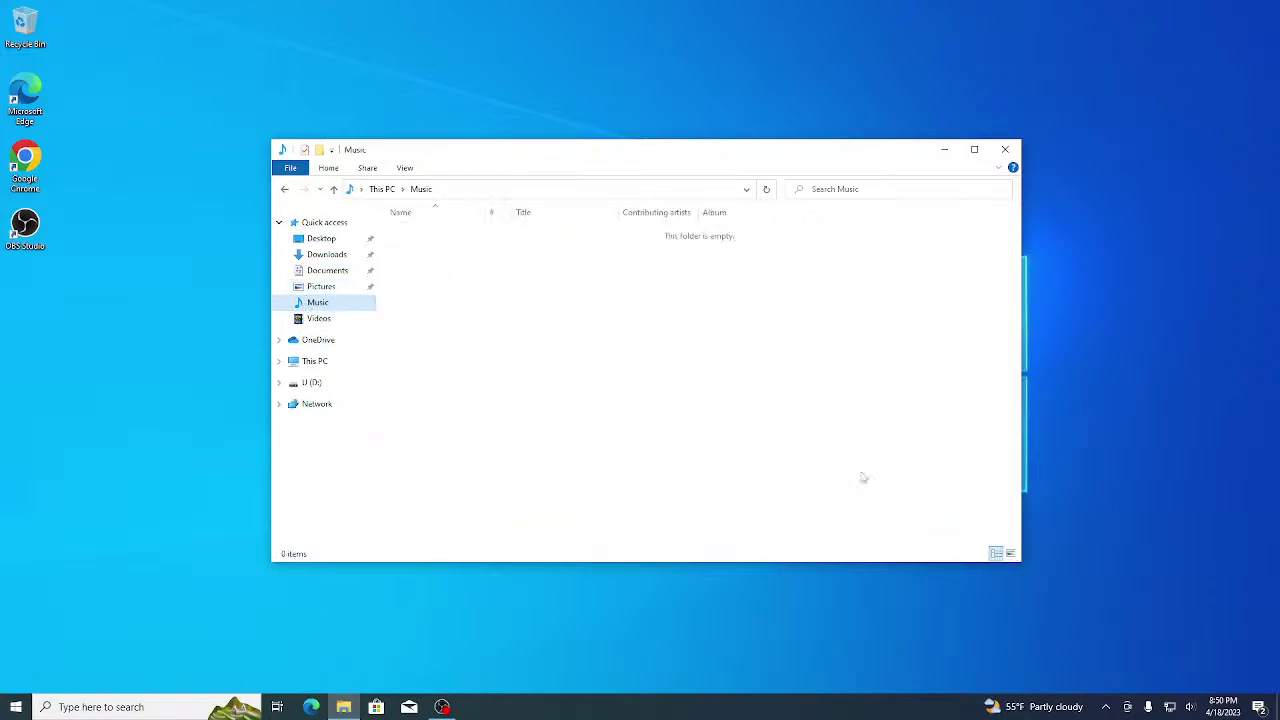
left_click(1010, 553)
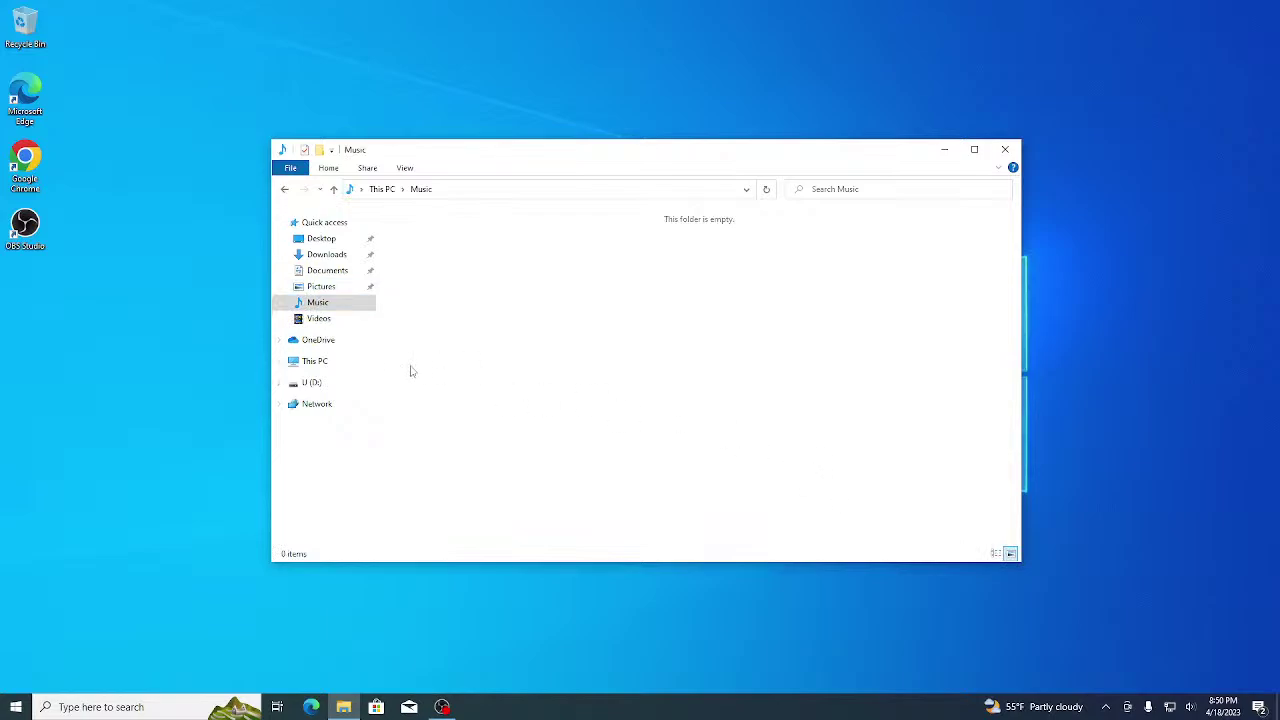
left_click(321, 319)
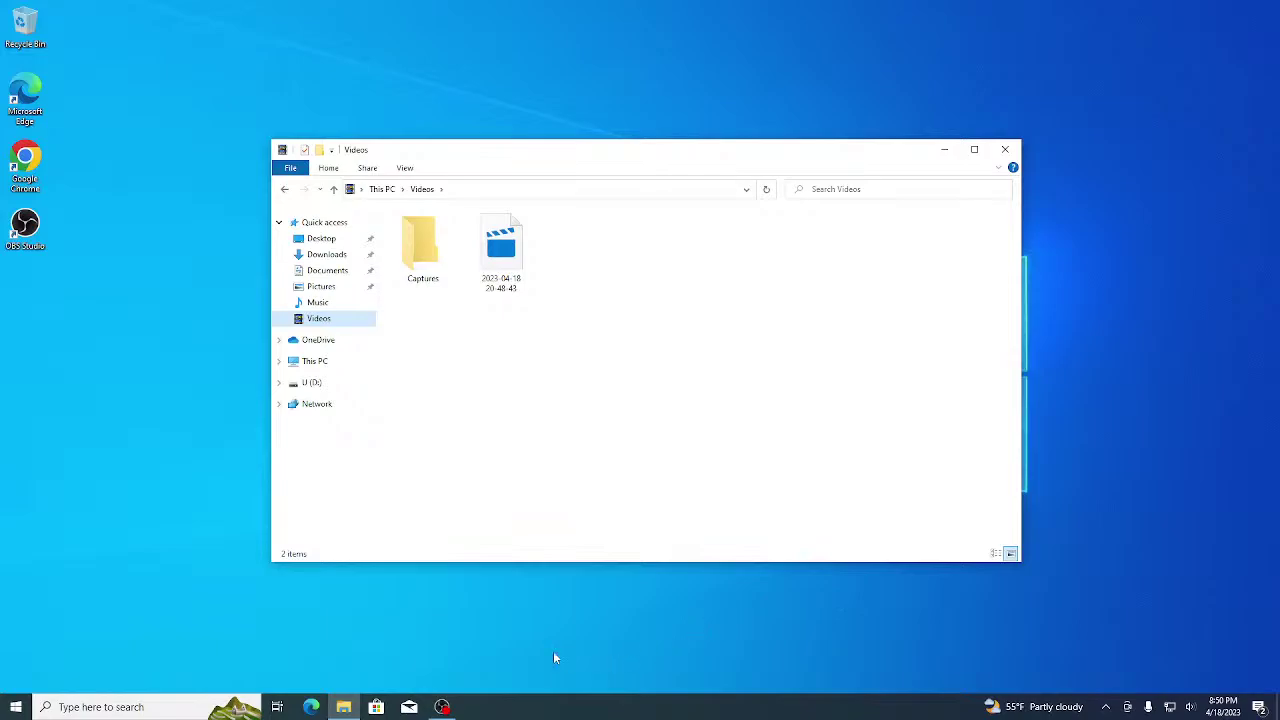
left_click(443, 706)
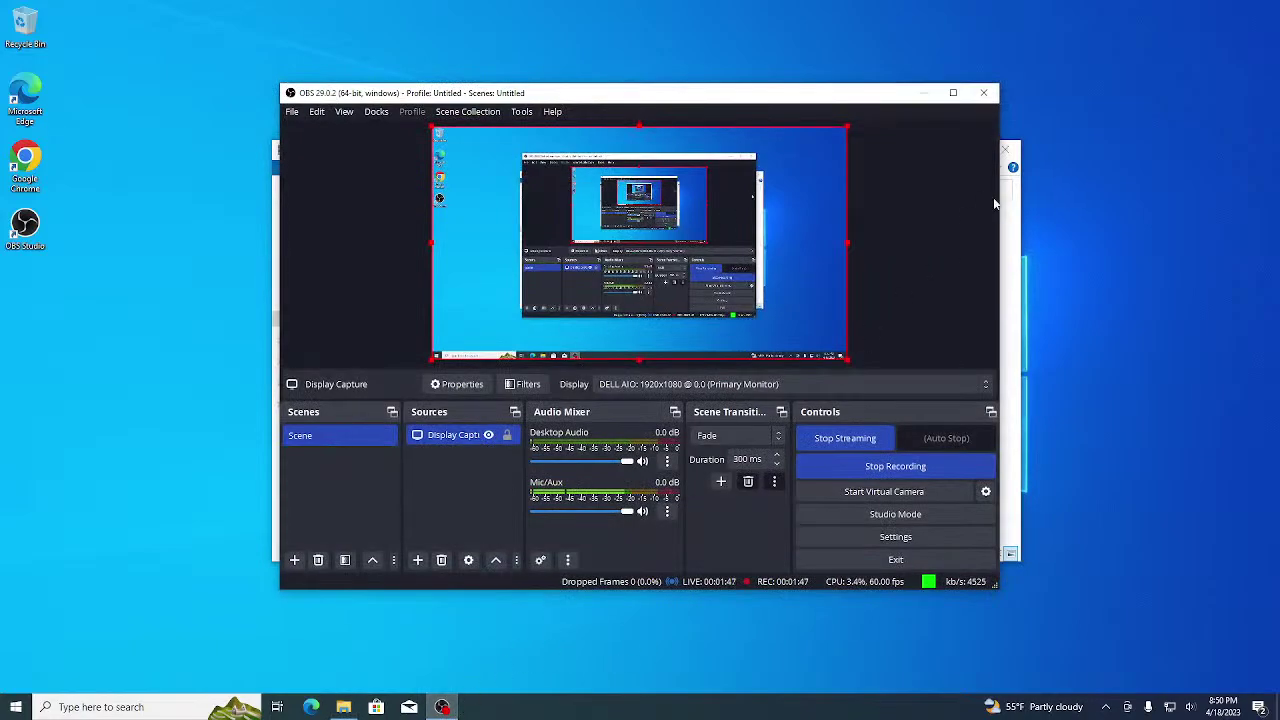
left_click(924, 92)
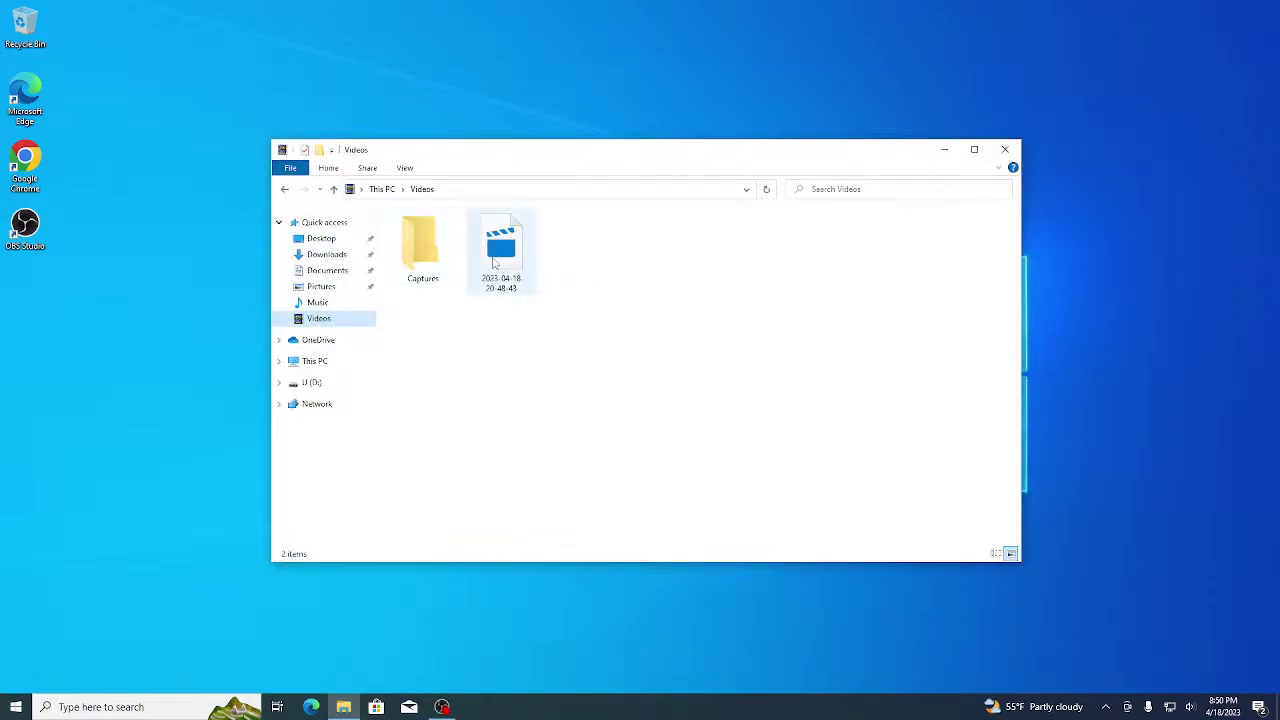
left_click_drag(501, 250, 288, 191)
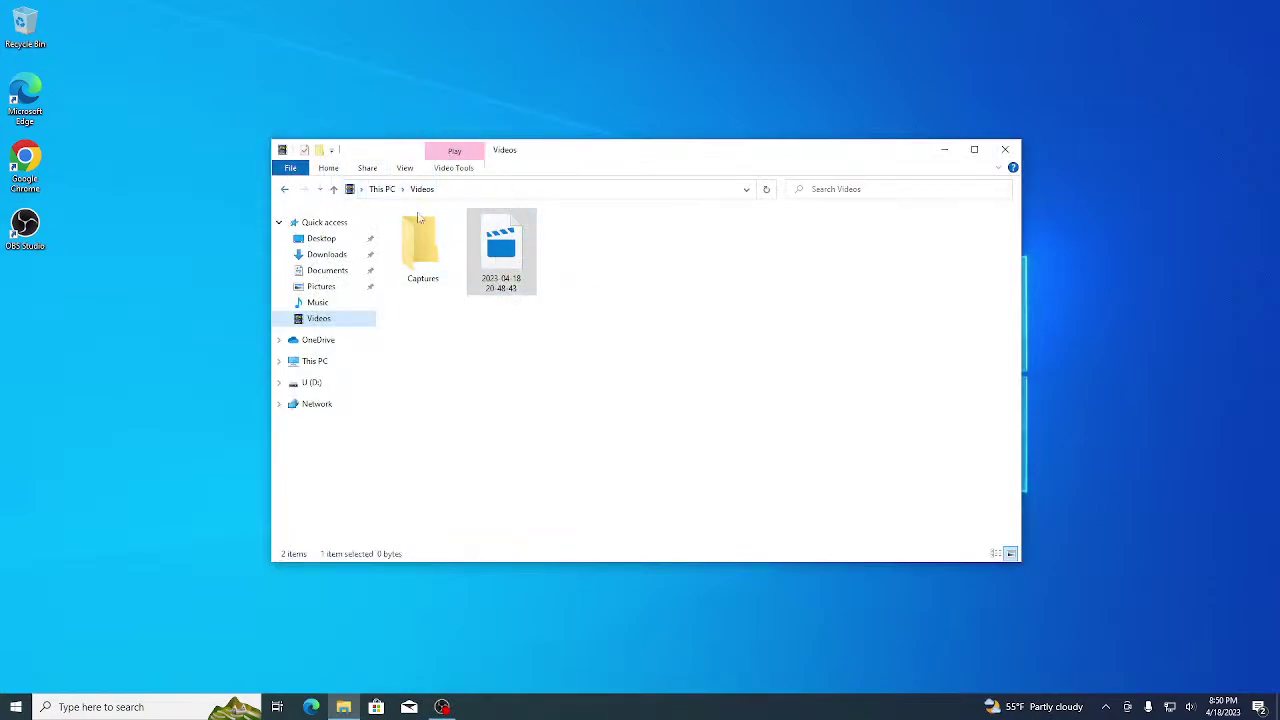
left_click(598, 356)
left_click(520, 262)
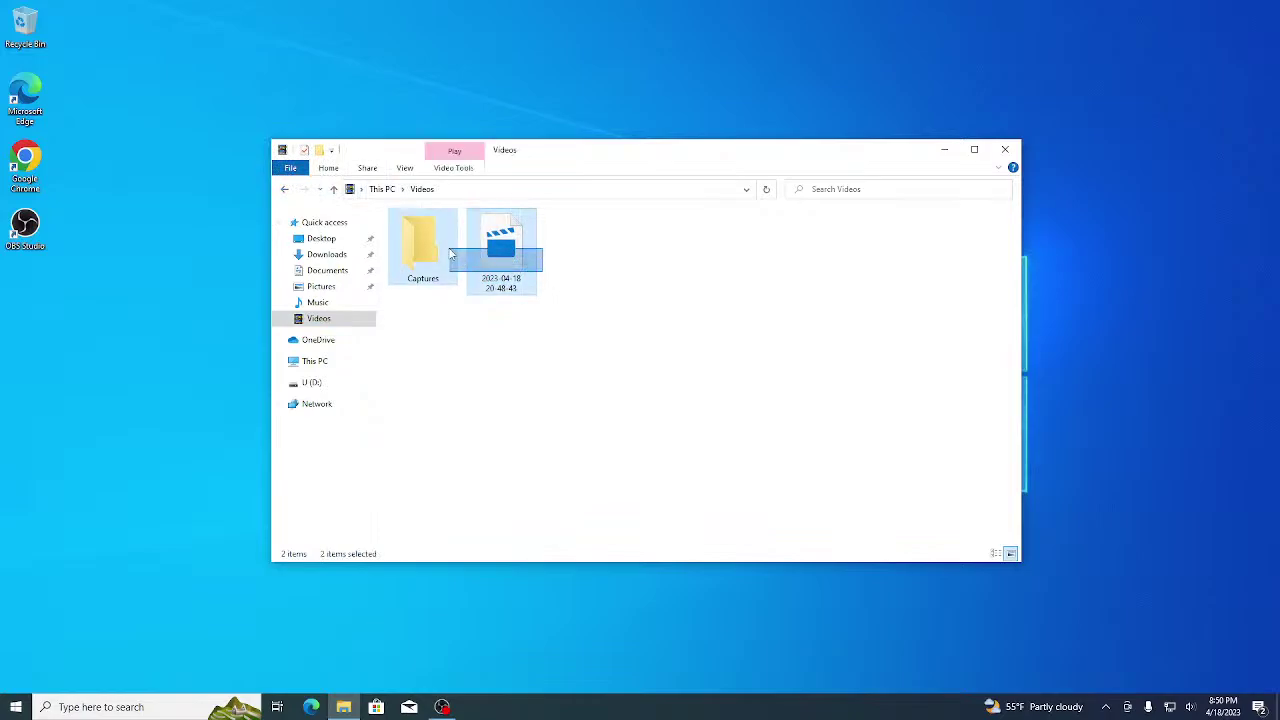
left_click(490, 265)
left_click_drag(490, 265, 20, 346)
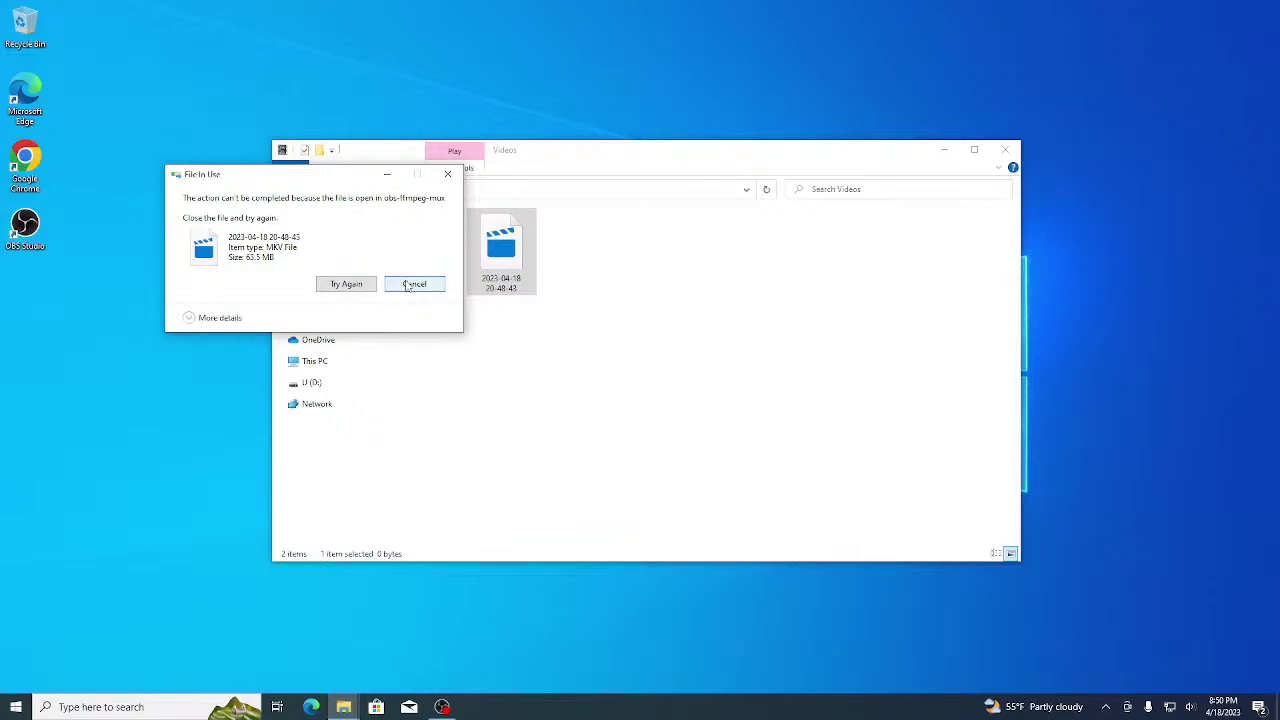
Step: Dismiss the File in Use warning and close the Videos folder's context menu
left_click(408, 285)
right_click(497, 302)
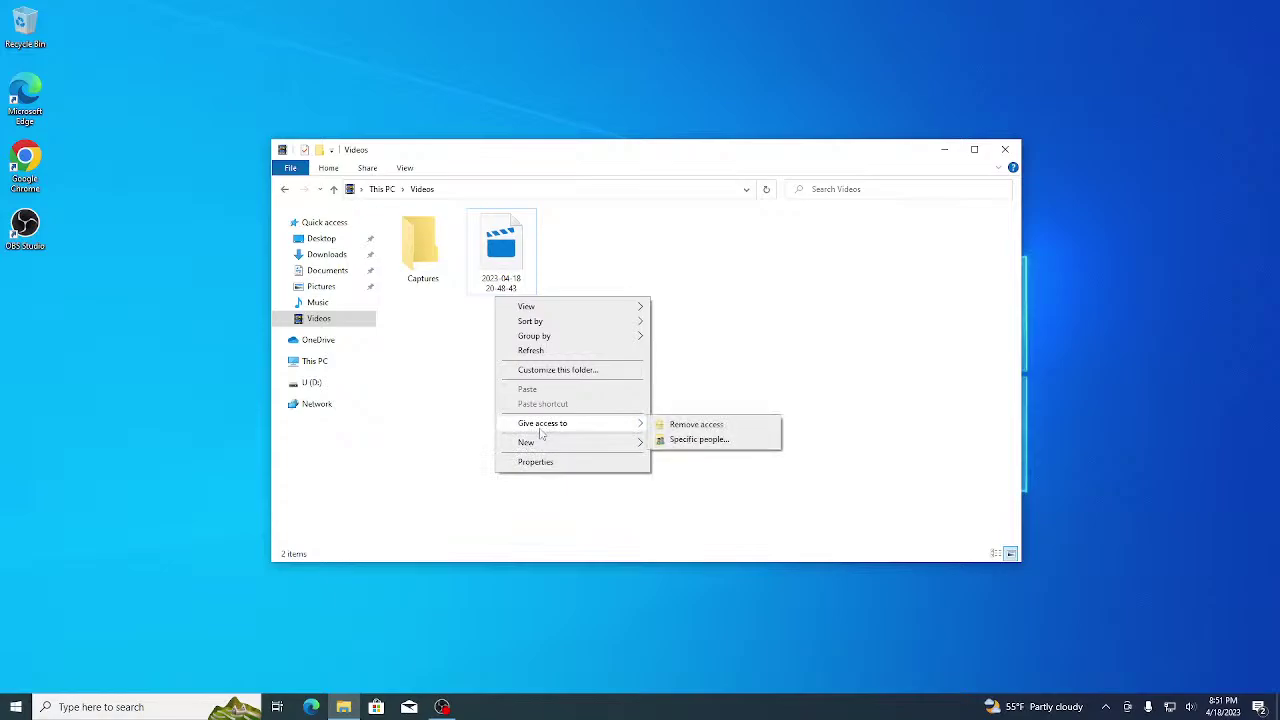
mouse_move(547, 427)
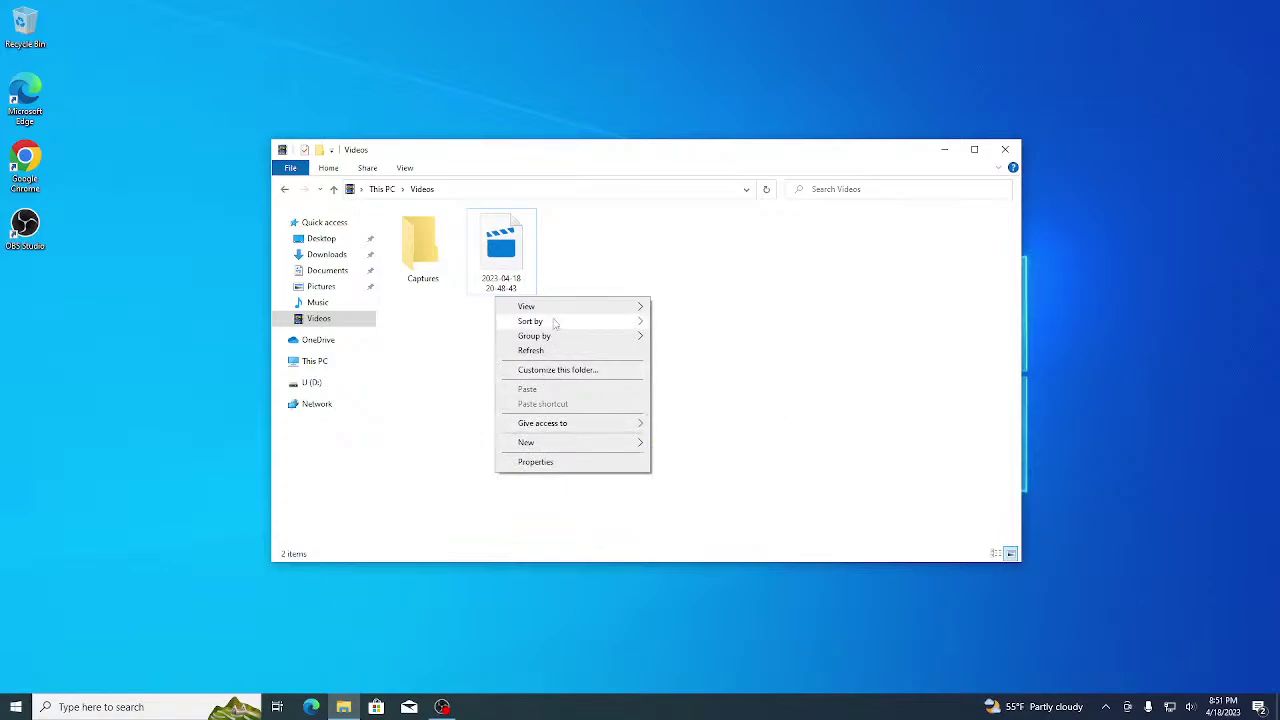
left_click(463, 375)
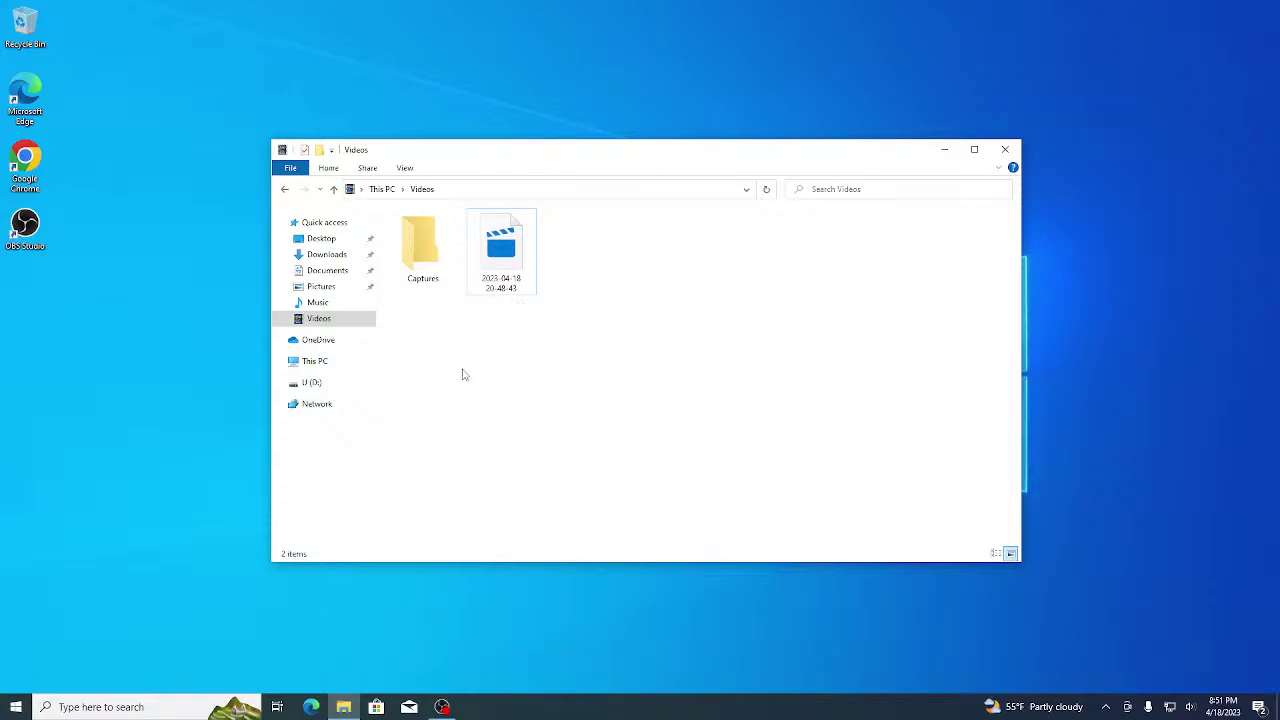
Step: Browse OneDrive, This PC as large icons, Music and Videos, dragging the recording toward Captures
left_click(340, 342)
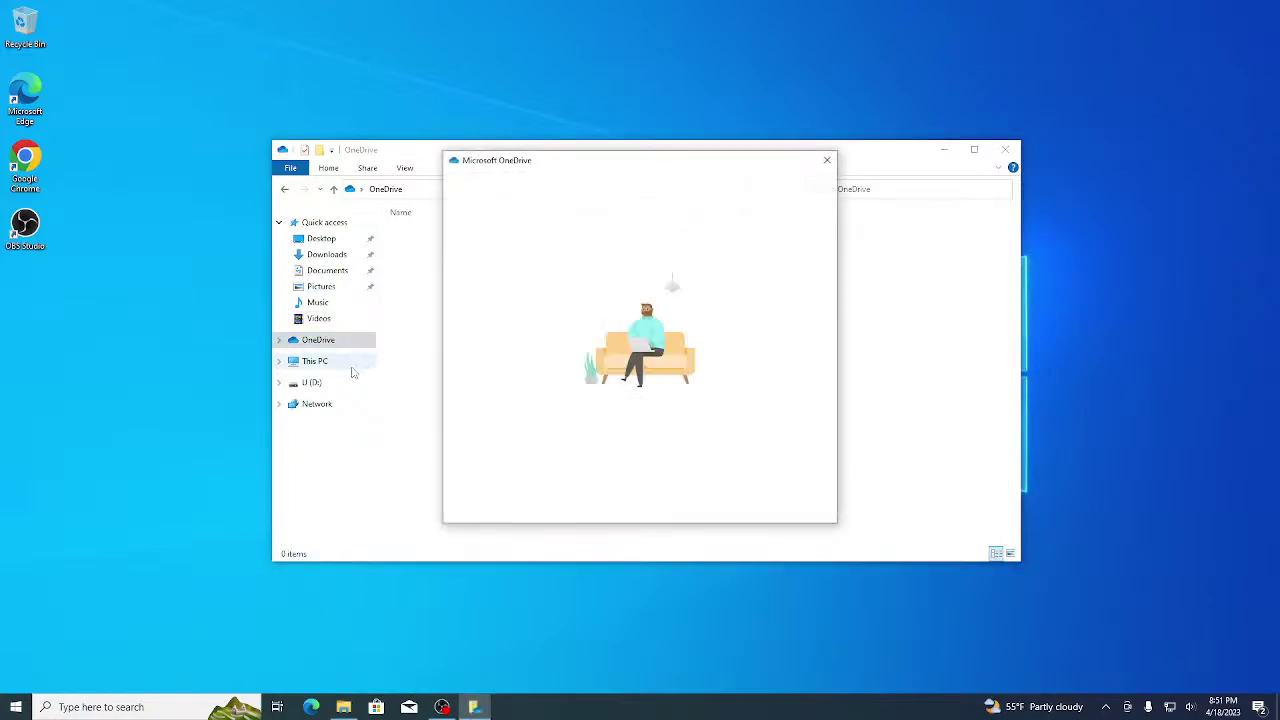
left_click(345, 362)
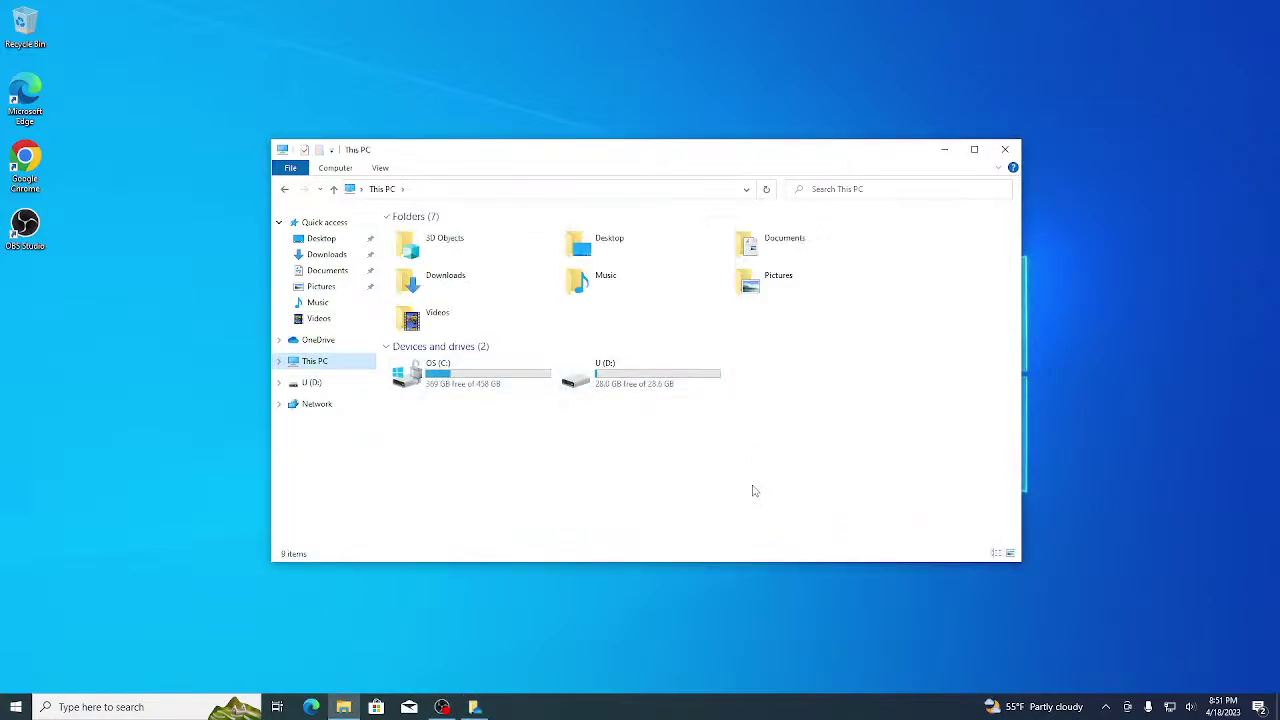
left_click(1010, 553)
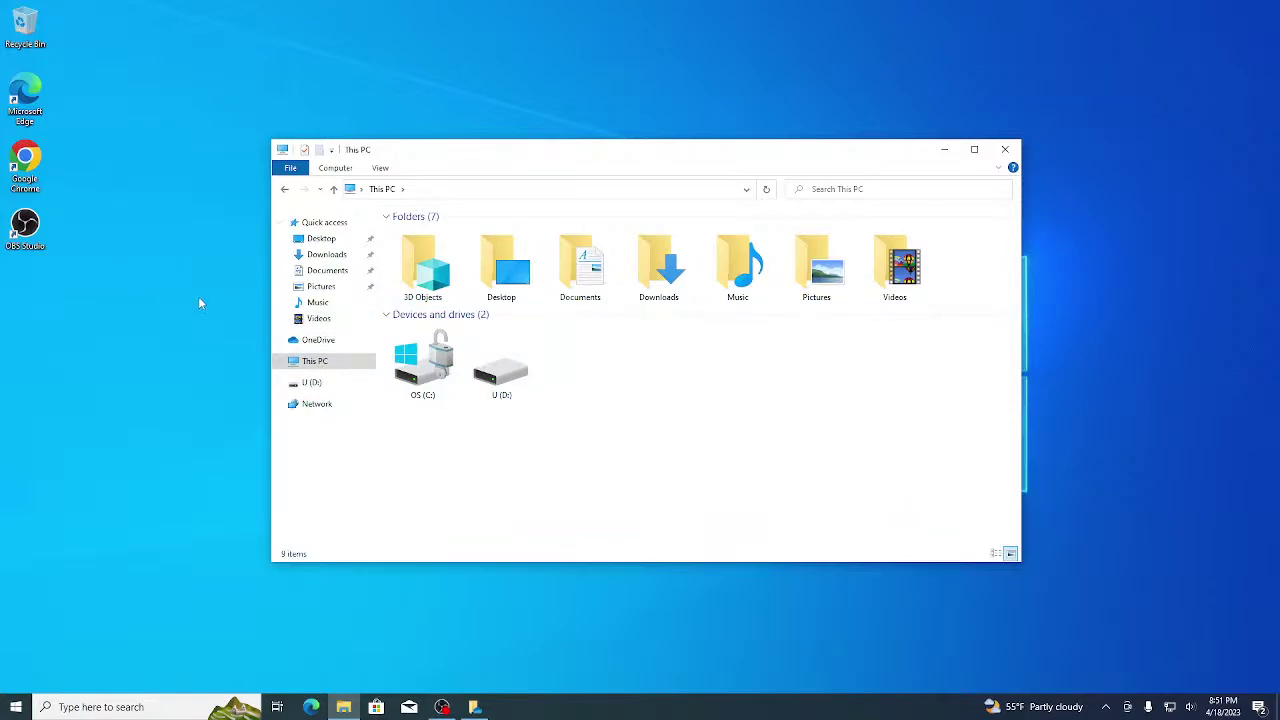
left_click(318, 302)
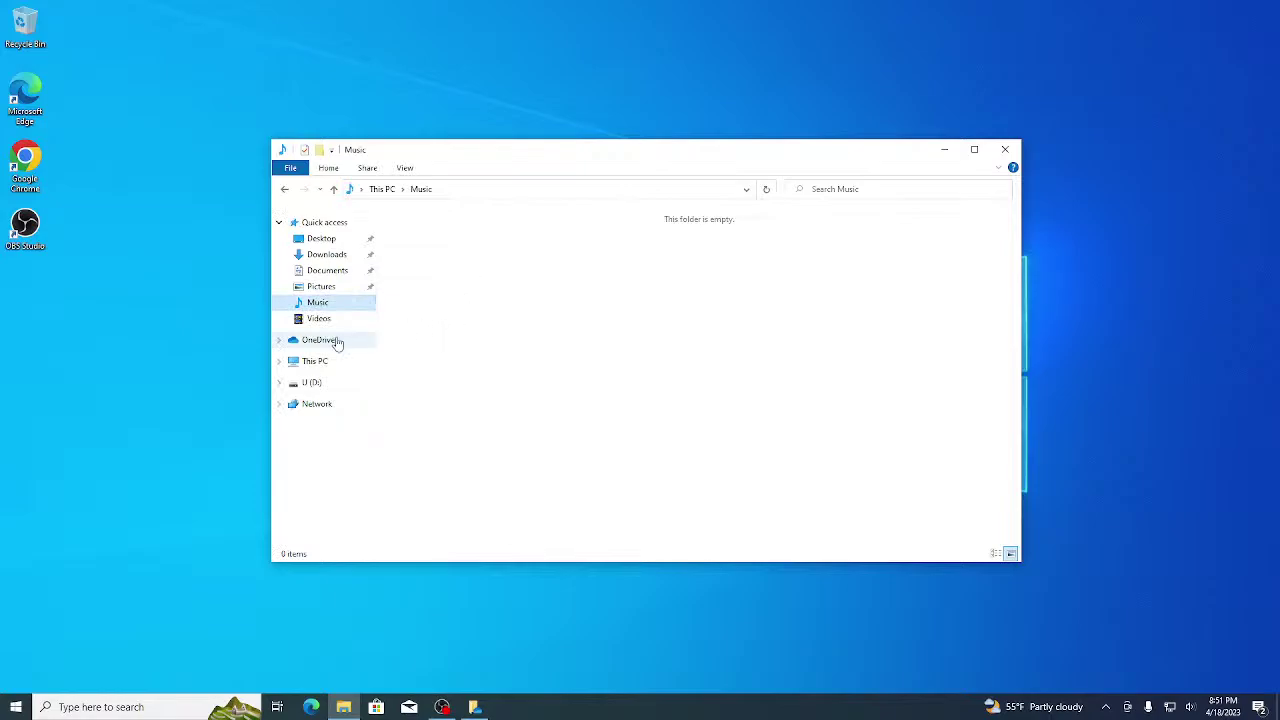
left_click(322, 319)
left_click_drag(477, 262, 440, 296)
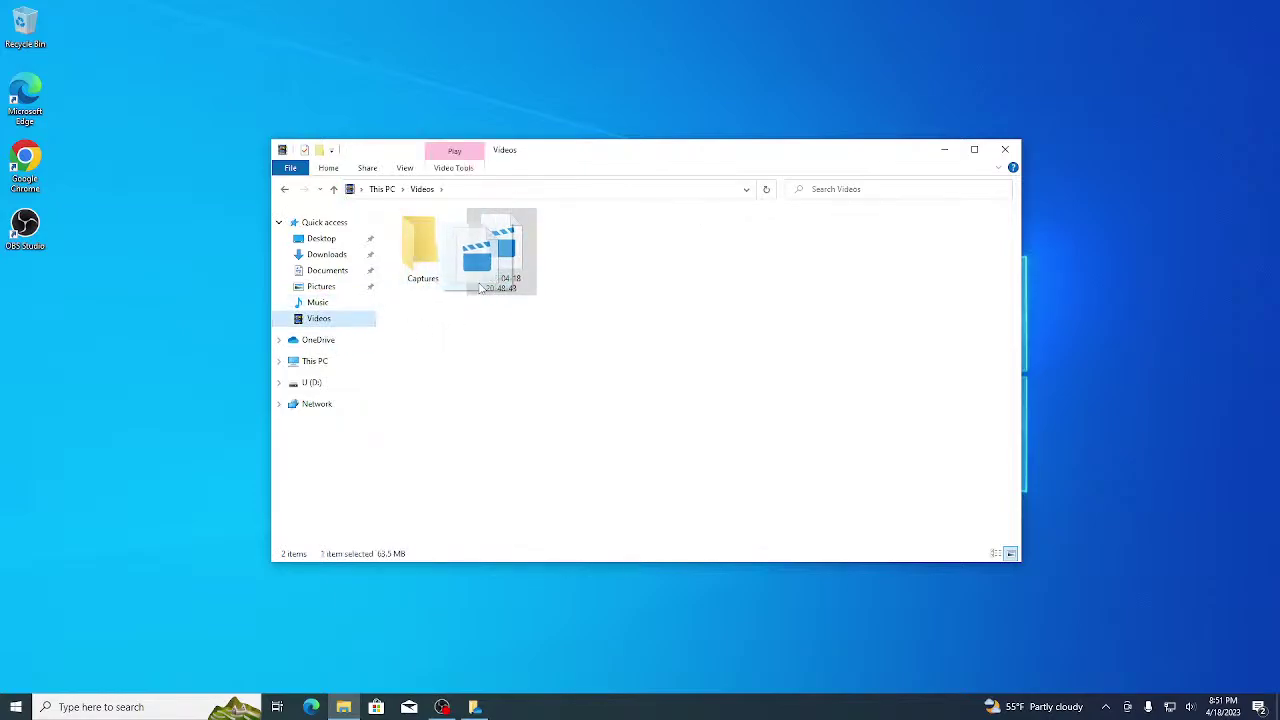
left_click(420, 354)
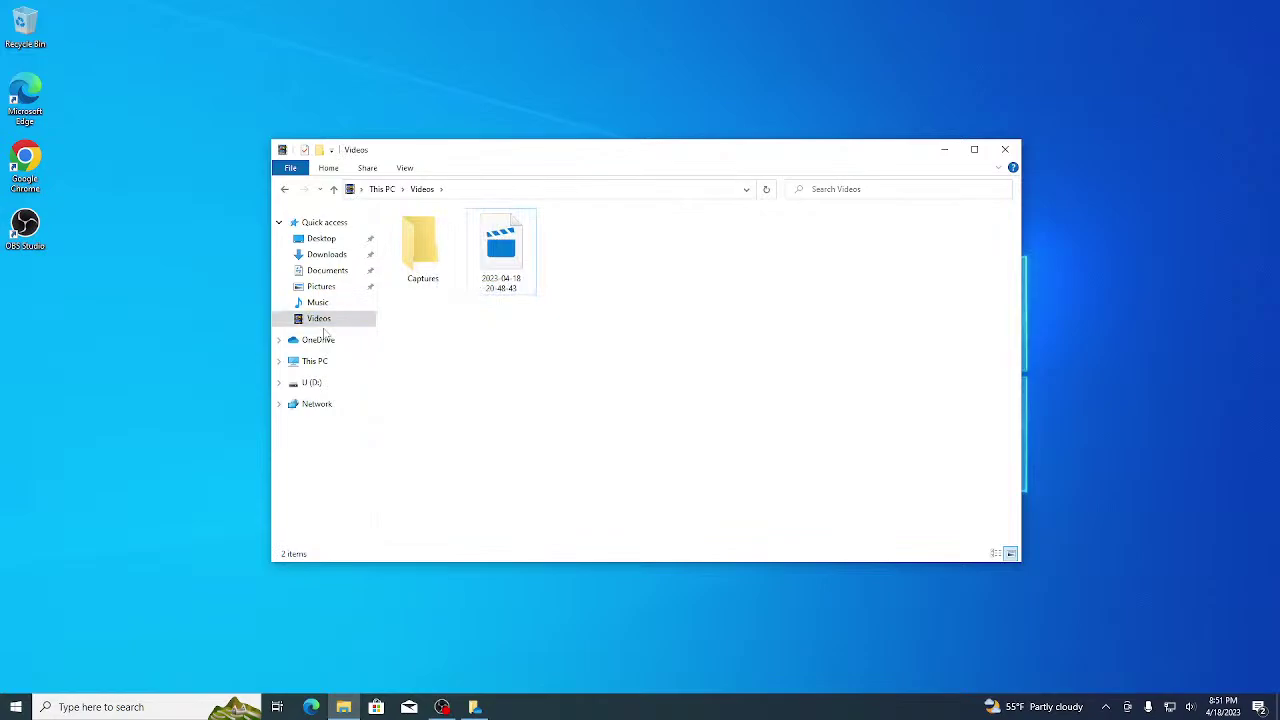
Step: Move SteamSetup from Downloads onto the desktop and close File Explorer
left_click(326, 254)
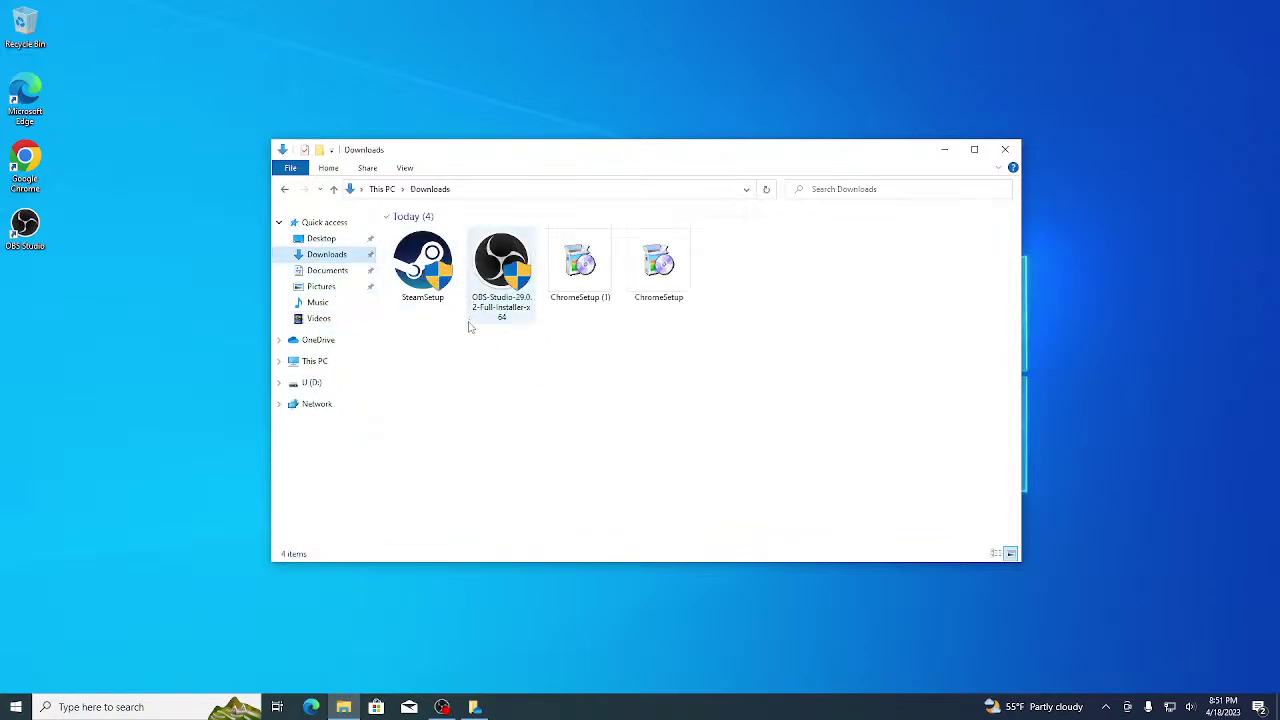
left_click(450, 278)
left_click_drag(450, 278, 50, 320)
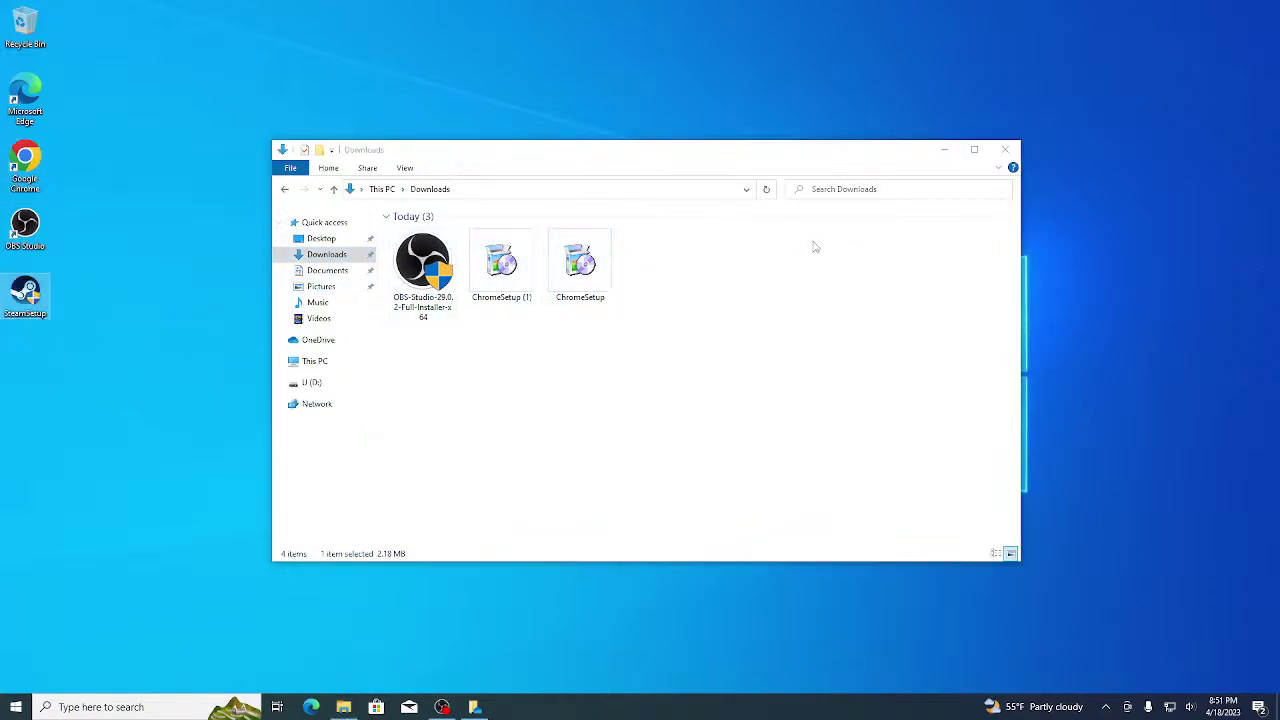
left_click(995, 149)
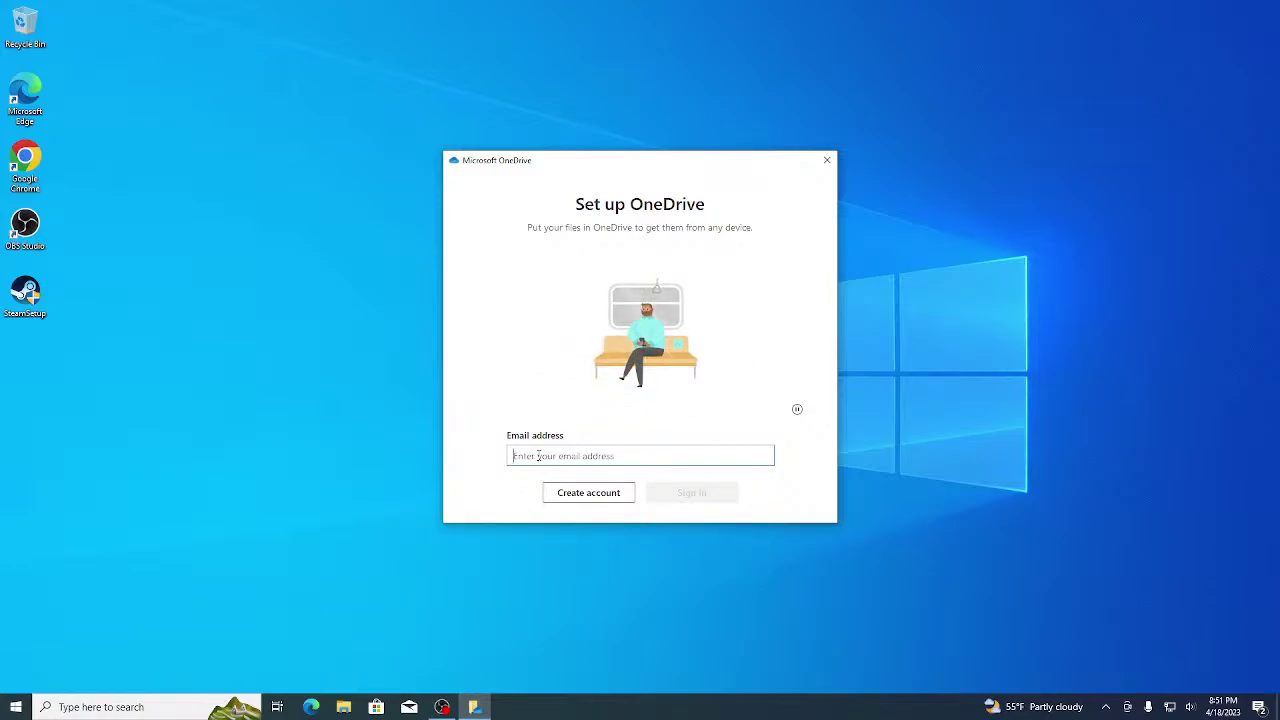
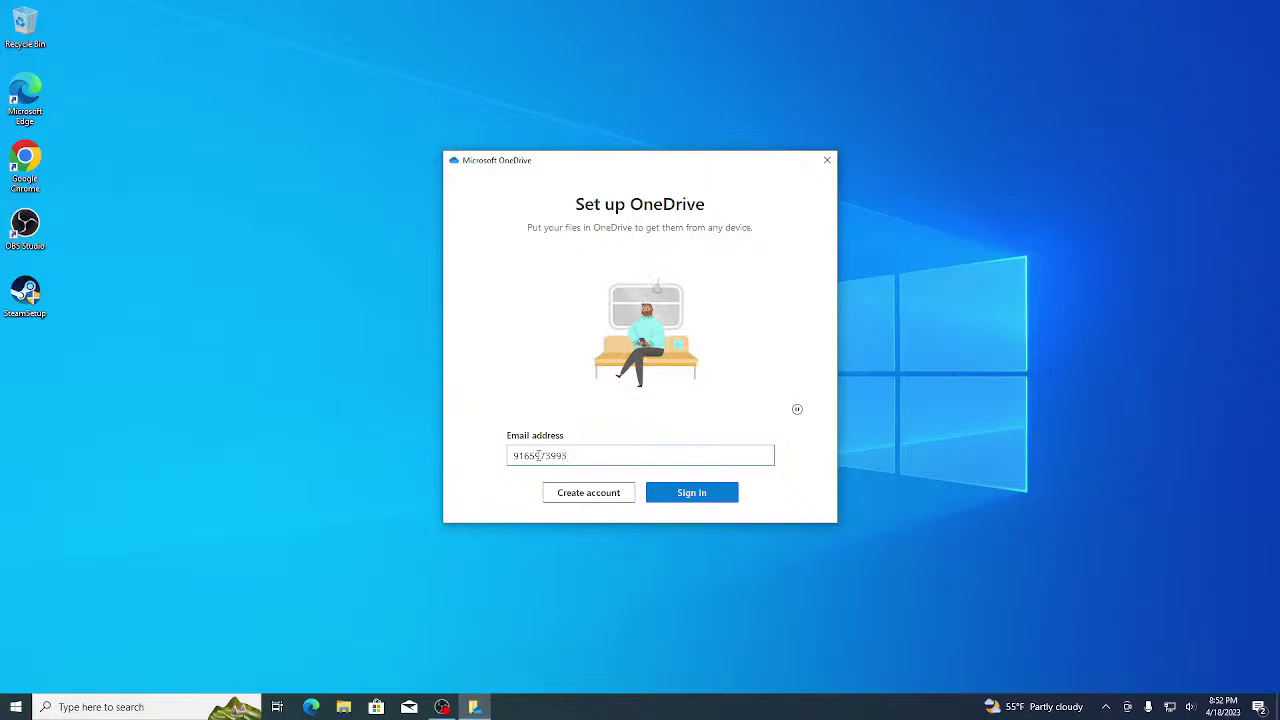
Step: Sign in to OneDrive as a personal account using the account's phone number and password
left_click(690, 496)
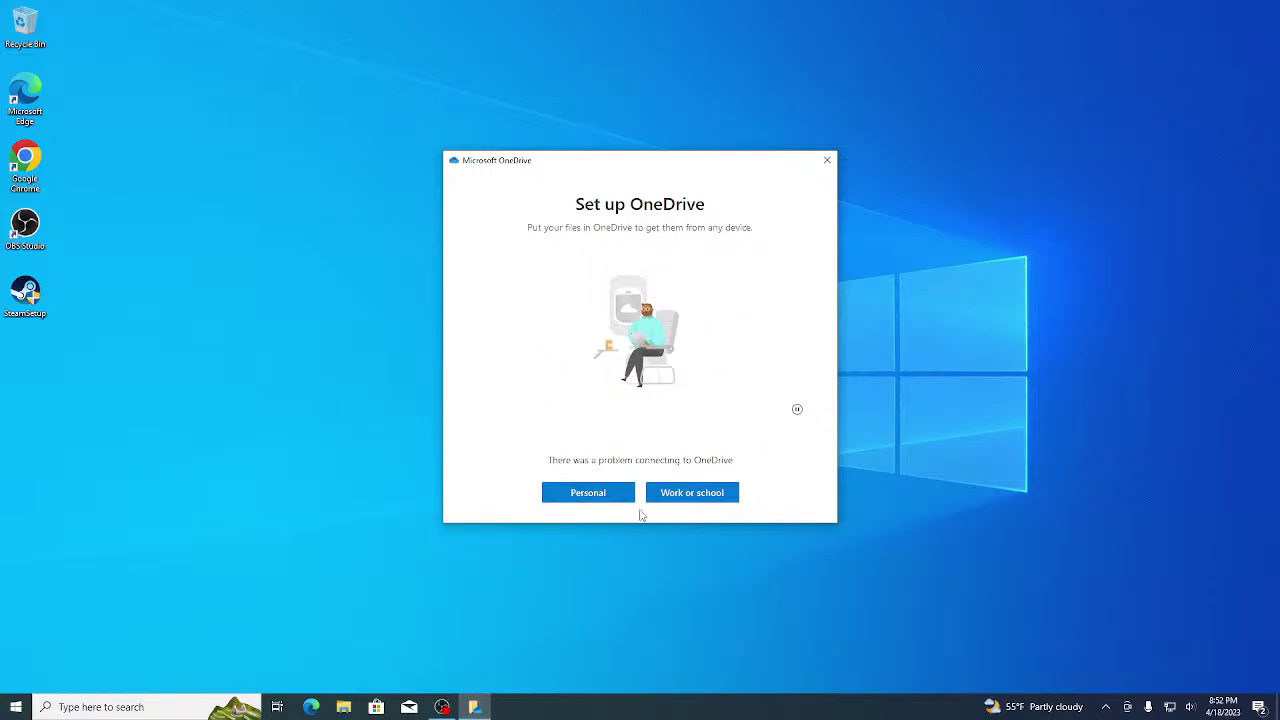
left_click(606, 497)
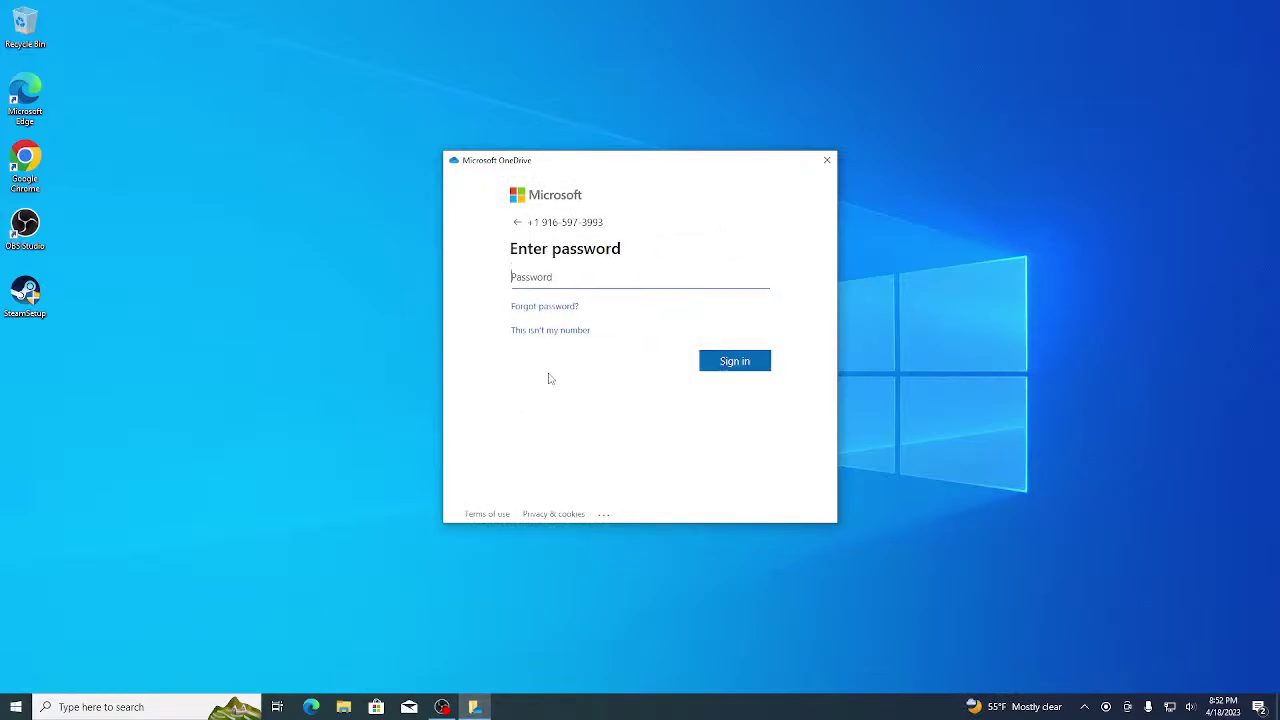
type("•")
key("Return")
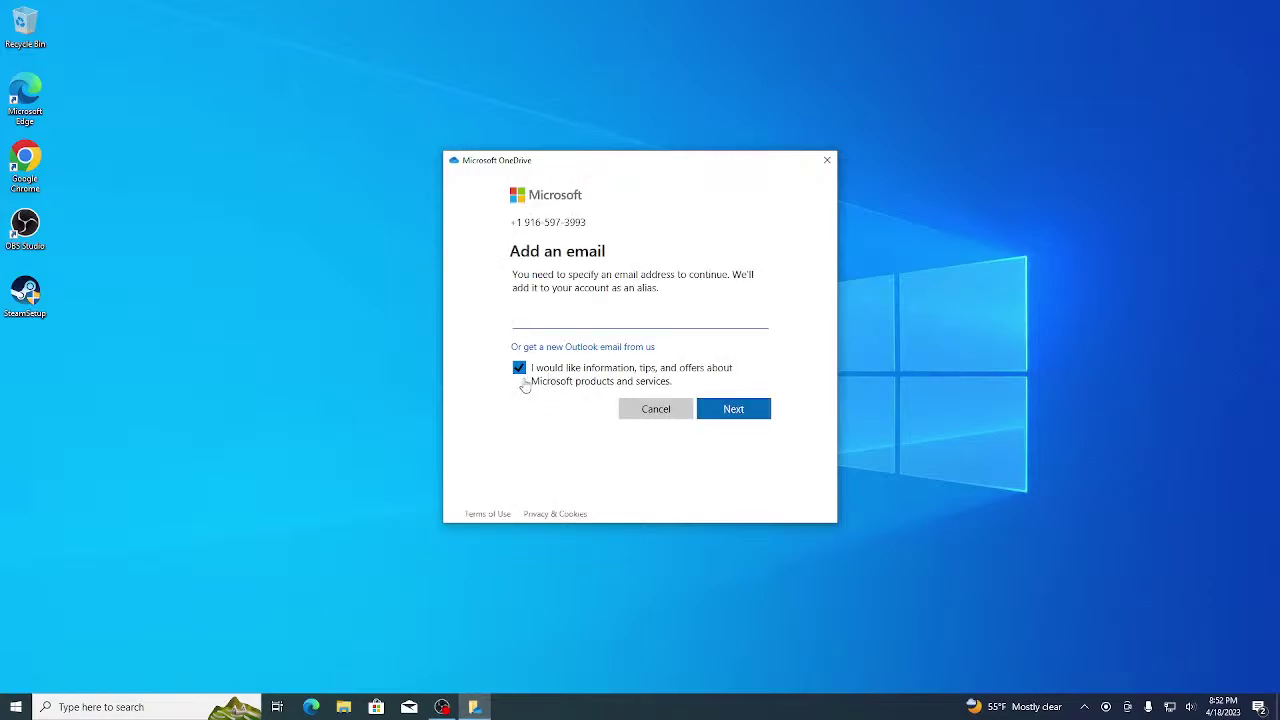
Step: Opt out of Microsoft offers and request a new outlook.com address with a chosen username
left_click(519, 368)
left_click(537, 350)
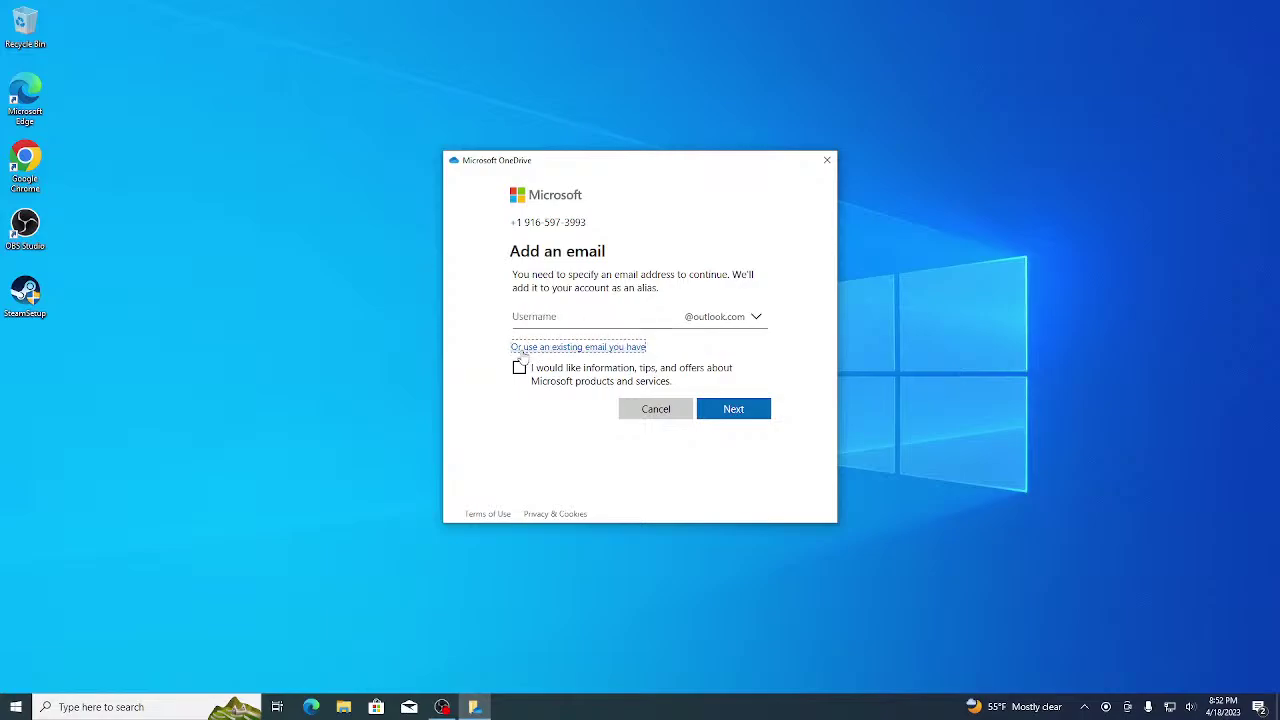
left_click(525, 324)
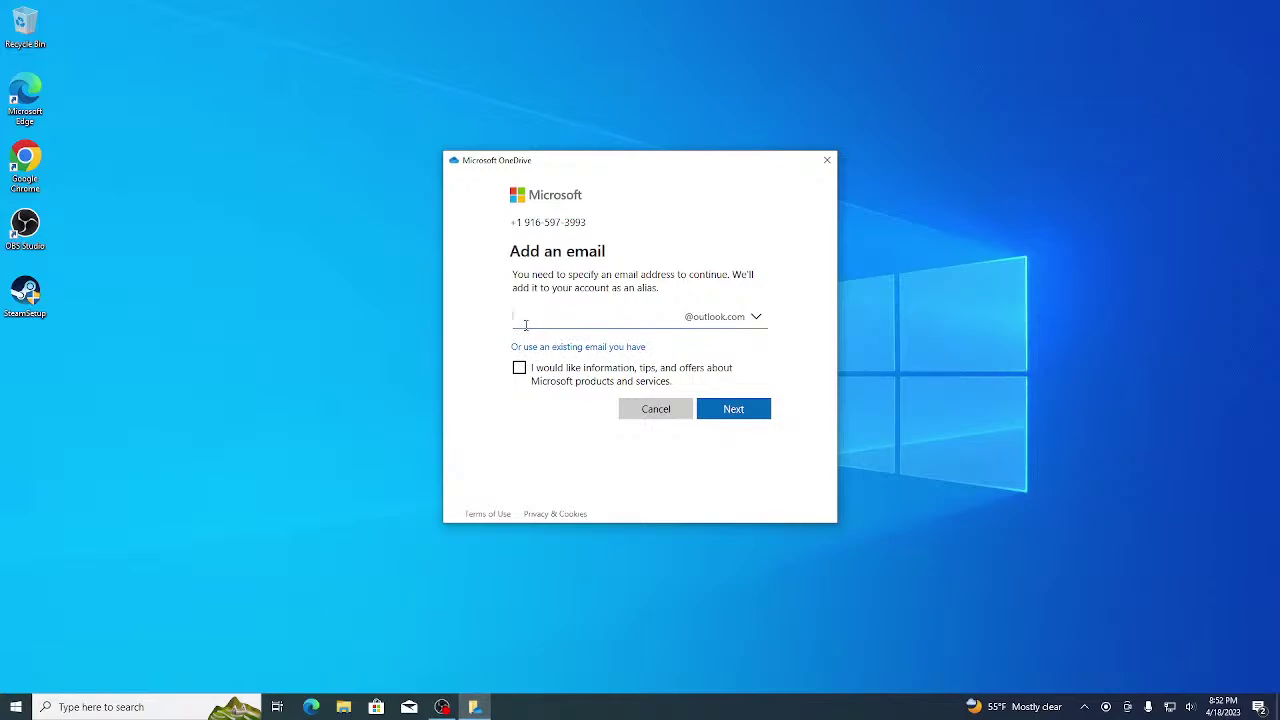
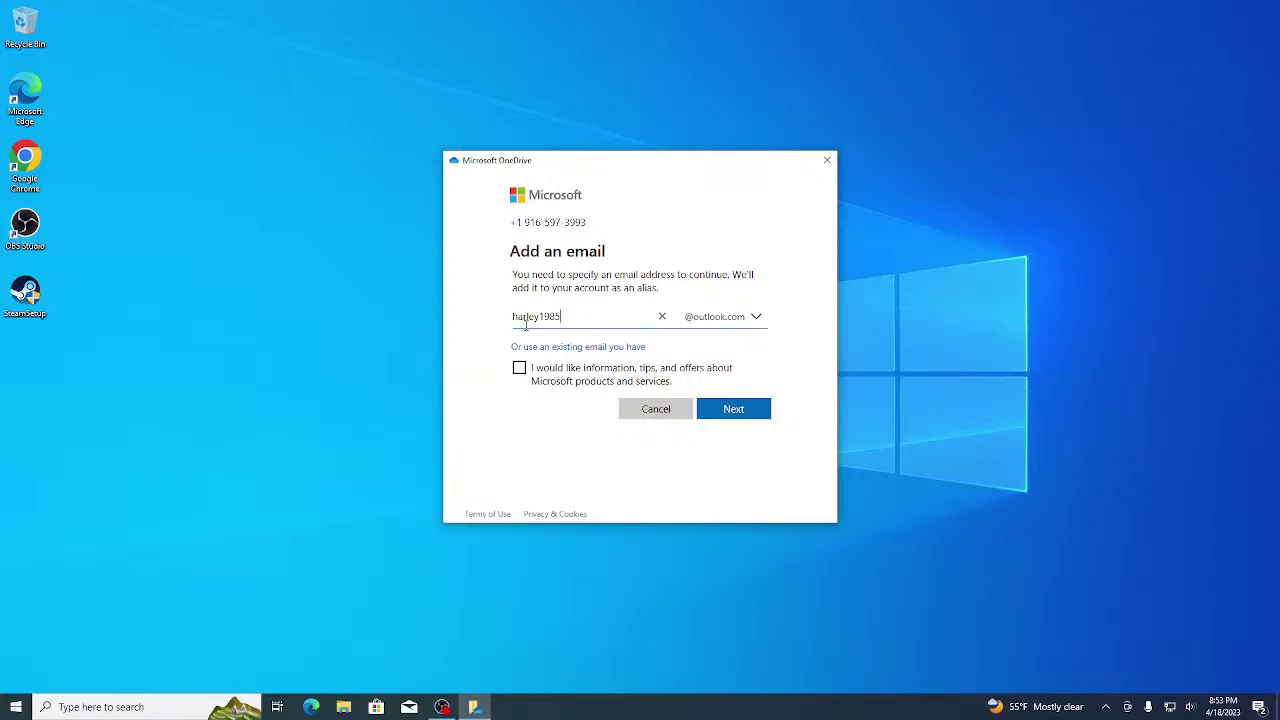
left_click(731, 410)
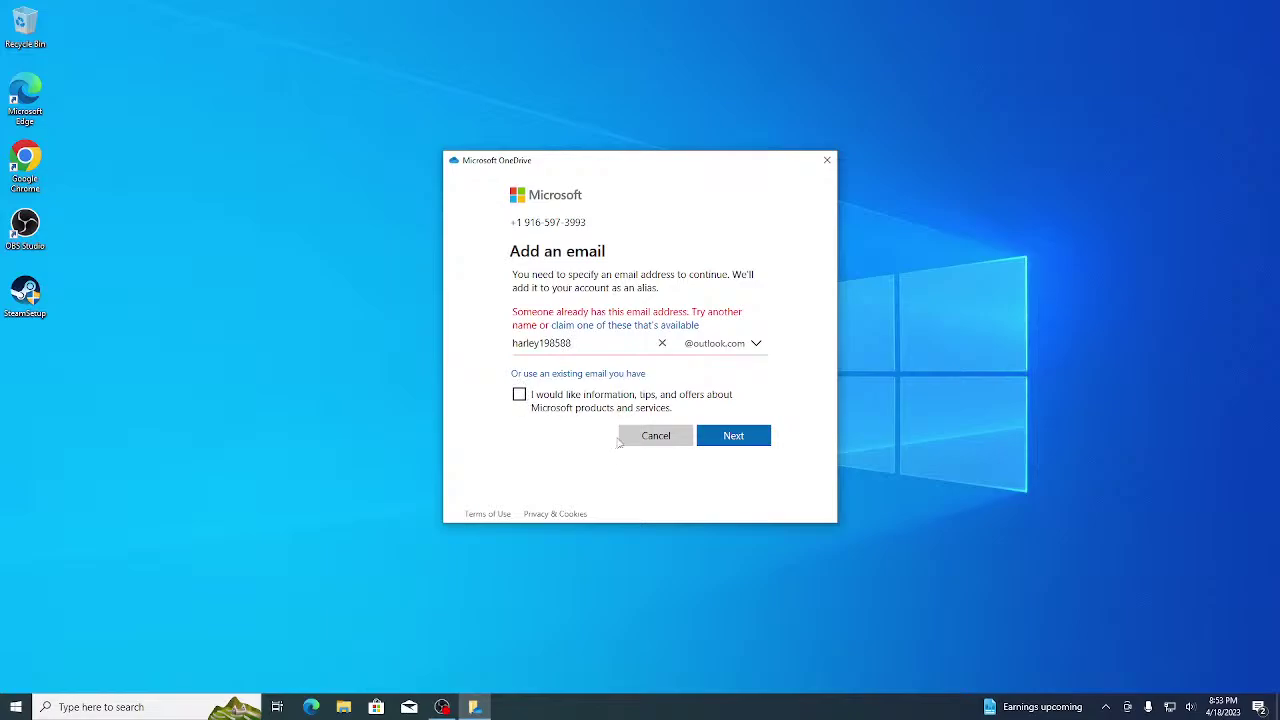
Step: Revise the rejected outlook.com username, opt in to tips and offers, and submit it
left_click(724, 442)
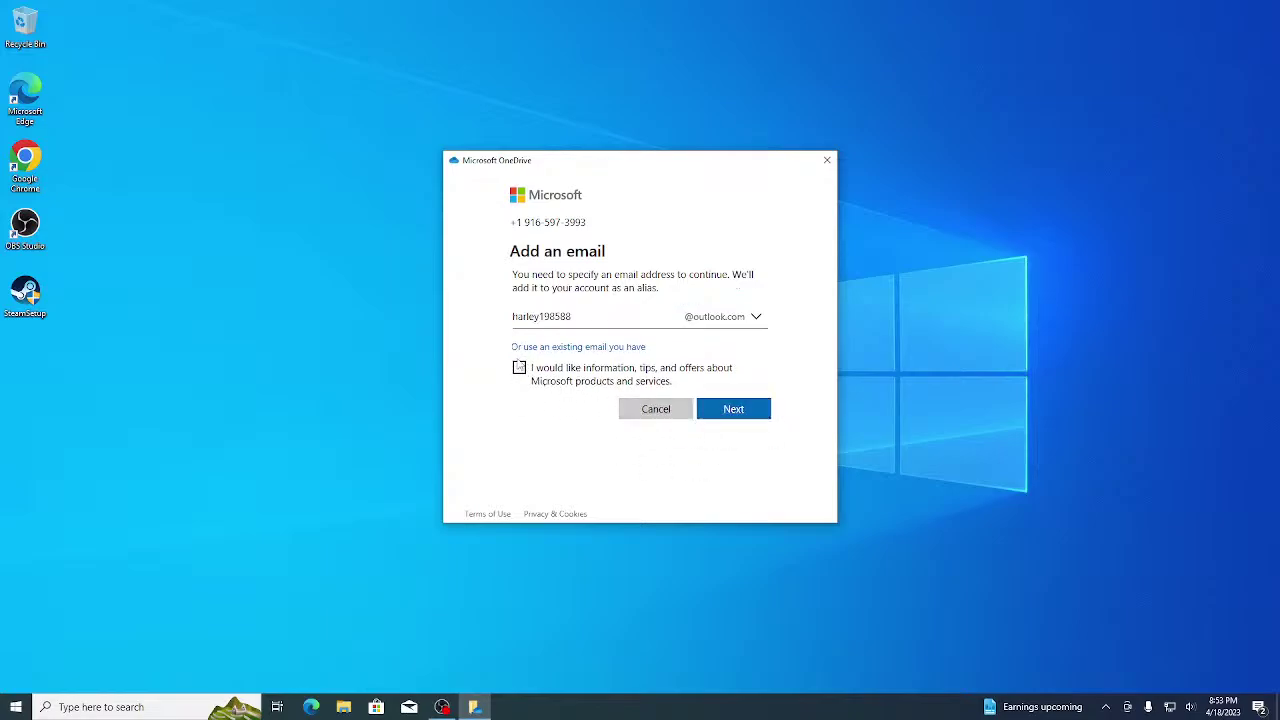
left_click(519, 368)
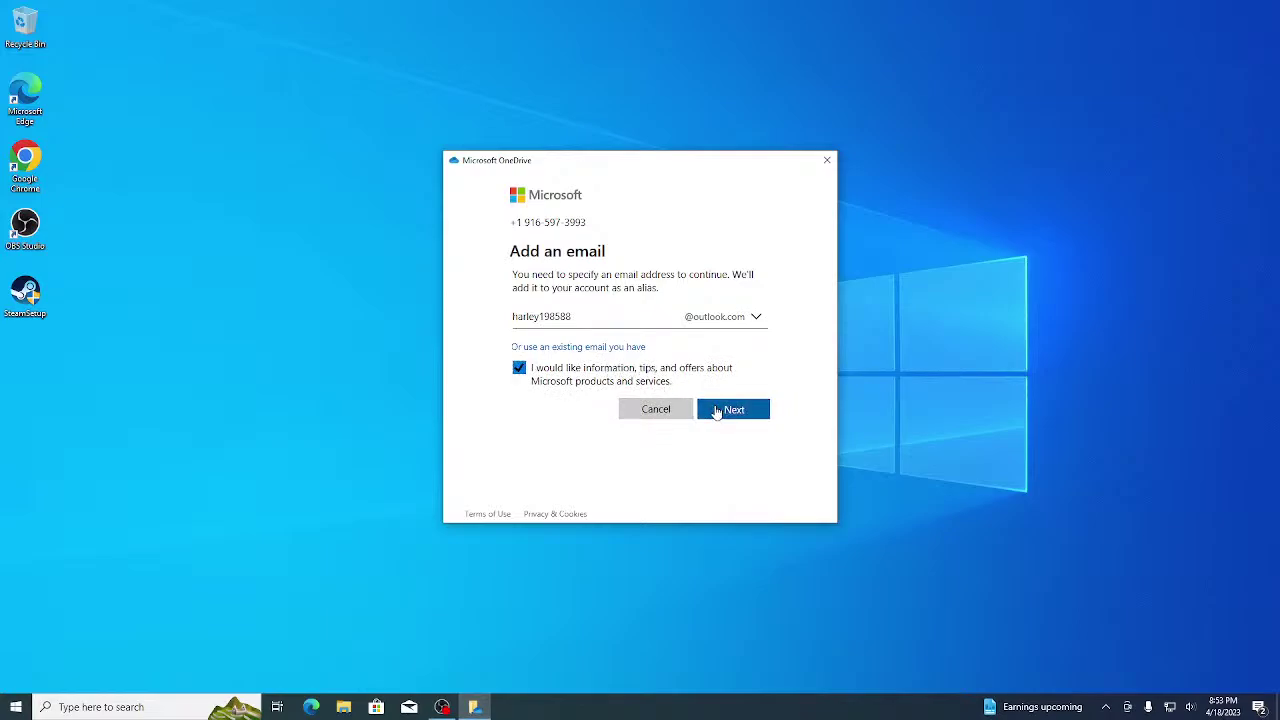
left_click(714, 409)
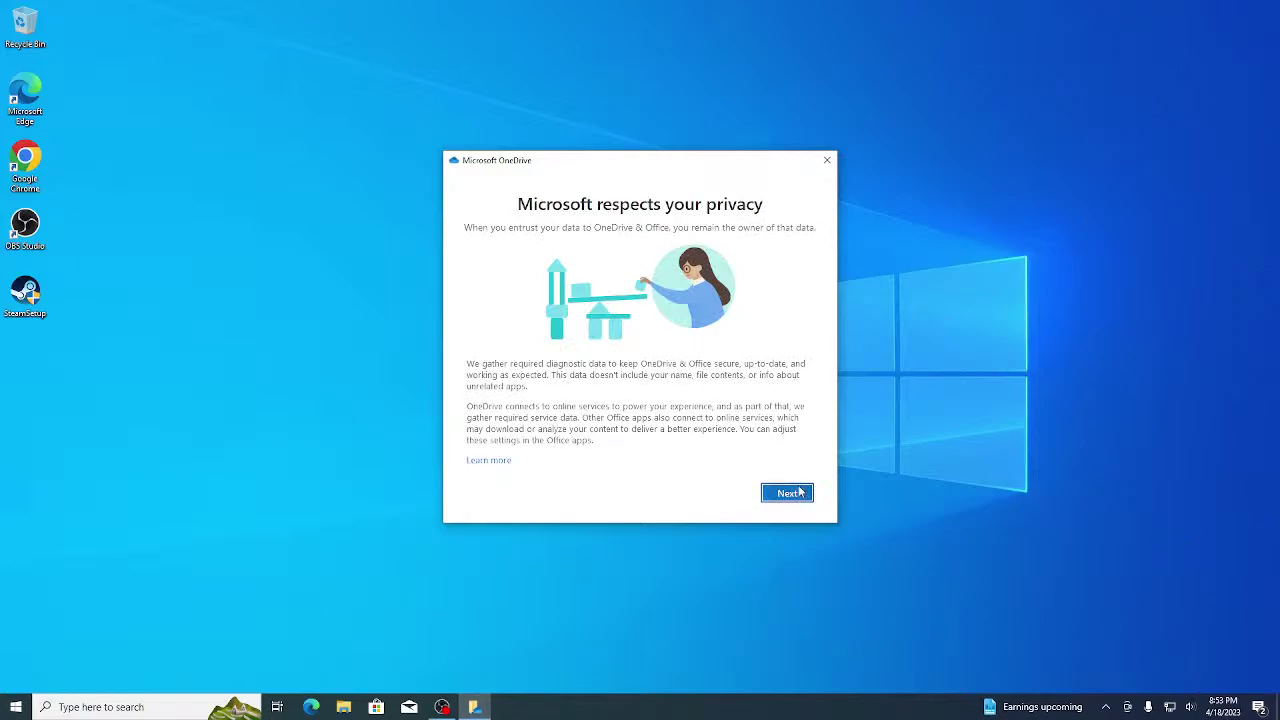
Step: Decline optional data, keep the default OneDrive folder, and back up Desktop, Documents and Pictures
left_click(800, 493)
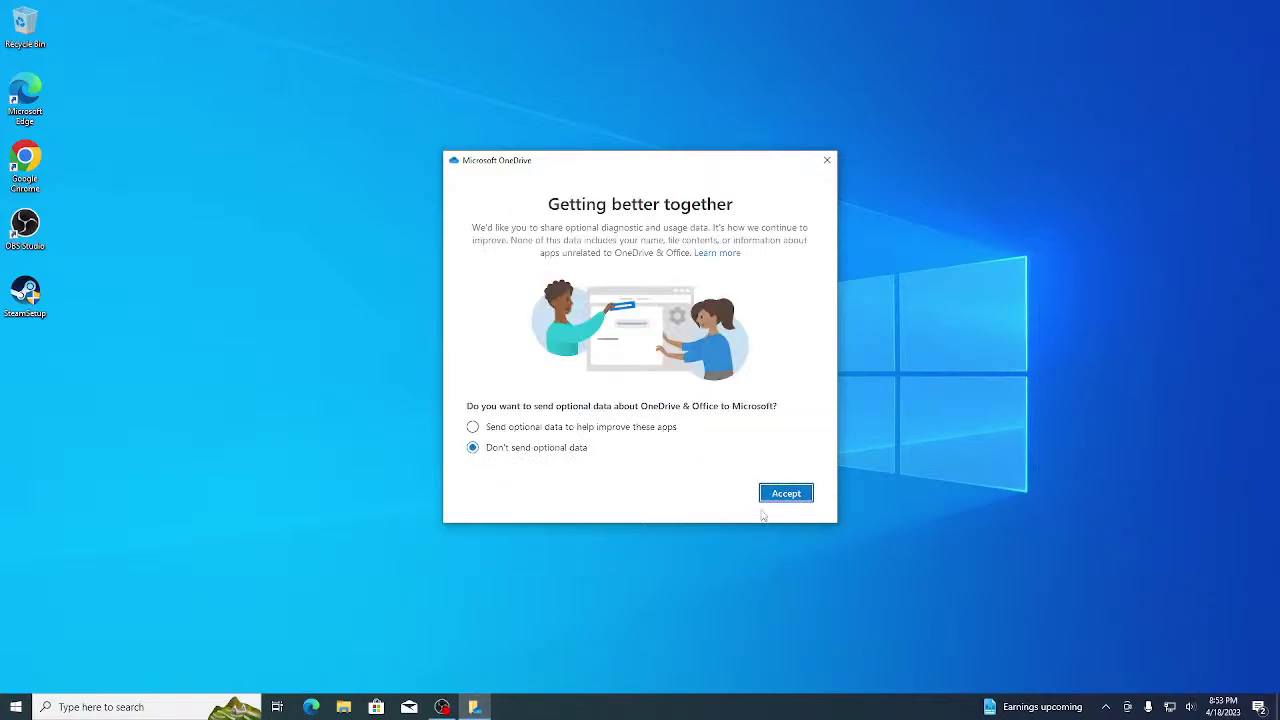
left_click(772, 500)
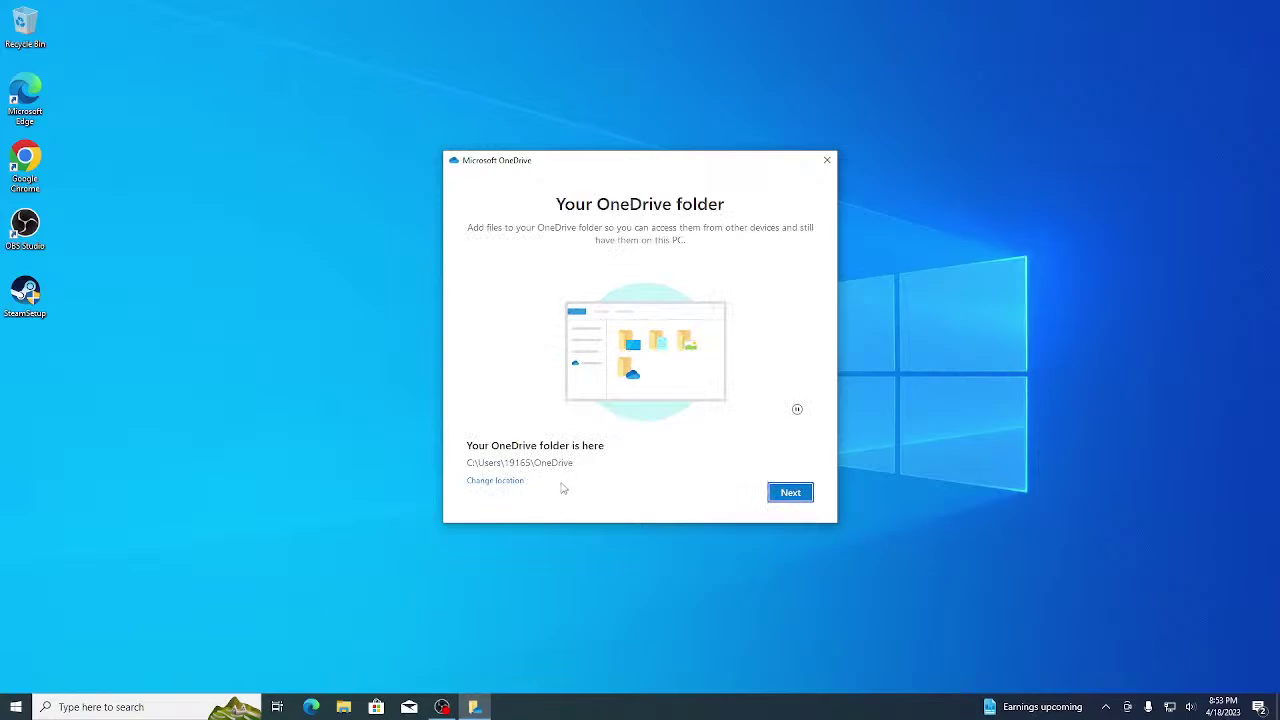
left_click(795, 493)
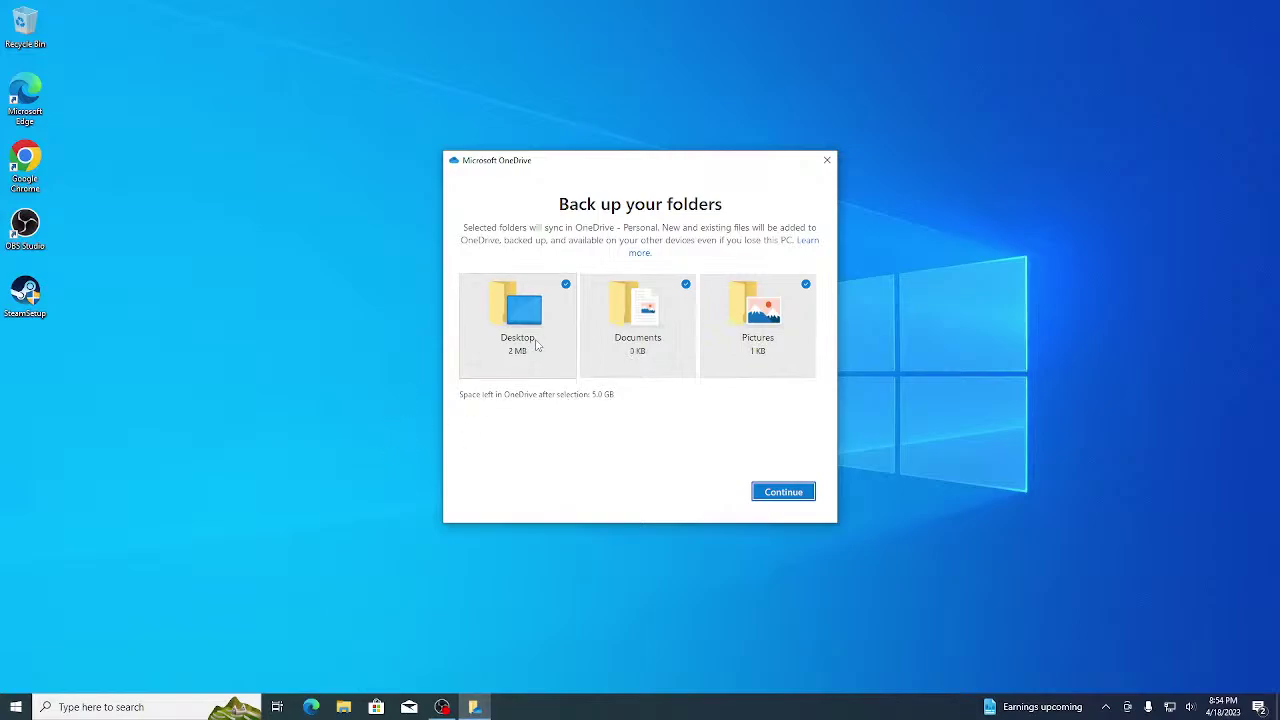
left_click(810, 490)
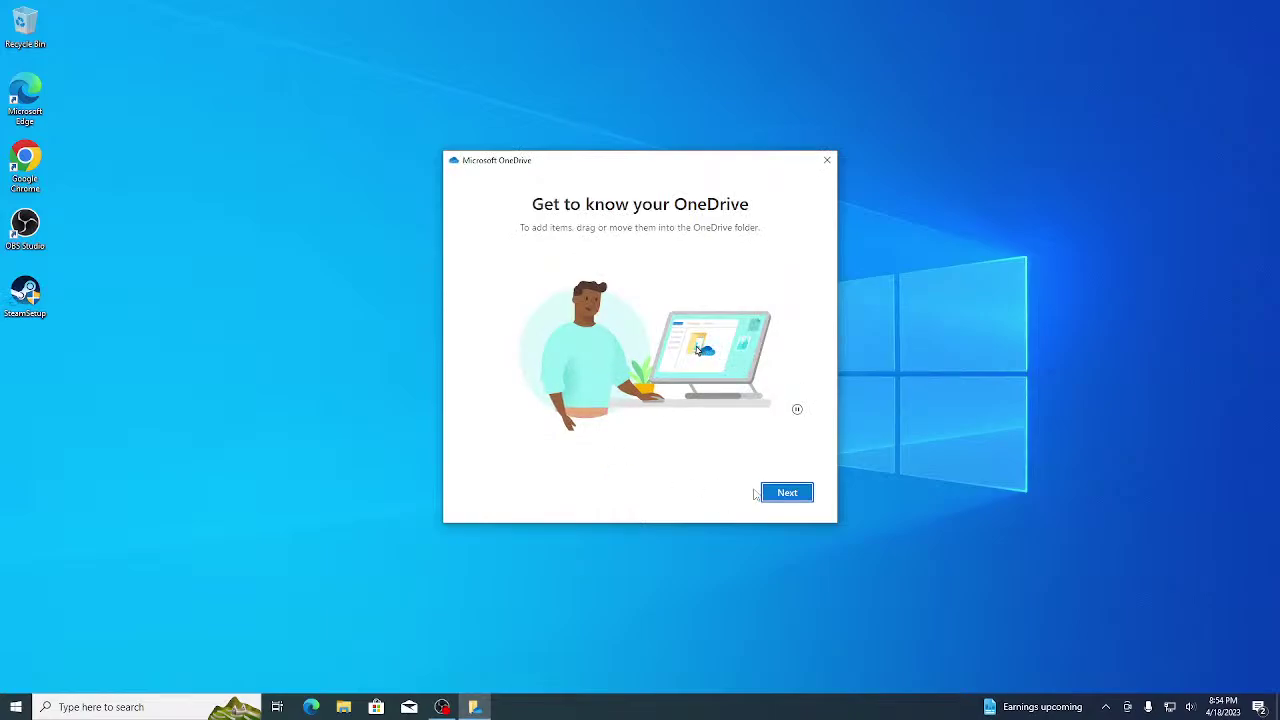
left_click(775, 494)
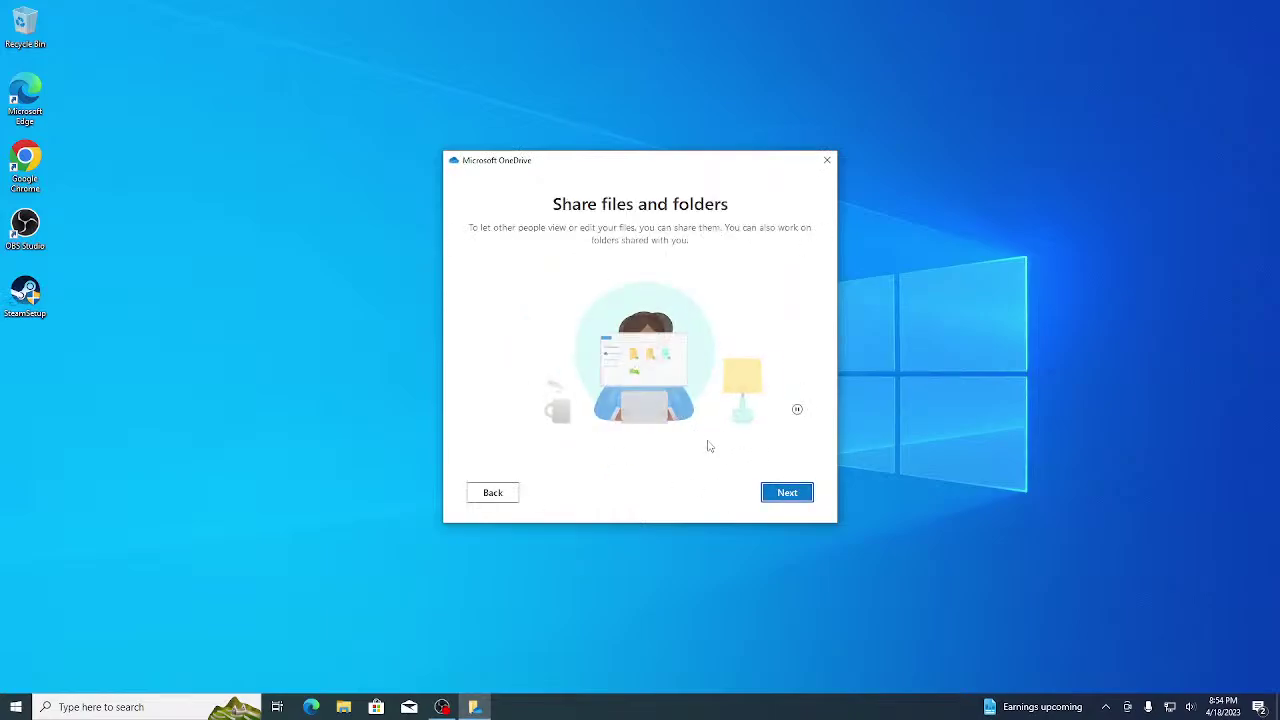
left_click(779, 497)
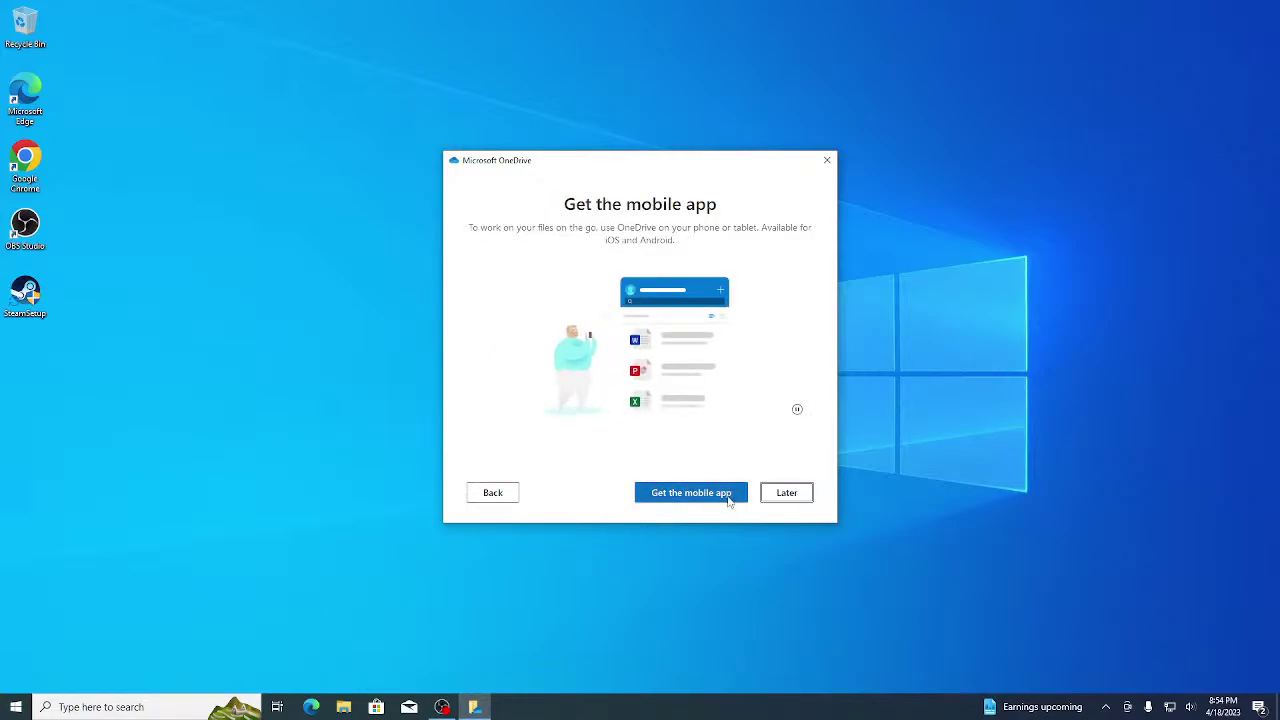
Step: Close the mobile app browser page and open the new OneDrive folder
left_click(729, 501)
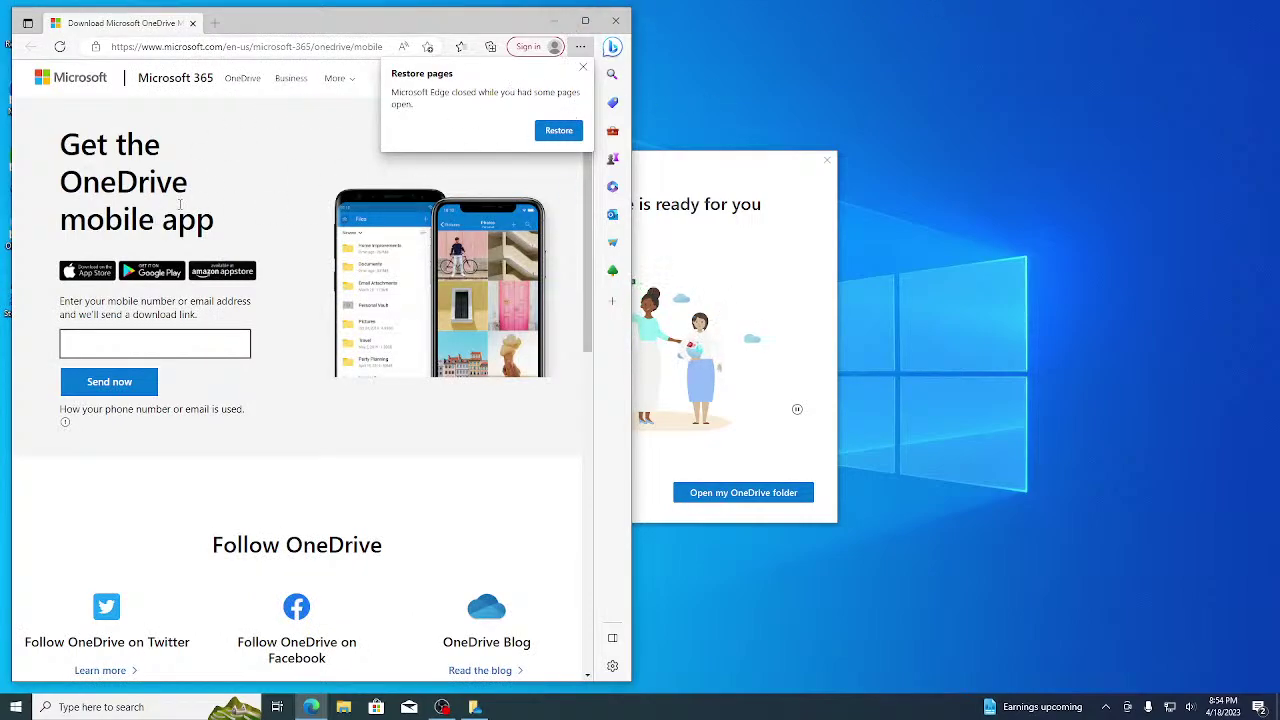
left_click(615, 20)
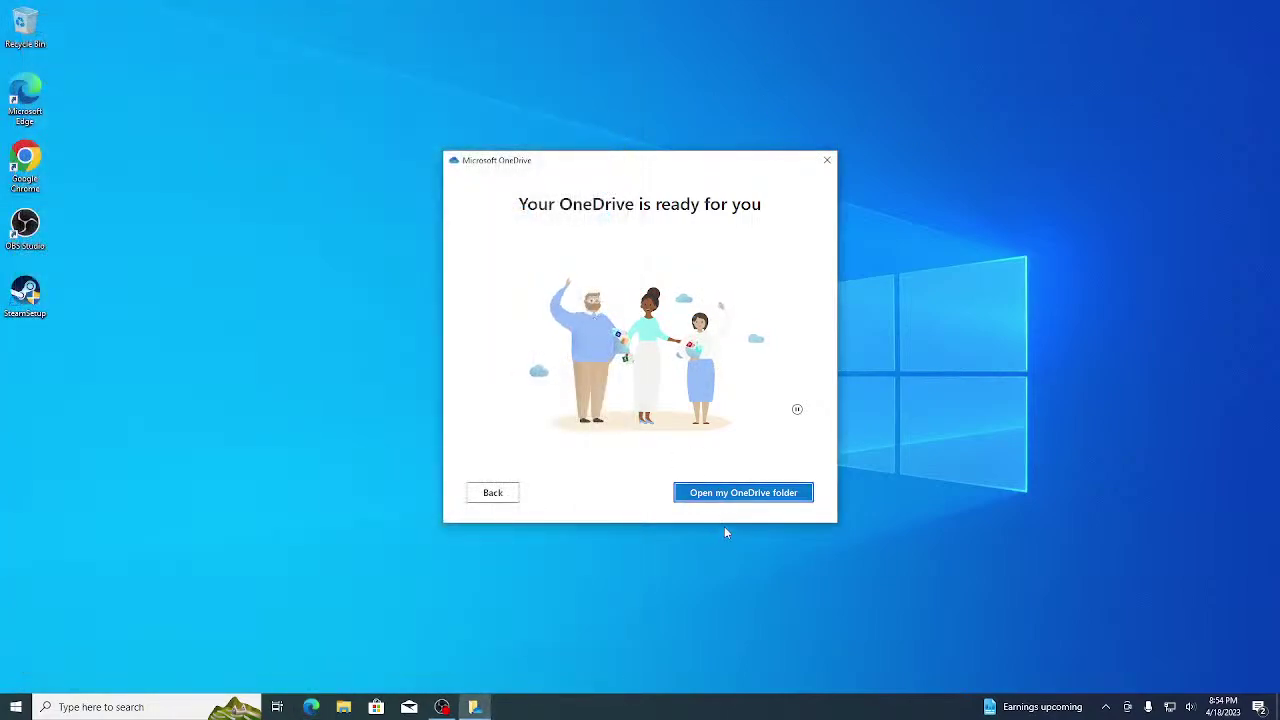
left_click(722, 490)
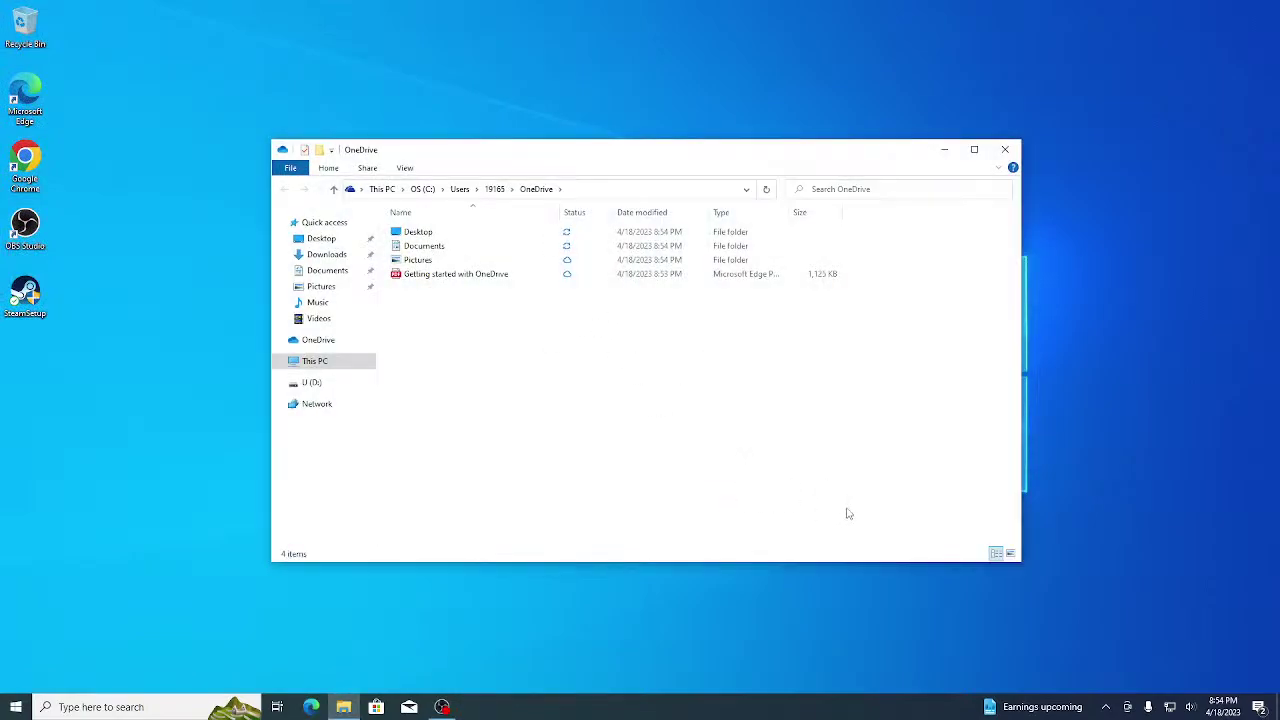
Step: Show OneDrive as large icons, dismiss the Microsoft 365 trial page, and close the OneDrive window
left_click(1010, 553)
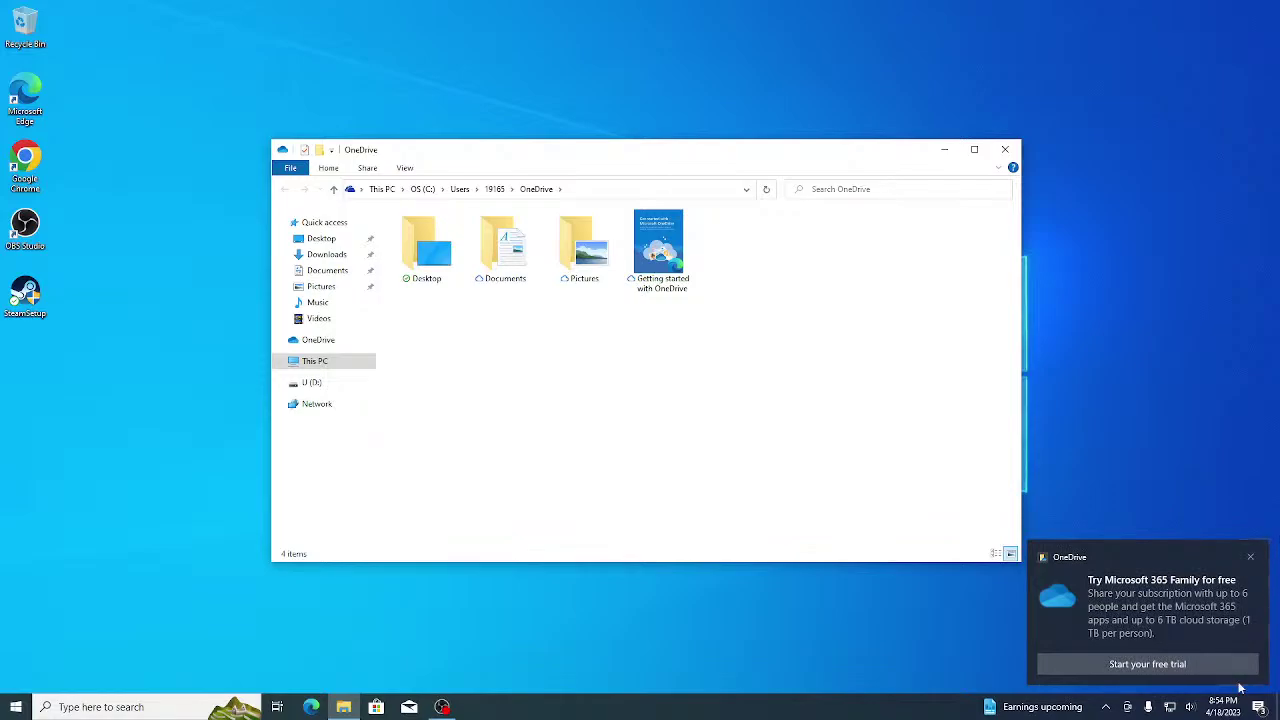
left_click(1045, 664)
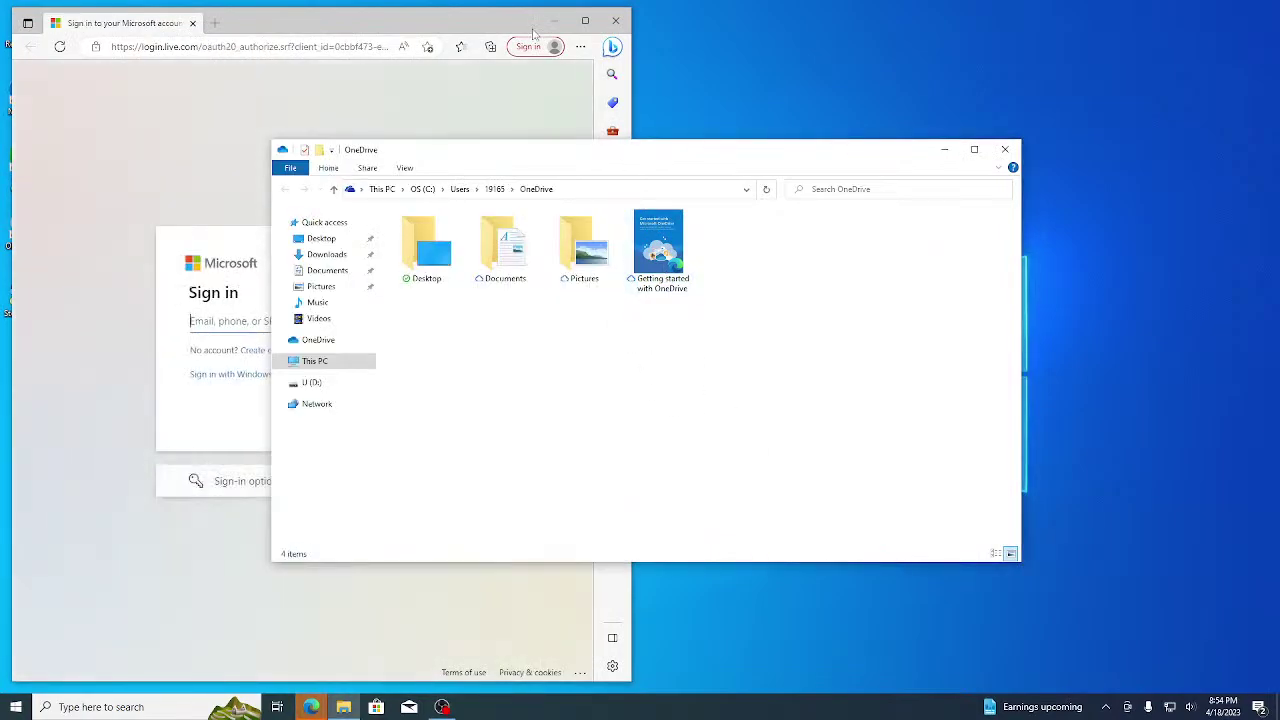
left_click(615, 20)
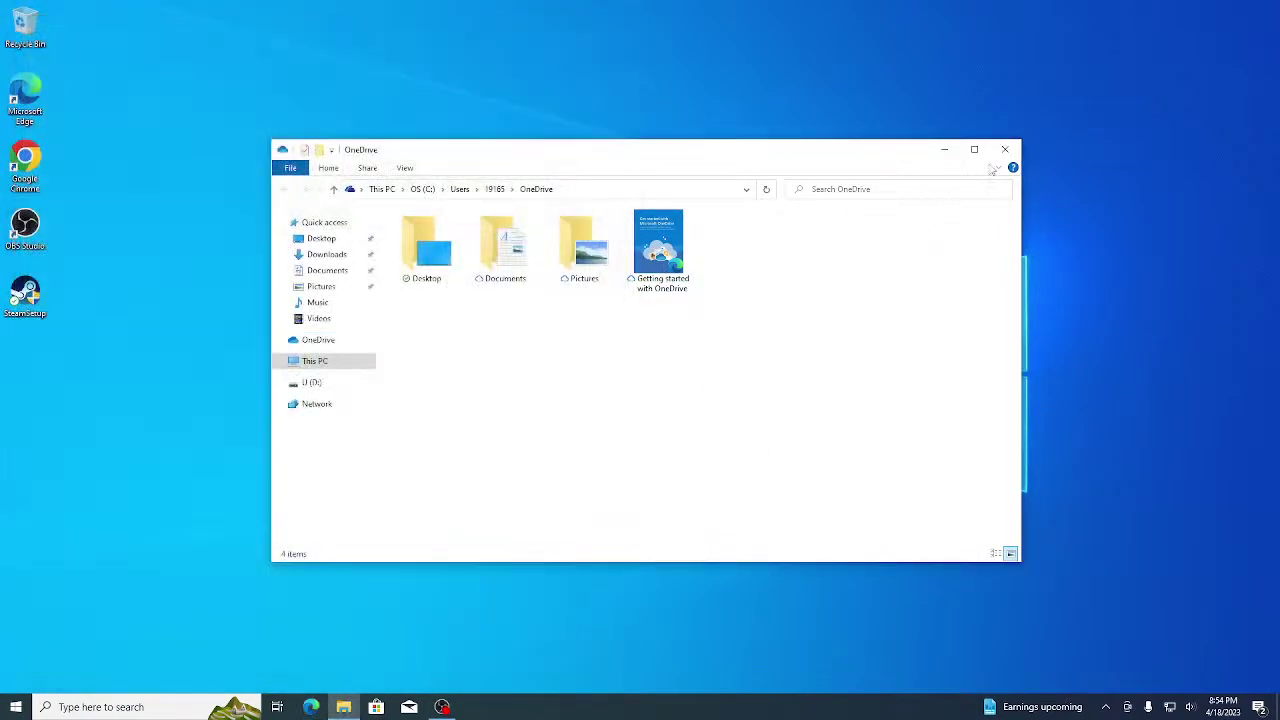
left_click(1005, 149)
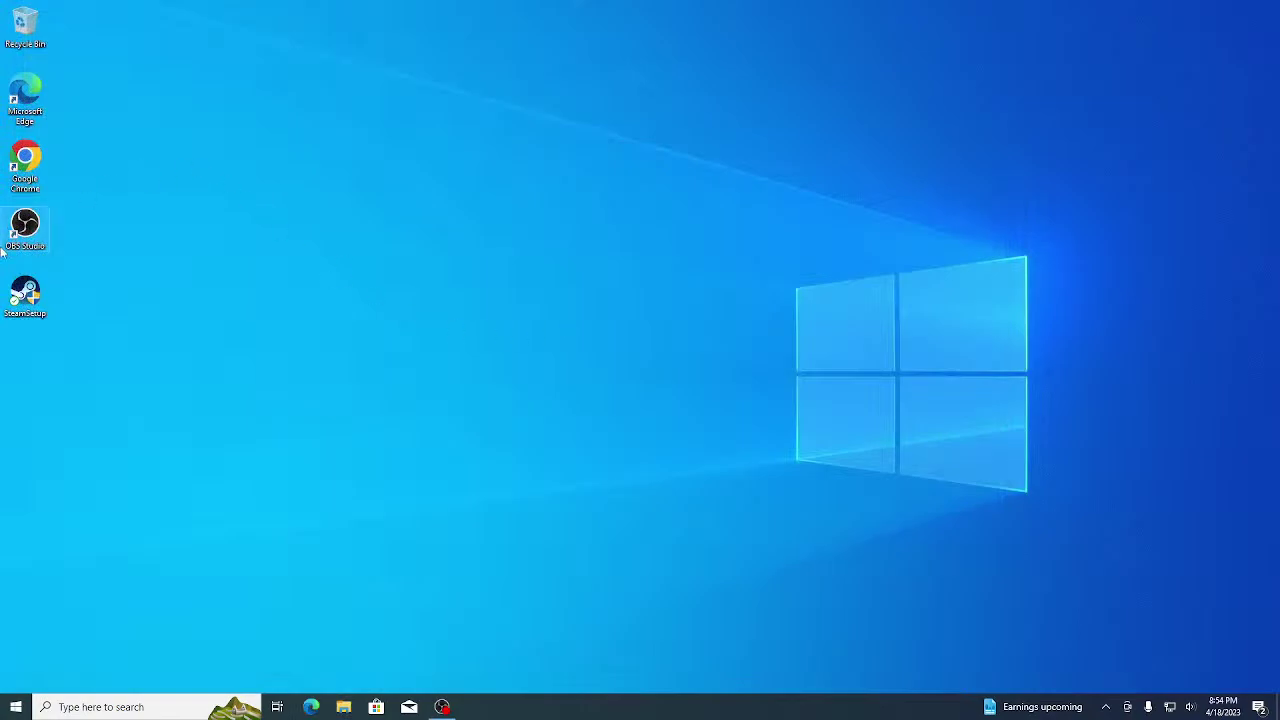
Step: Launch SteamSetup from the desktop and minimize OBS to reveal the installer's welcome page
double_click(27, 296)
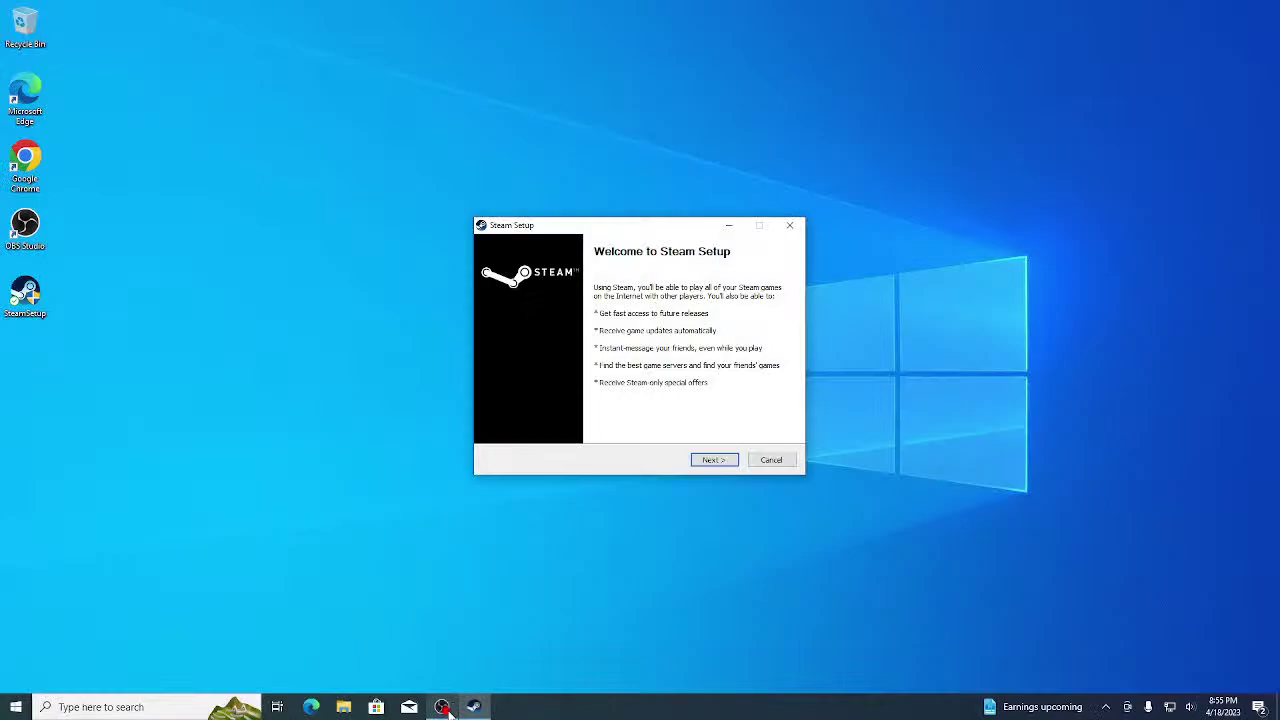
left_click(442, 707)
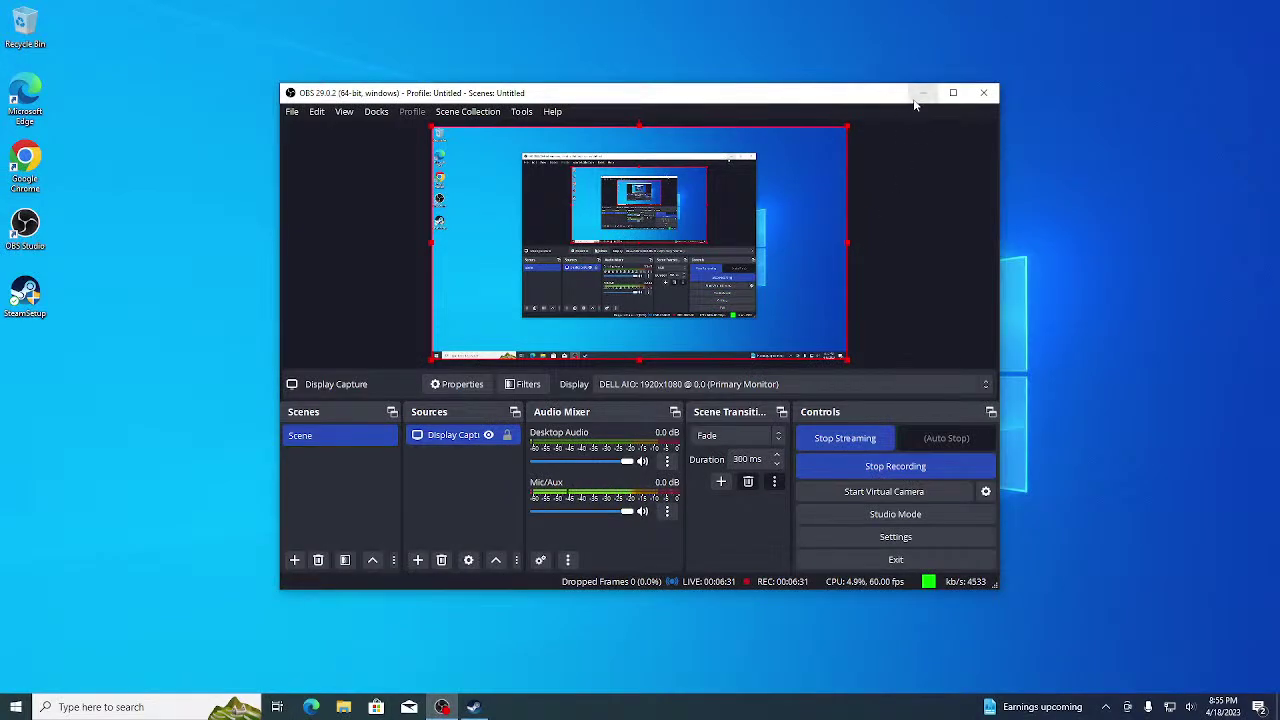
left_click(921, 93)
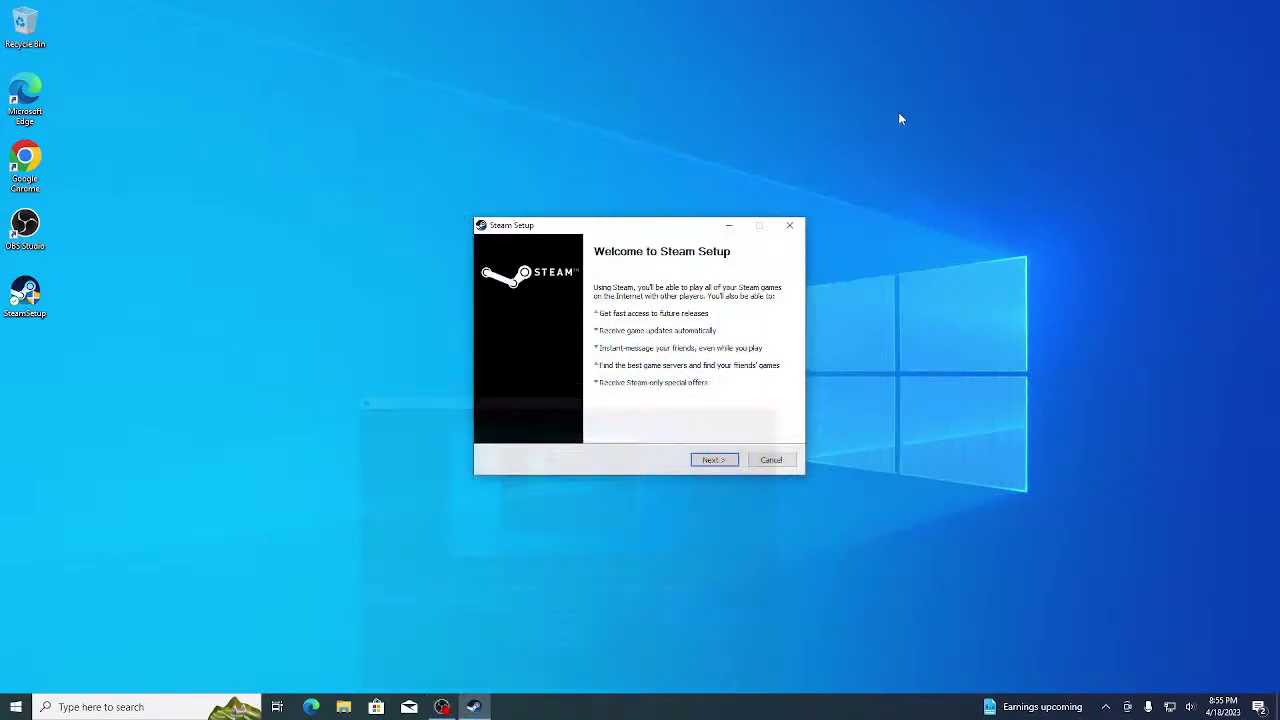
Step: Install Steam in English to the default C:\Program Files (x86)\Steam folder and launch it
left_click(716, 462)
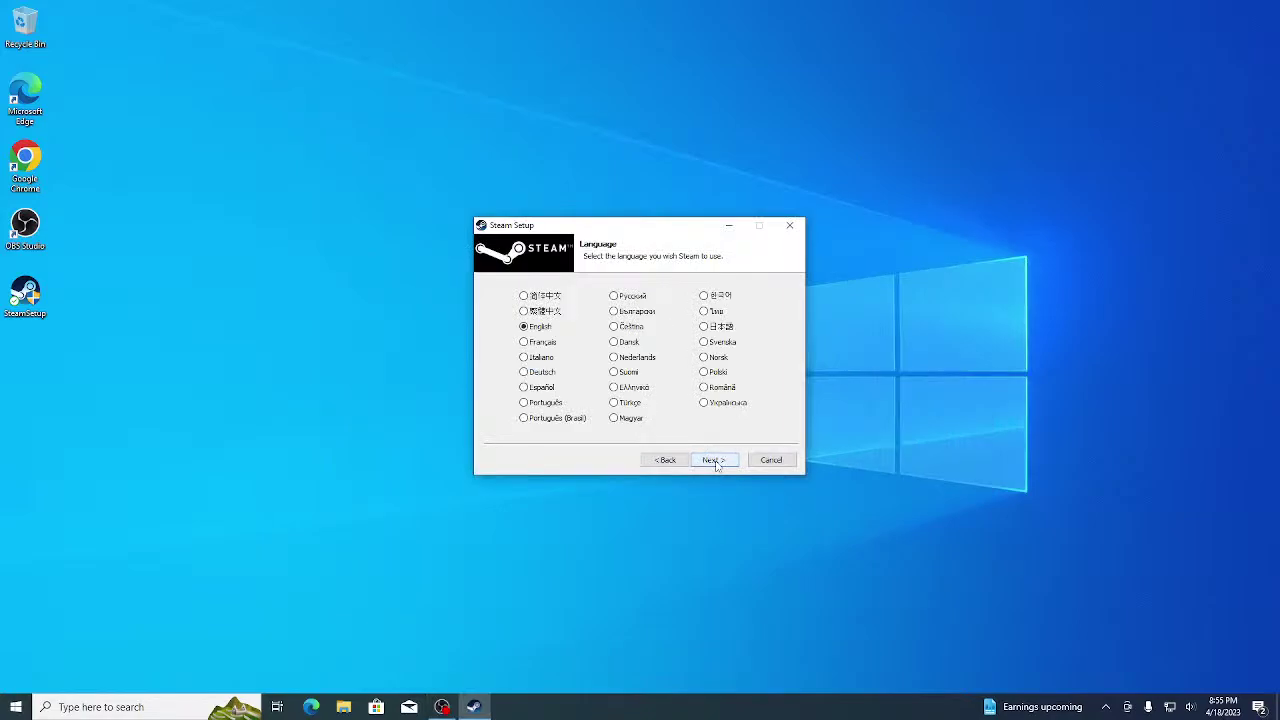
left_click(716, 461)
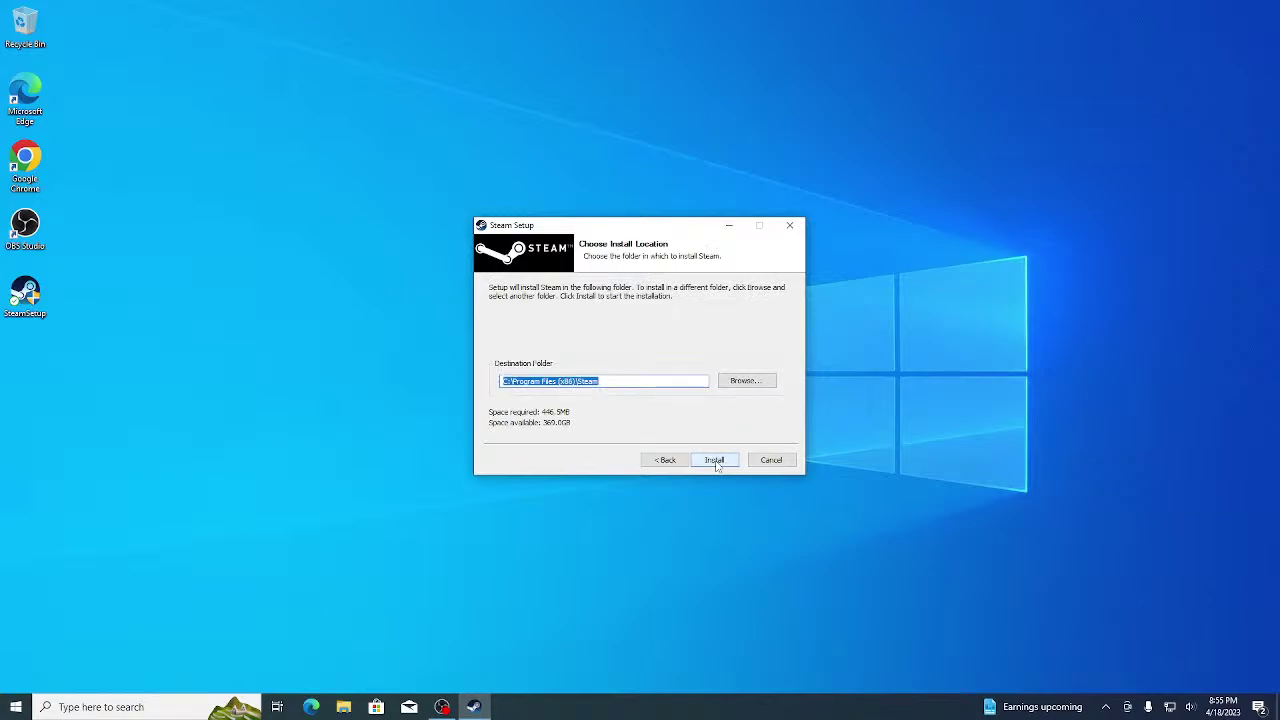
left_click(716, 461)
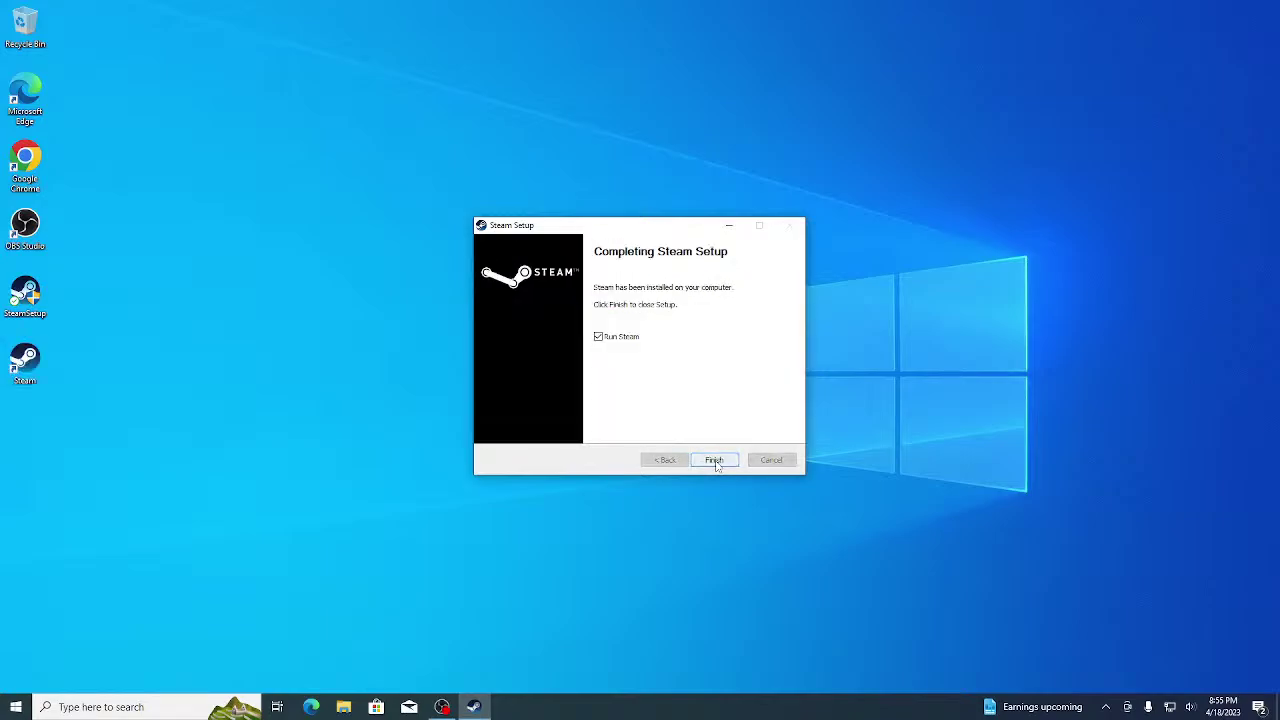
left_click(715, 461)
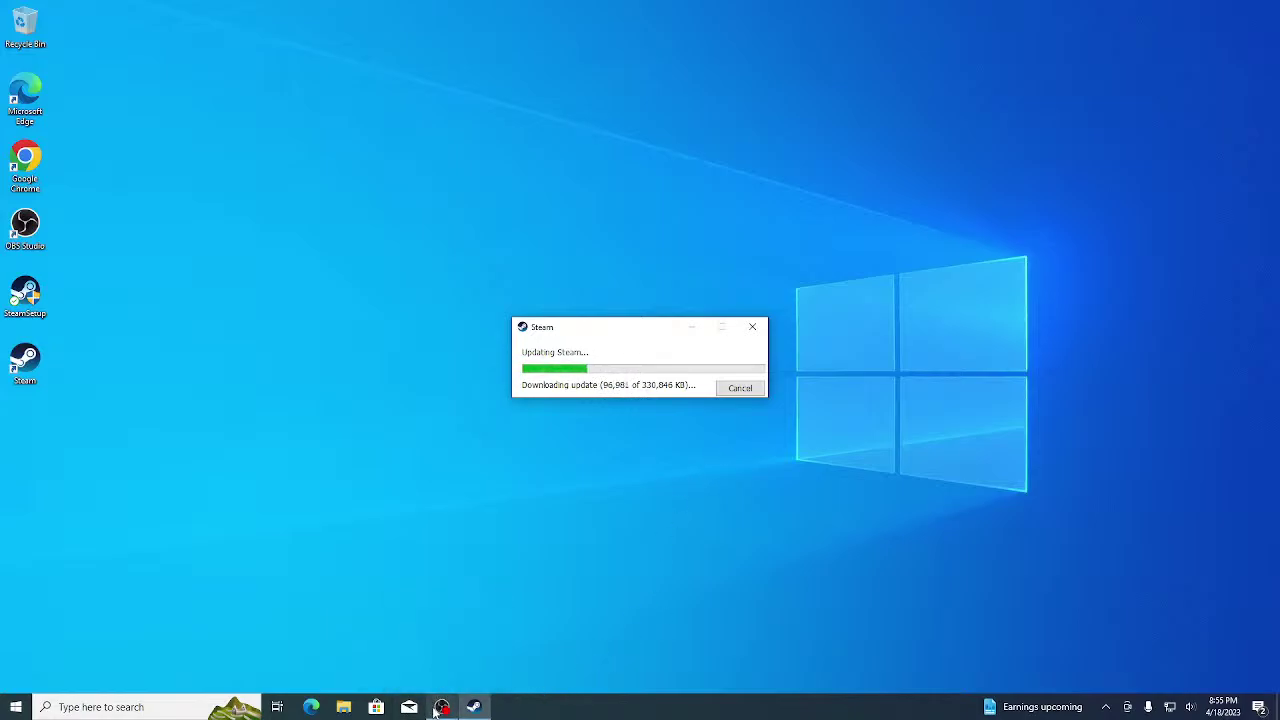
Step: Mute the OBS Mic/Aux input and keep OBS minimized while Steam's update finishes
mouse_move(442, 710)
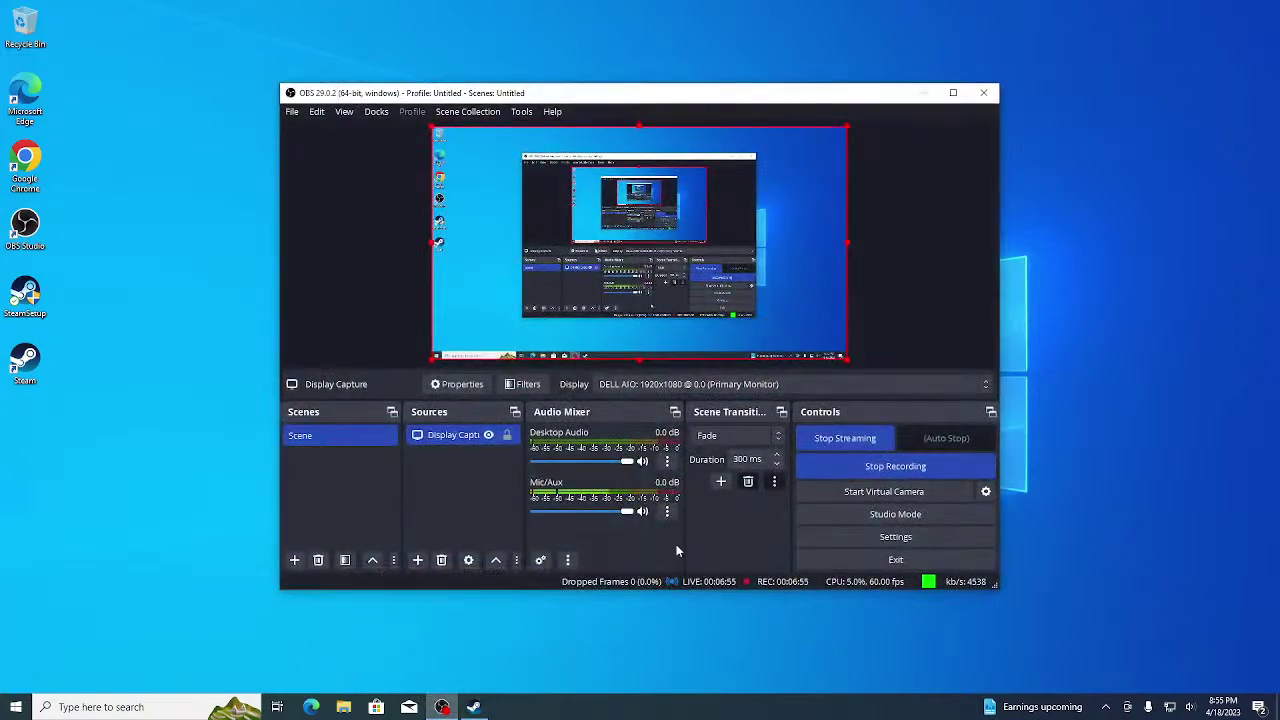
left_click(642, 513)
left_click(924, 92)
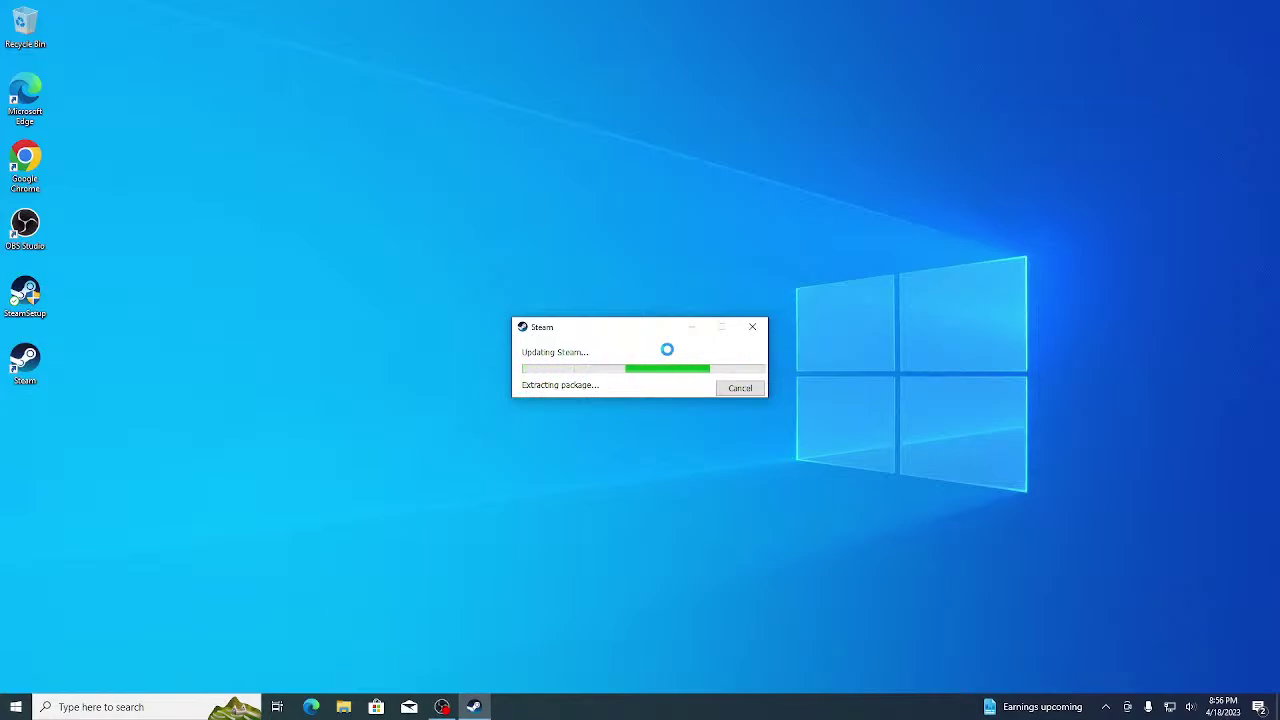
left_click(442, 707)
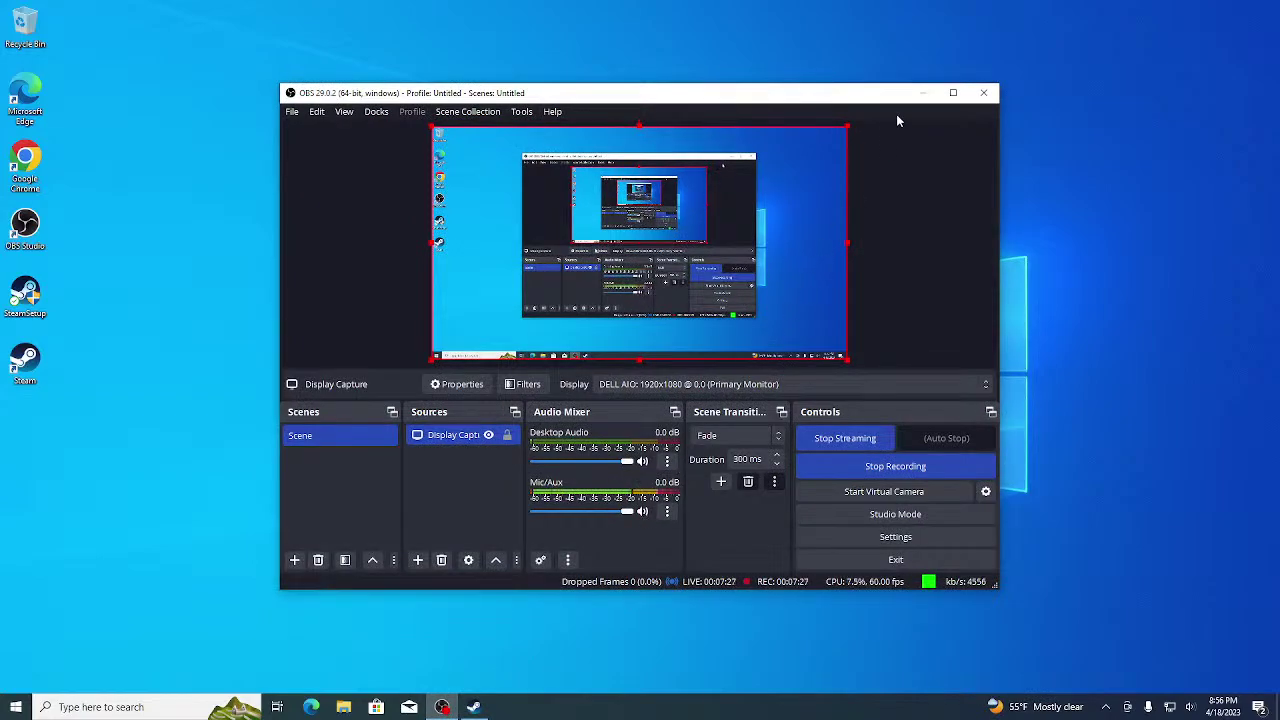
left_click(922, 93)
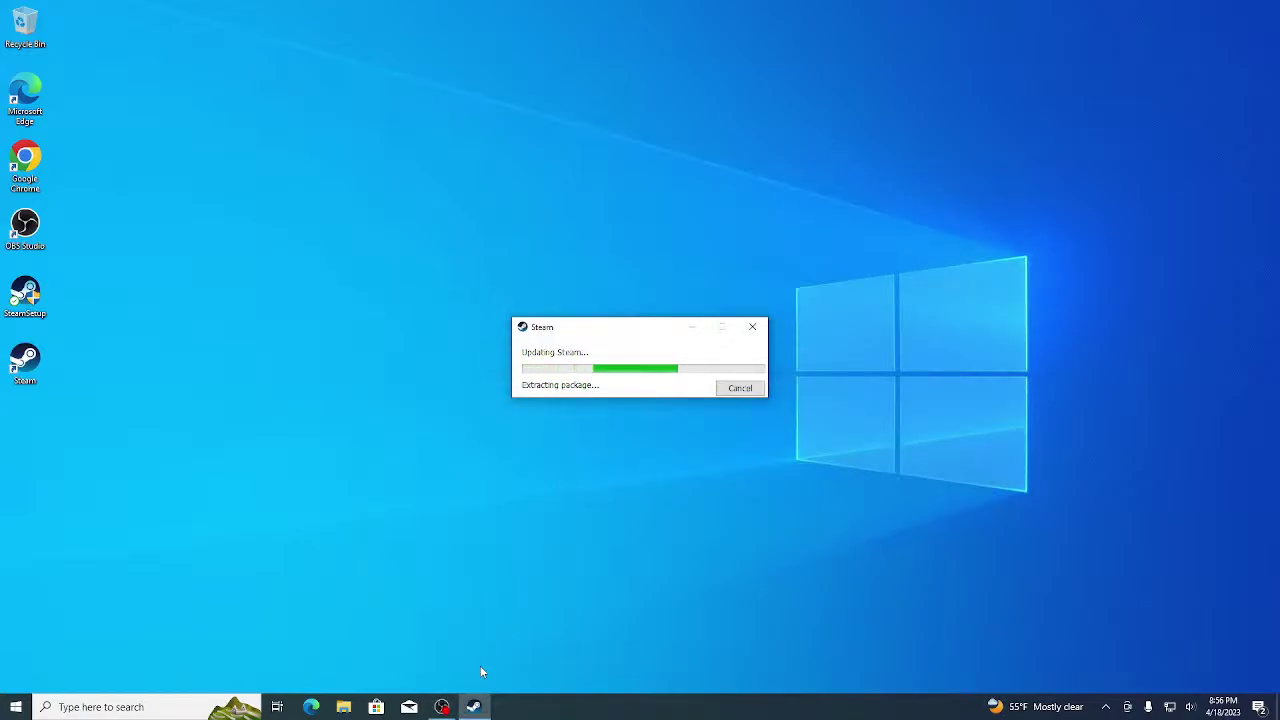
mouse_move(444, 710)
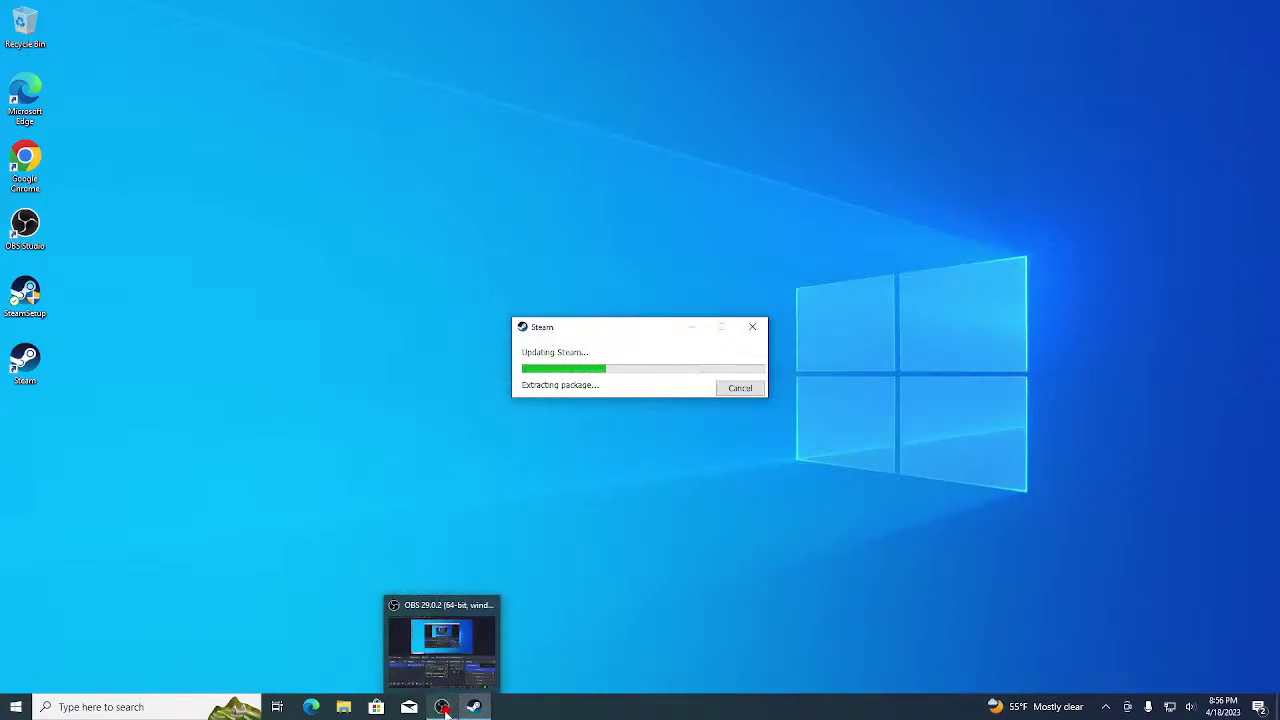
left_click(441, 645)
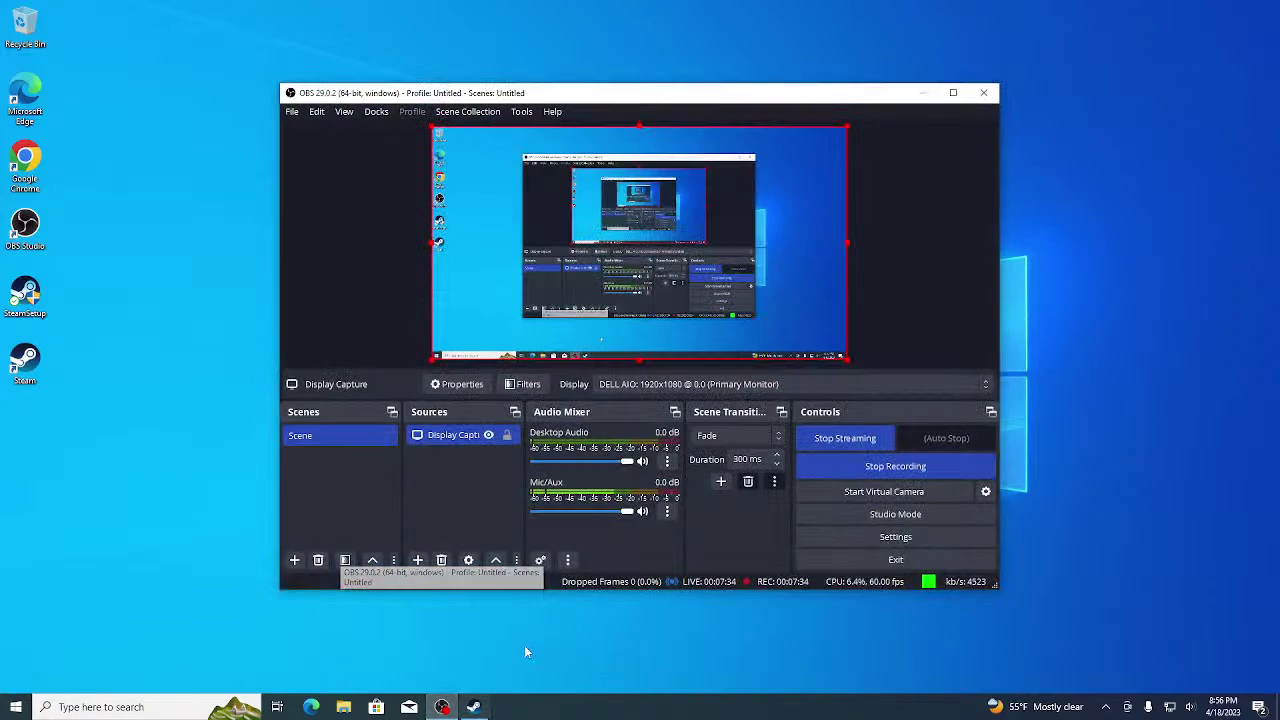
left_click(641, 510)
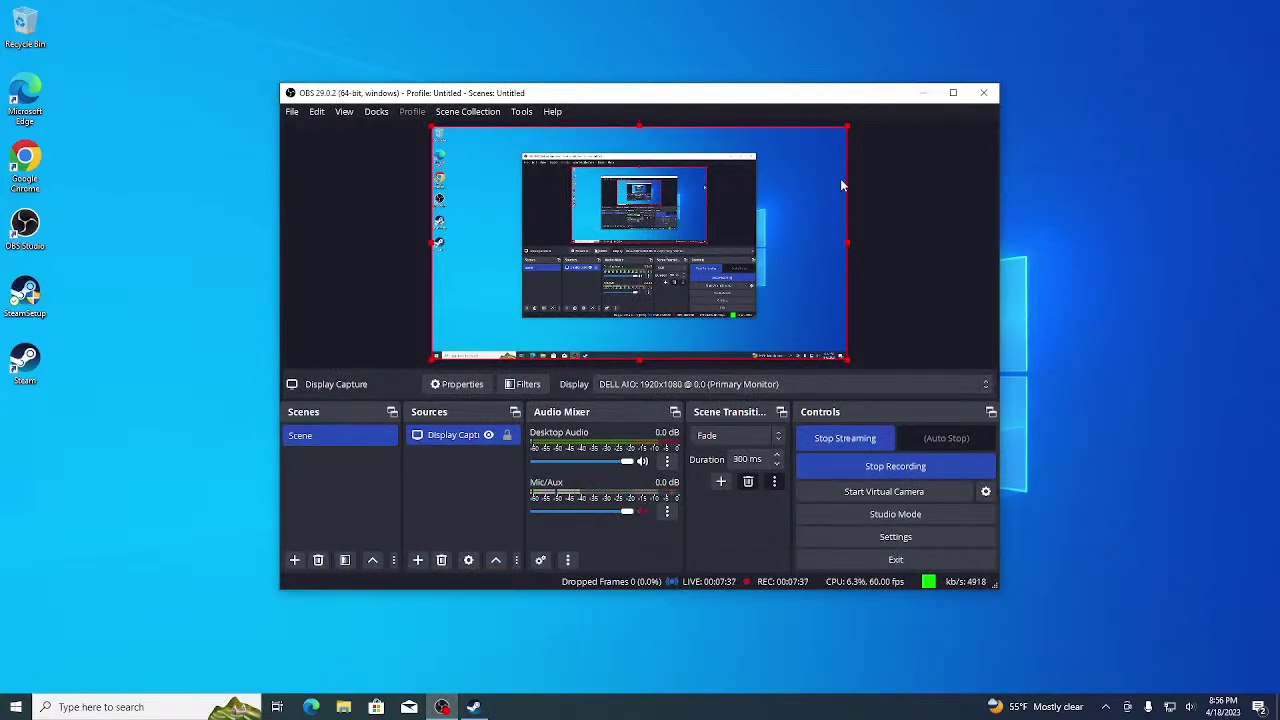
key("super+Down")
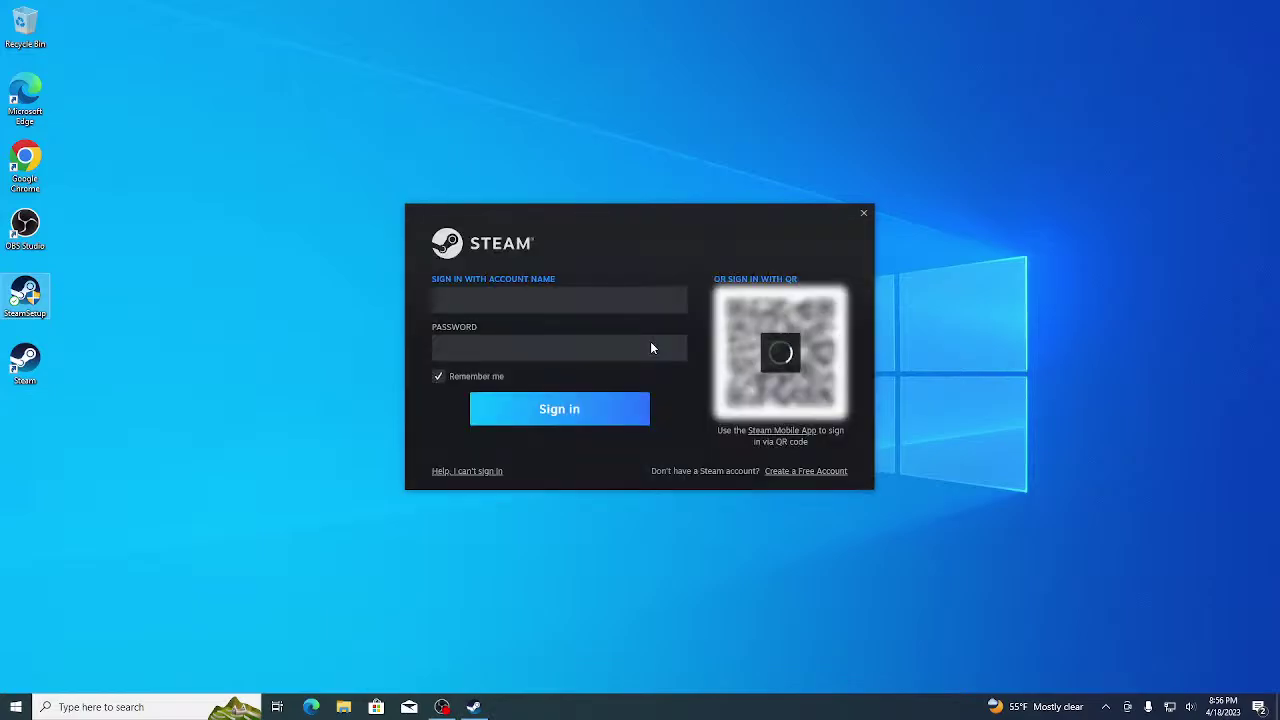
Step: Unmute the Mic/Aux input in OBS and minimize it again
left_click(442, 707)
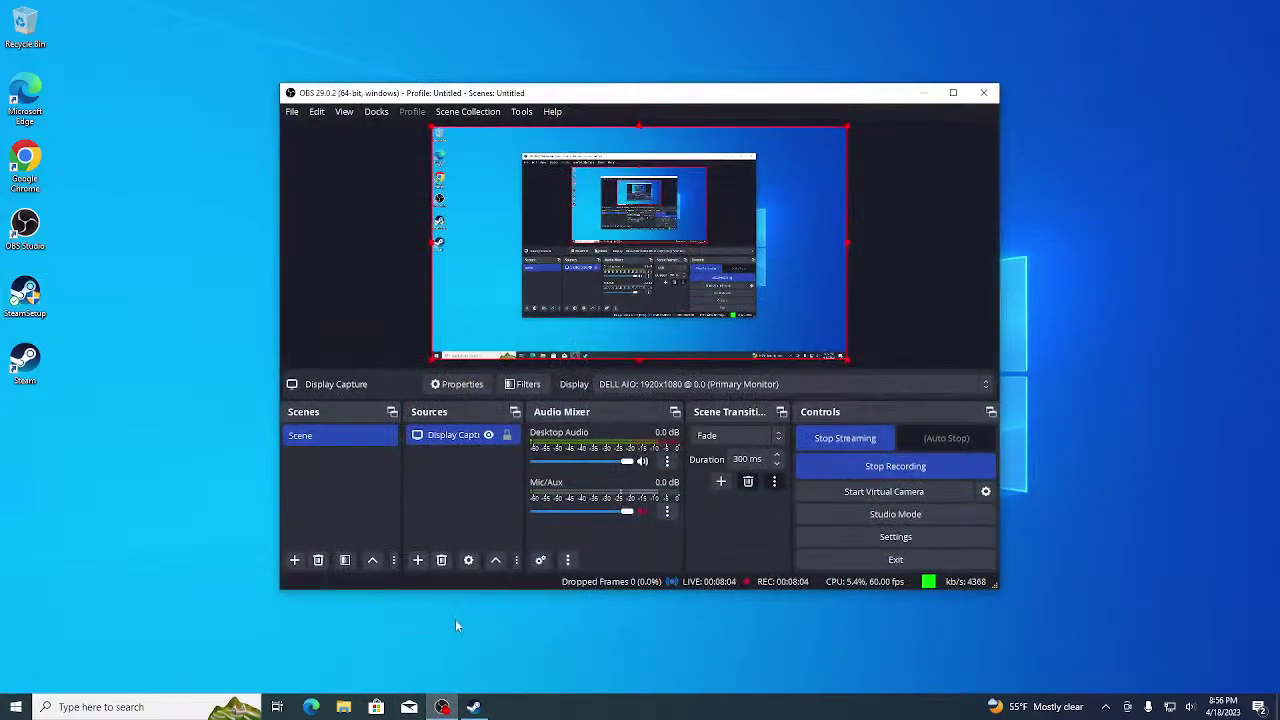
left_click(642, 511)
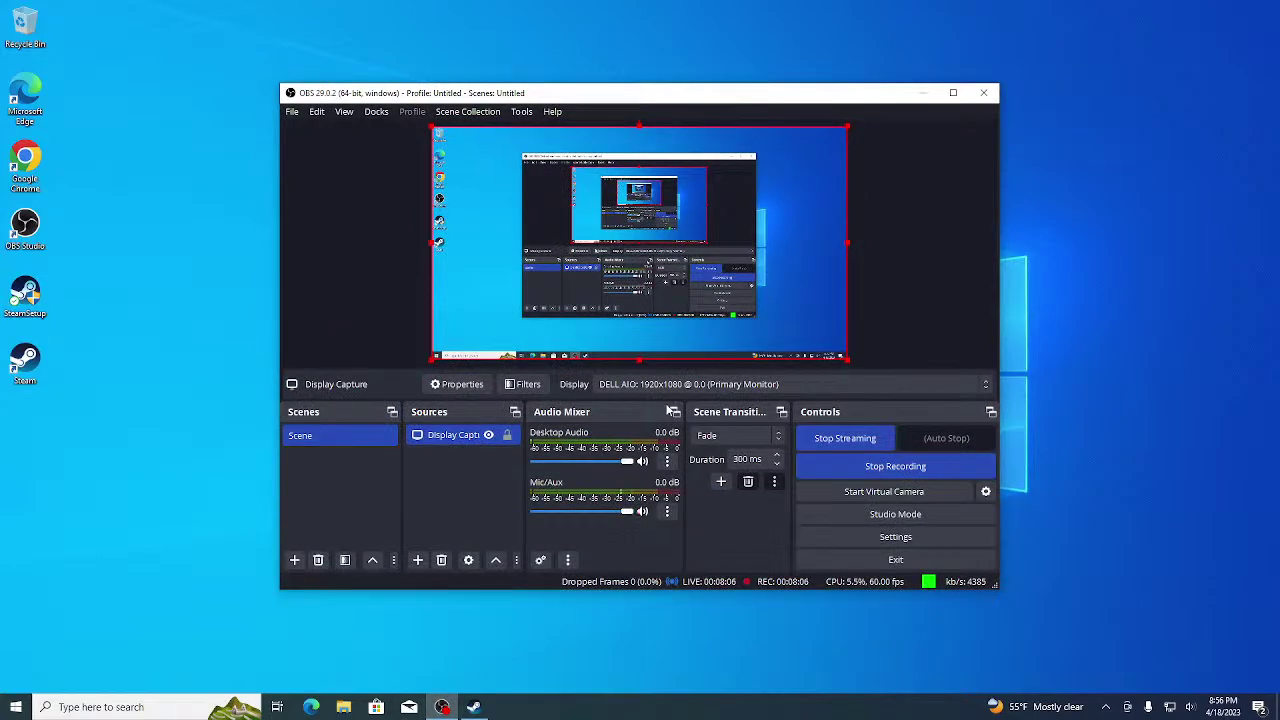
left_click(922, 93)
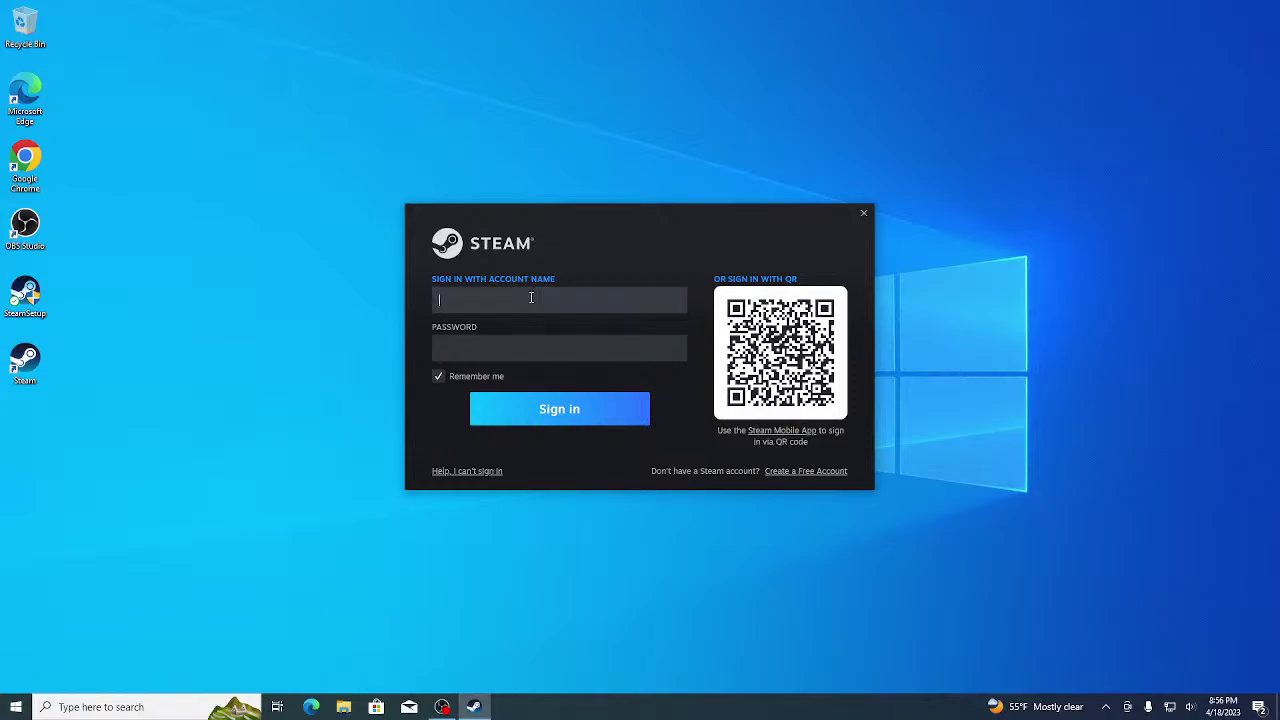
Step: Enter the Steam account name and the account password in the sign-in window
type("hartt")
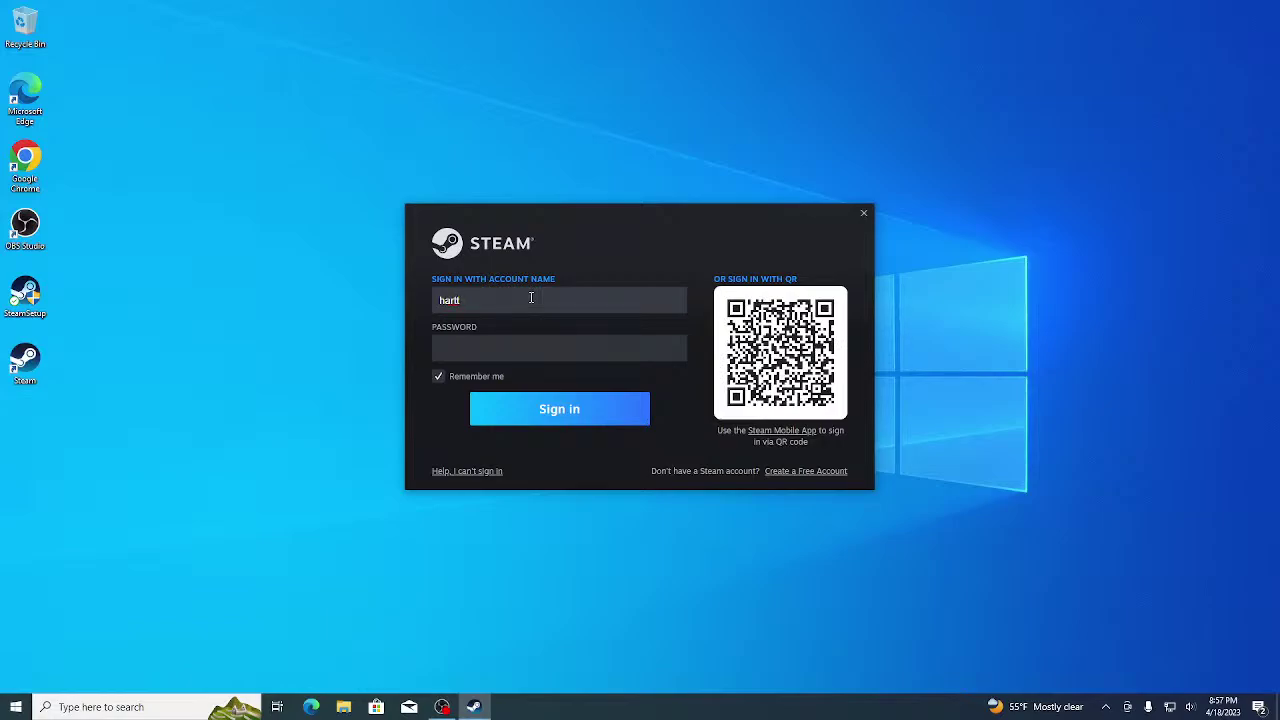
type("ley8129")
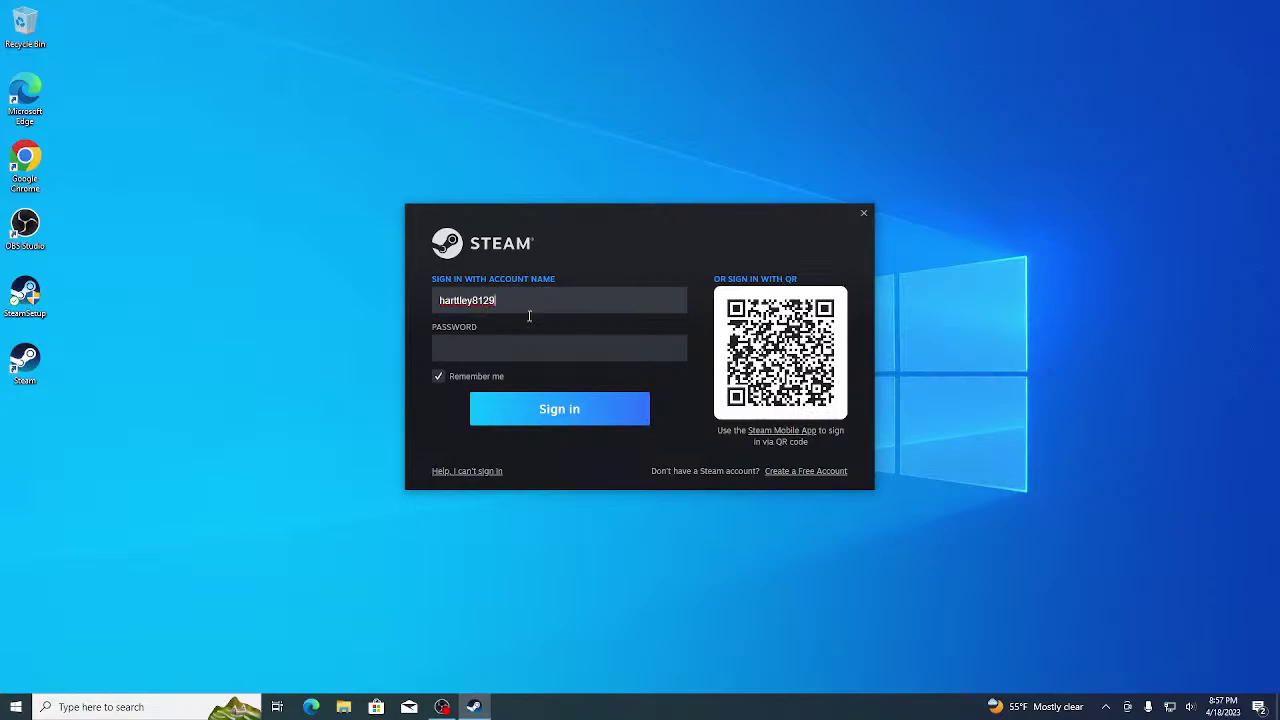
left_click(521, 356)
type("••••••")
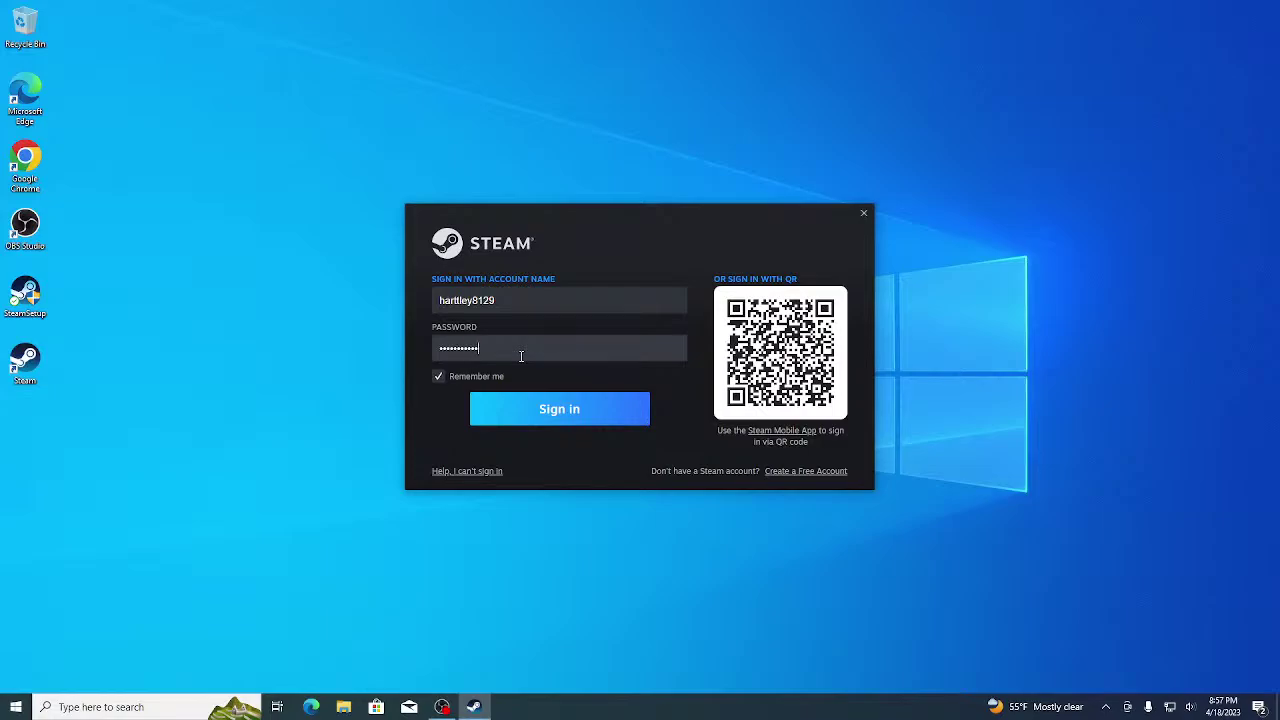
type("•••")
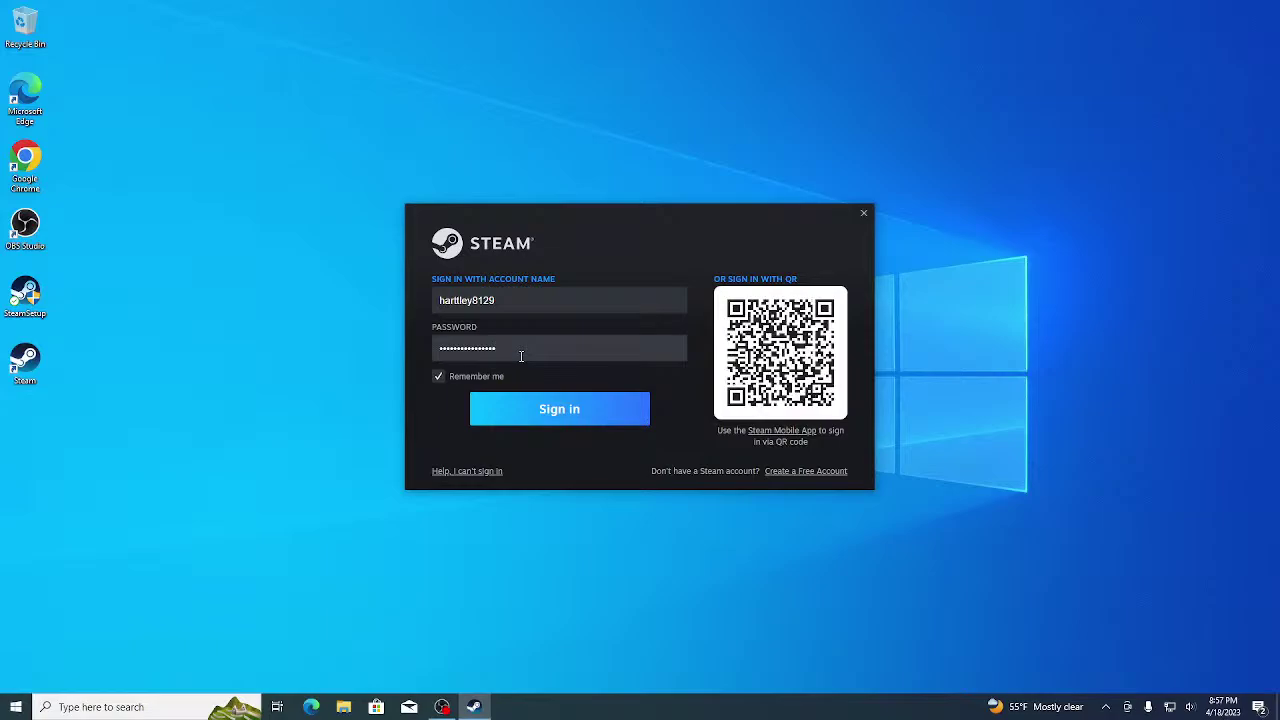
type("•••")
Step: Attempt sign-in, then add a character to the password and try signing in again
left_click(505, 412)
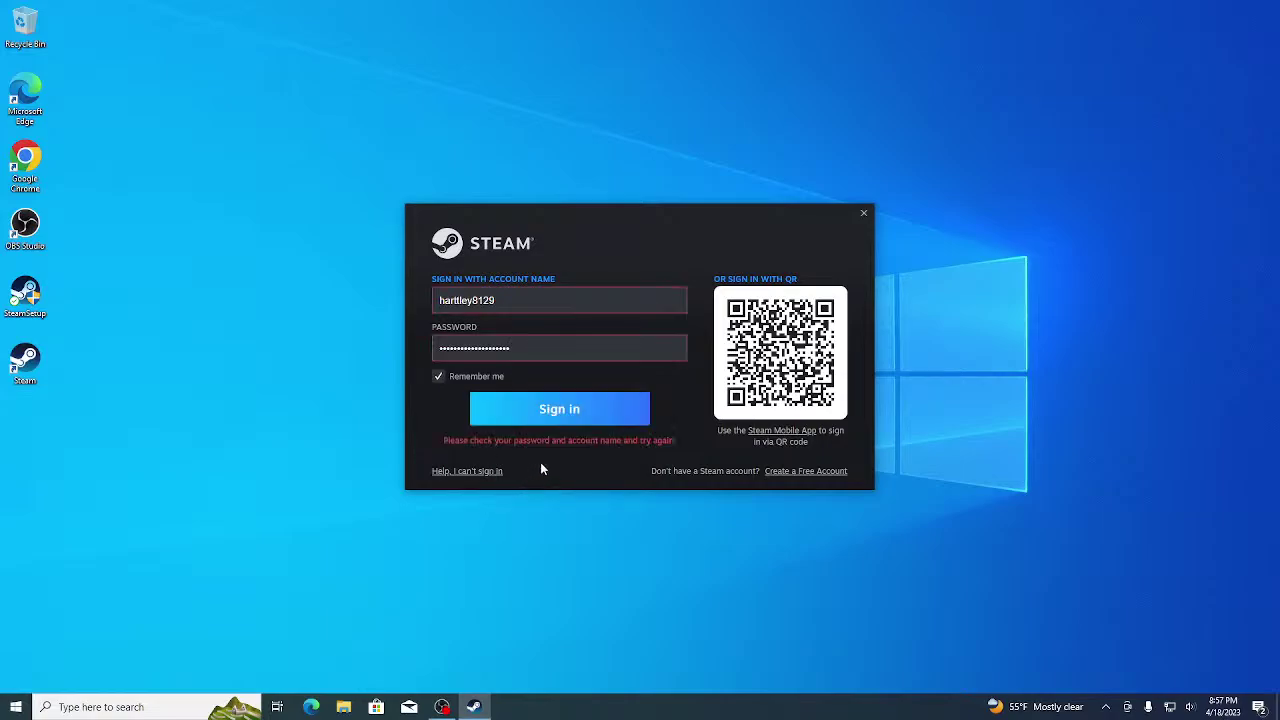
left_click(532, 350)
type("1")
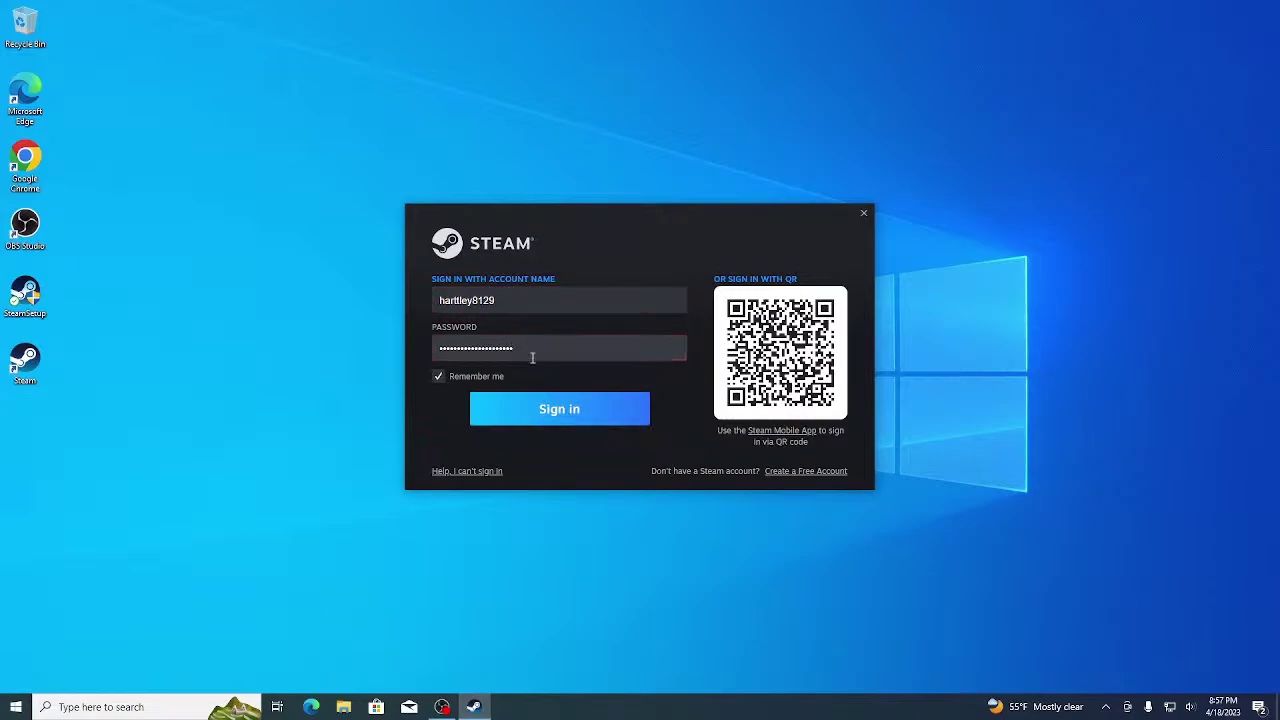
left_click(556, 409)
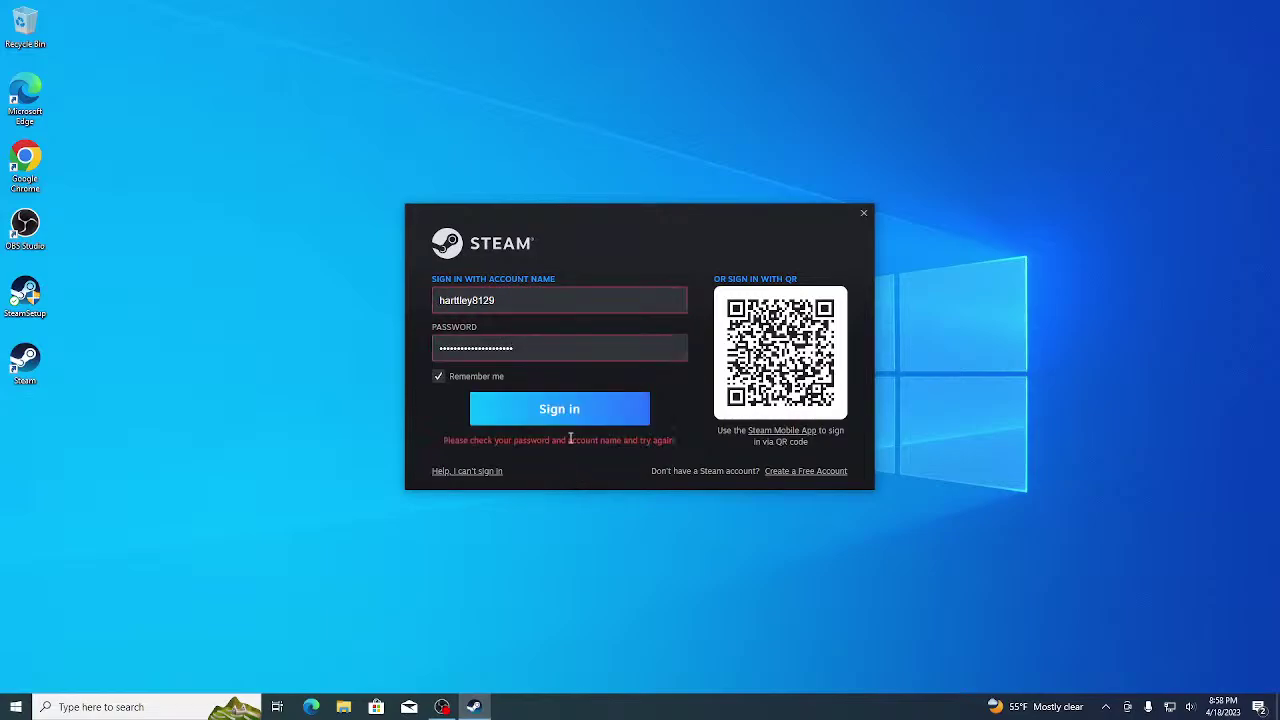
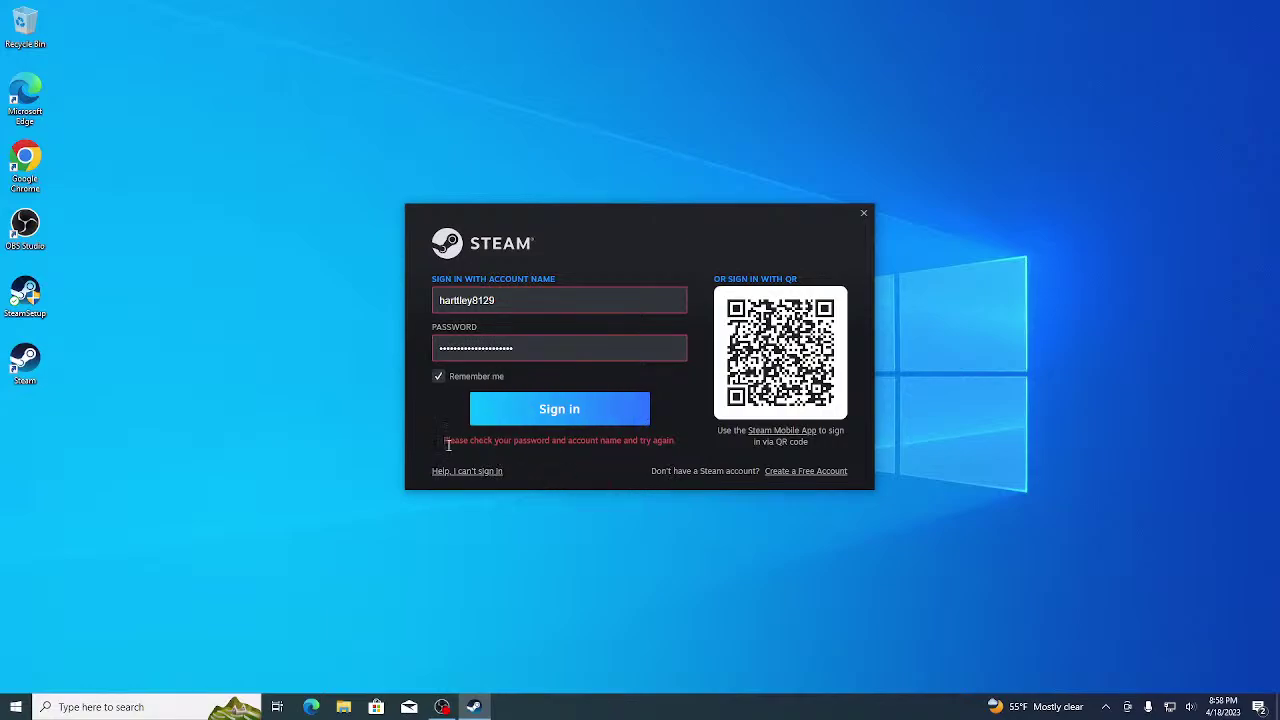
Step: Open the 'Help, I can't sign in' support page from the failed Steam login
left_click(469, 472)
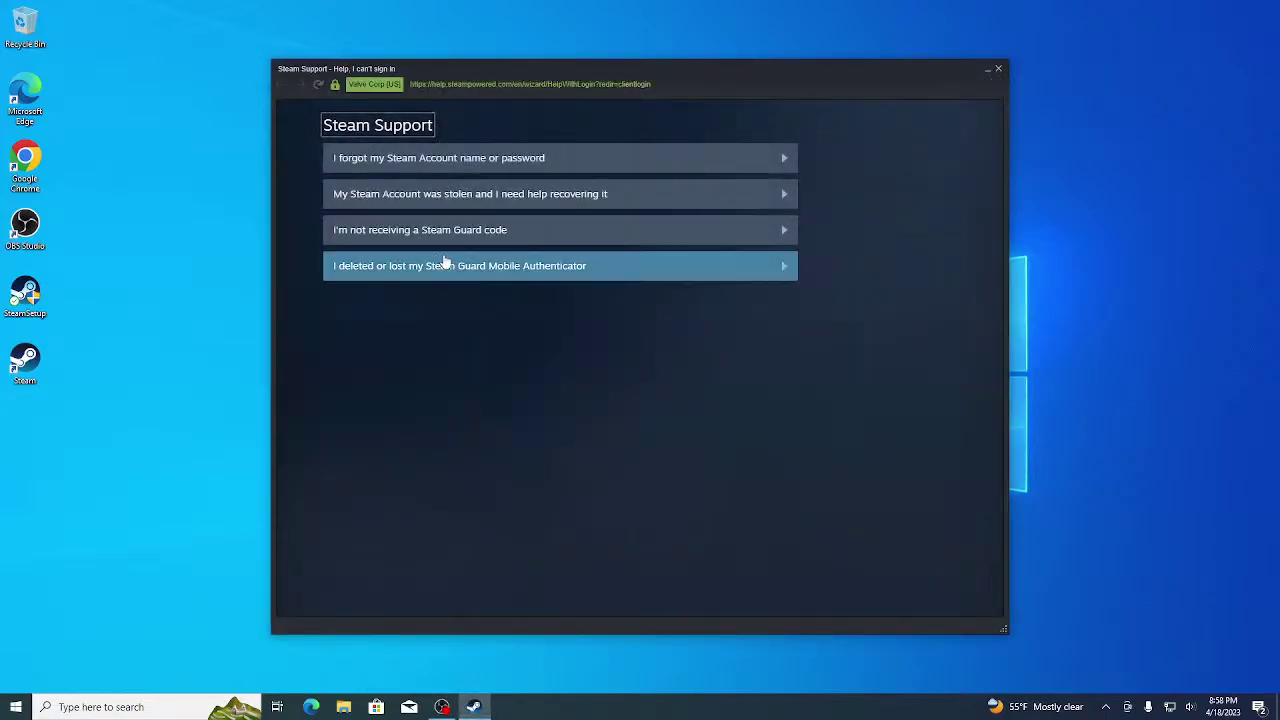
left_click(416, 168)
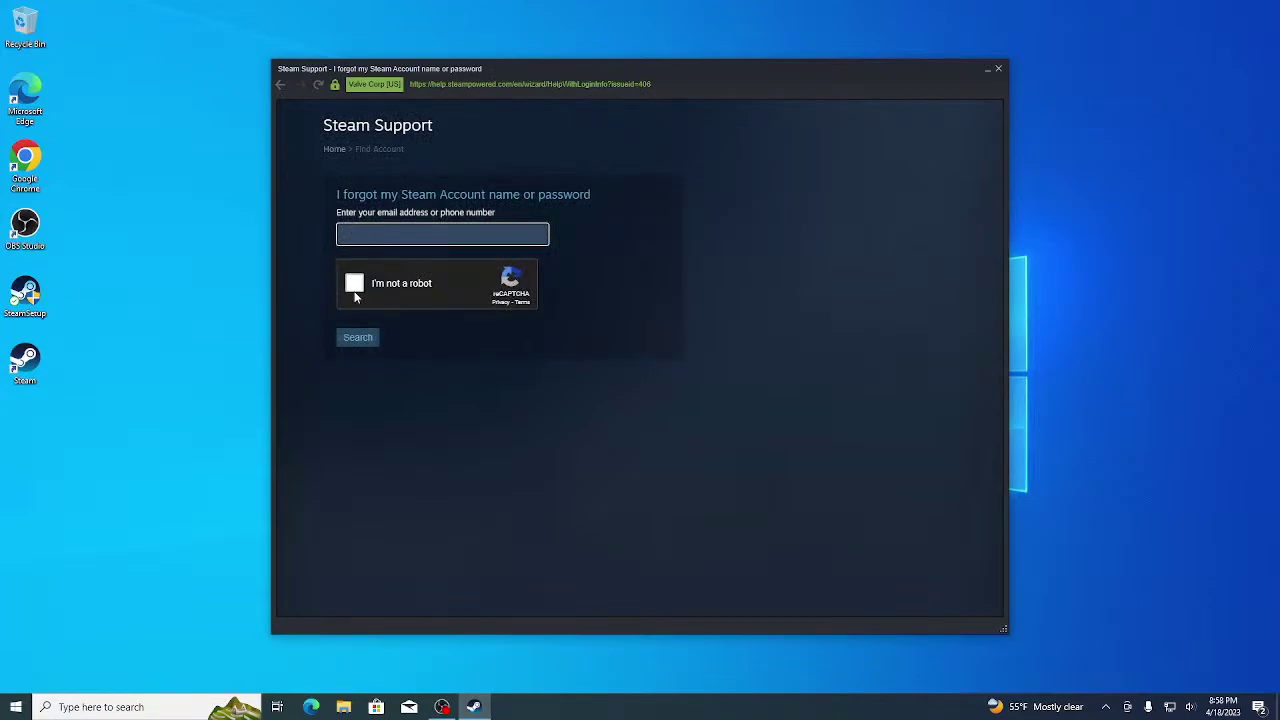
left_click(362, 283)
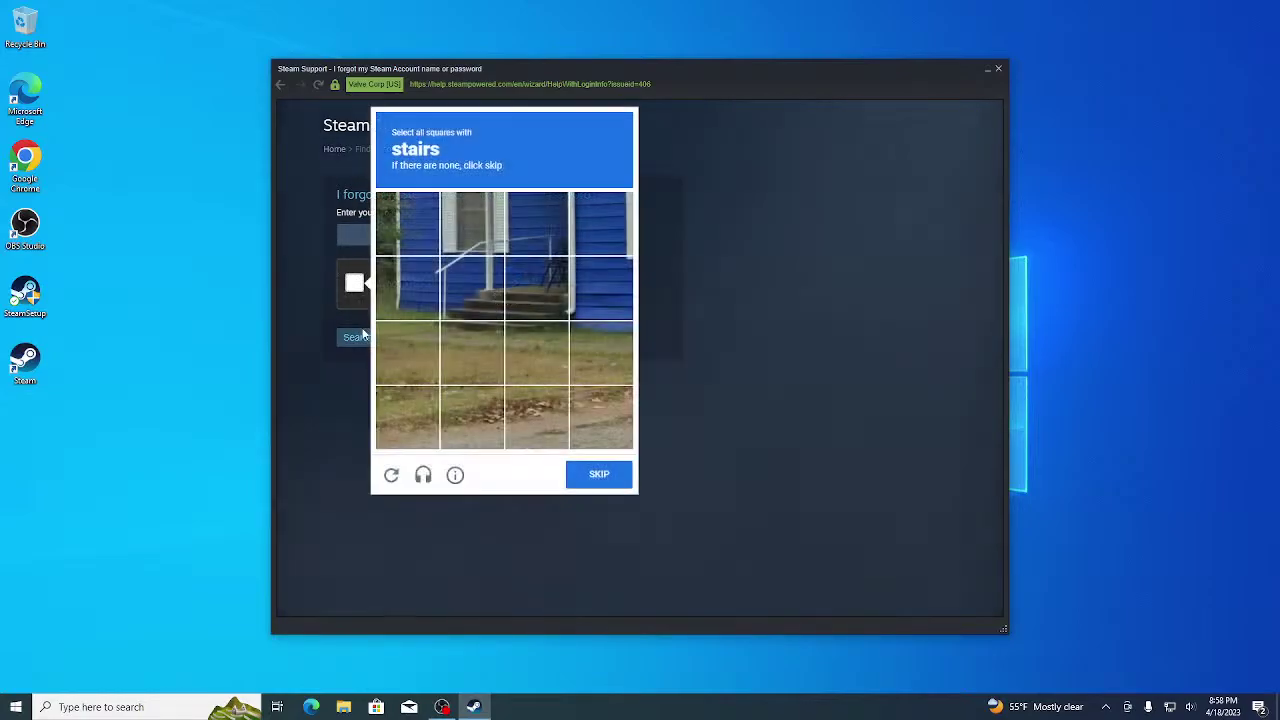
left_click(334, 388)
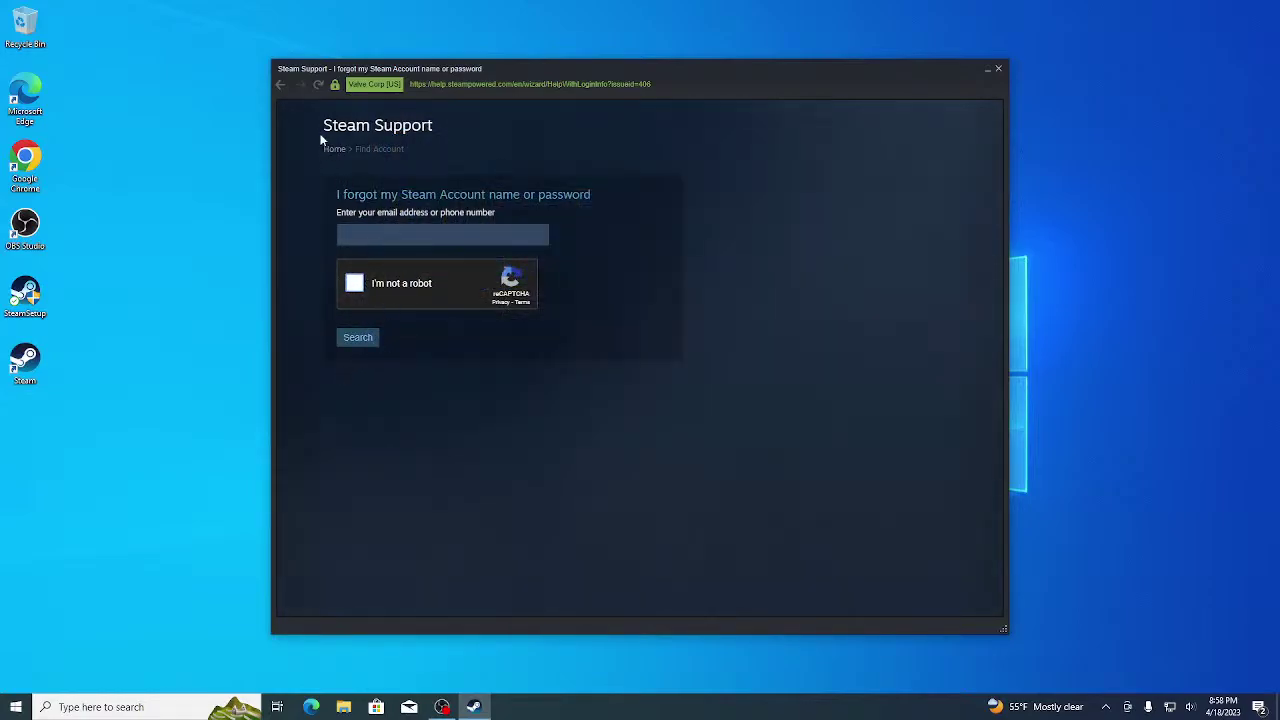
left_click(279, 86)
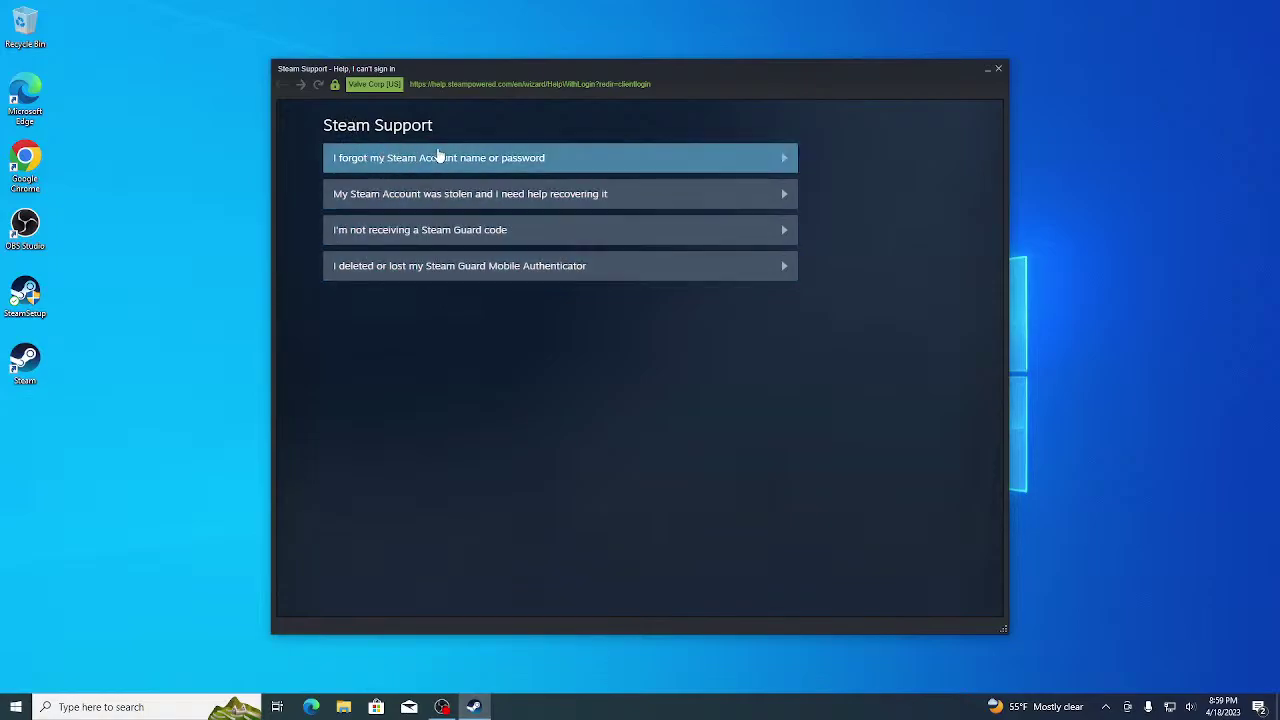
right_click(1002, 53)
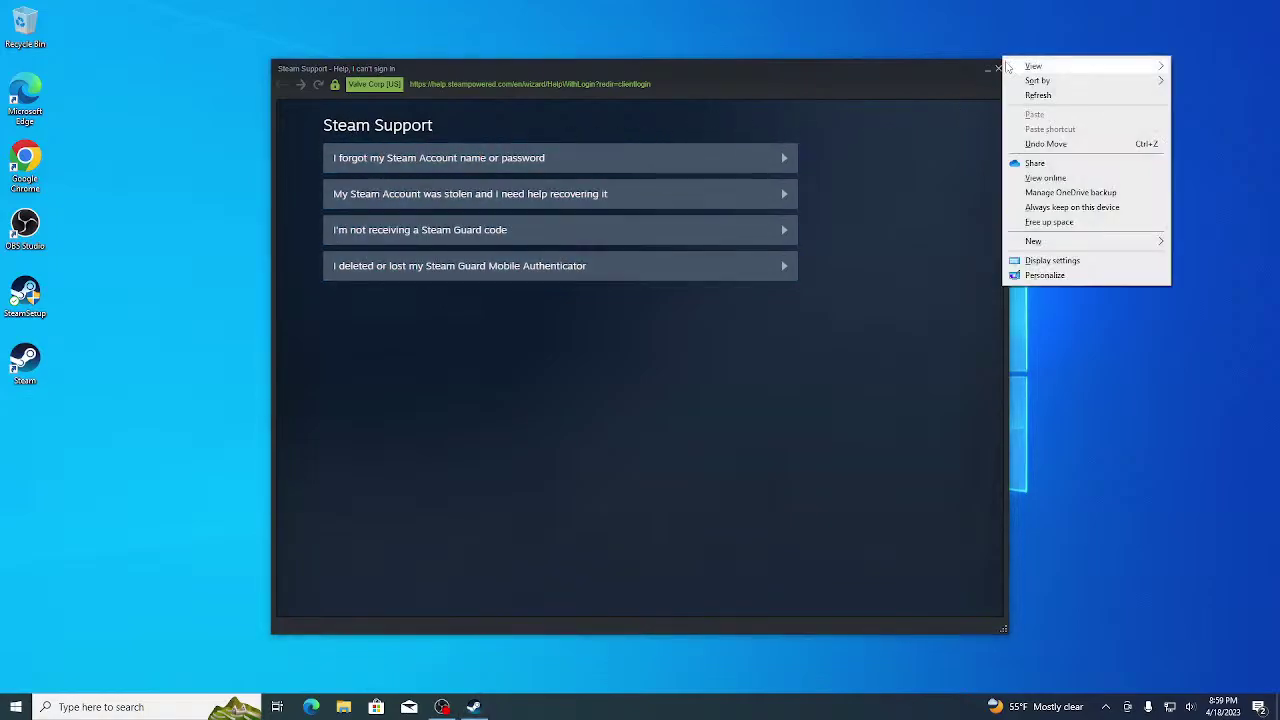
key("Escape")
Step: Close Steam Support, then clear and retype the password and resubmit the sign-in
left_click(999, 69)
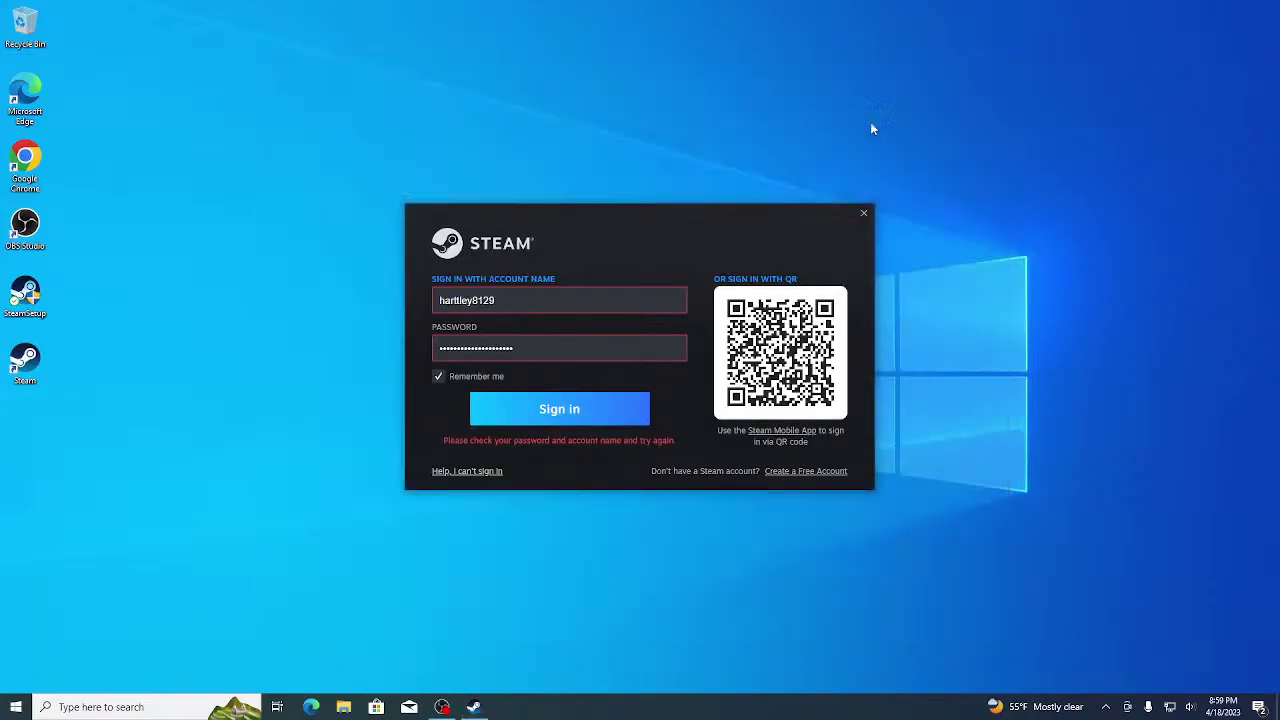
left_click(530, 351)
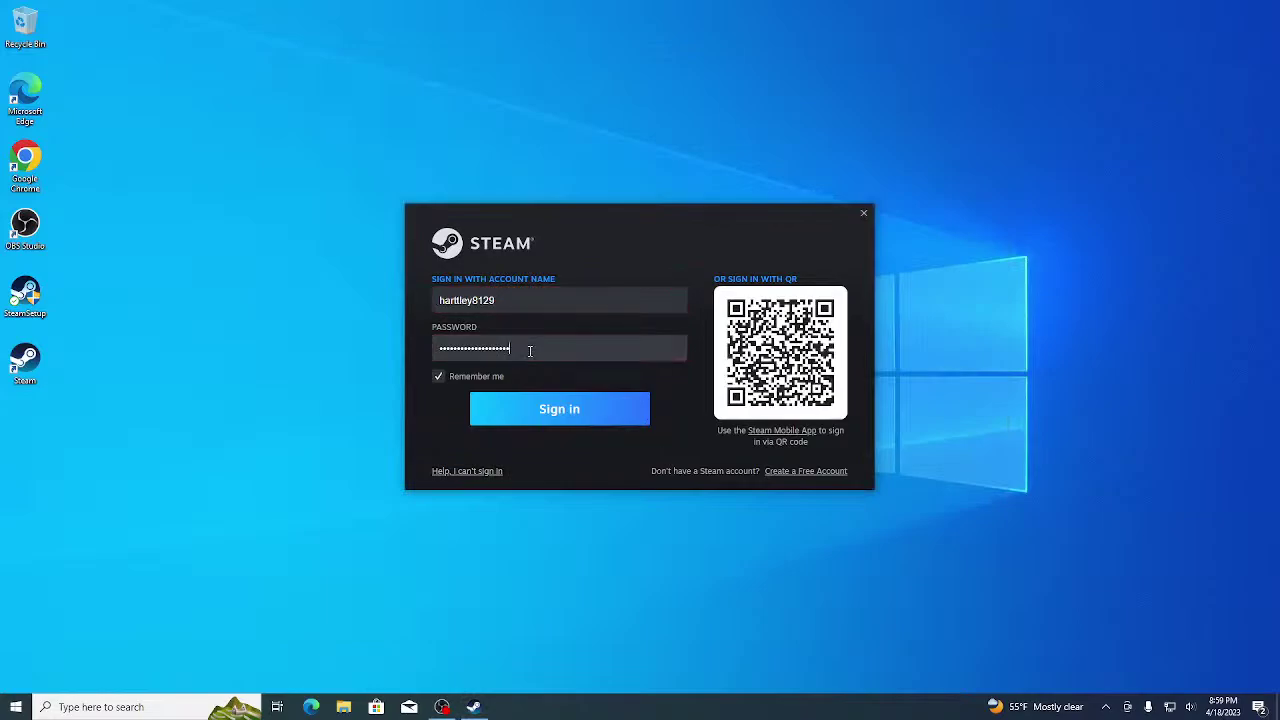
key("BackSpace")
key("BackSpace")
key("BackSpace")
key("BackSpace")
key("BackSpace")
key("BackSpace")
key("BackSpace")
key("BackSpace")
key("BackSpace")
key("BackSpace")
key("BackSpace")
key("BackSpace")
key("BackSpace")
key("BackSpace")
key("BackSpace")
key("BackSpace")
key("BackSpace")
key("BackSpace")
key("BackSpace")
key("BackSpace")
type("•••••••••••••")
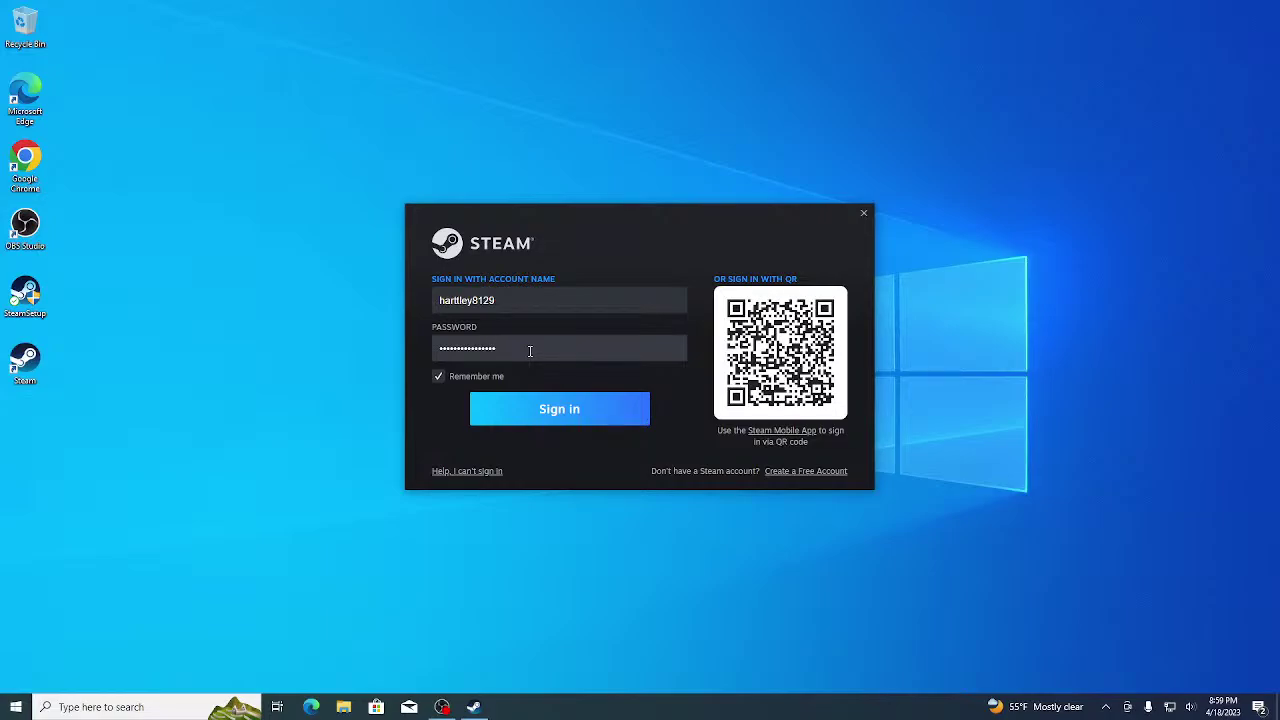
type("••••")
key("Return")
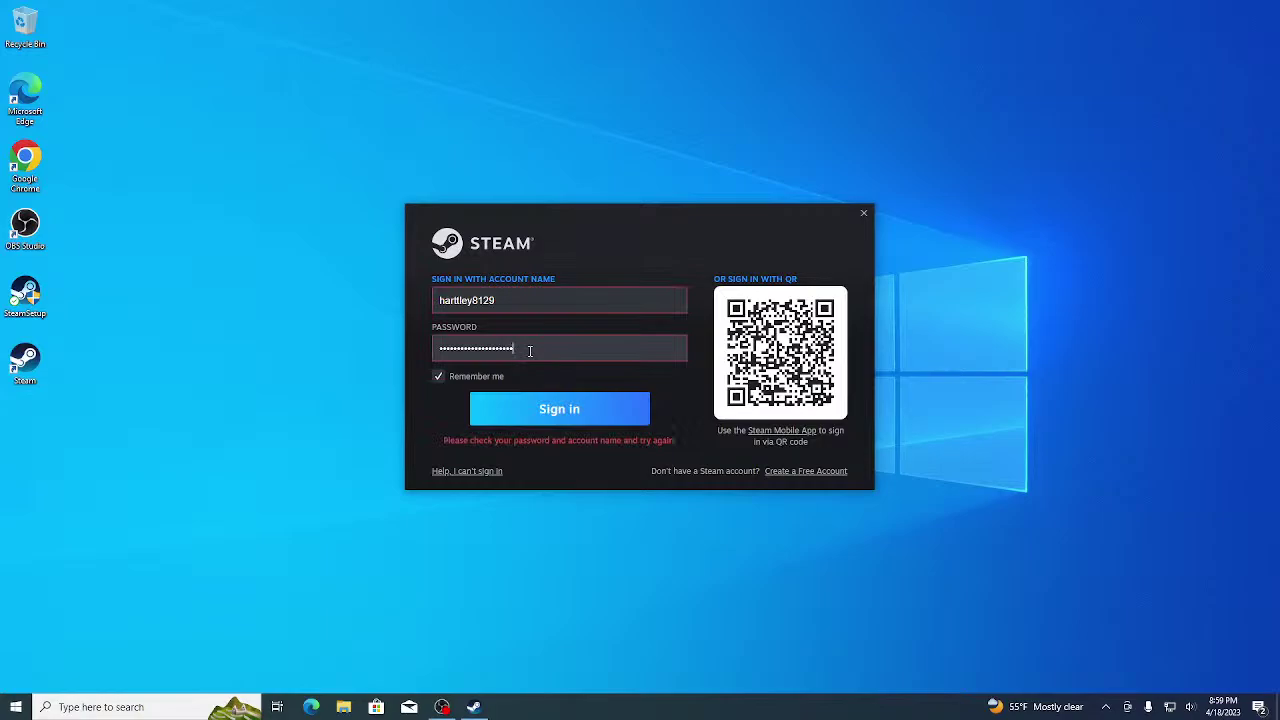
Step: Retry sign-in, then edit the password and submit it again
left_click(543, 410)
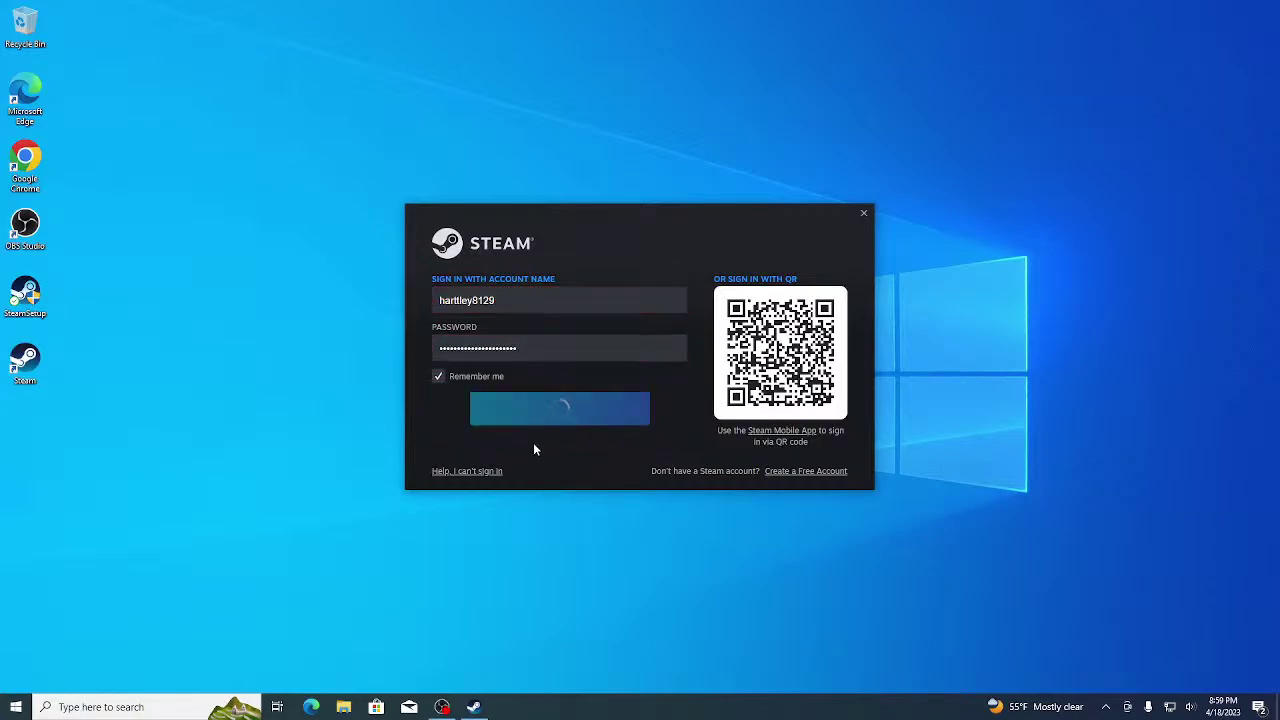
left_click(562, 345)
key("BackSpace")
key("BackSpace")
key("BackSpace")
key("BackSpace")
key("BackSpace")
key("BackSpace")
key("BackSpace")
key("BackSpace")
key("BackSpace")
key("BackSpace")
key("BackSpace")
key("BackSpace")
key("BackSpace")
key("BackSpace")
key("BackSpace")
key("BackSpace")
key("BackSpace")
key("BackSpace")
key("BackSpace")
key("BackSpace")
key("BackSpace")
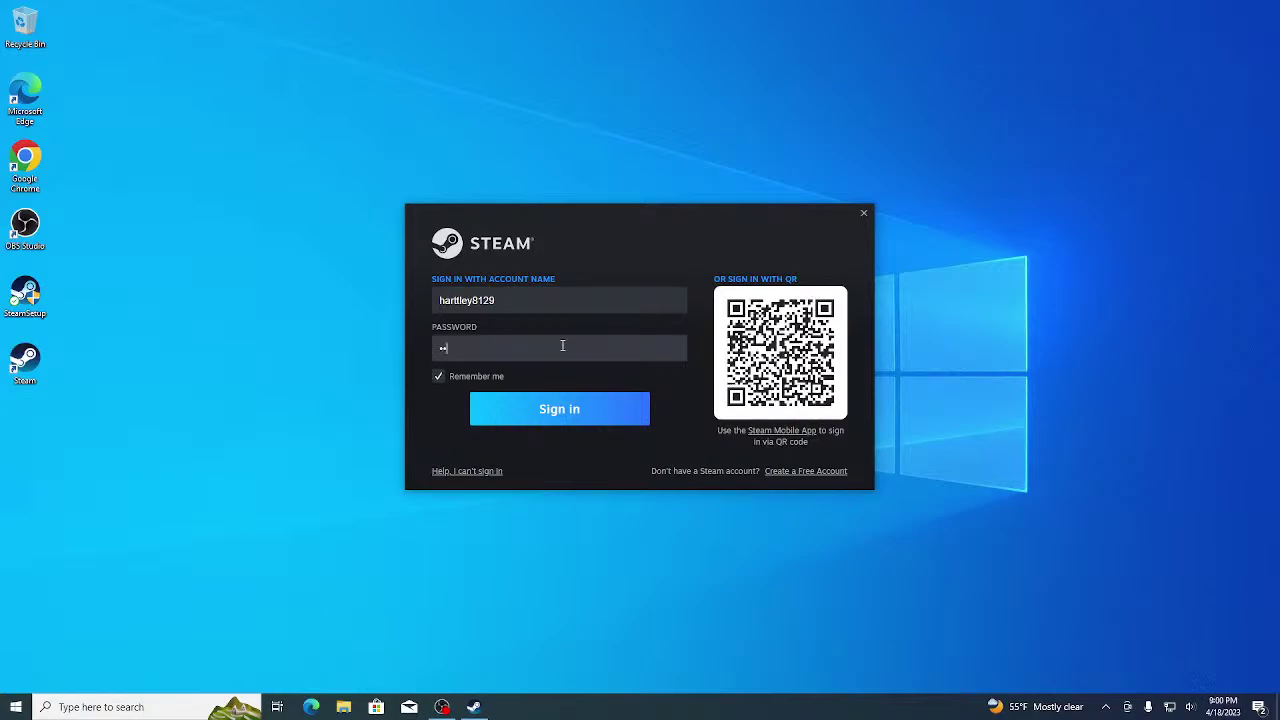
type("************")
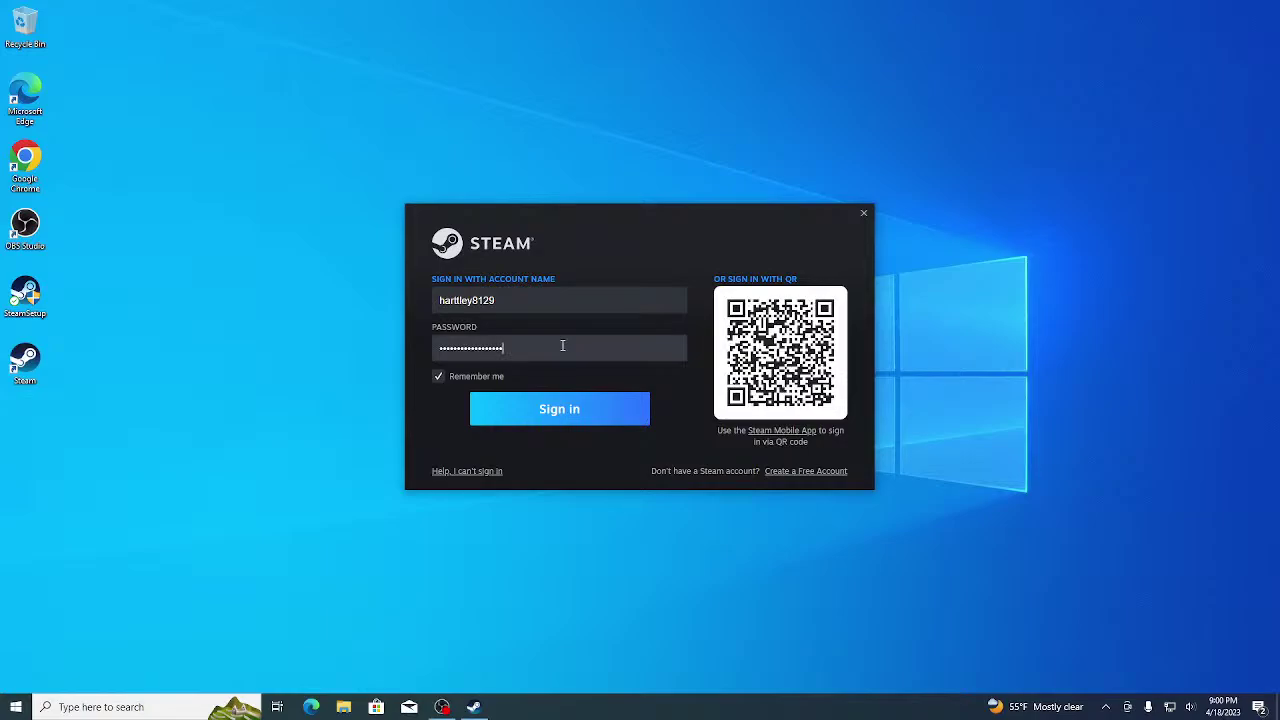
type("**")
left_click(556, 410)
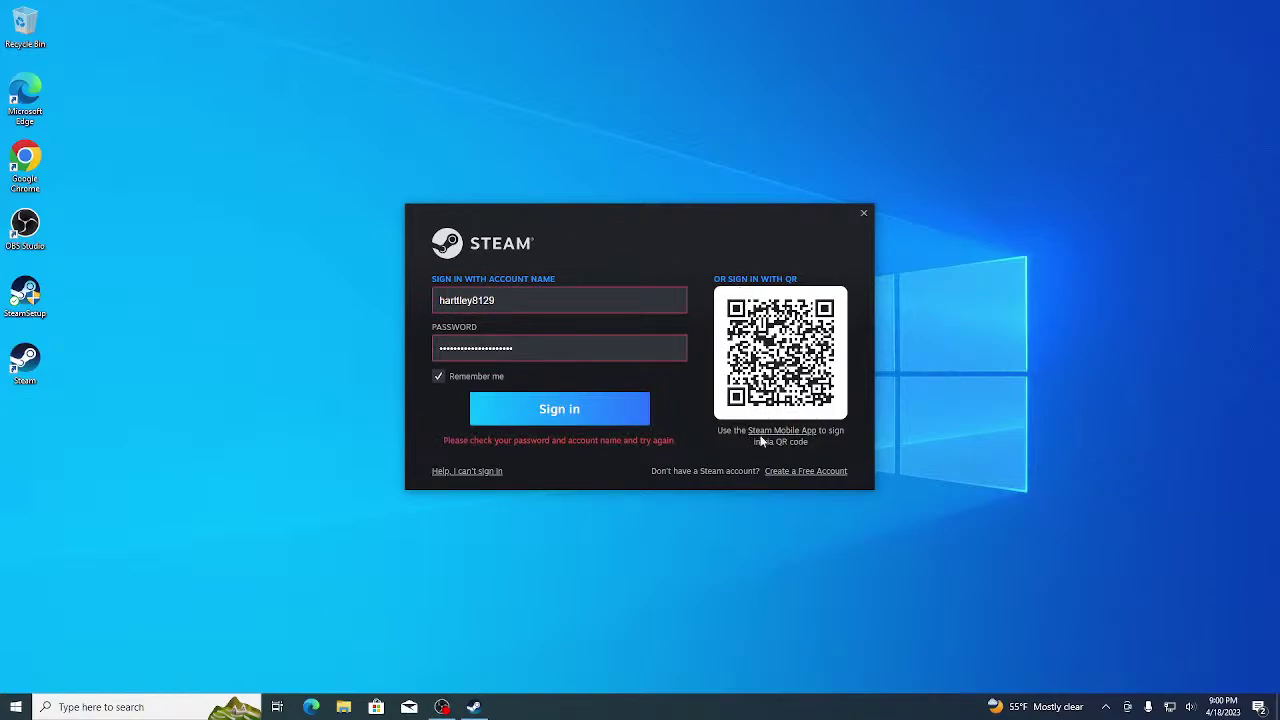
Step: Briefly view the Create a Free Account form, then return to the 'Help, I can't sign in' page
left_click(779, 471)
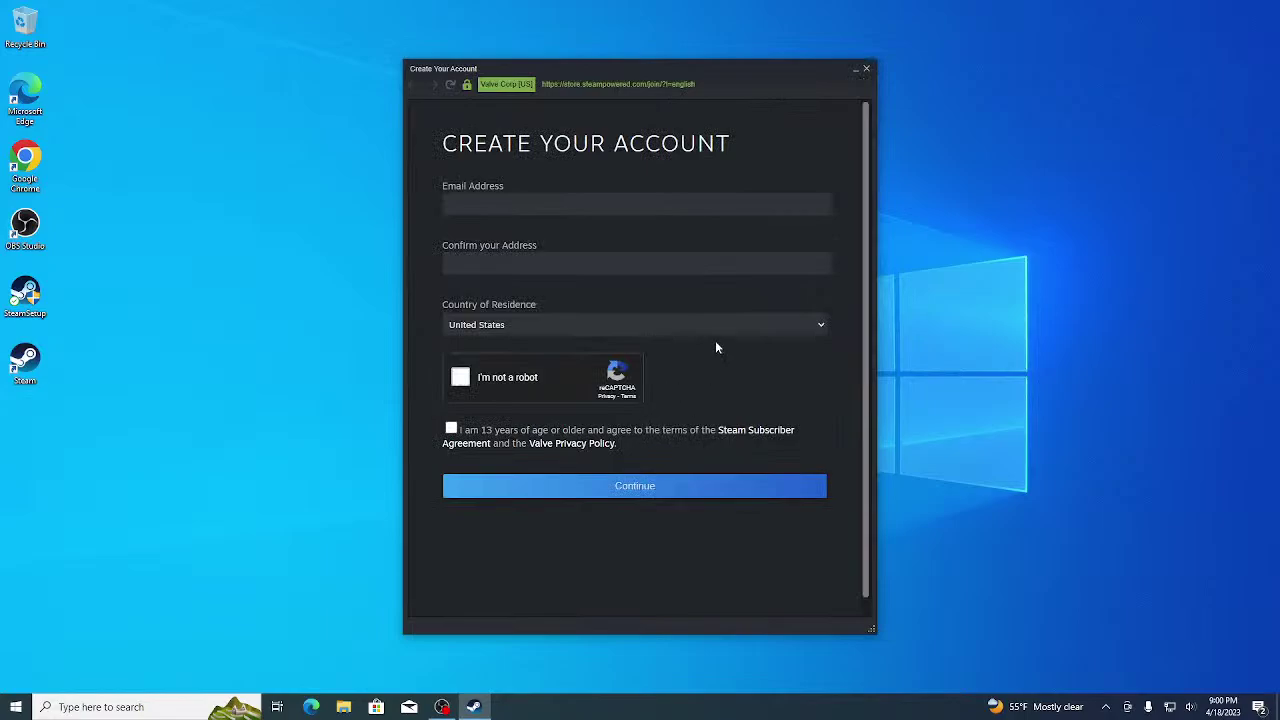
left_click(866, 69)
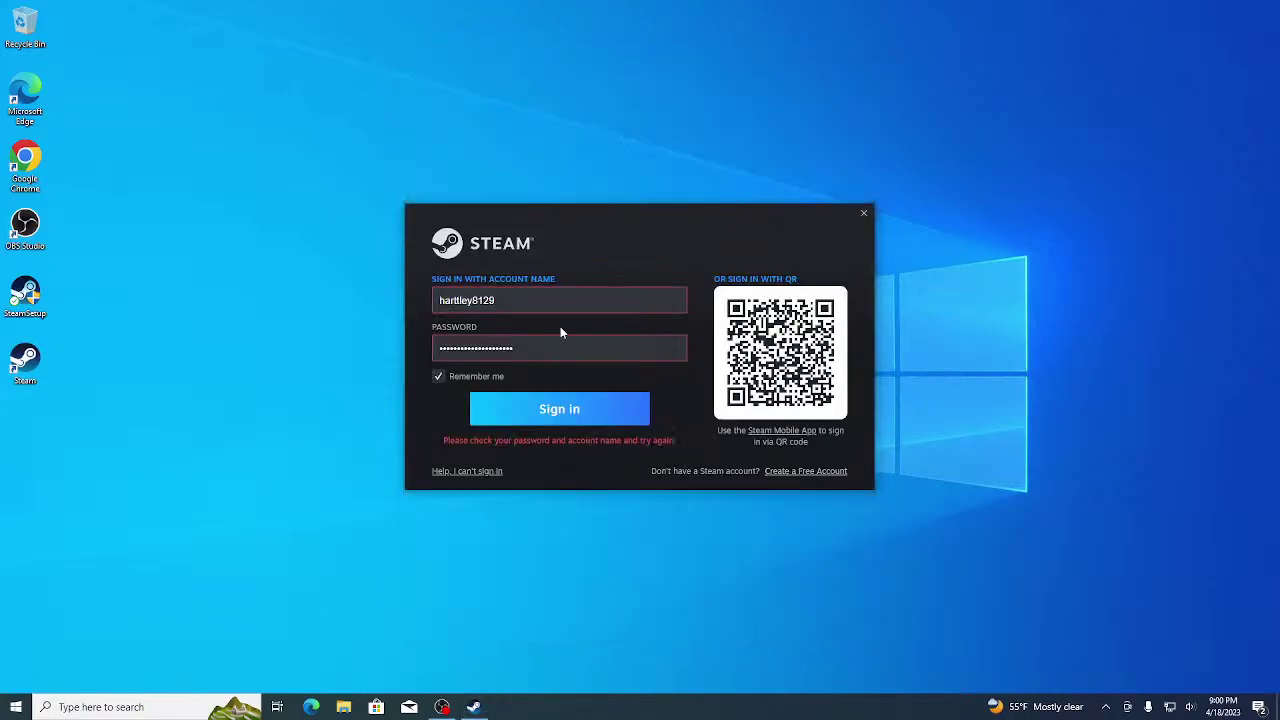
left_click(486, 471)
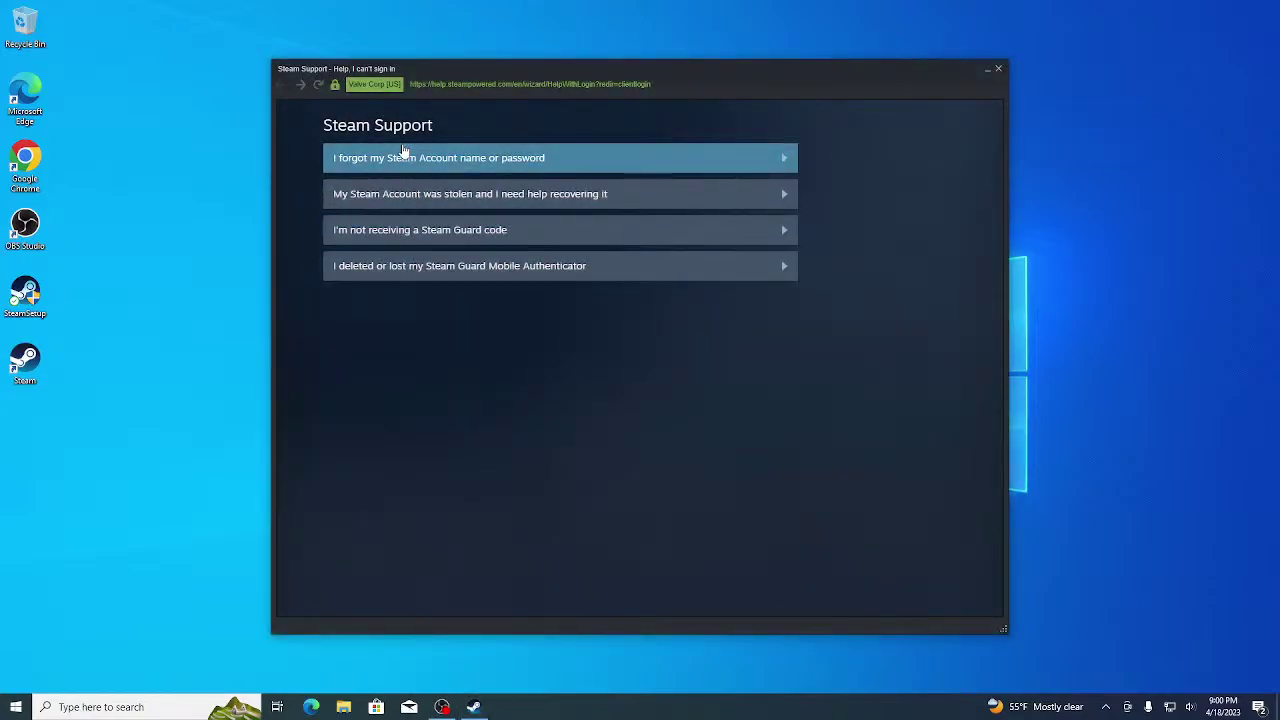
Step: Open the 'I forgot my Steam Account name or password' form and enter the account's e-mail address
left_click(420, 158)
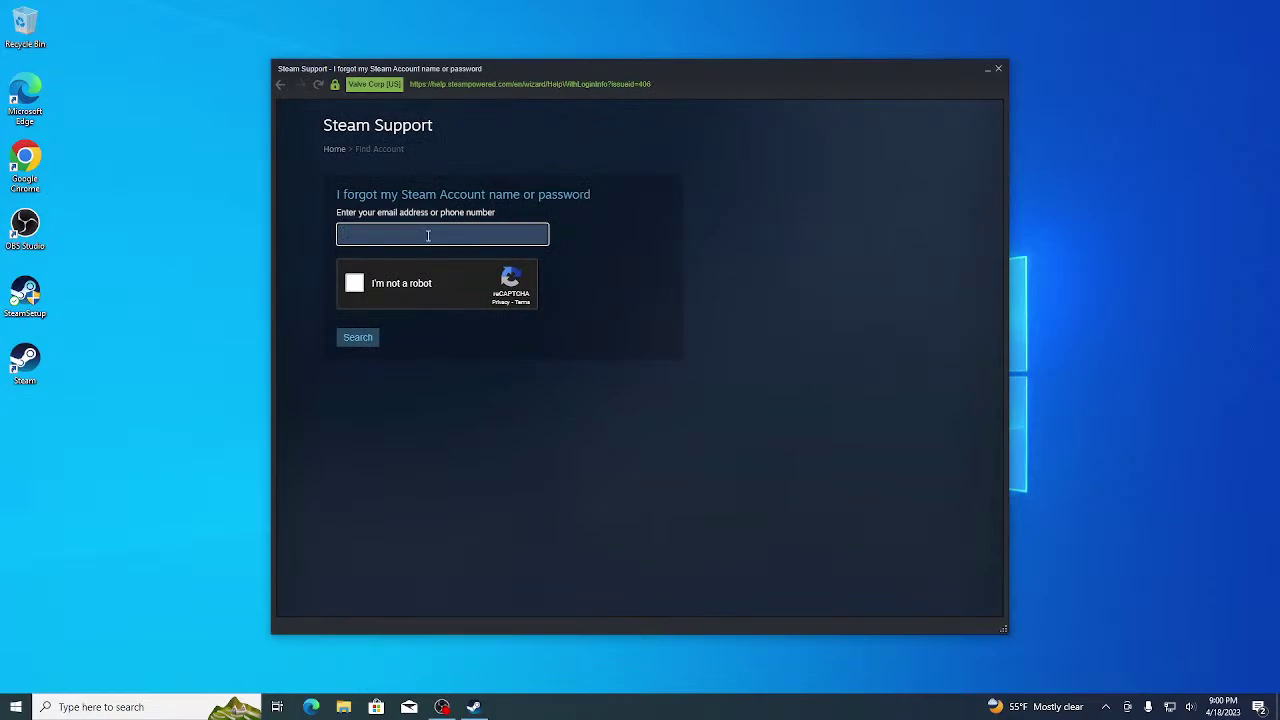
Step: Start the reCAPTCHA and select all traffic-light tiles in the first image challenge
left_click(363, 294)
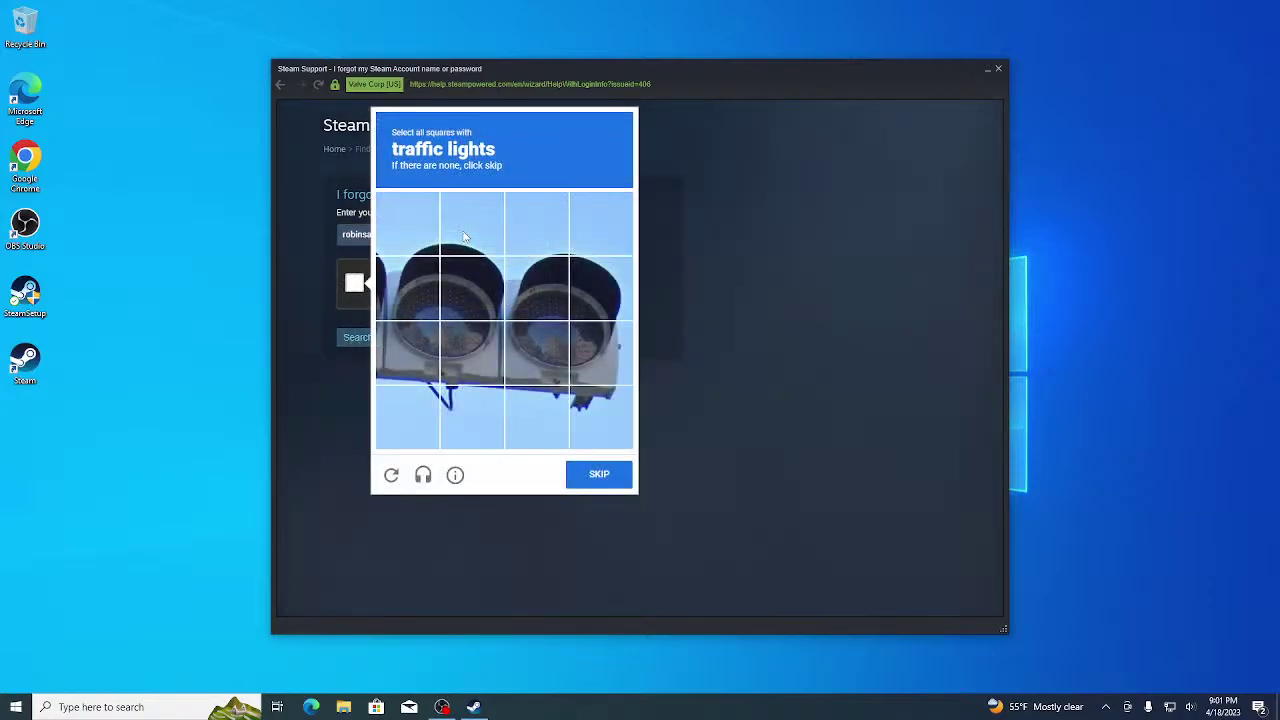
left_click(436, 366)
left_click(455, 335)
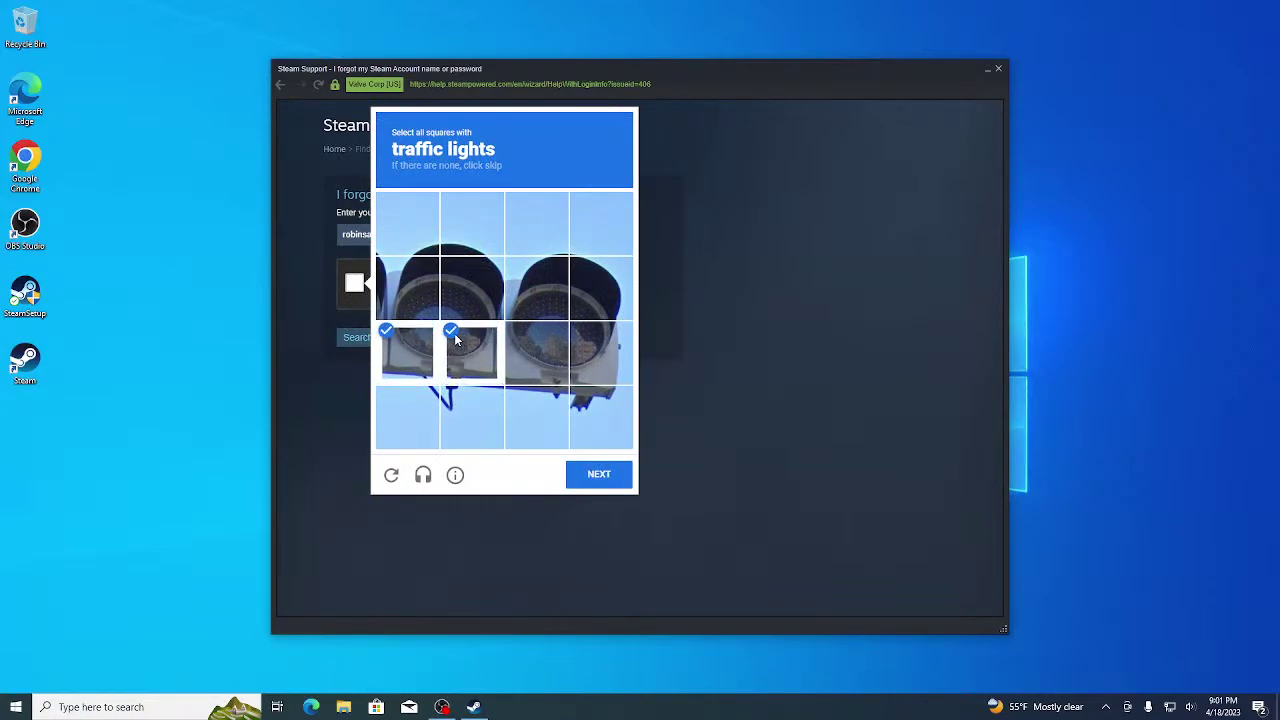
left_click(418, 298)
left_click(462, 310)
left_click(528, 372)
left_click(540, 300)
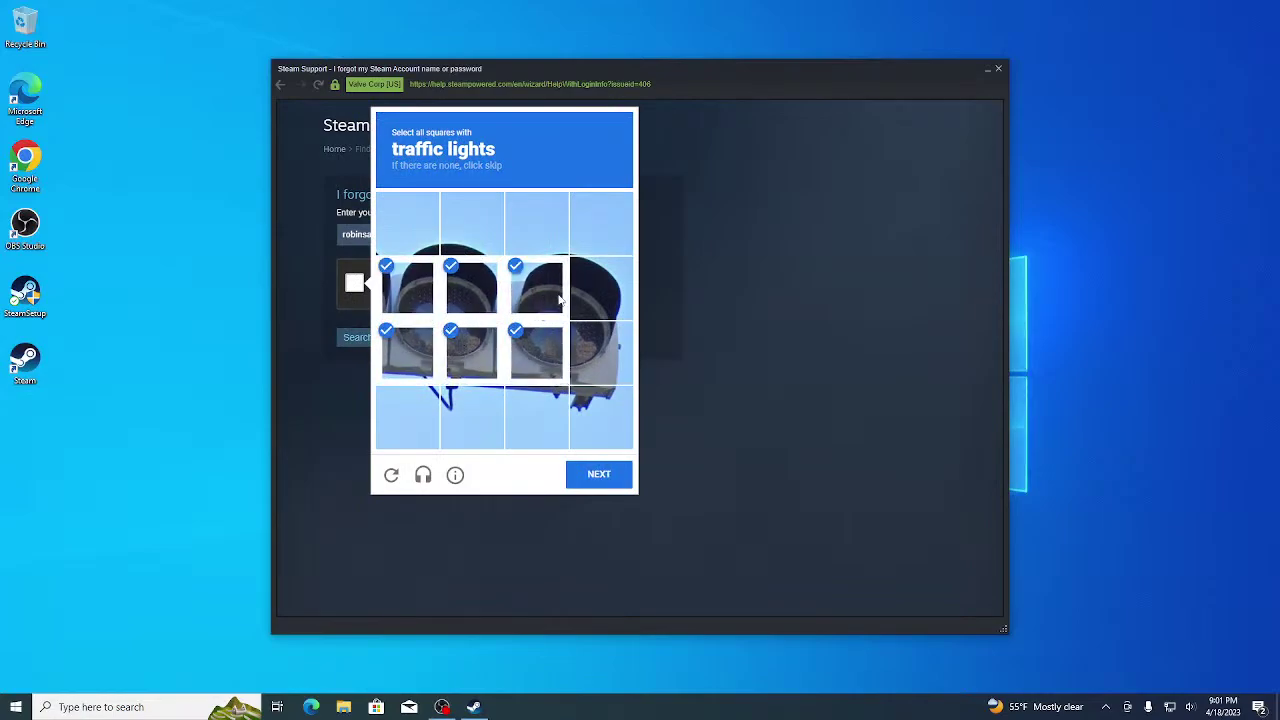
right_click(600, 348)
left_click(598, 305)
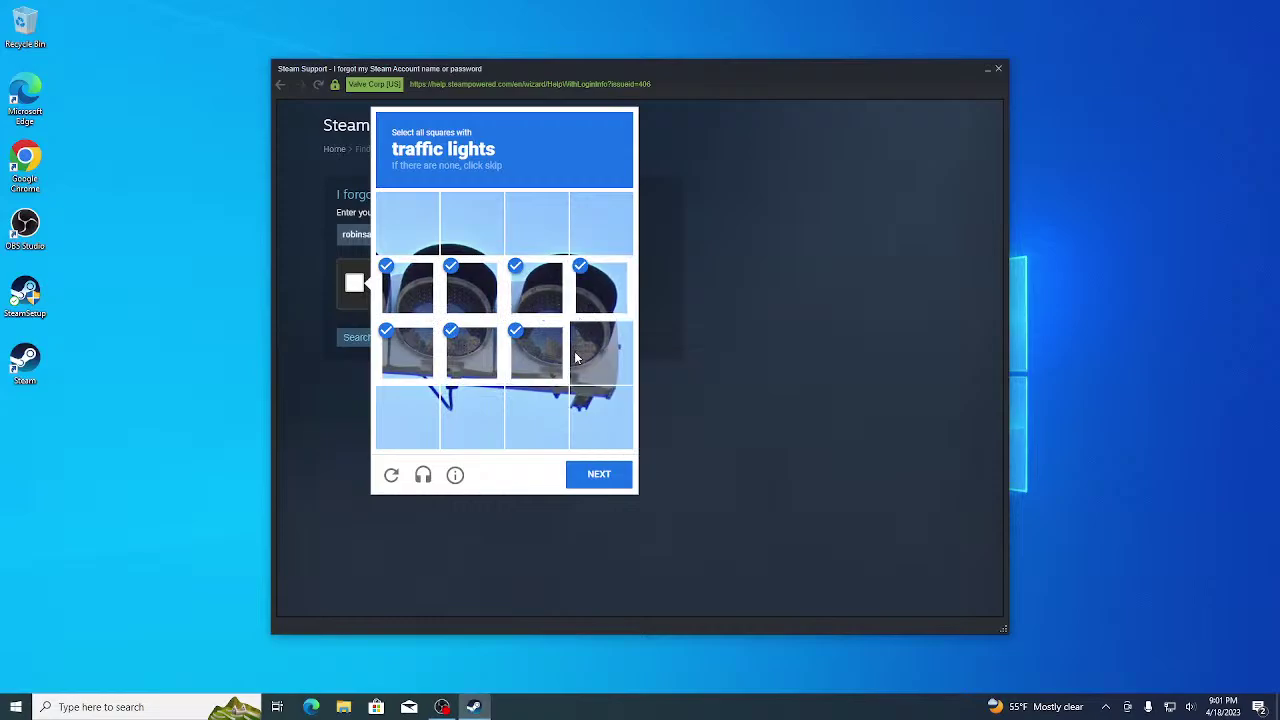
left_click(580, 355)
left_click(594, 476)
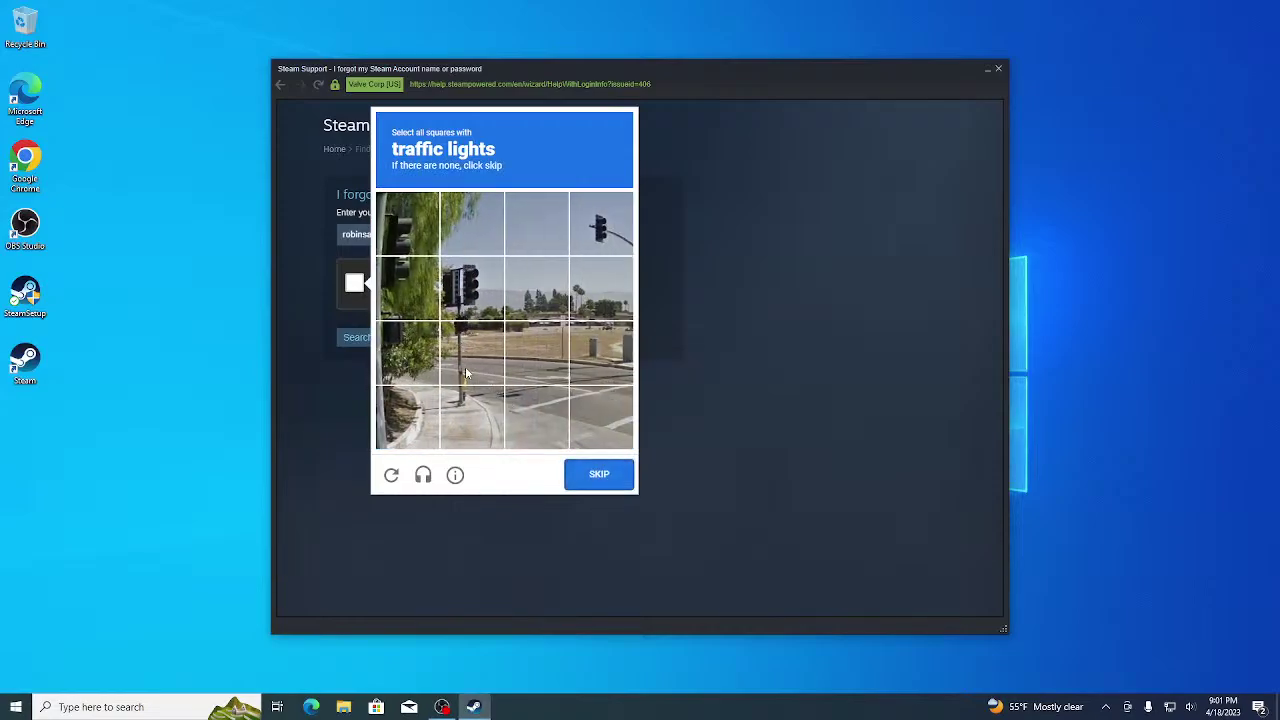
Step: Select the traffic-light tiles in the second challenge and submit them
left_click(458, 428)
left_click(466, 345)
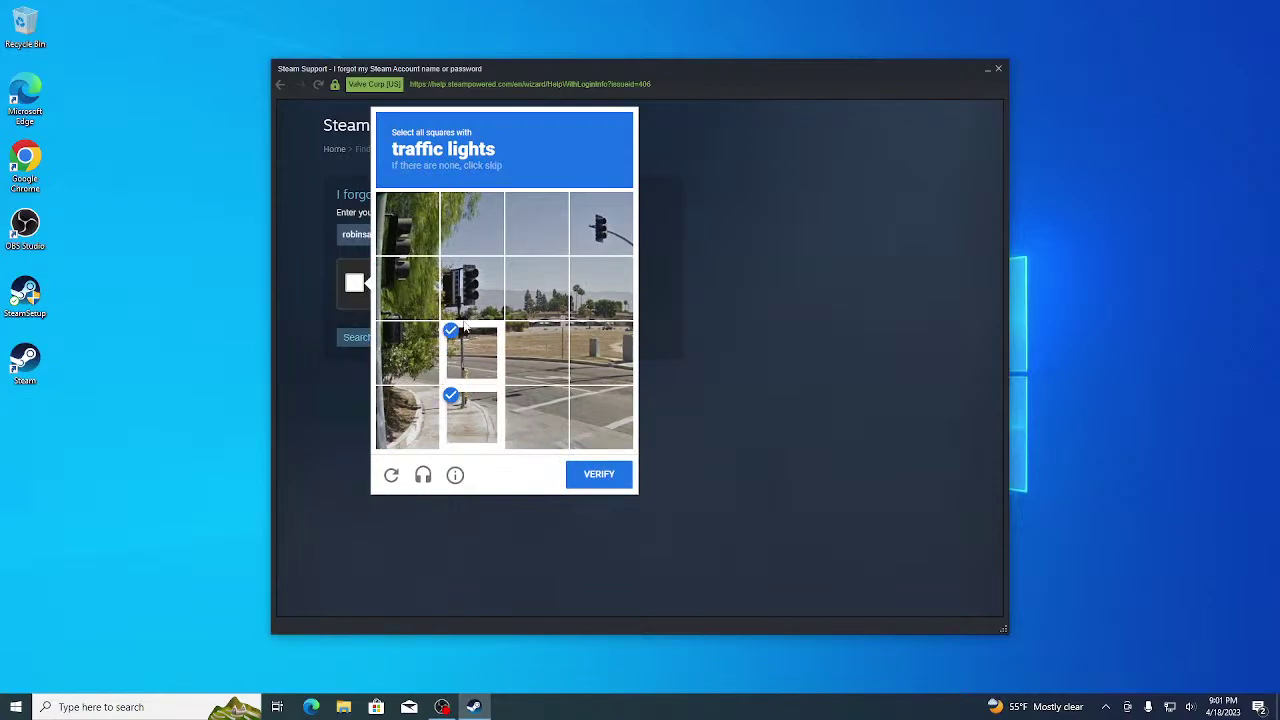
left_click(468, 288)
left_click(597, 236)
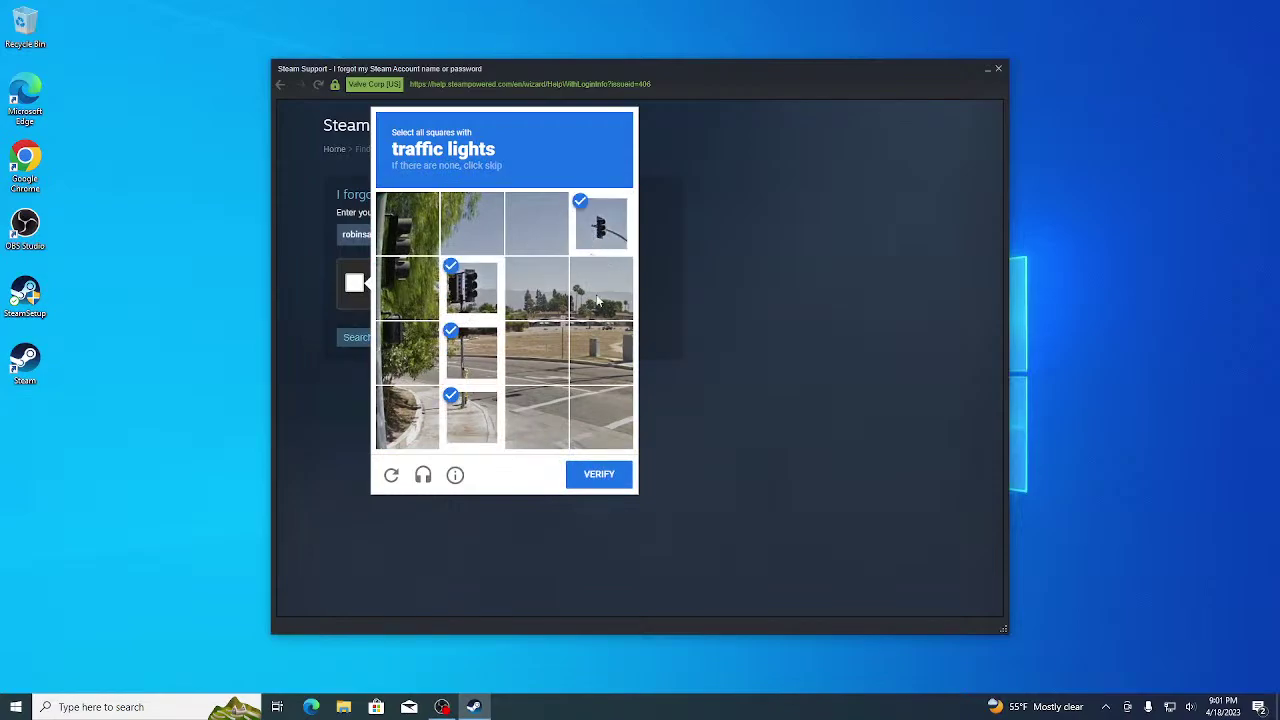
left_click(580, 285)
left_click(612, 366)
left_click(602, 472)
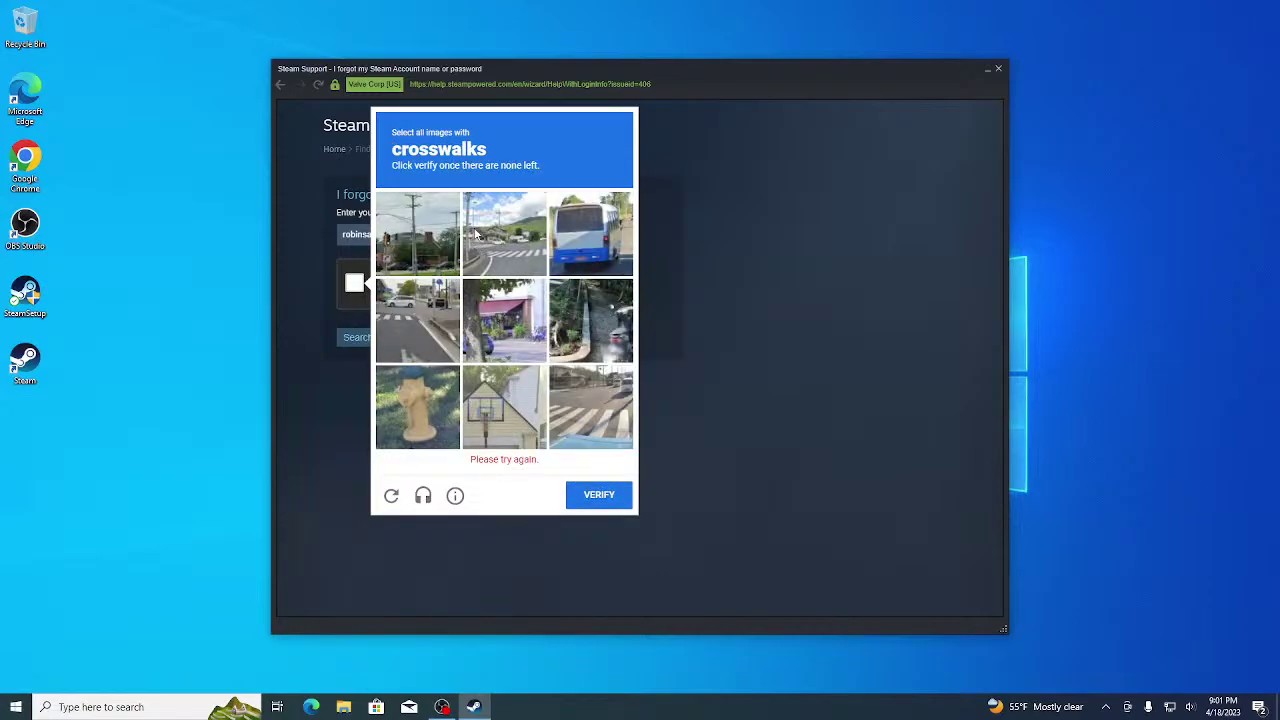
Step: Pick the crosswalk images, including the school bus one, and verify to pass the check
left_click(578, 395)
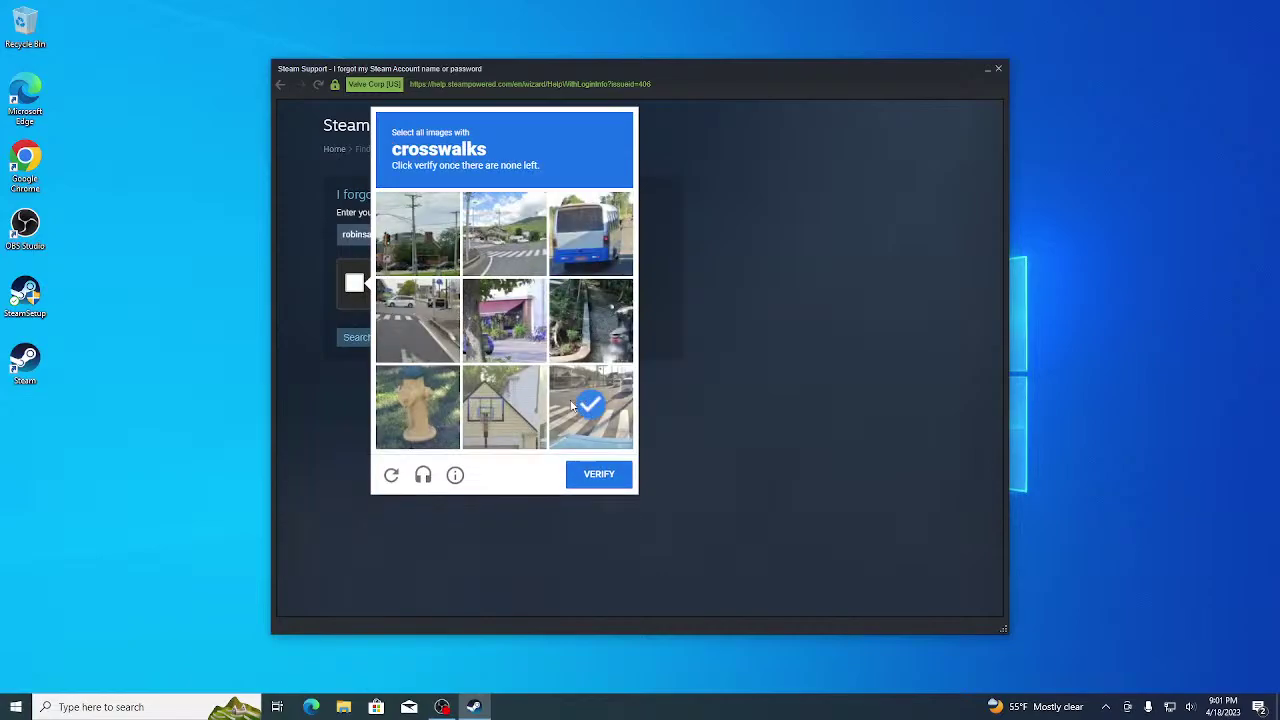
left_click(520, 262)
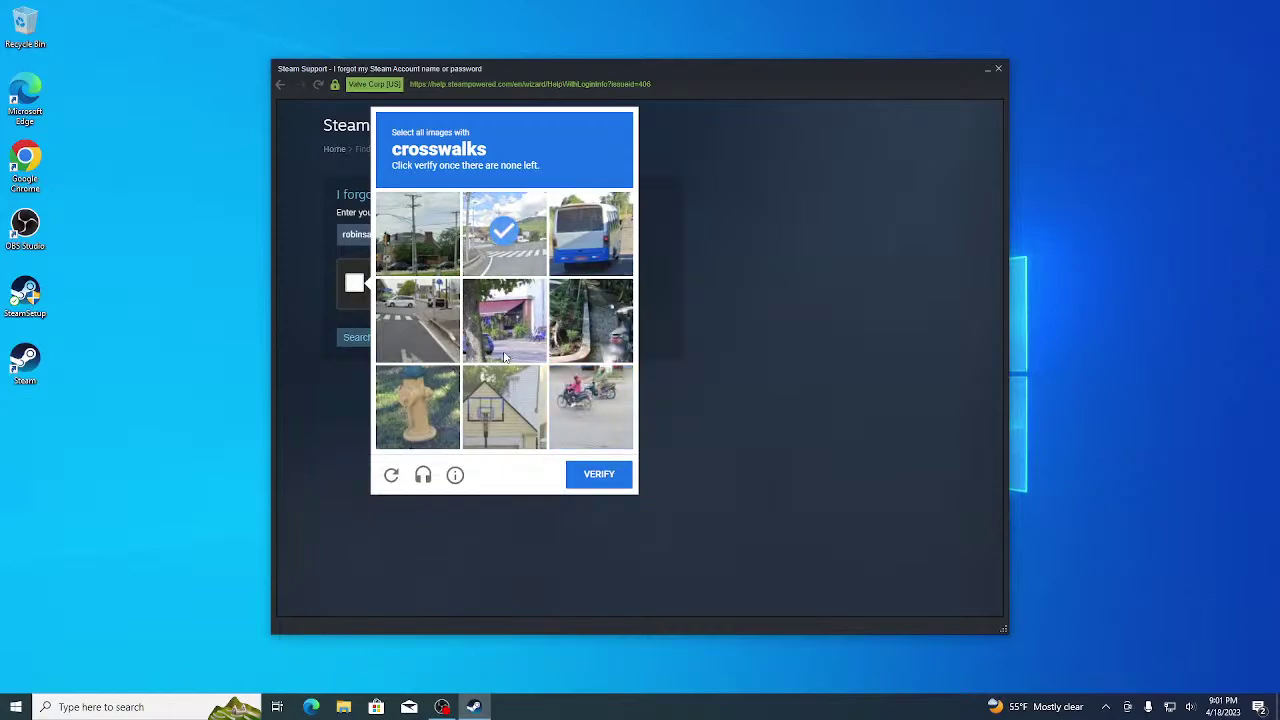
left_click(415, 328)
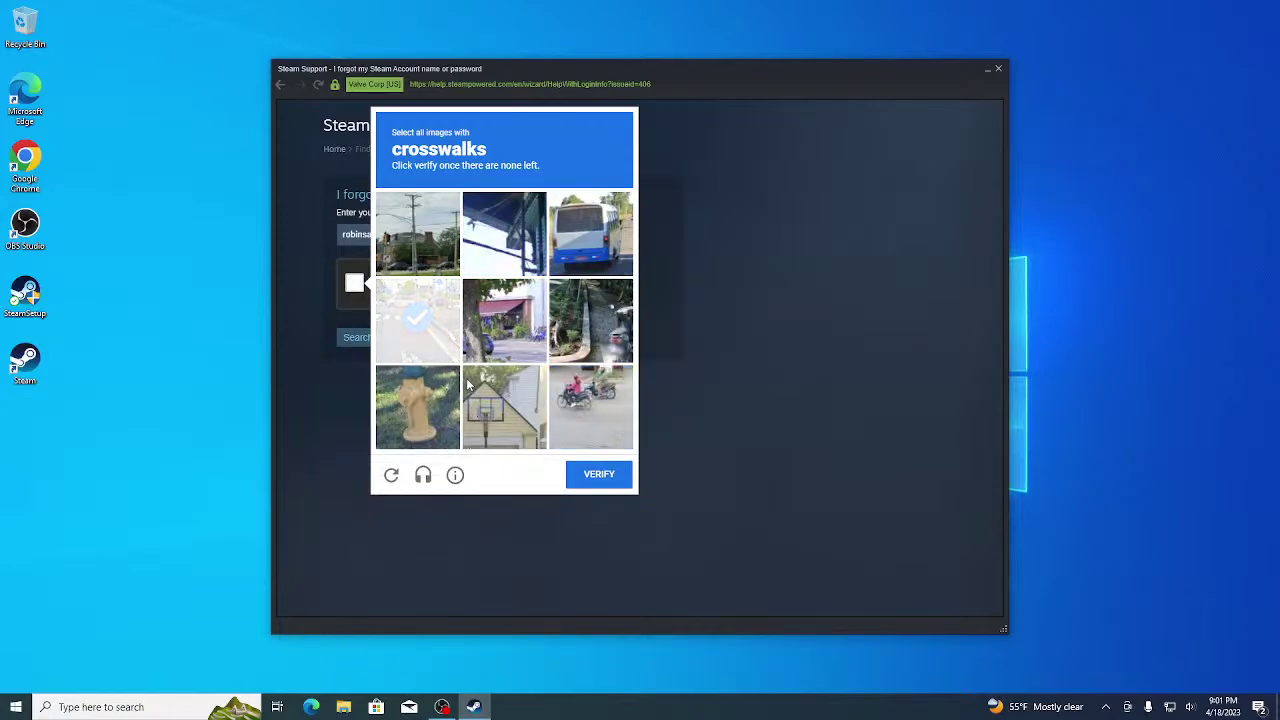
left_click(596, 482)
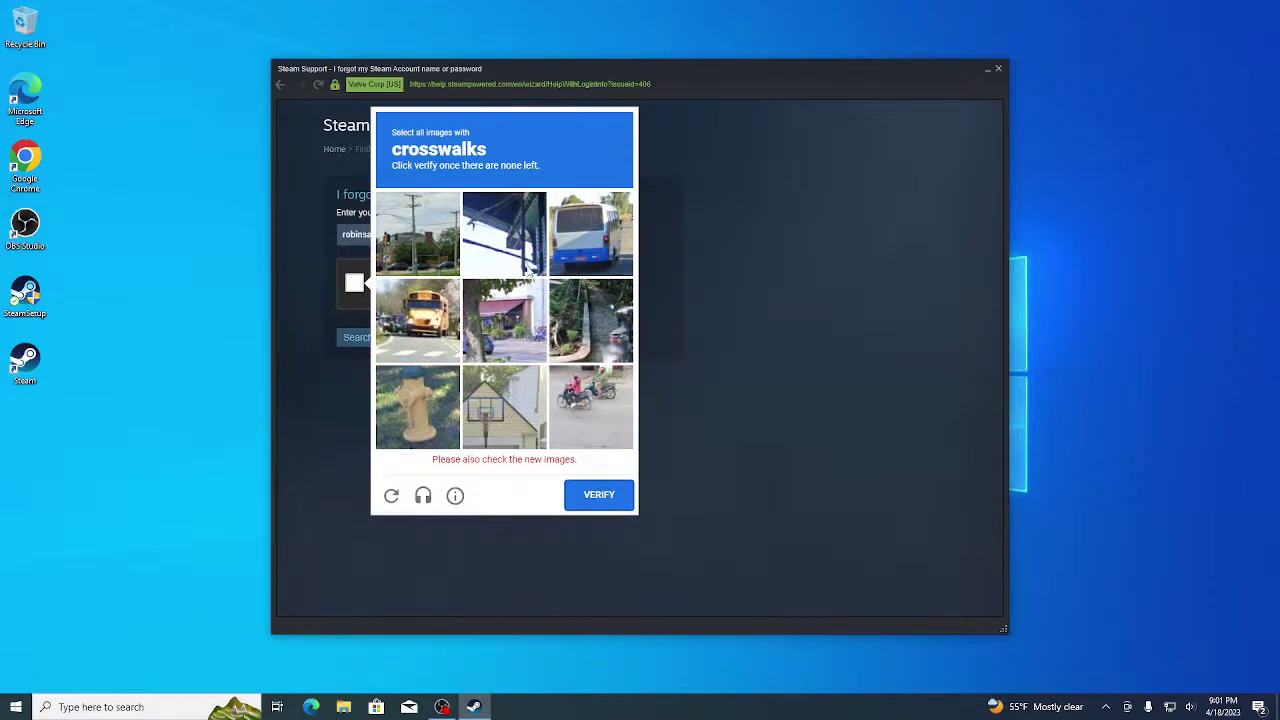
left_click(414, 344)
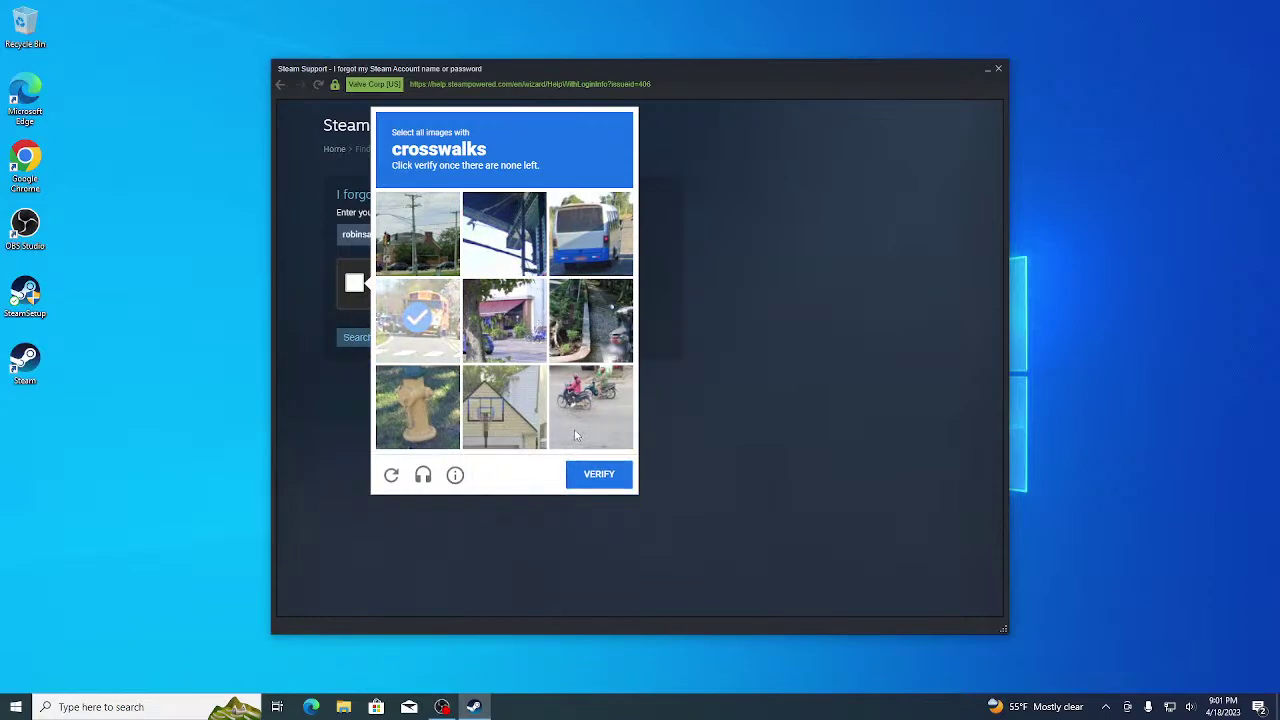
left_click(595, 480)
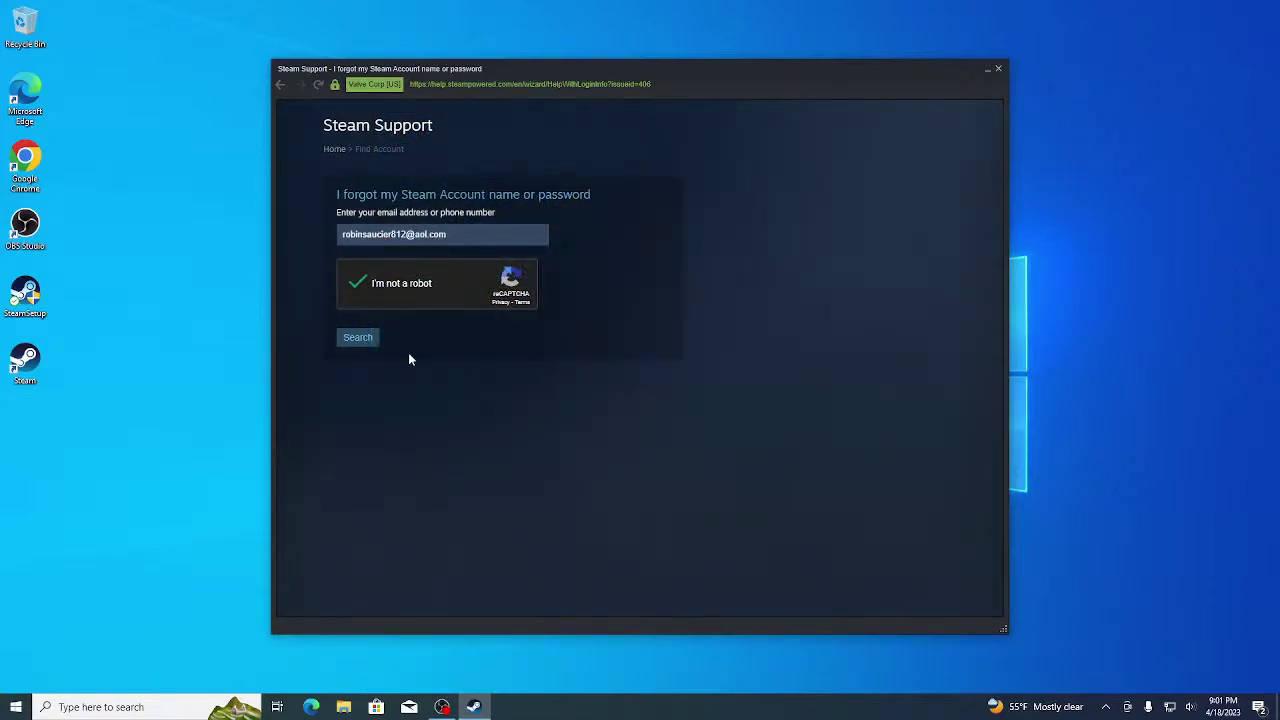
Step: Search for the account and have a verification code e-mailed to its address
left_click(359, 341)
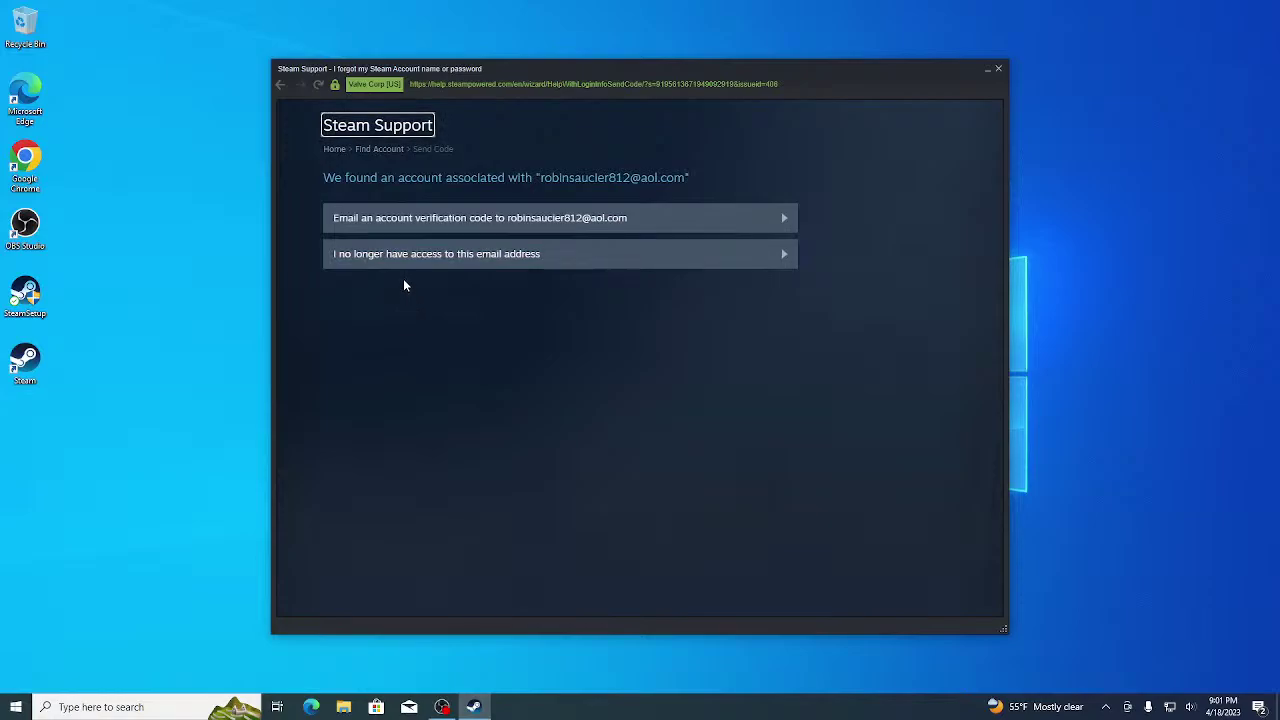
left_click(450, 230)
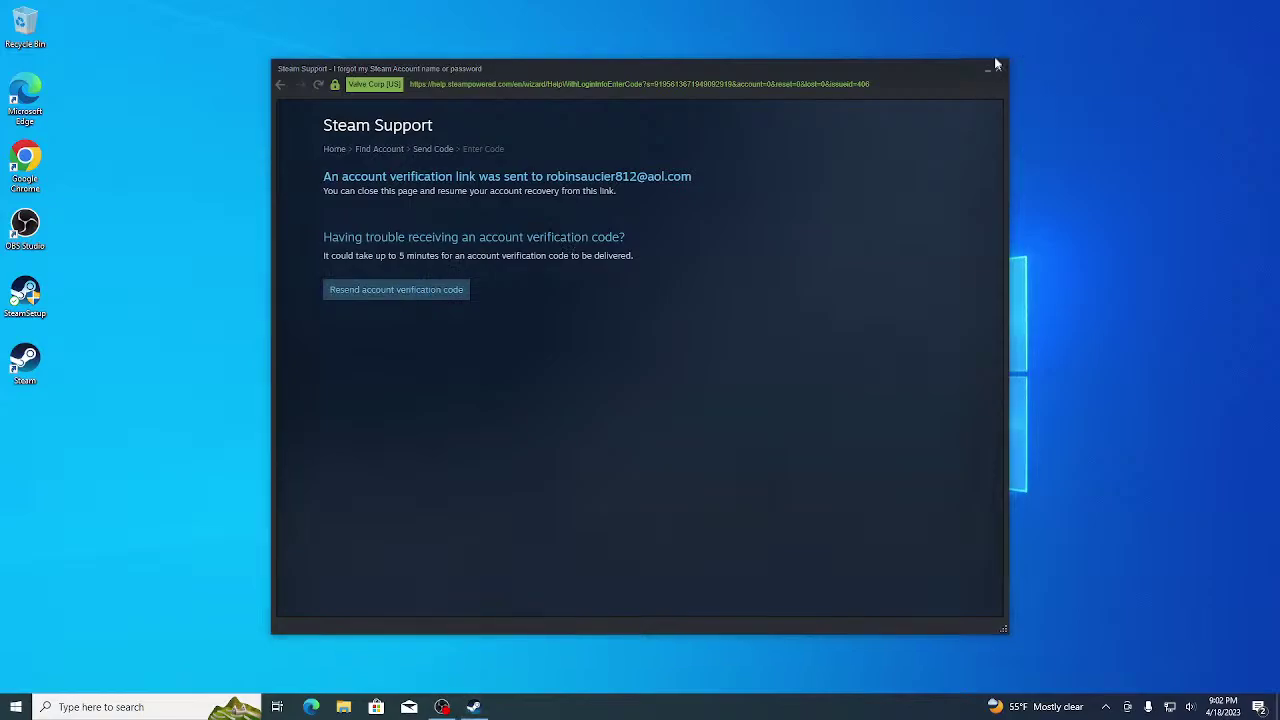
Step: Close Steam Support and erase the rejected password from the sign-in dialog
left_click(999, 70)
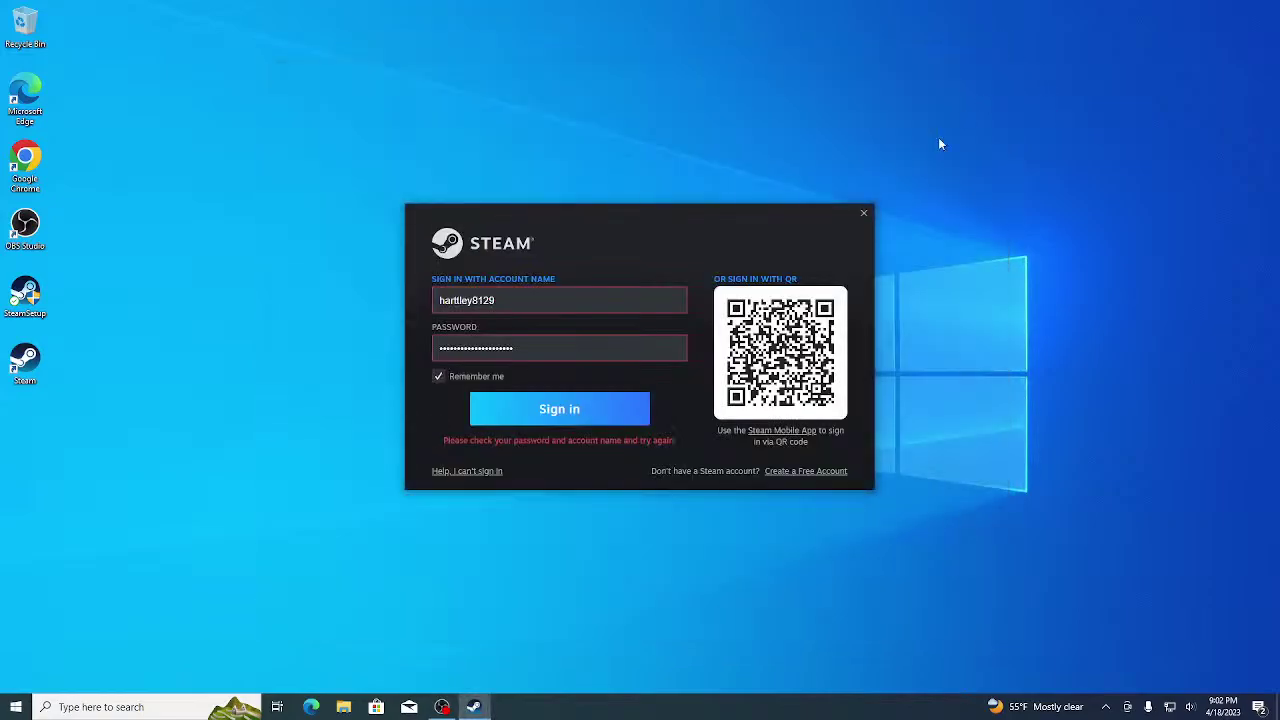
left_click(528, 346)
key("BackSpace")
key("BackSpace")
key("BackSpace")
key("BackSpace")
key("BackSpace")
key("BackSpace")
key("BackSpace")
key("BackSpace")
key("BackSpace")
key("BackSpace")
key("BackSpace")
key("BackSpace")
key("BackSpace")
key("BackSpace")
key("BackSpace")
key("BackSpace")
key("BackSpace")
key("BackSpace")
key("BackSpace")
key("BackSpace")
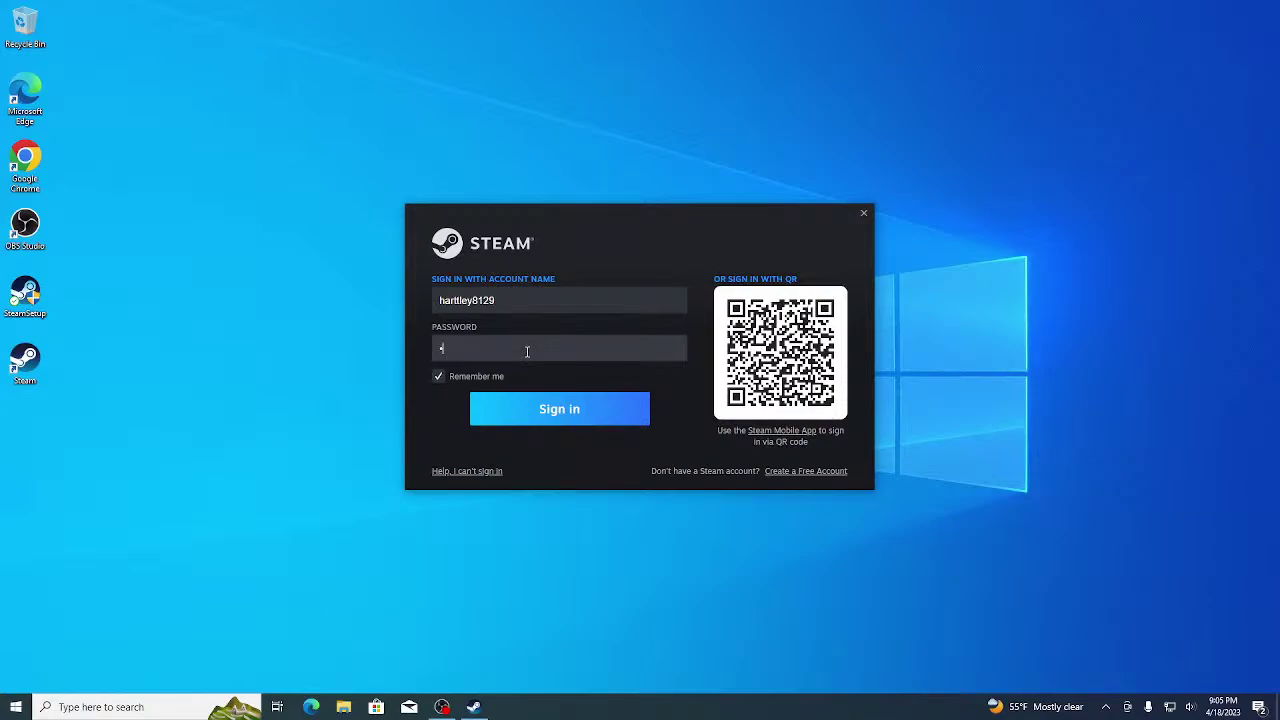
Step: Type the new account password into the Password field
type("•••")
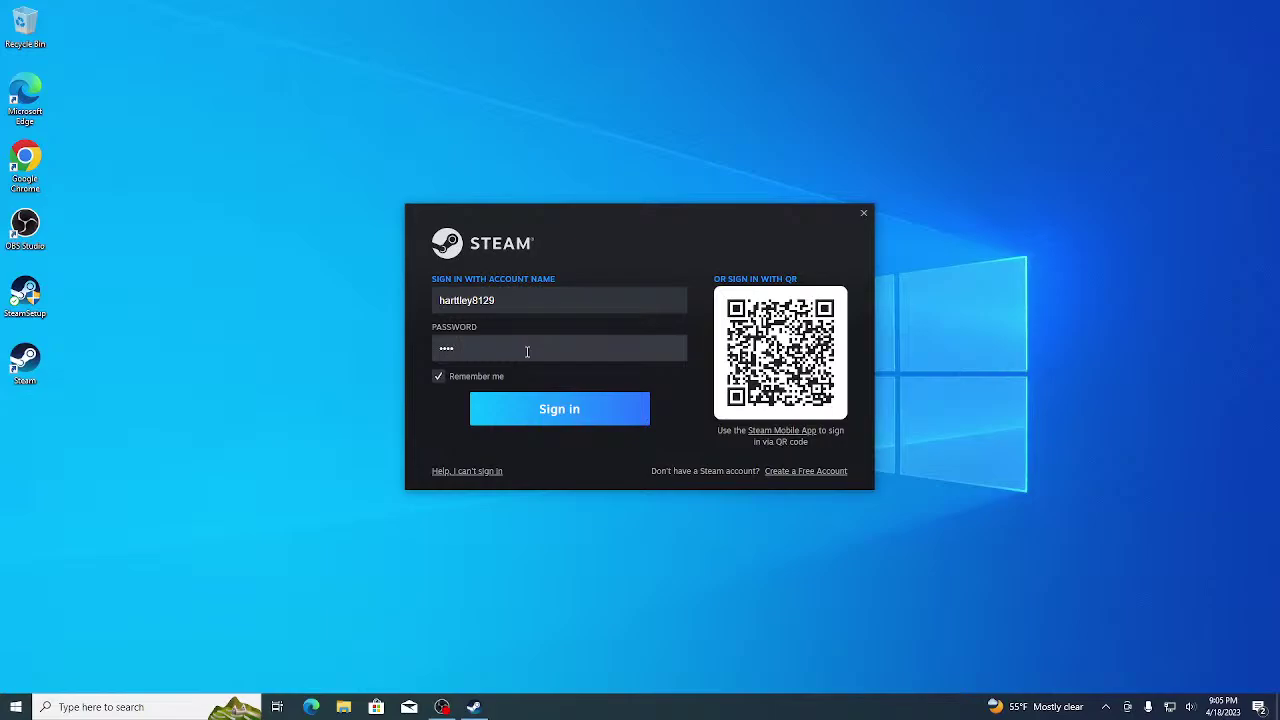
type("•••••")
Step: Sign in and enter the Steam Guard code from the e-mail to reach the Library
left_click(531, 409)
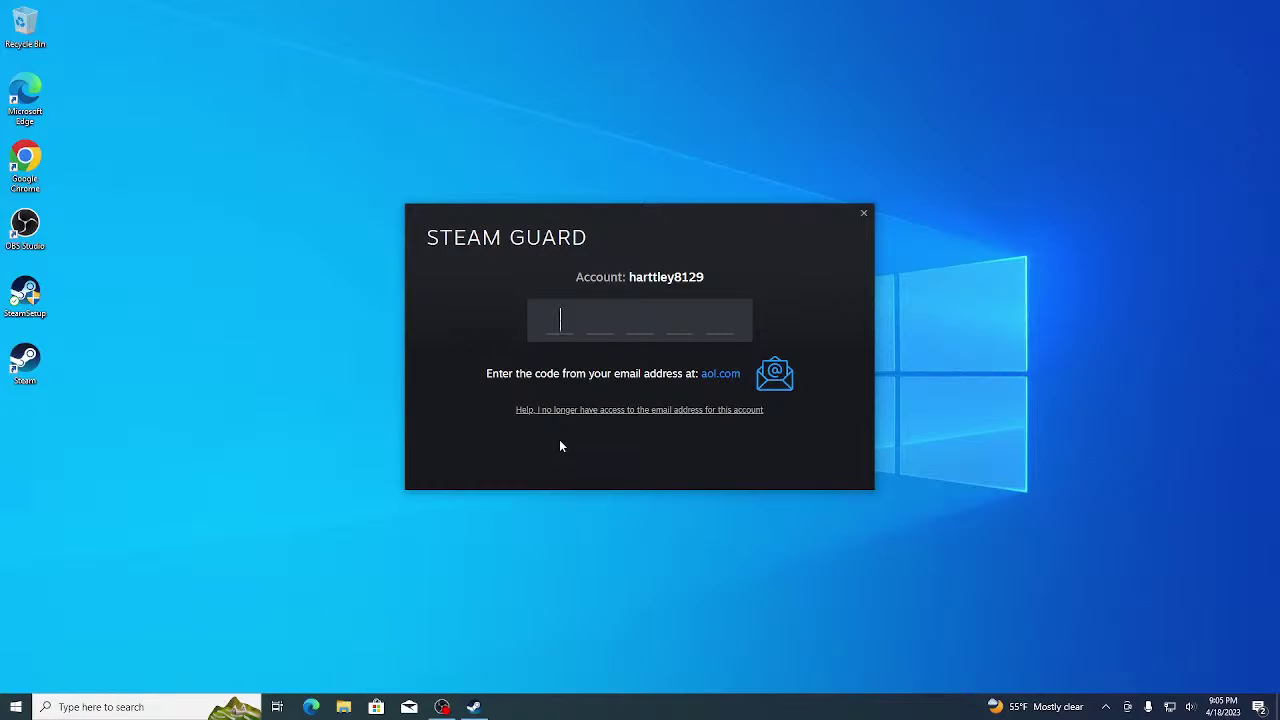
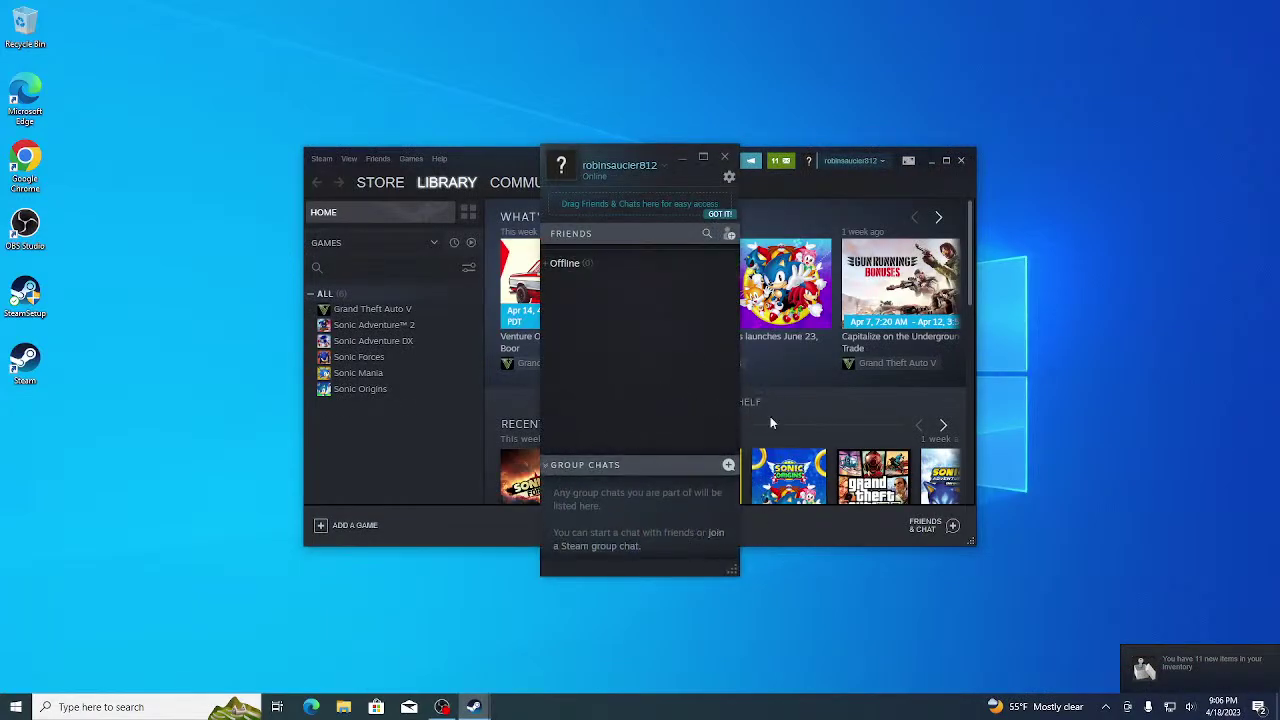
Step: Close Friends & Chat, maximize Steam, and scroll the Library home's recent games
left_click(725, 157)
mouse_move(718, 200)
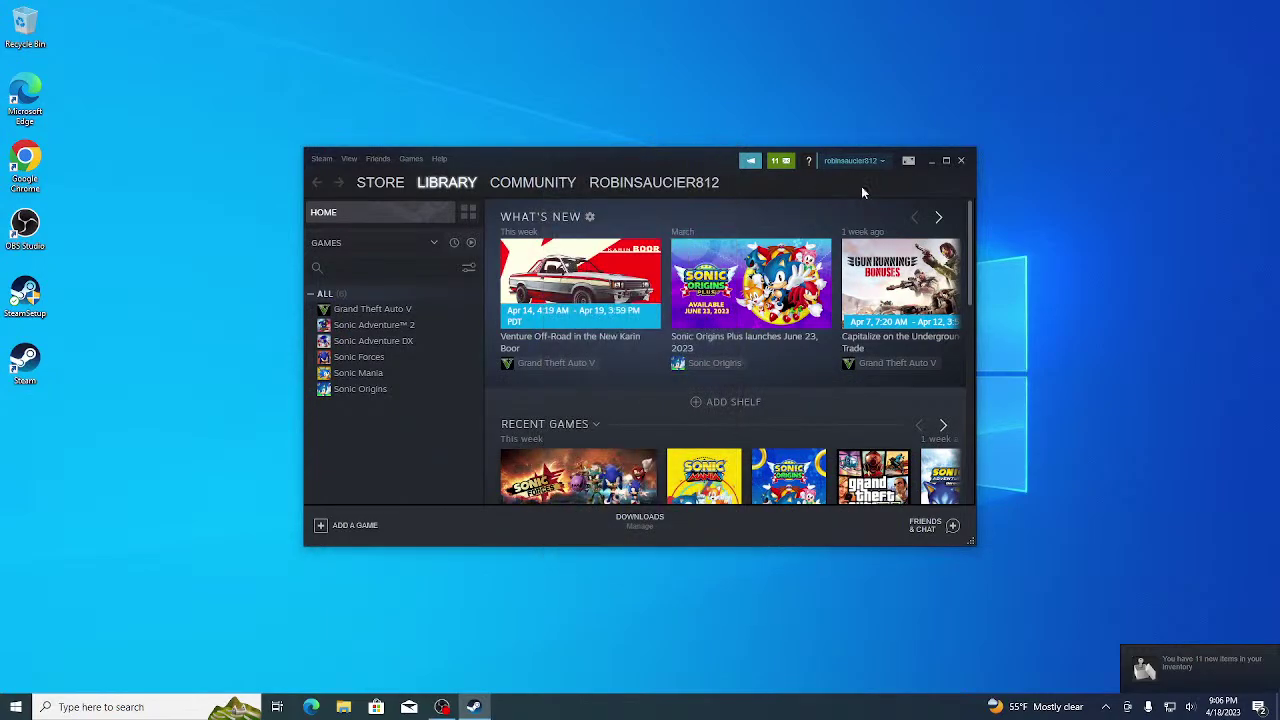
left_click(946, 161)
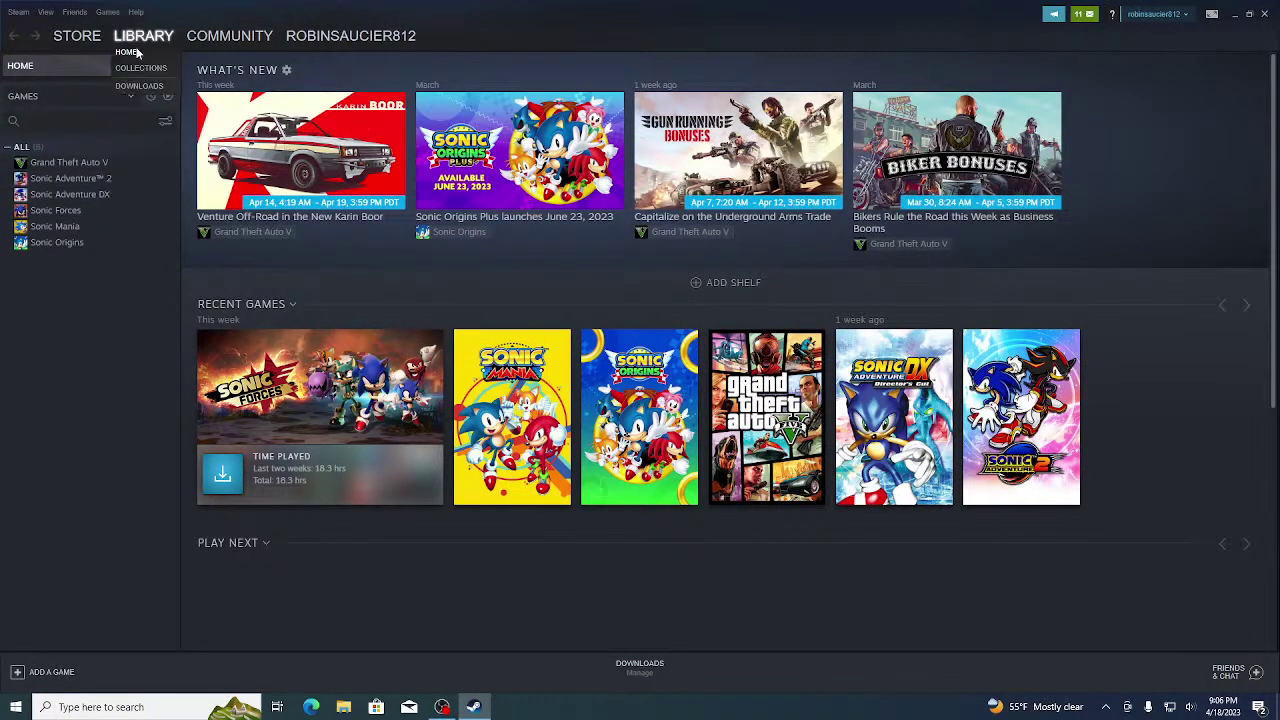
left_click(140, 38)
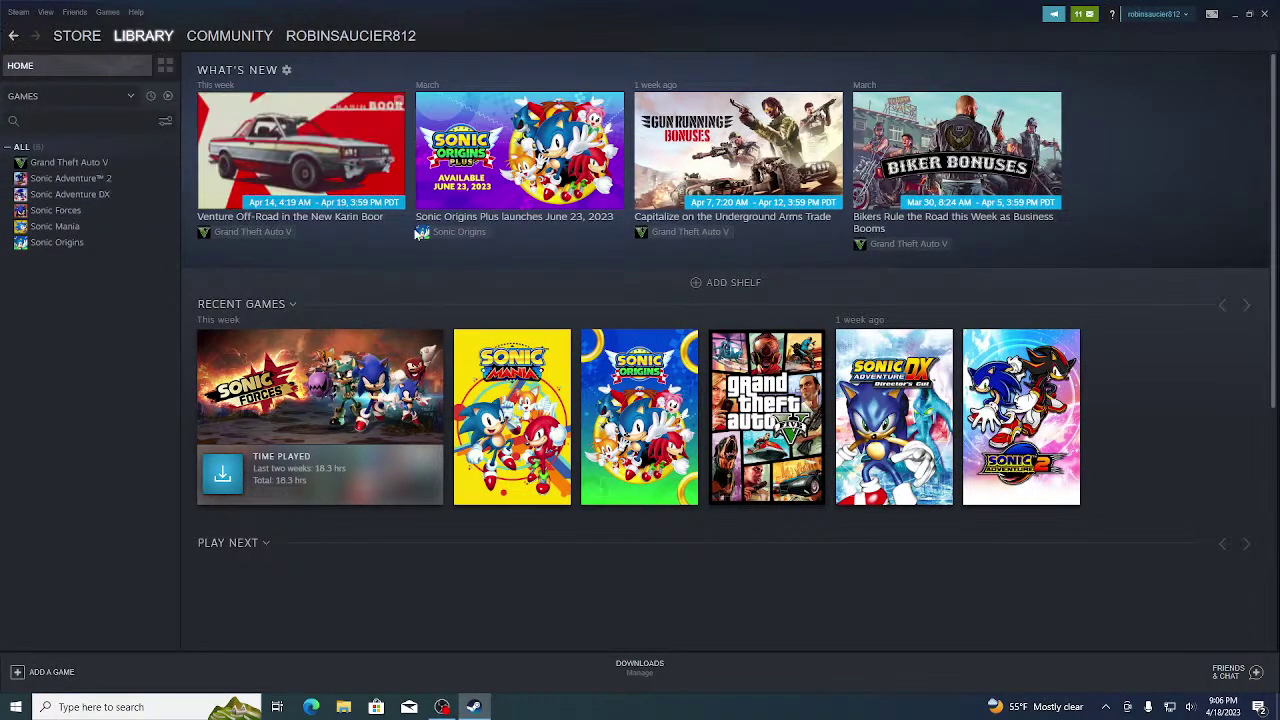
scroll(417, 233, "down", 3)
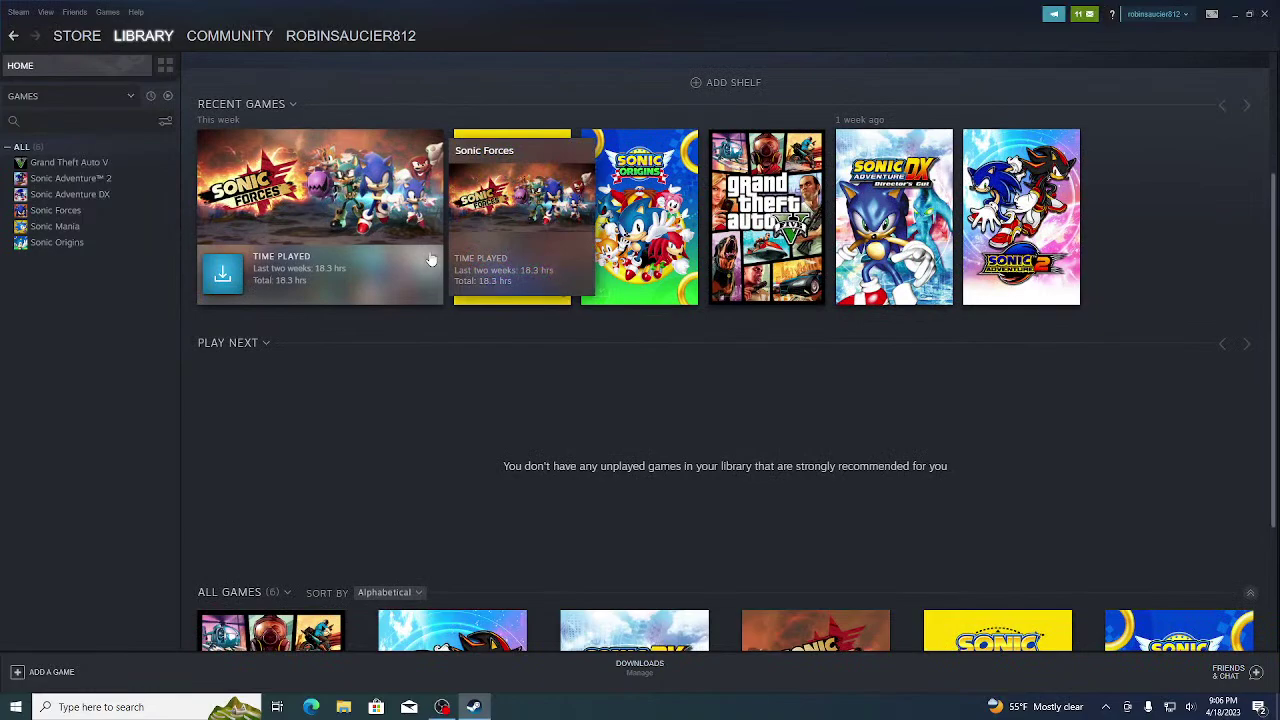
Step: Browse Sonic Mania, Forces, Adventure DX, Adventure 2 and GTA V, ending on the 6.77 GB Sonic Origins page
left_click(628, 262)
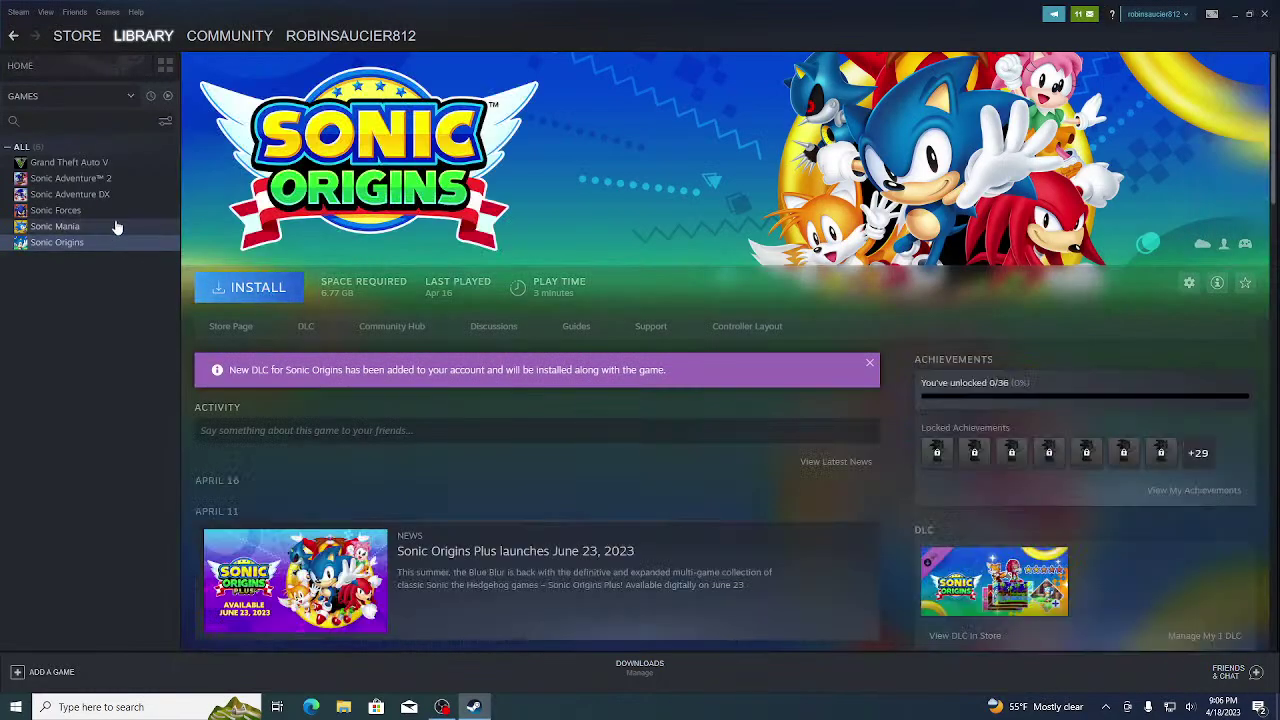
left_click(116, 226)
left_click(117, 210)
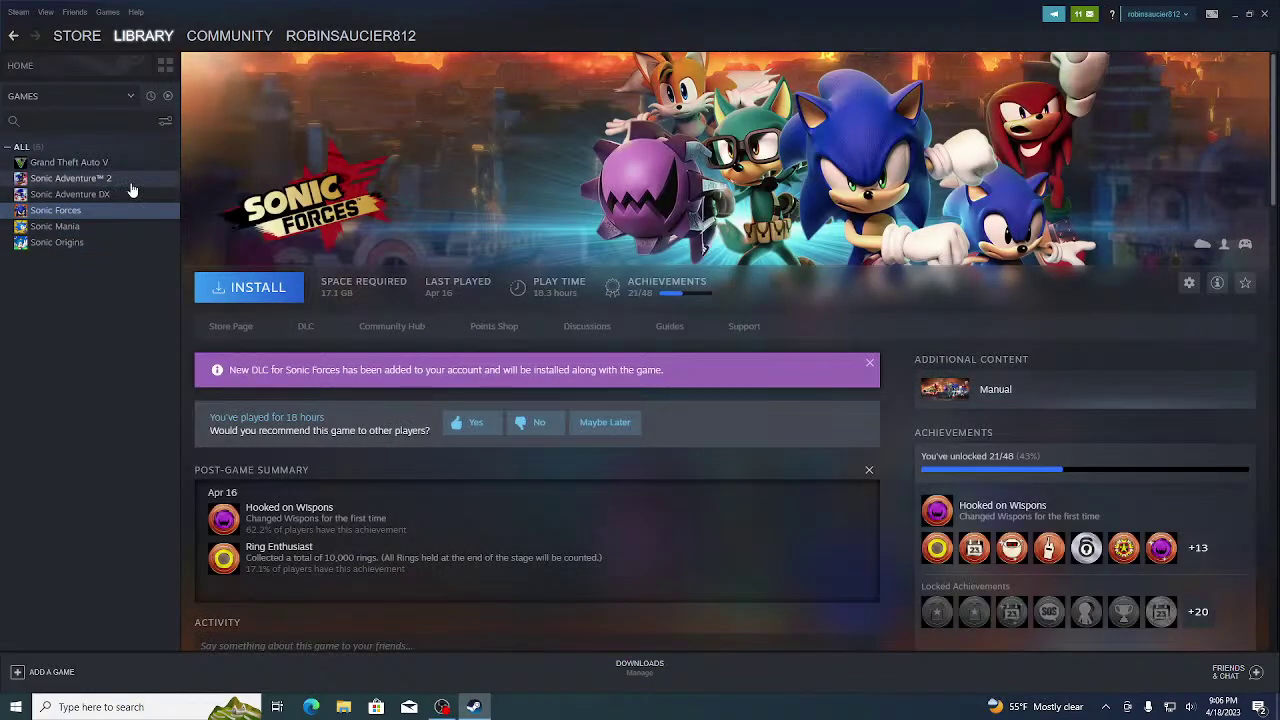
left_click(137, 194)
left_click(138, 180)
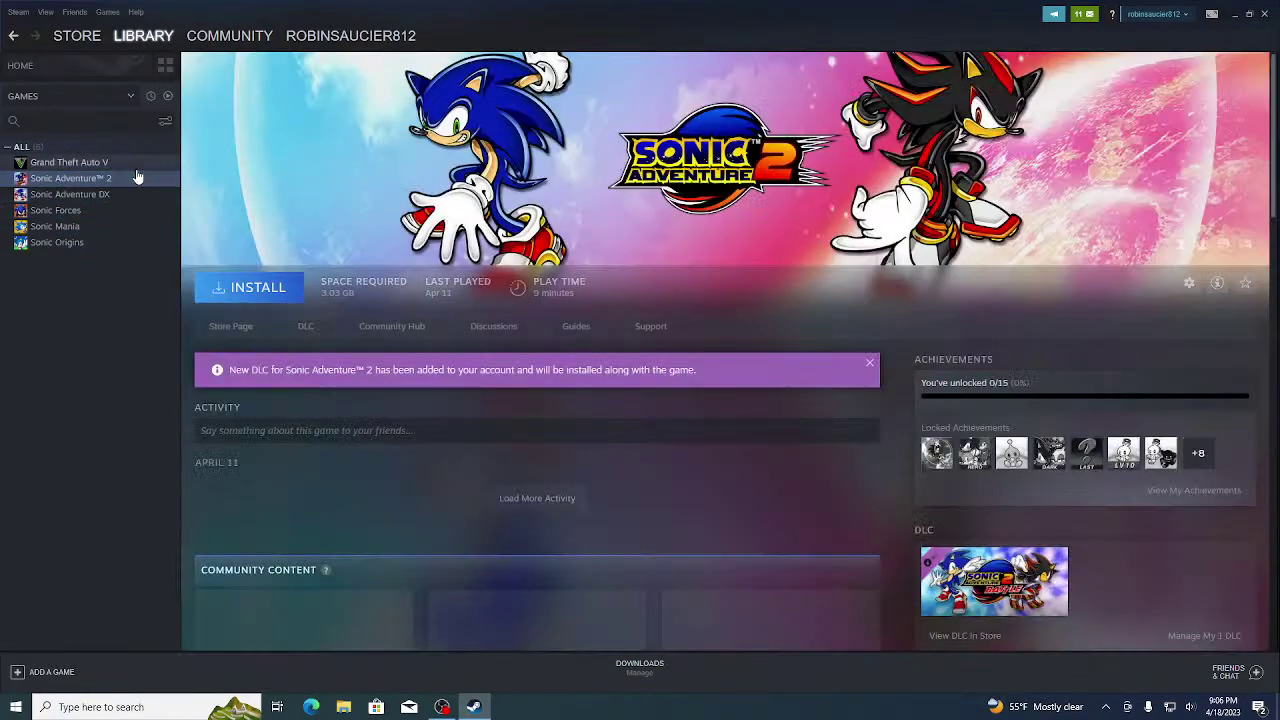
left_click(132, 163)
left_click(132, 164, "ctrl")
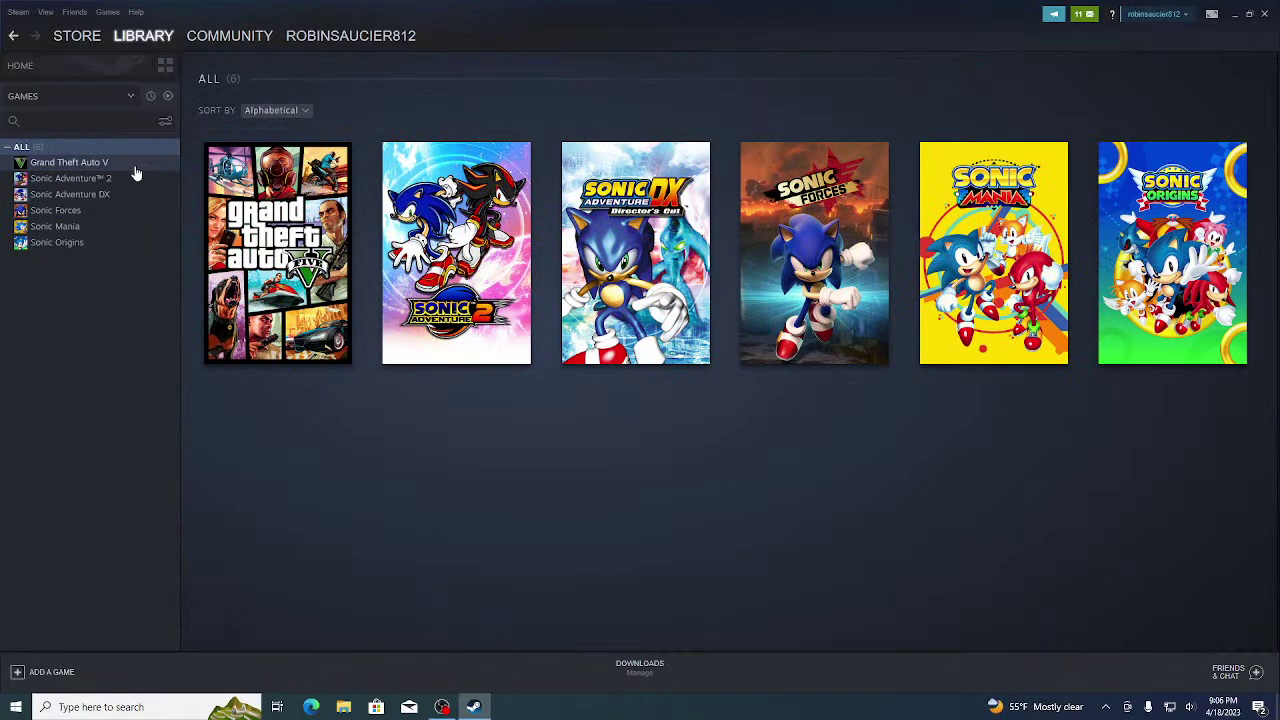
left_click(60, 243)
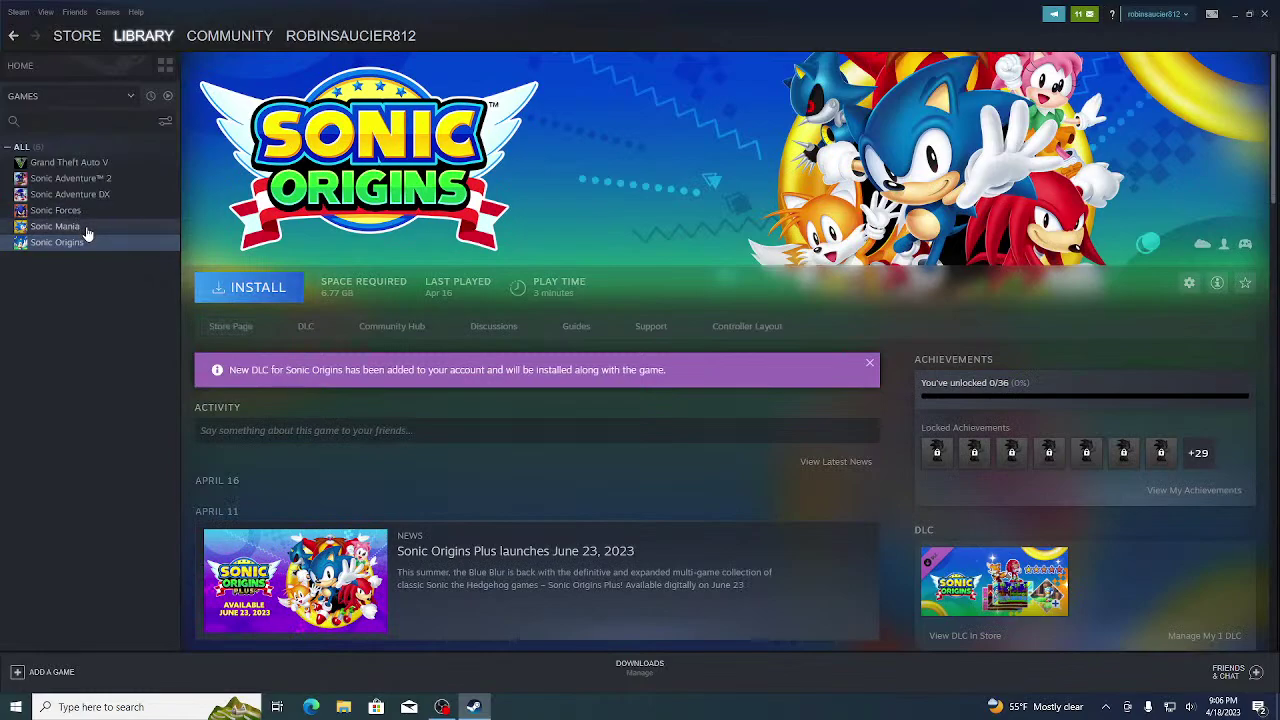
left_click(87, 230)
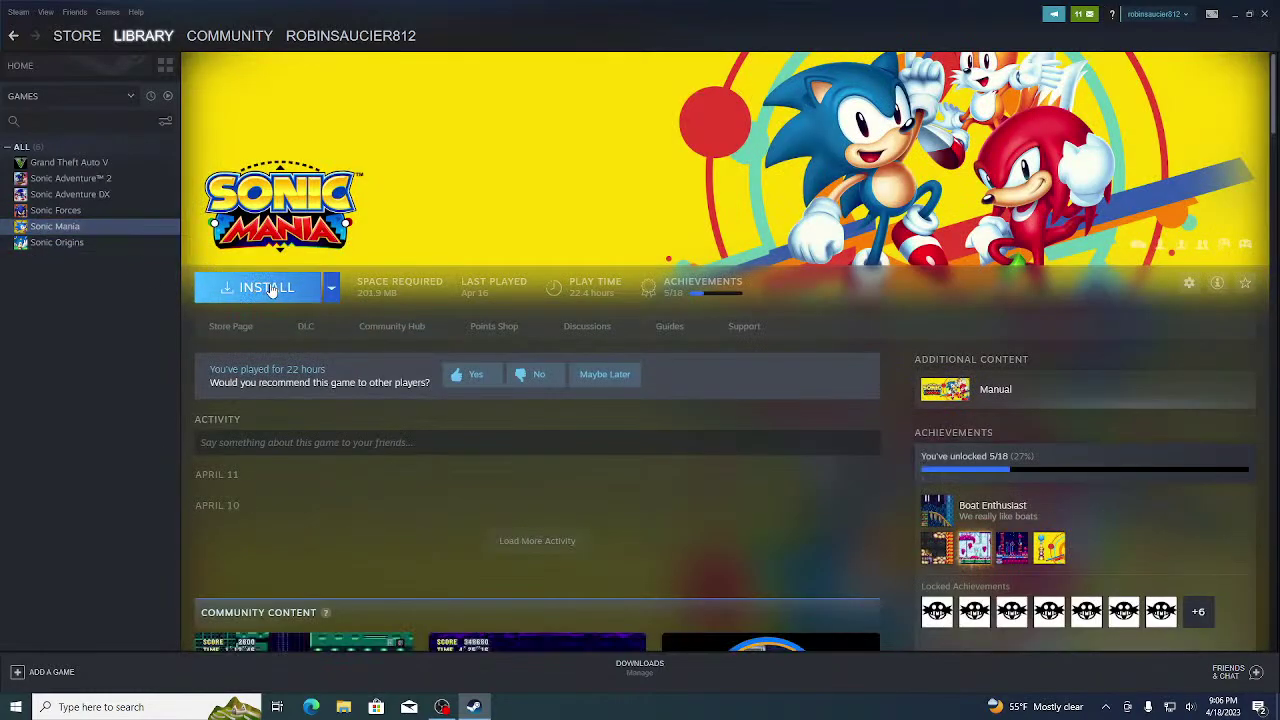
left_click(99, 250)
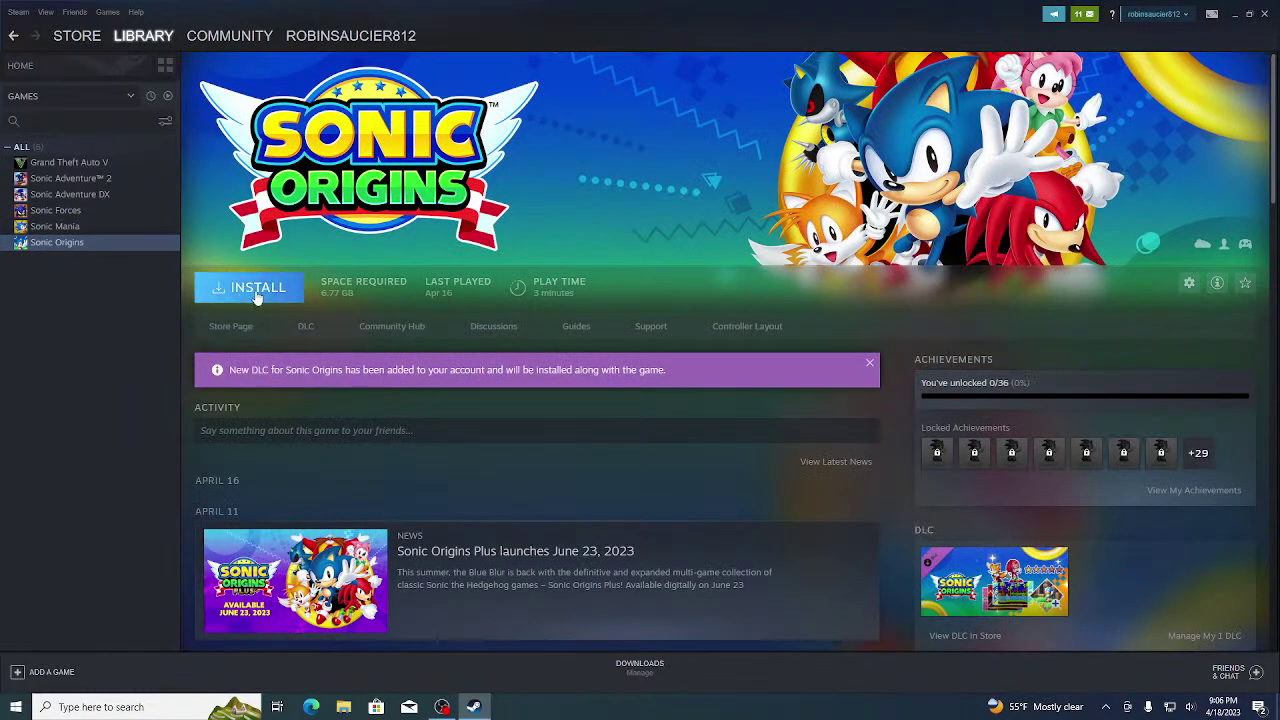
Step: Install Sonic Origins with a desktop shortcut, accepting the SEGA EULA, and restore Steam
left_click(257, 289)
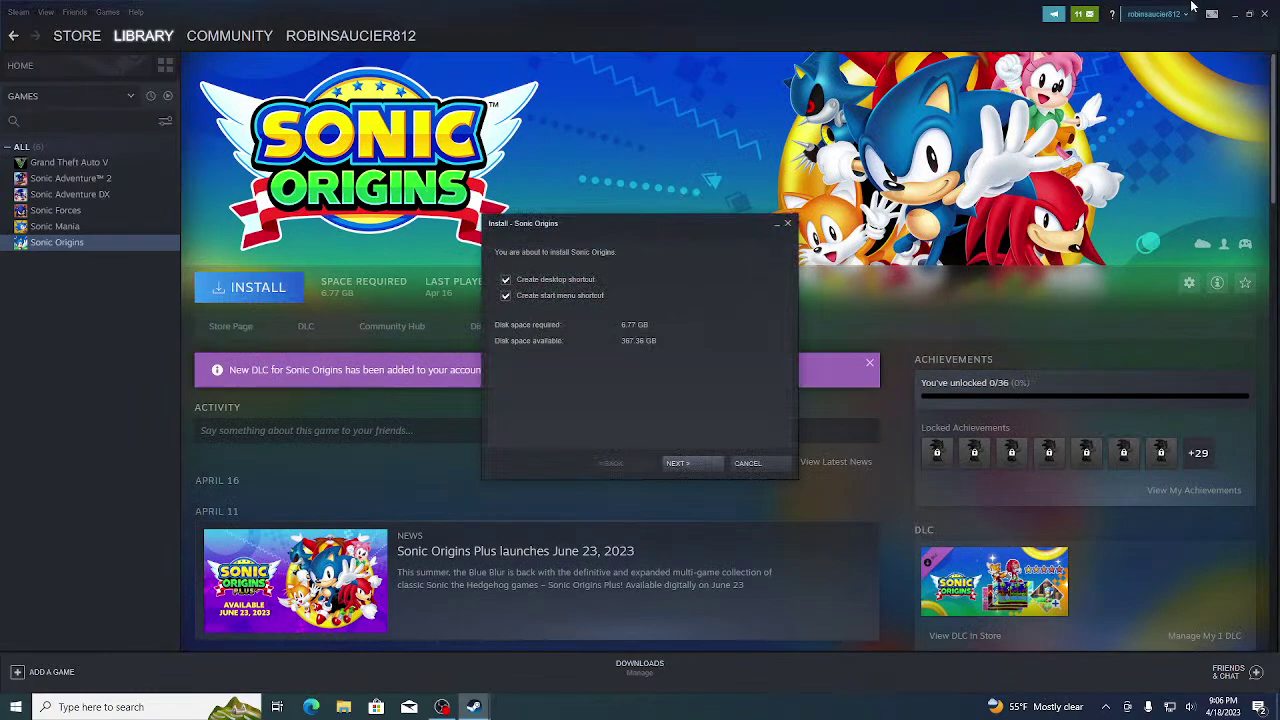
left_click(1234, 14)
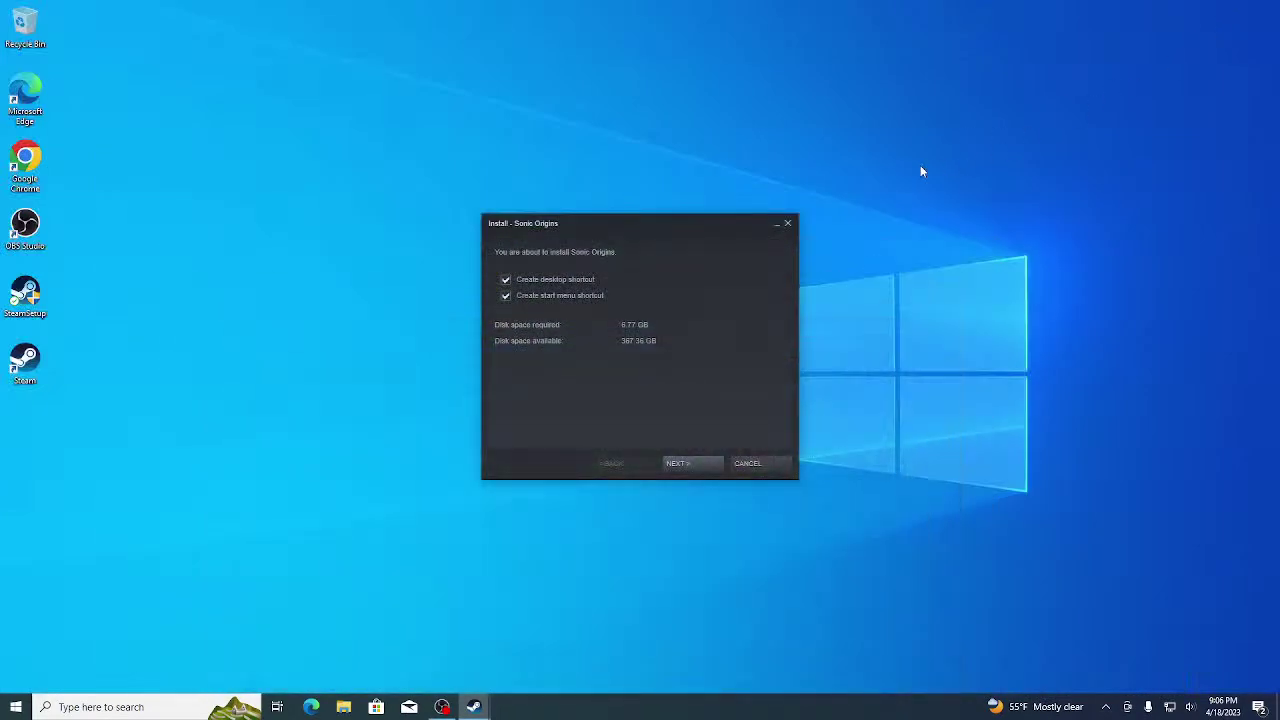
left_click(676, 464)
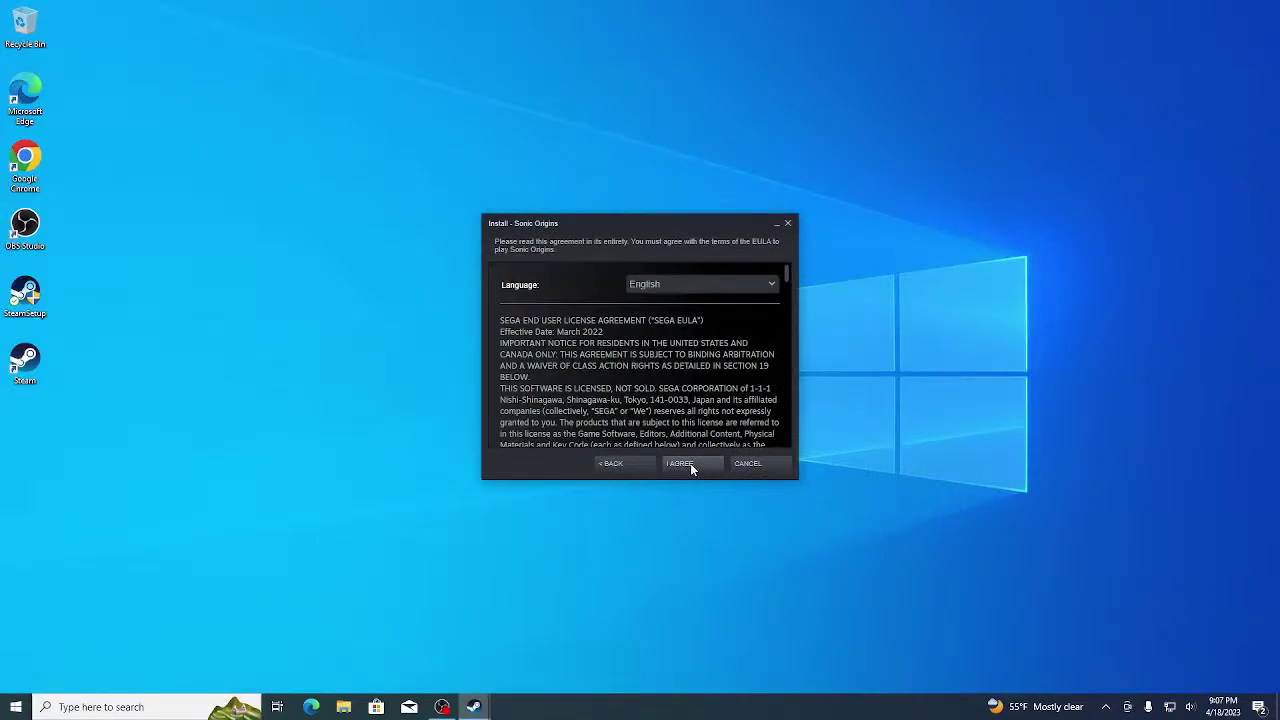
left_click(682, 465)
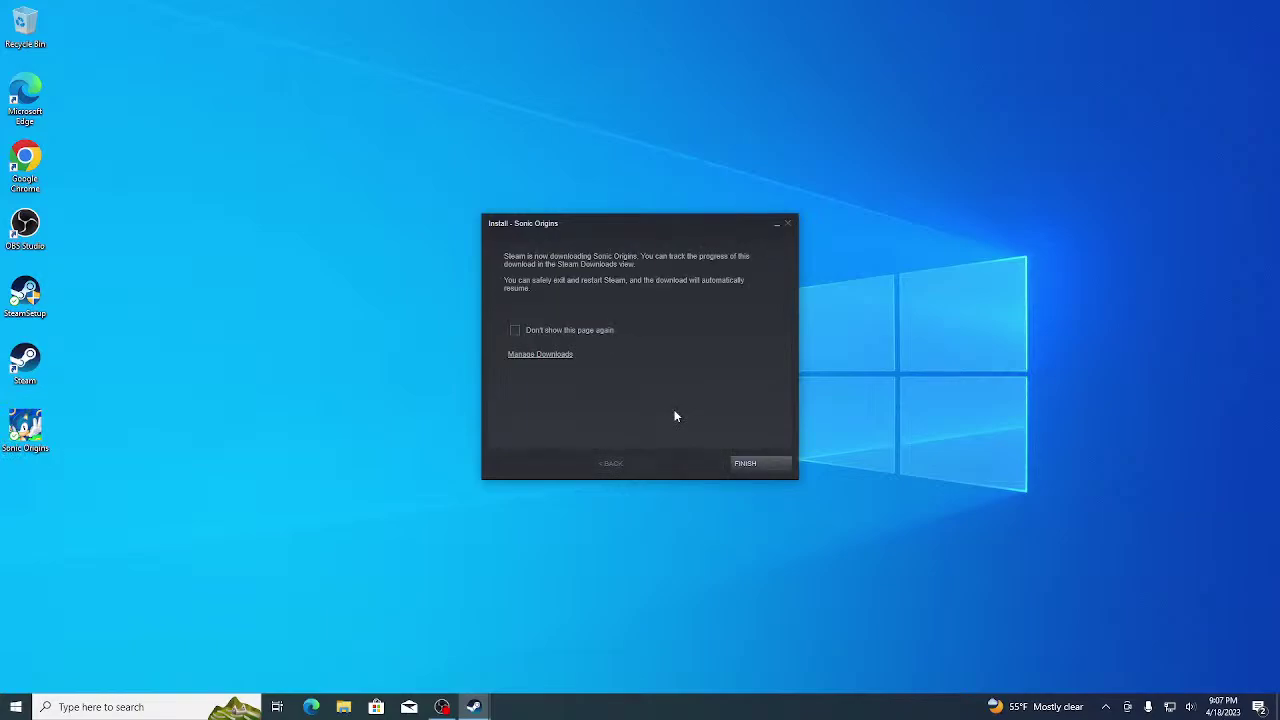
left_click(778, 460)
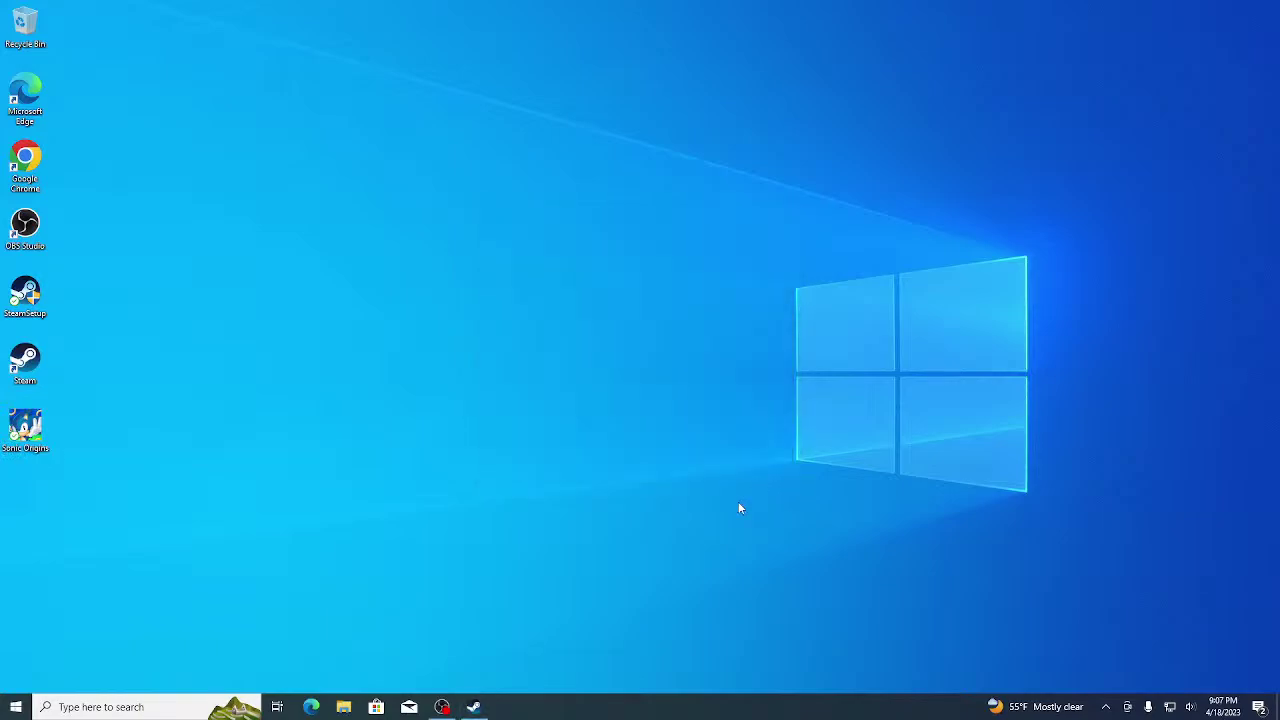
left_click(476, 708)
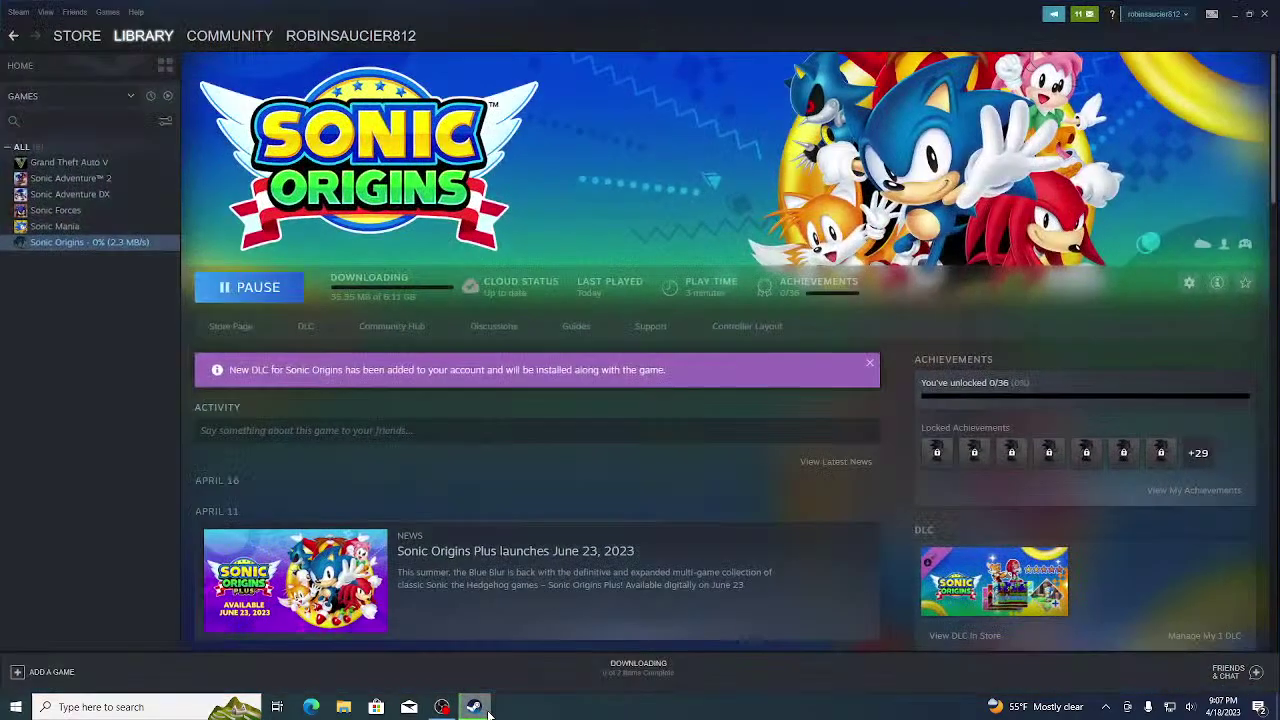
Step: Install Sonic Mania with a desktop shortcut, leaving Sonic Origins queued behind it
left_click(138, 232)
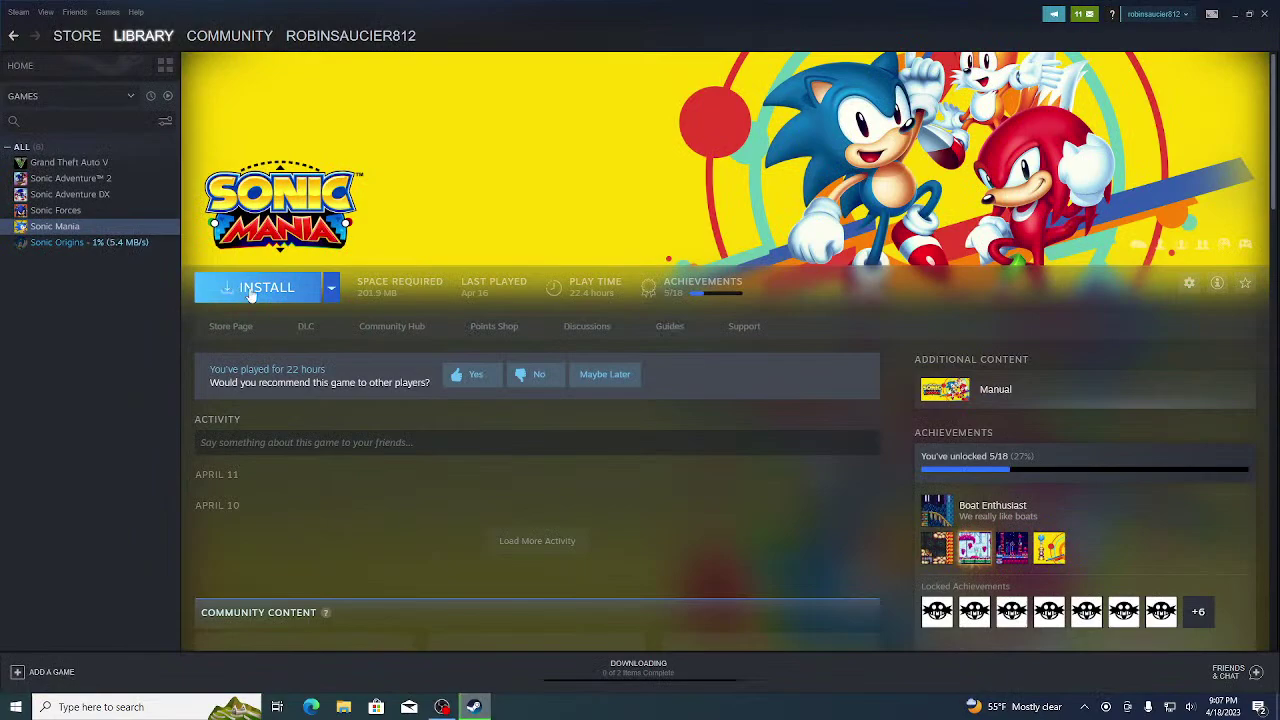
left_click(245, 289)
left_click(688, 461)
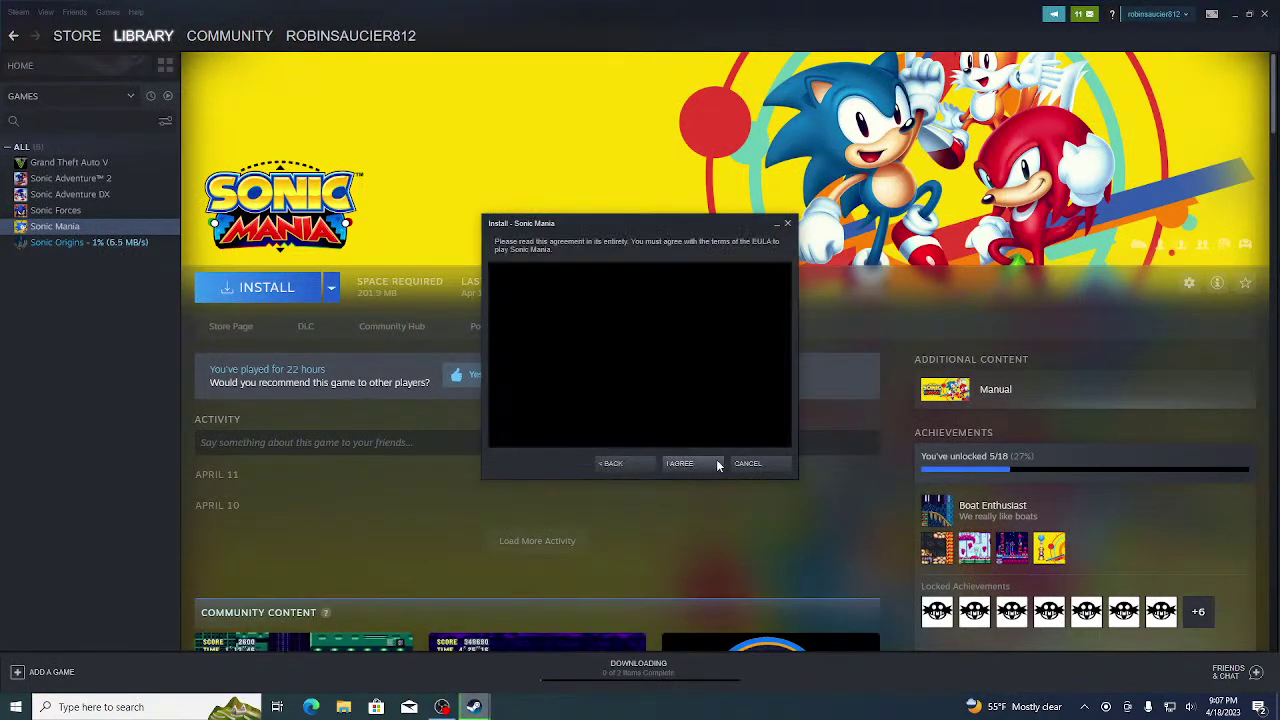
left_click(700, 466)
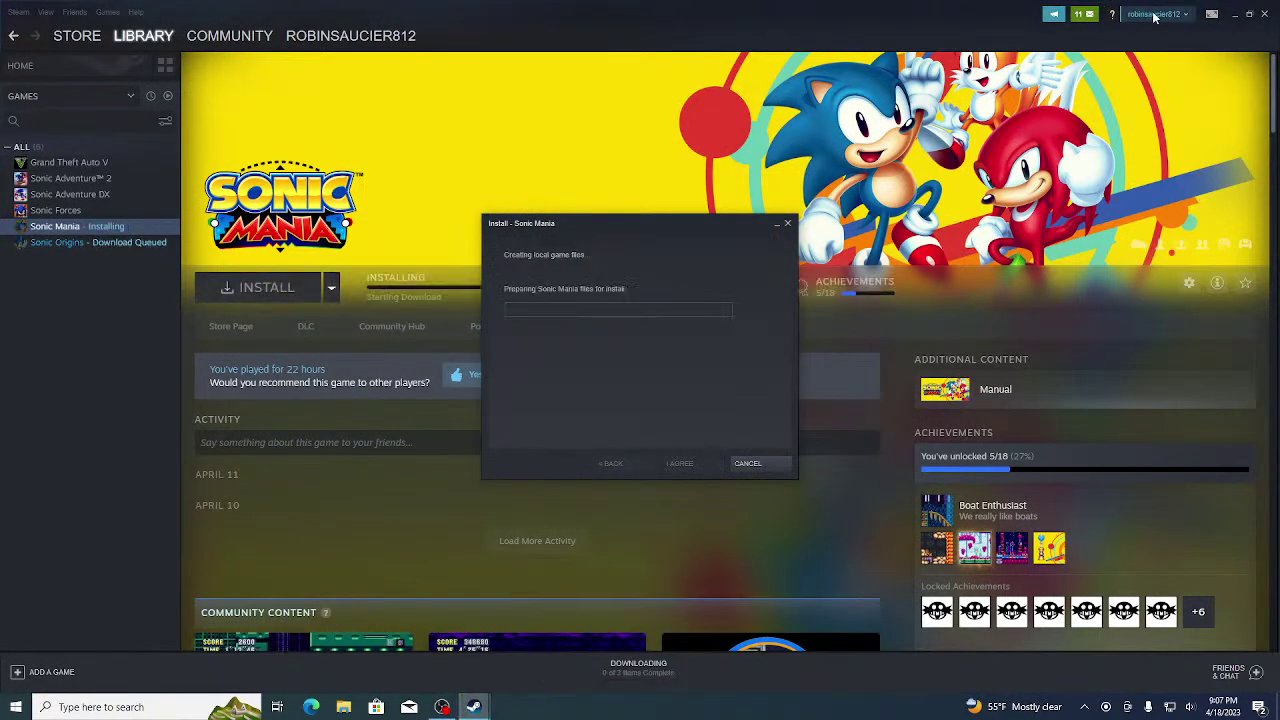
left_click(1237, 19)
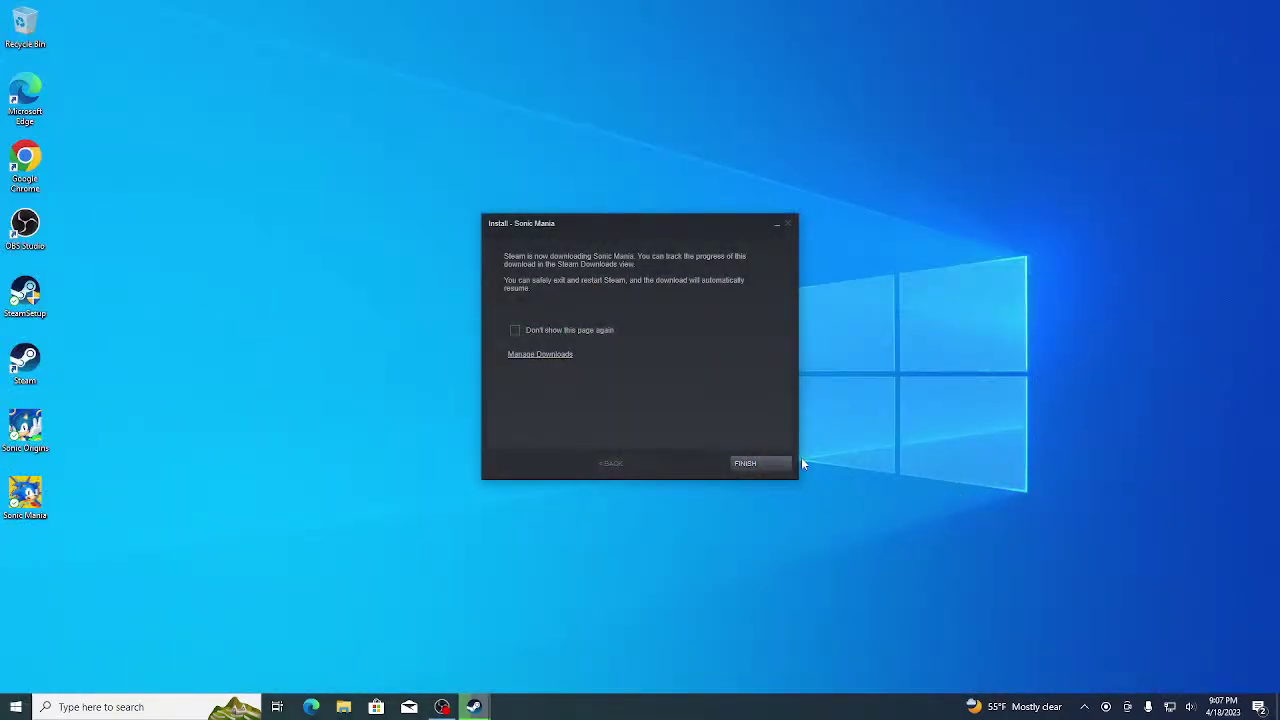
left_click(758, 460)
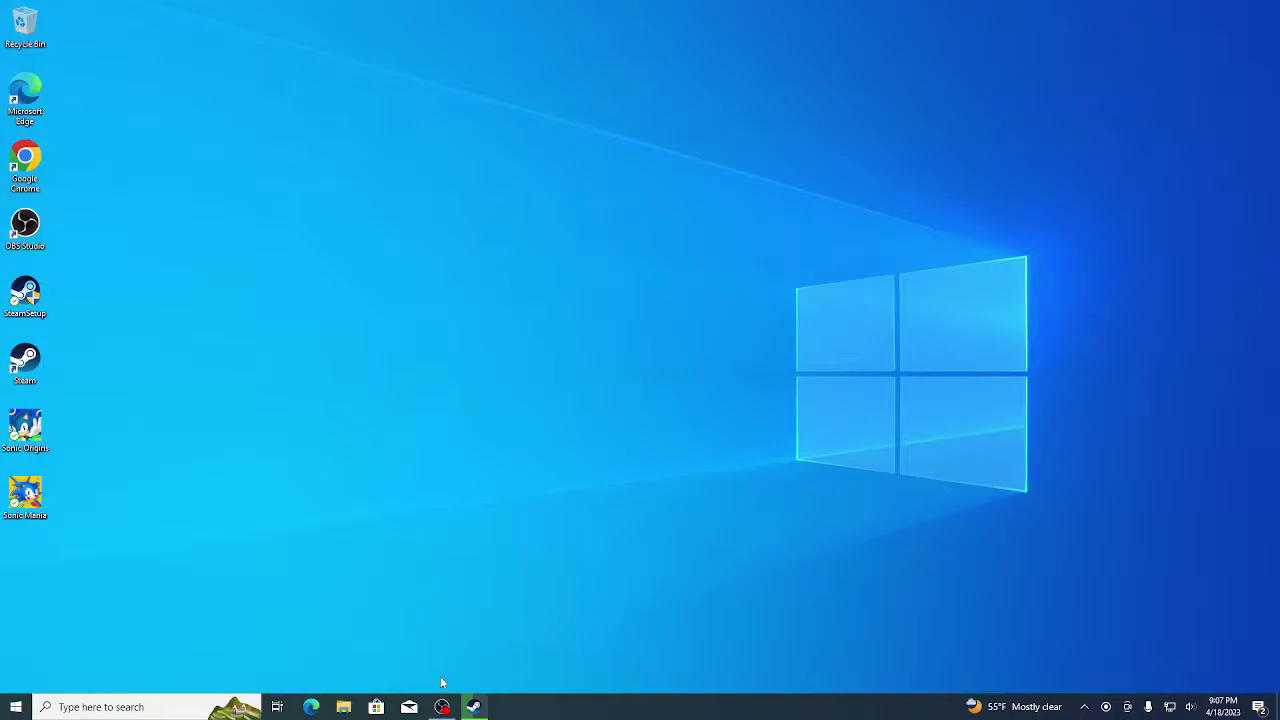
left_click(474, 707)
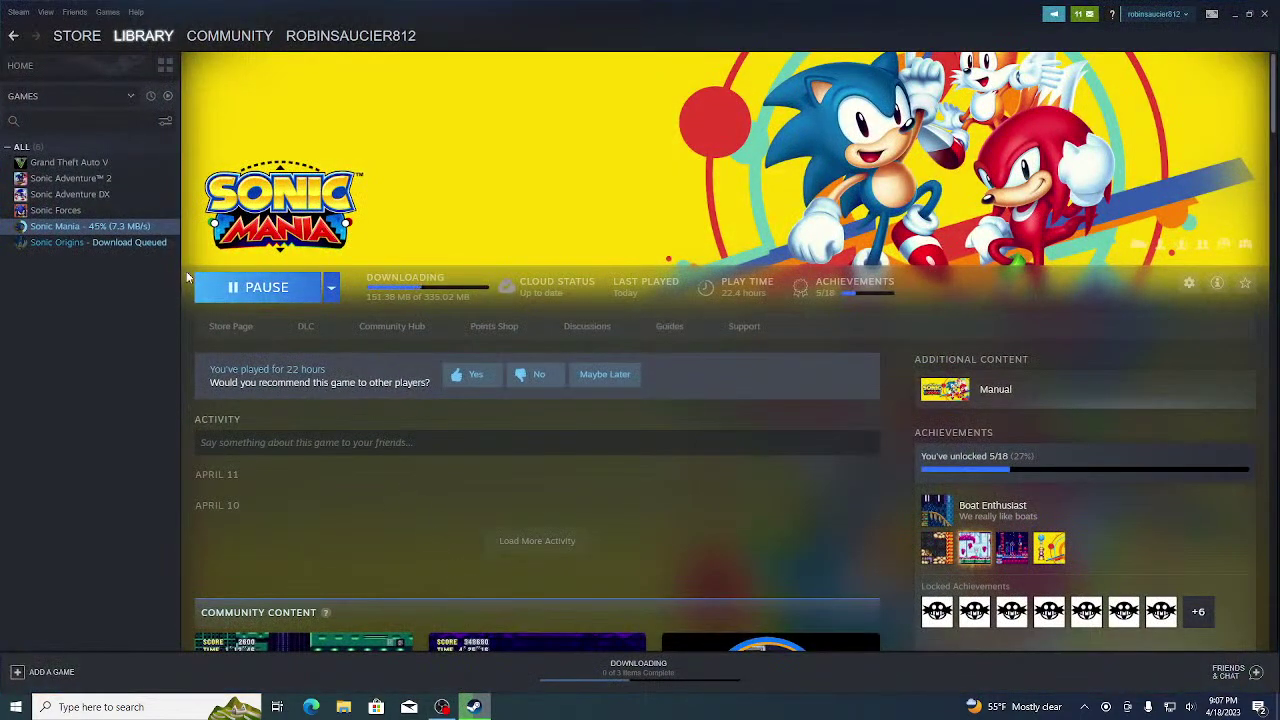
left_click(102, 210)
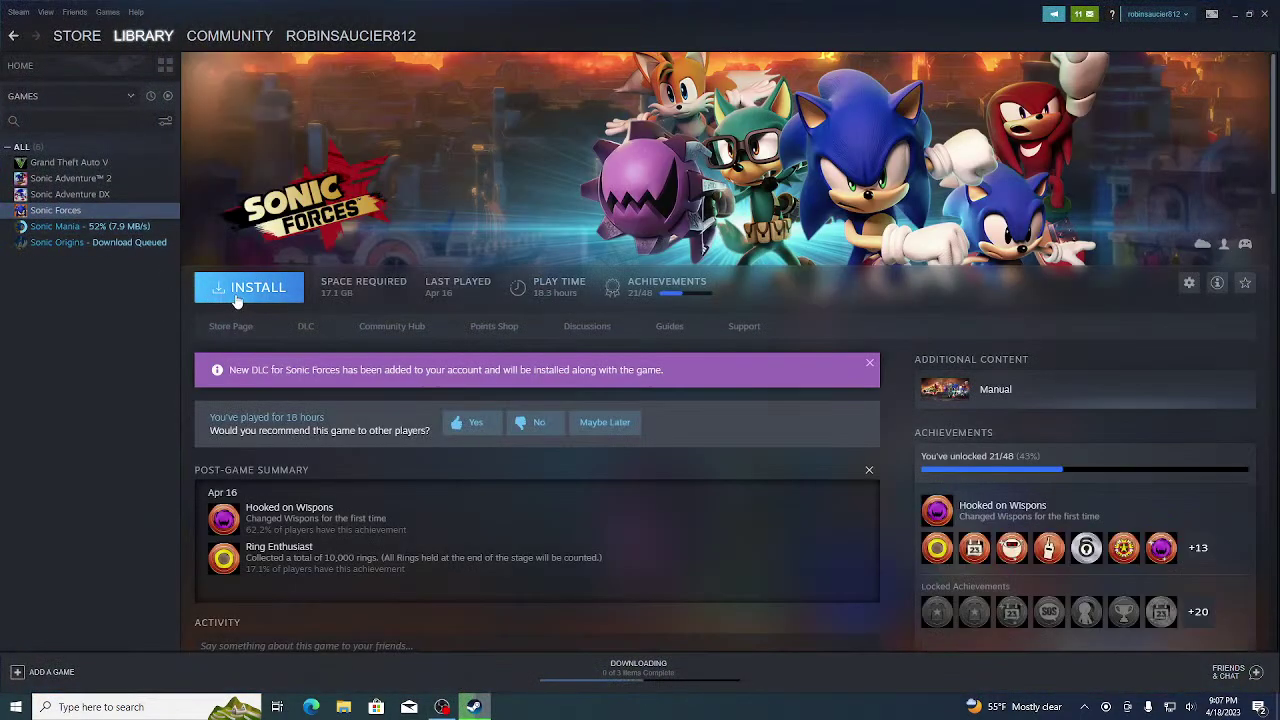
Step: Install Sonic Forces with a desktop shortcut, accepting its licence, and restore Steam
left_click(237, 298)
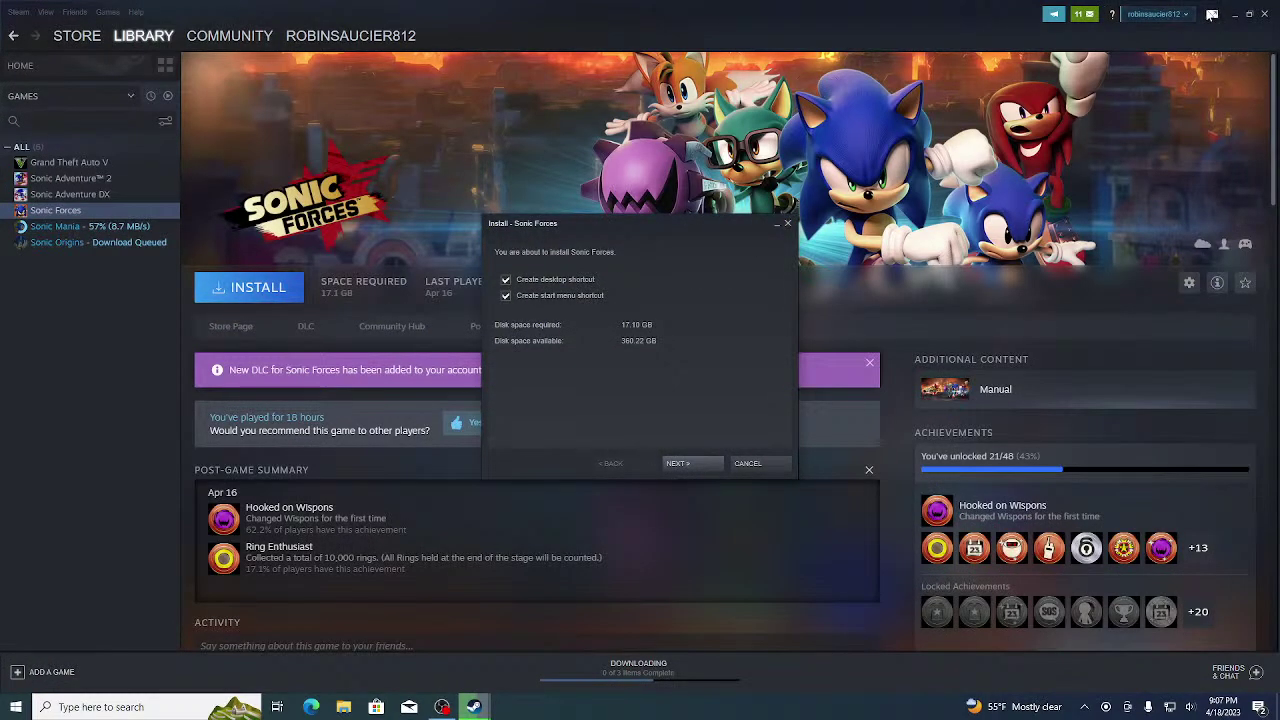
left_click(1235, 14)
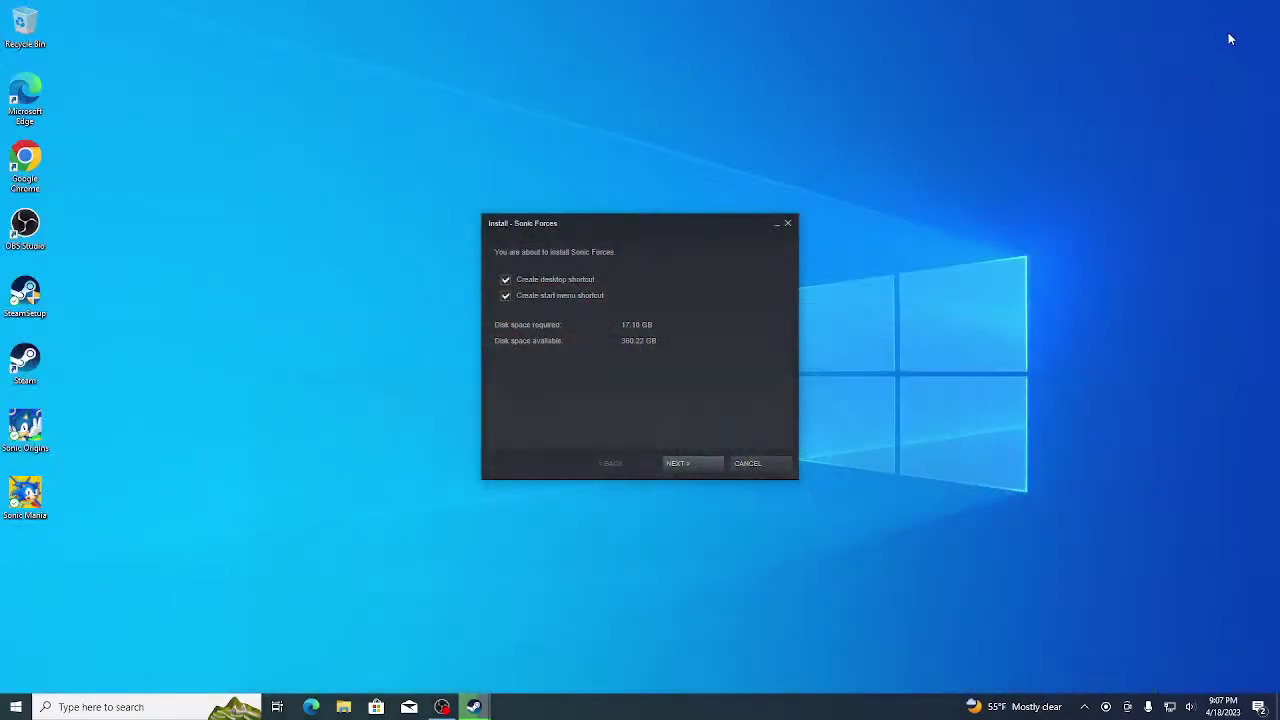
left_click(684, 462)
left_click(687, 464)
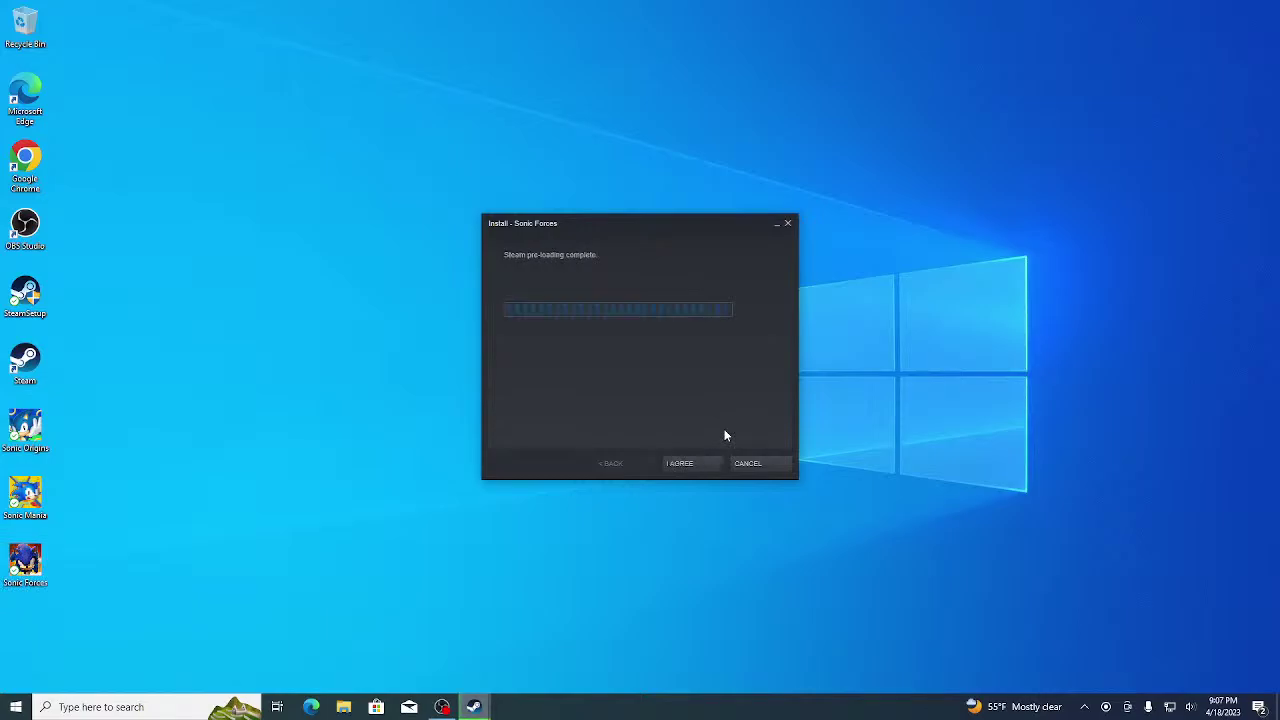
left_click(768, 465)
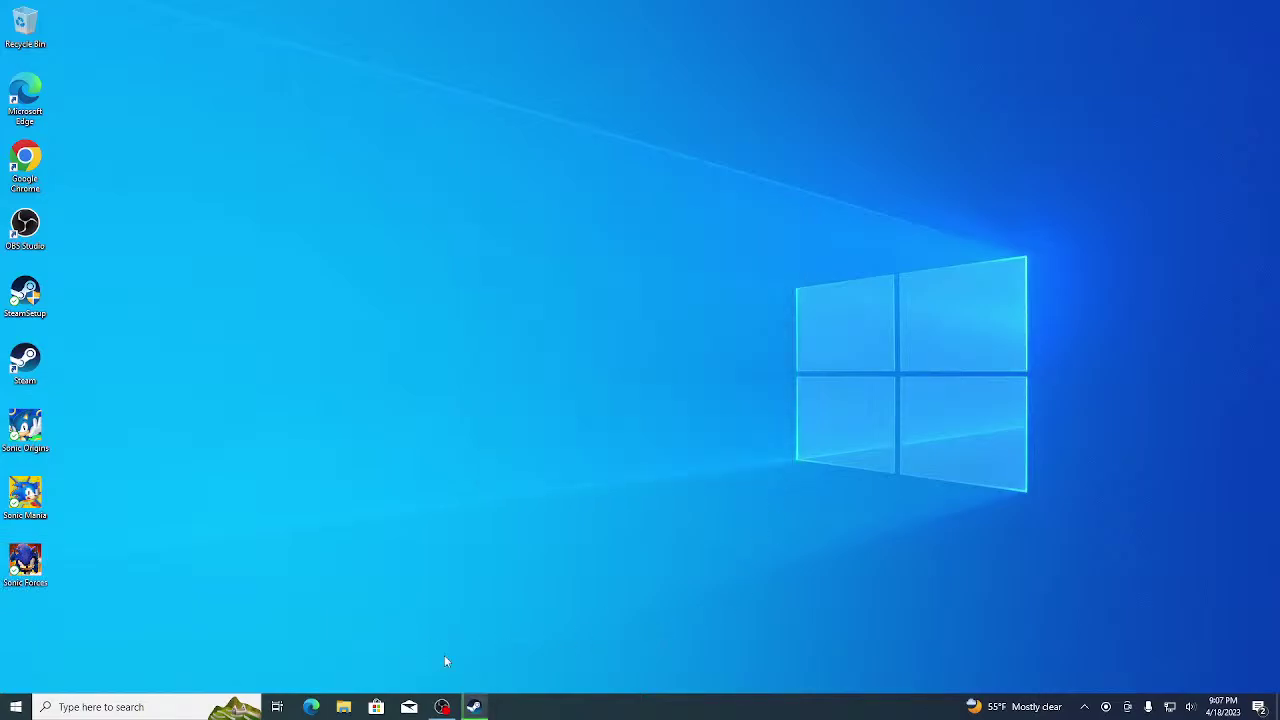
left_click(474, 707)
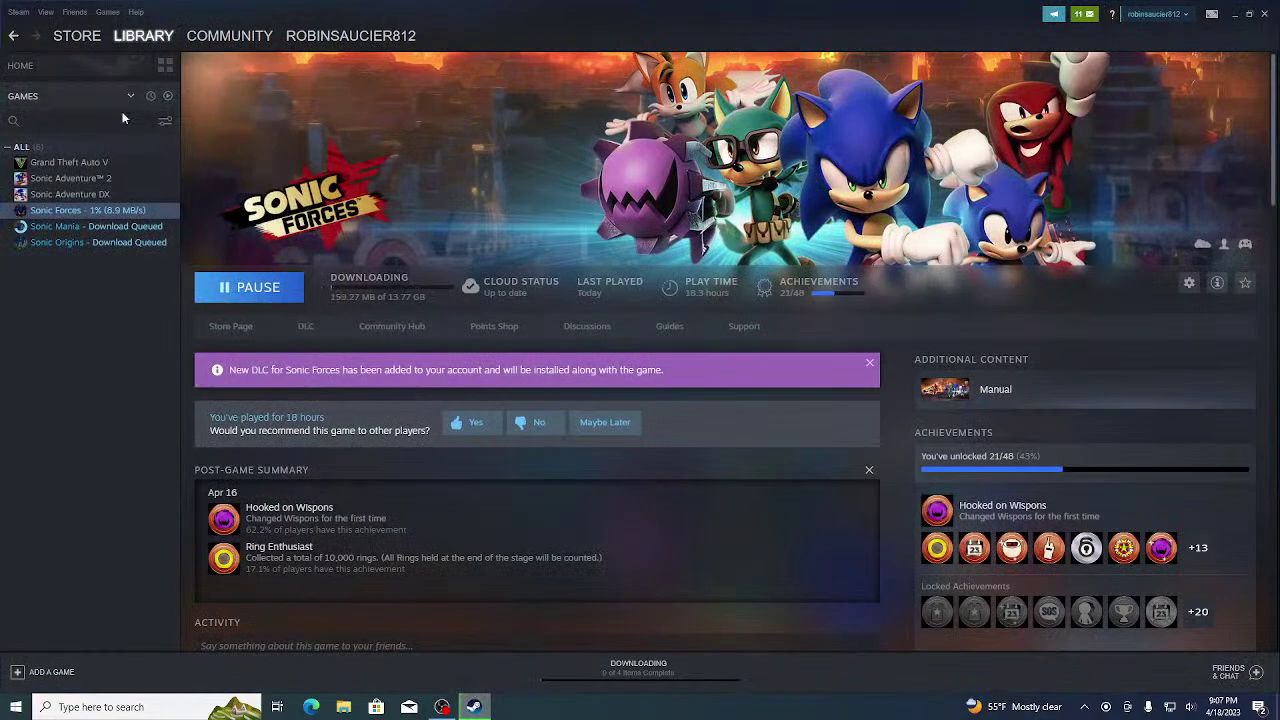
Step: Install Sonic Adventure DX with a desktop shortcut, queuing Forces, Mania and Origins behind it
left_click(70, 194)
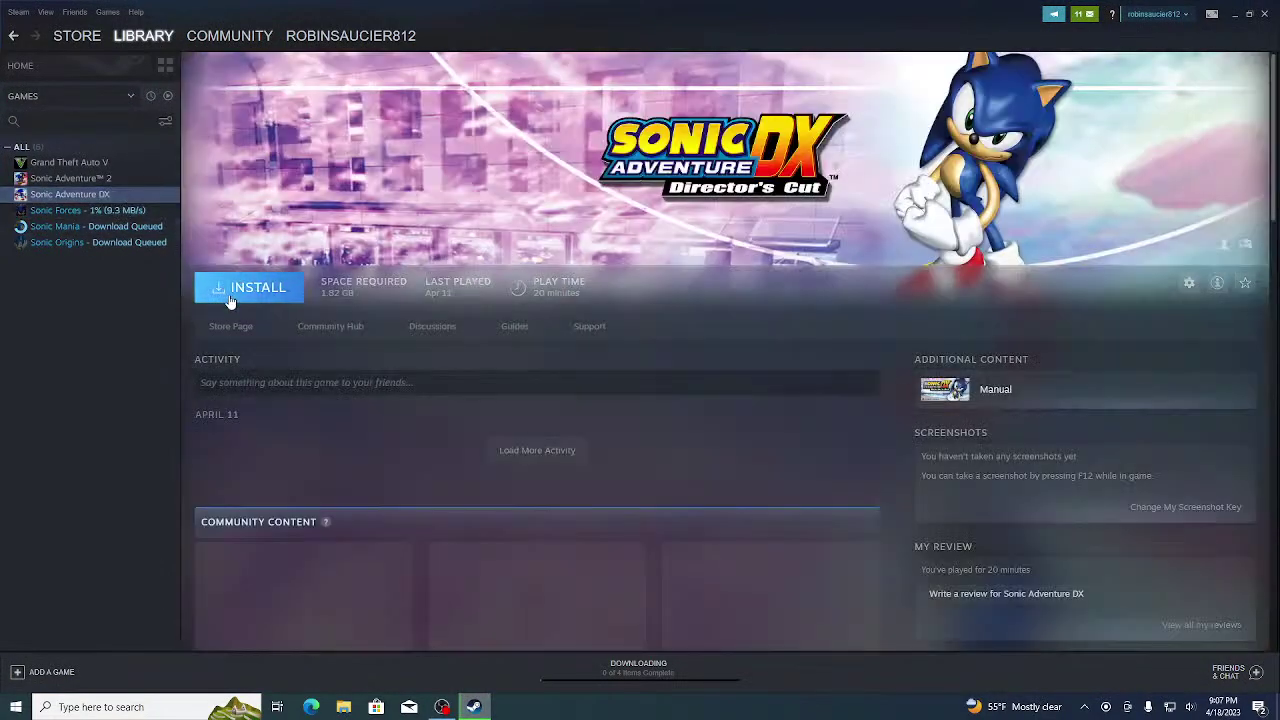
left_click(249, 287)
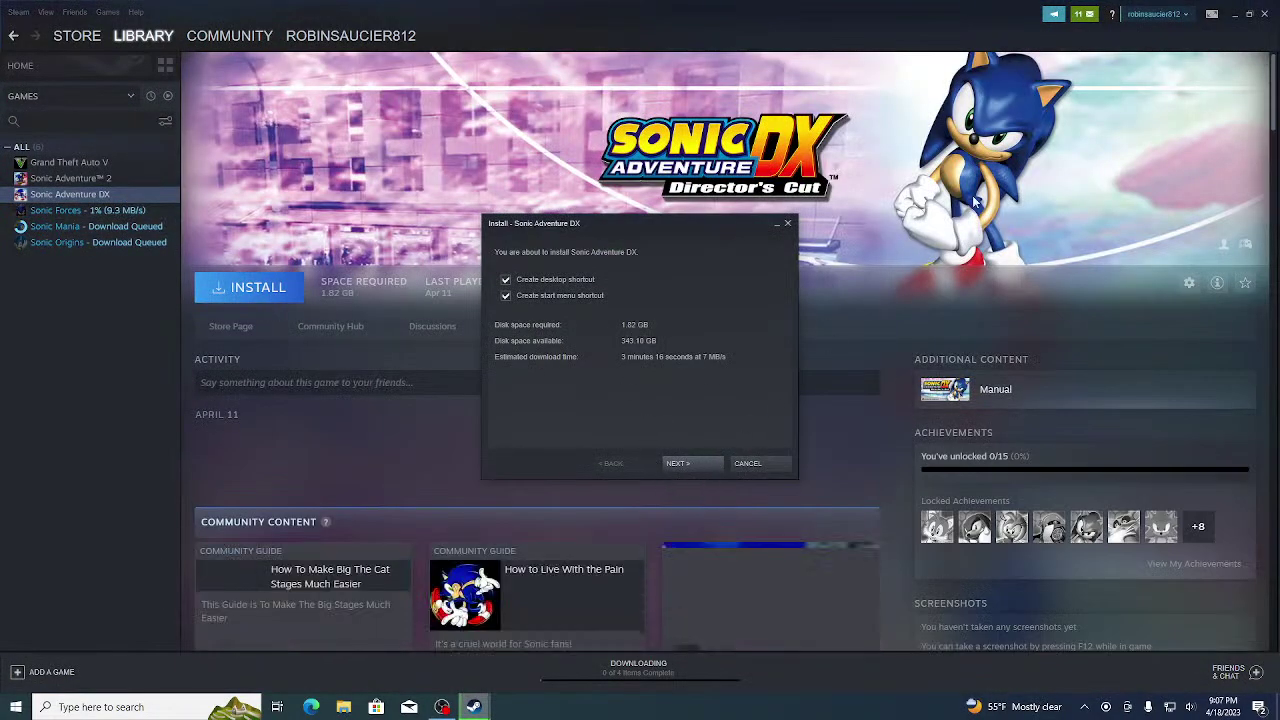
left_click(1232, 16)
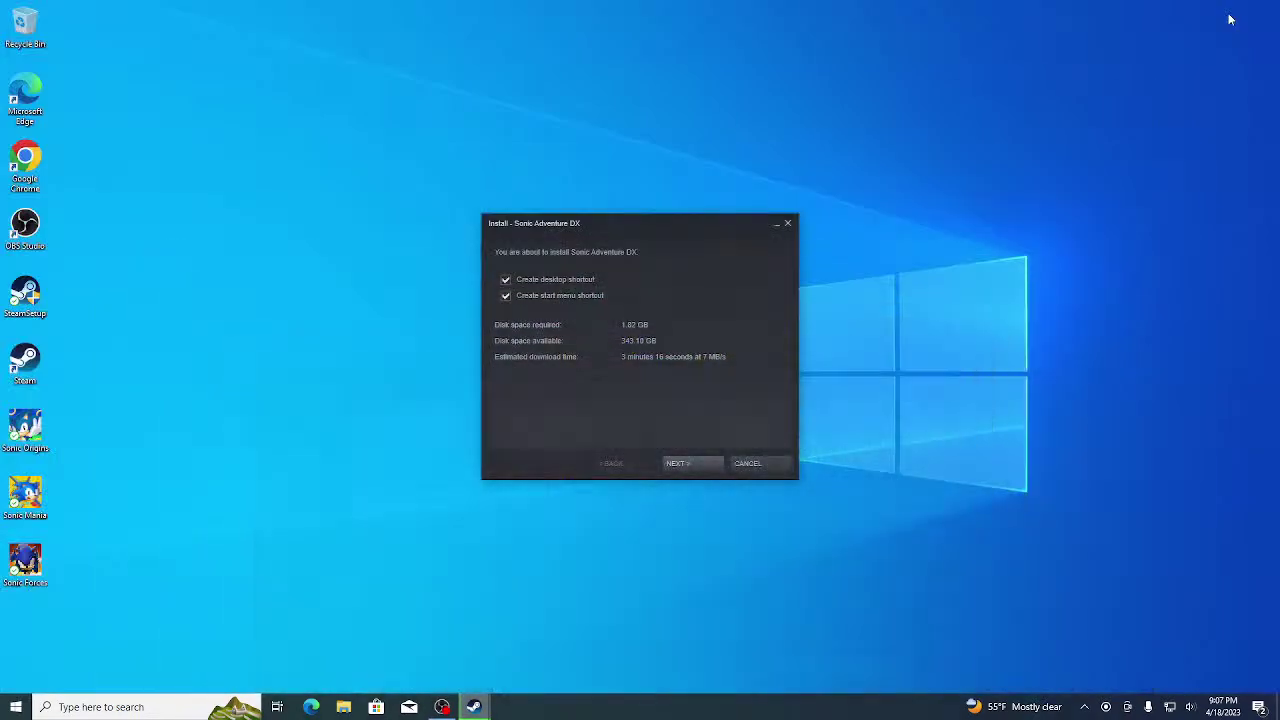
left_click(677, 463)
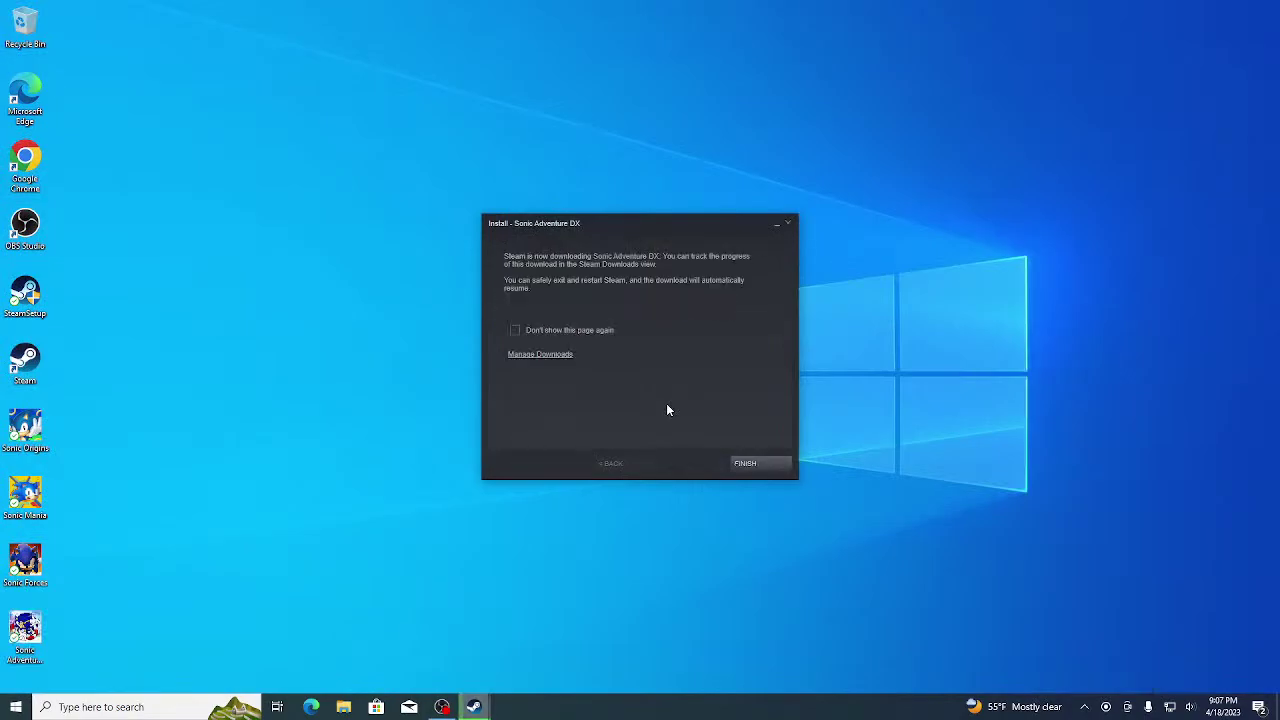
left_click(760, 463)
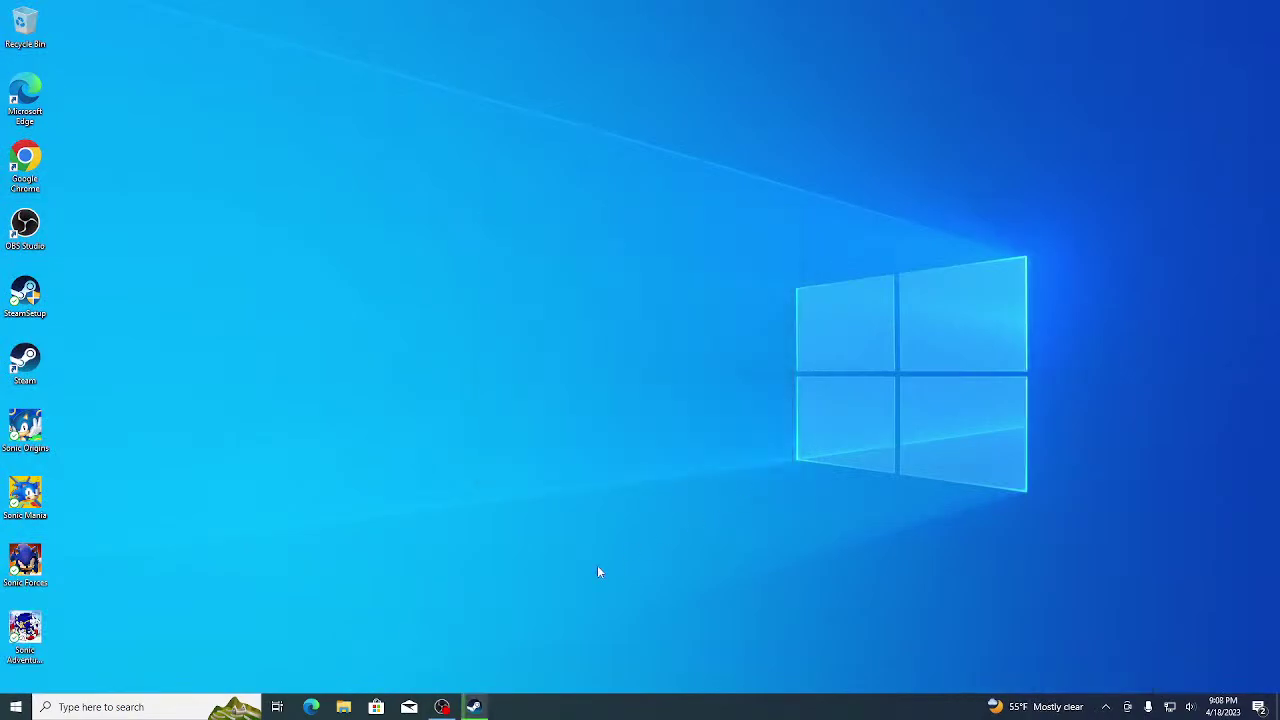
left_click(474, 707)
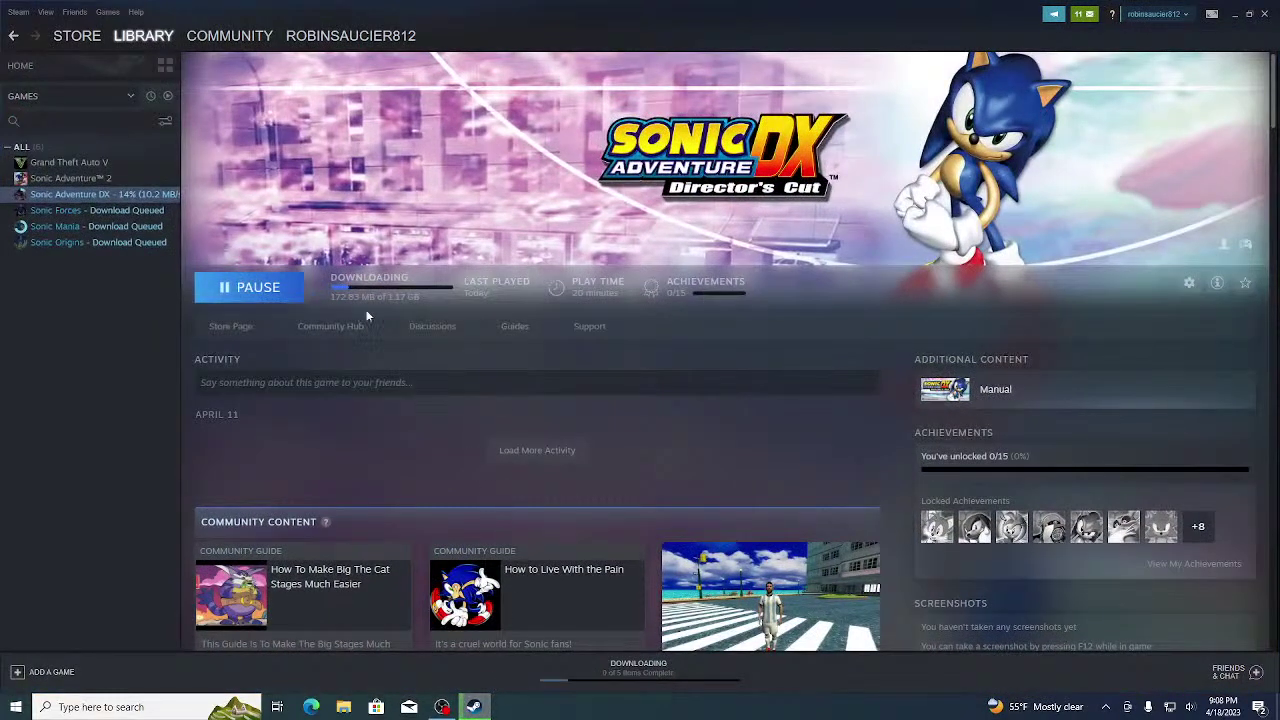
Step: Install the 2.43 GB Sonic Adventure 2 with a desktop shortcut and restore Steam
left_click(110, 178)
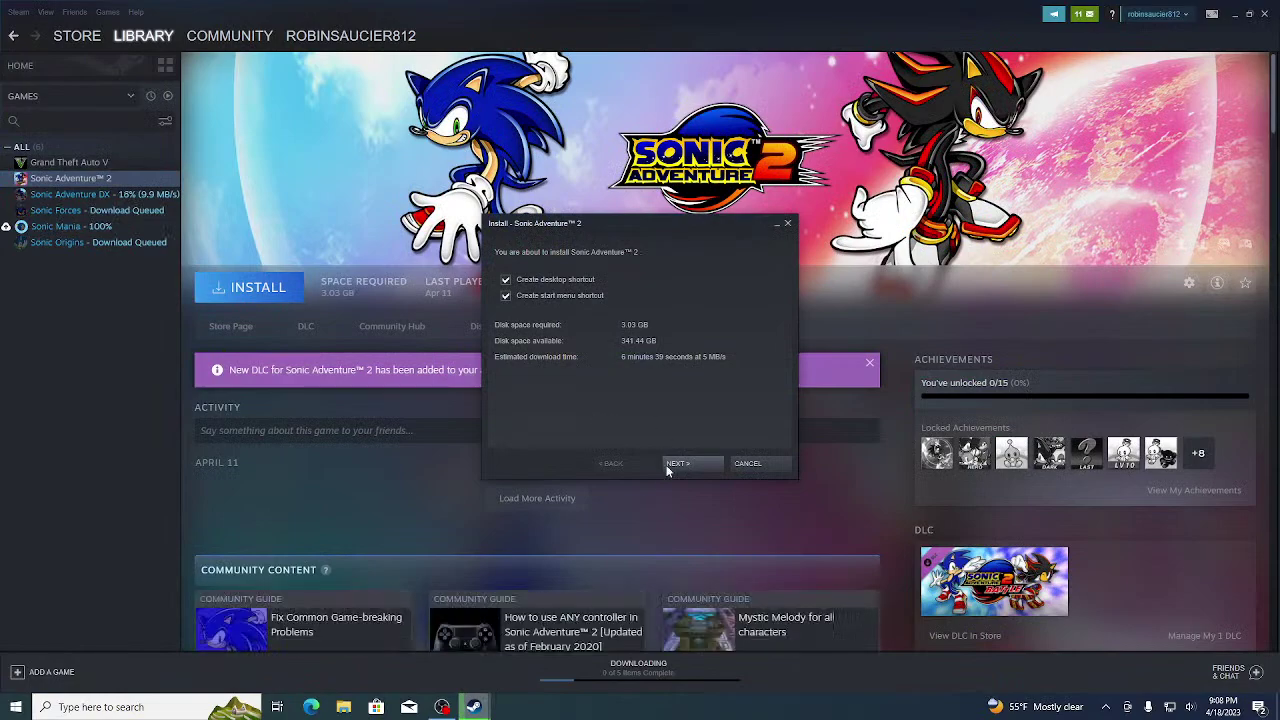
left_click(1233, 14)
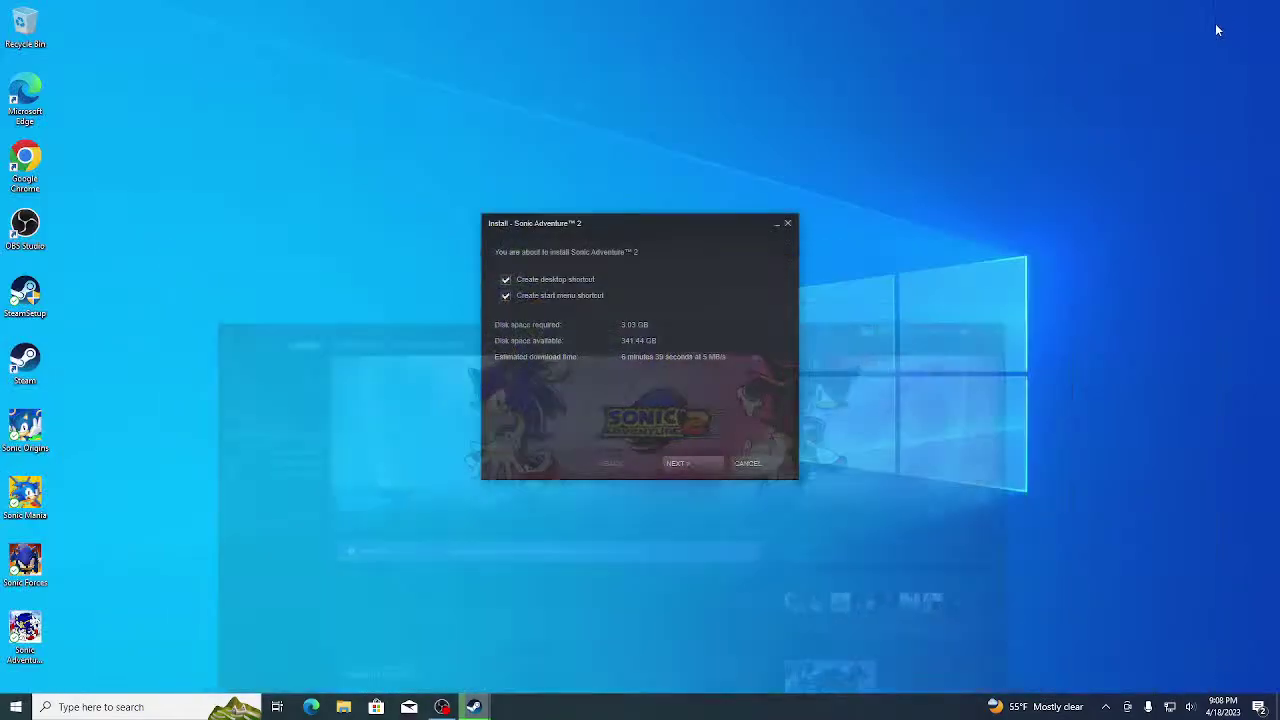
left_click(677, 464)
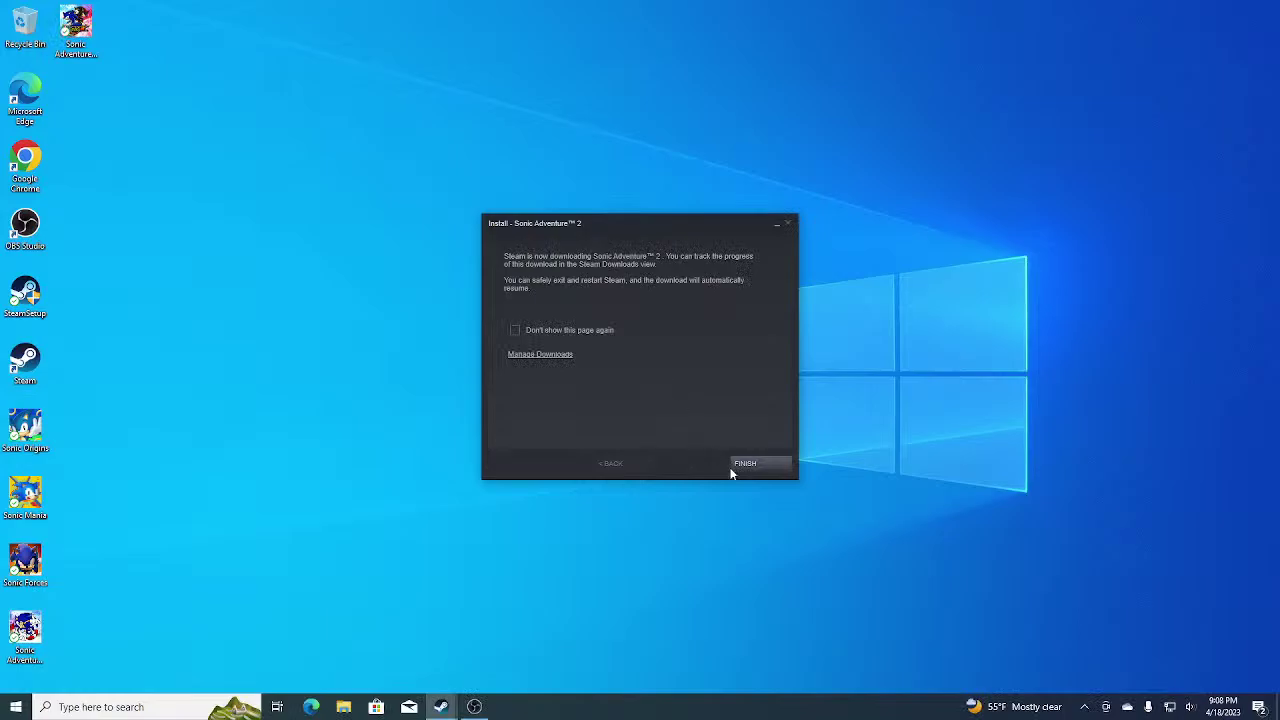
left_click(758, 464)
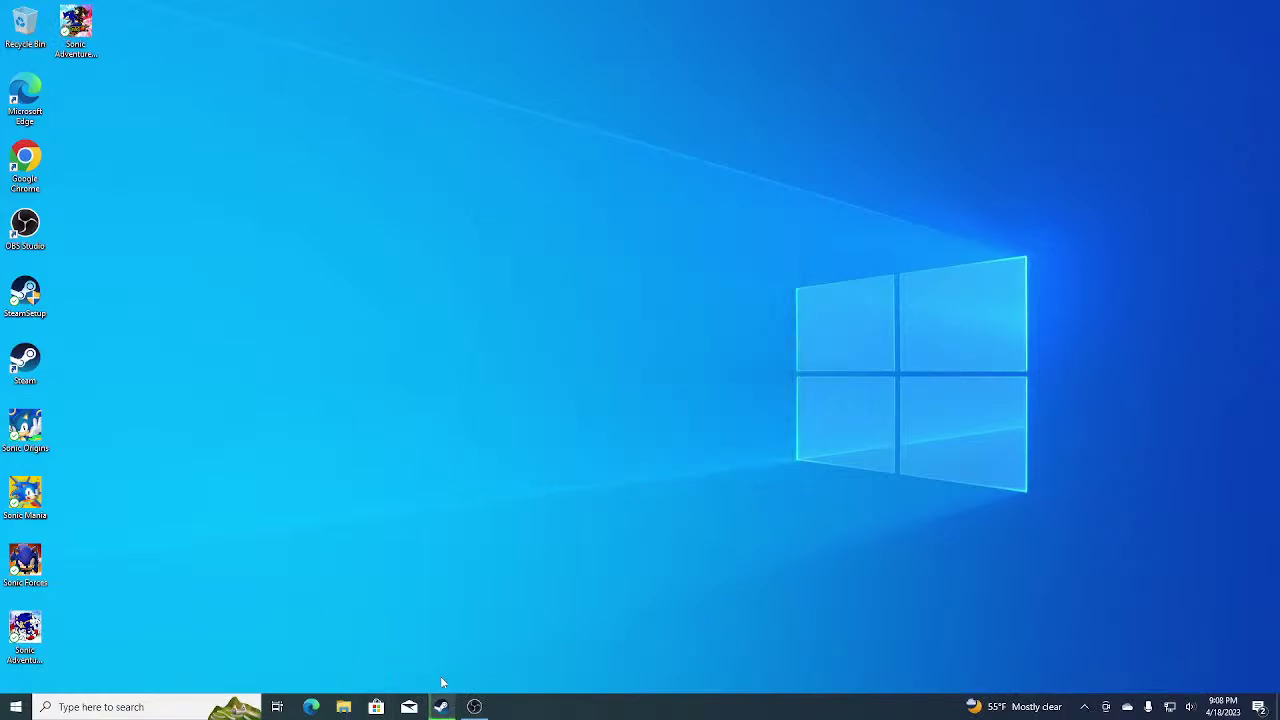
left_click(442, 702)
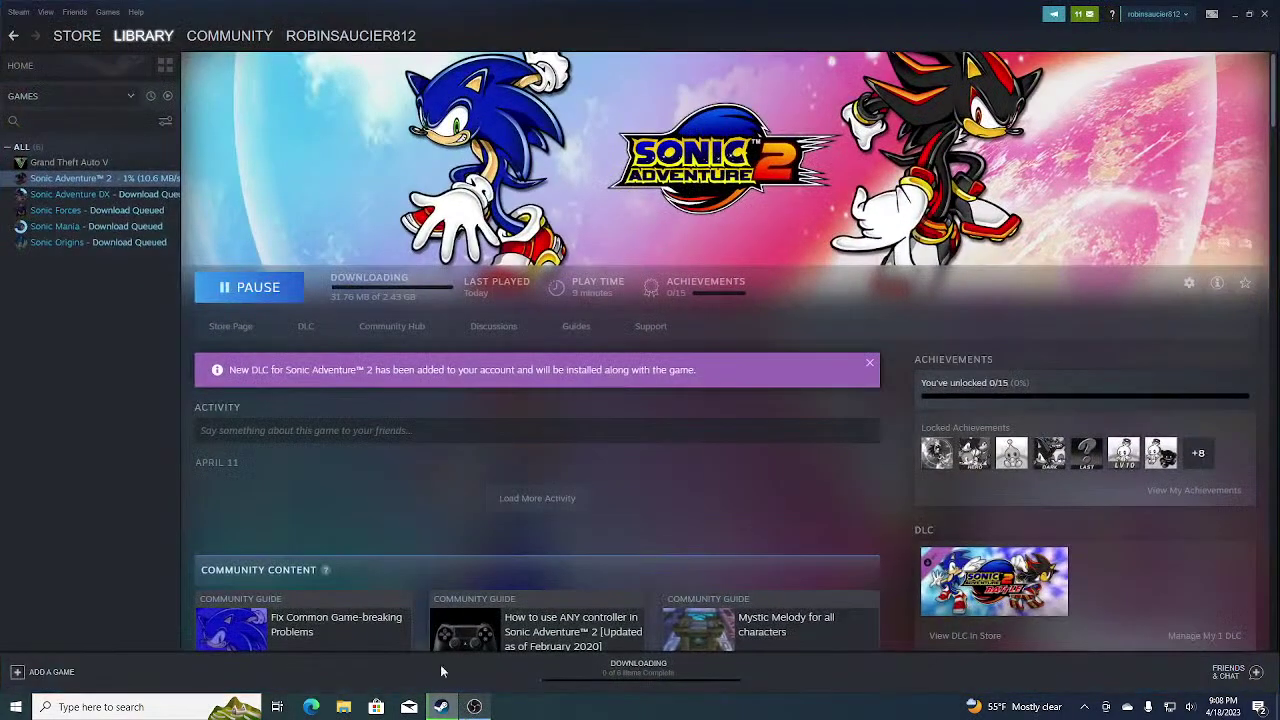
Step: Inspect Grand Theft Auto V's context menu and its install location options
right_click(78, 165)
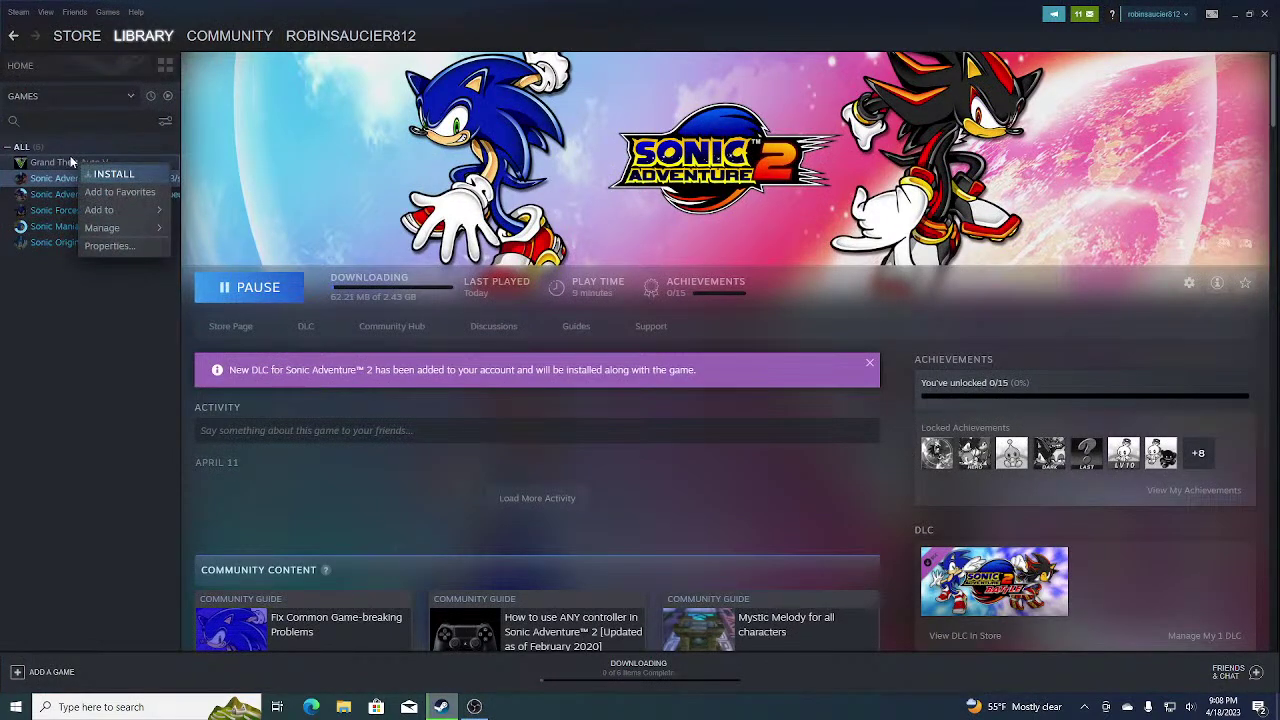
left_click(78, 165)
left_click(78, 167)
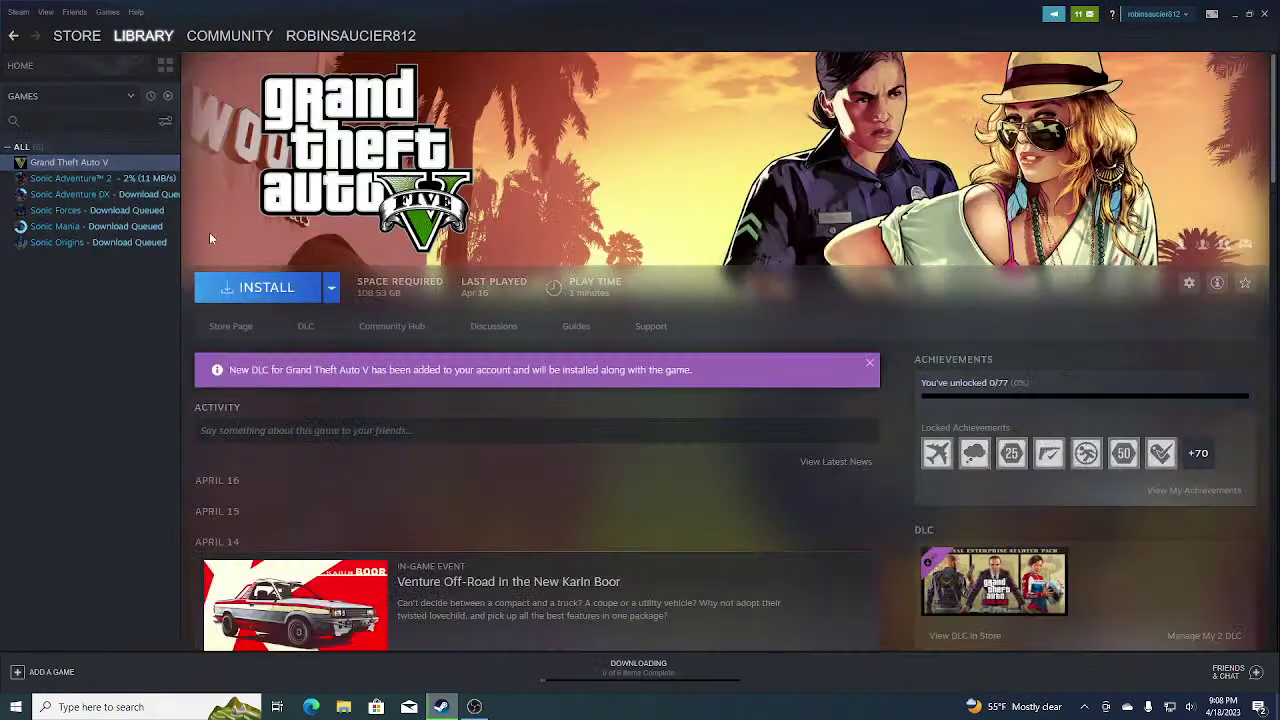
left_click(328, 289)
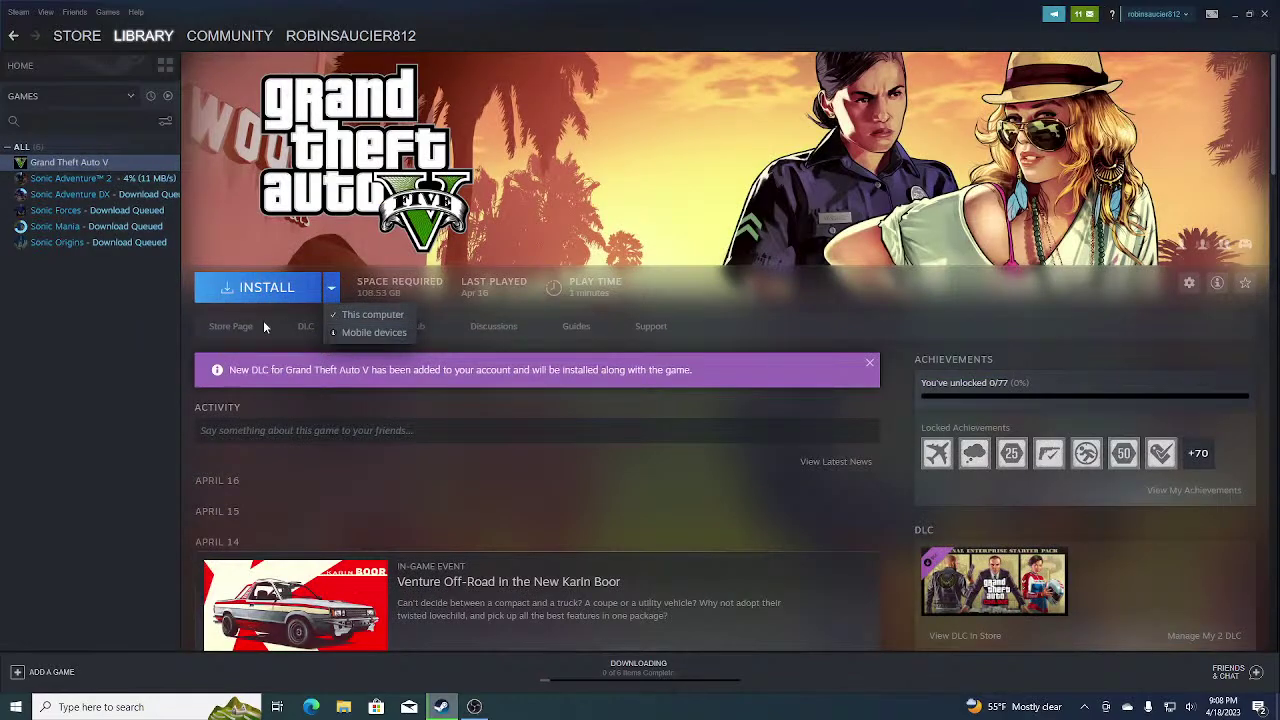
right_click(132, 162)
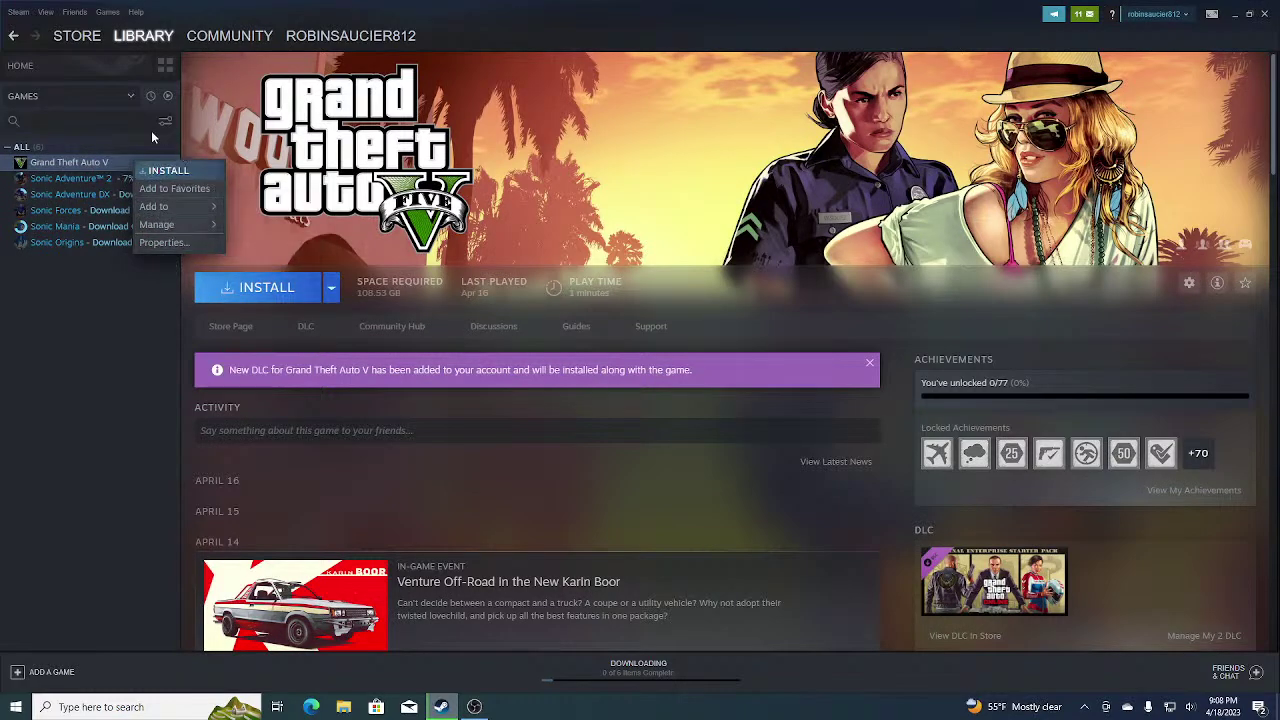
left_click(112, 140)
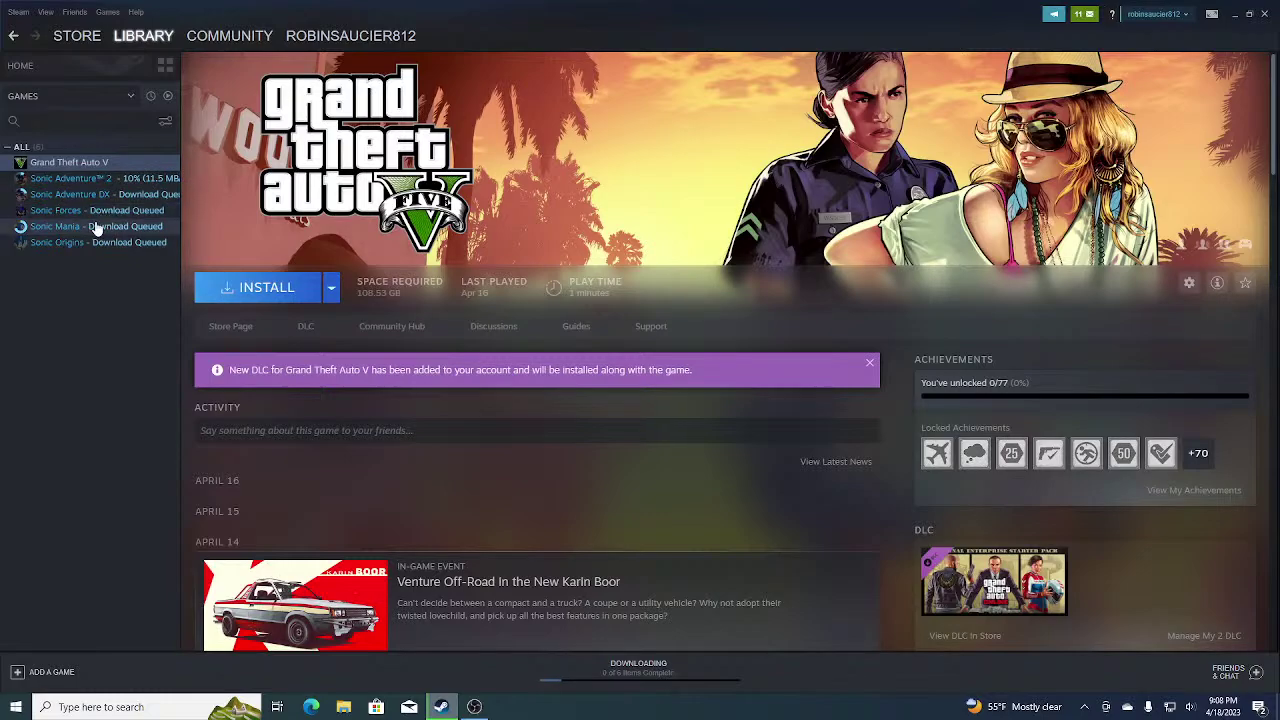
Step: Pause the Sonic Adventure 2 download so every Sonic game is queued, then close Steam
left_click(120, 243)
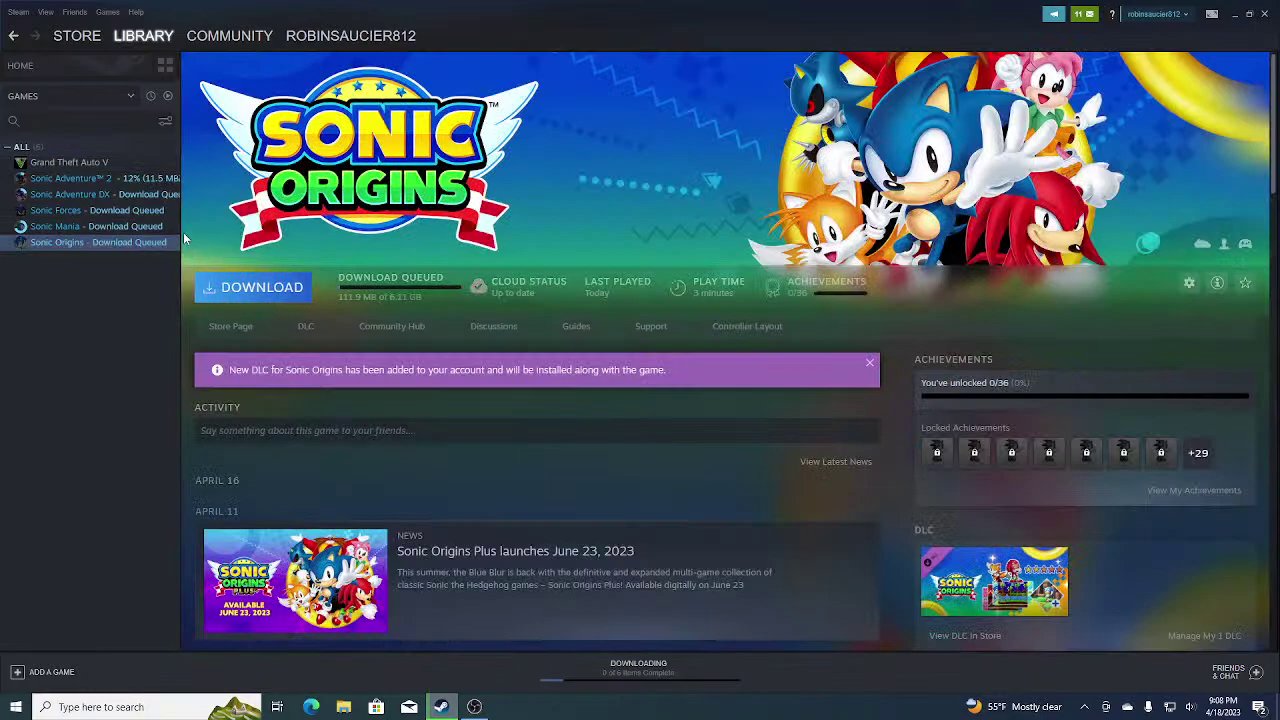
left_click(155, 227)
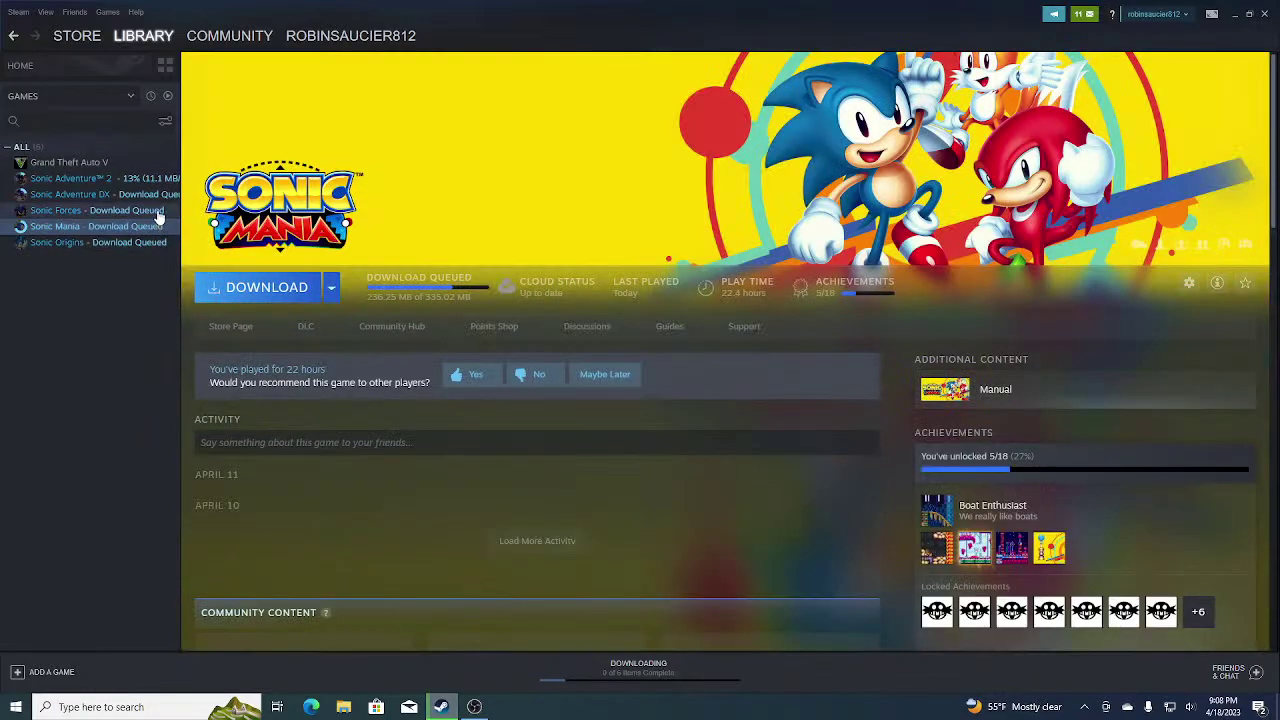
left_click(157, 212)
left_click(157, 197)
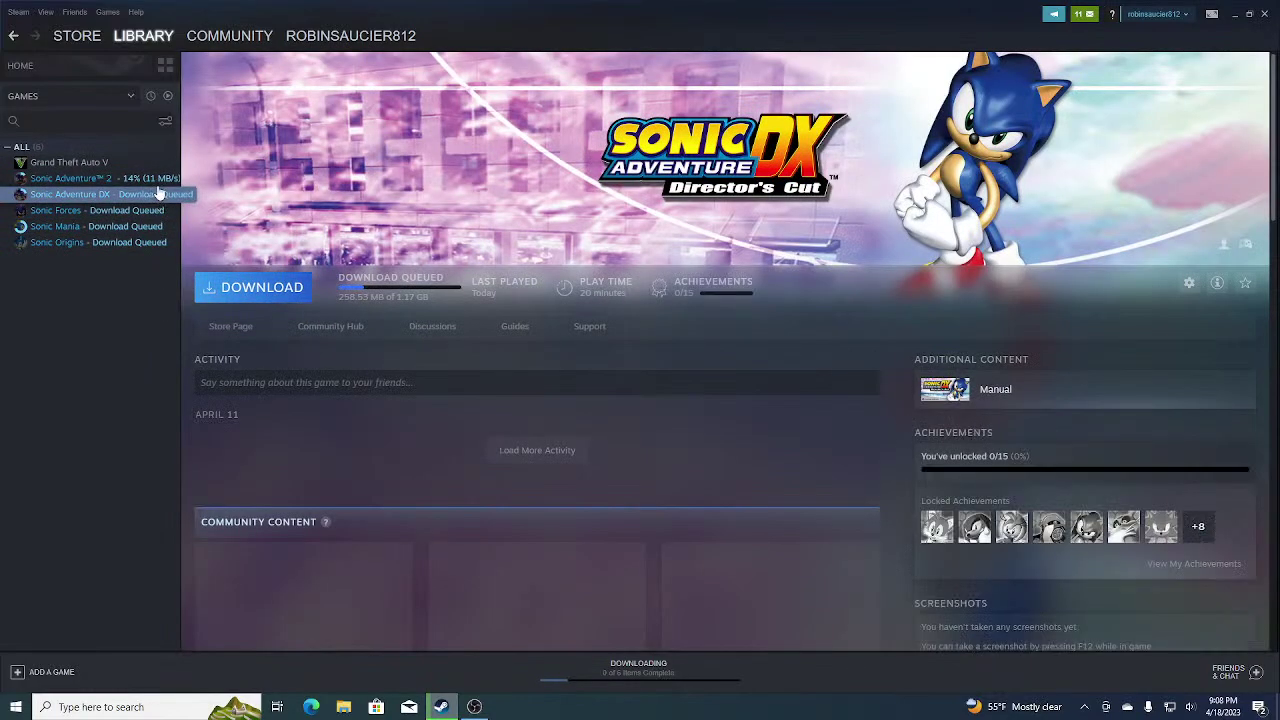
left_click(157, 181)
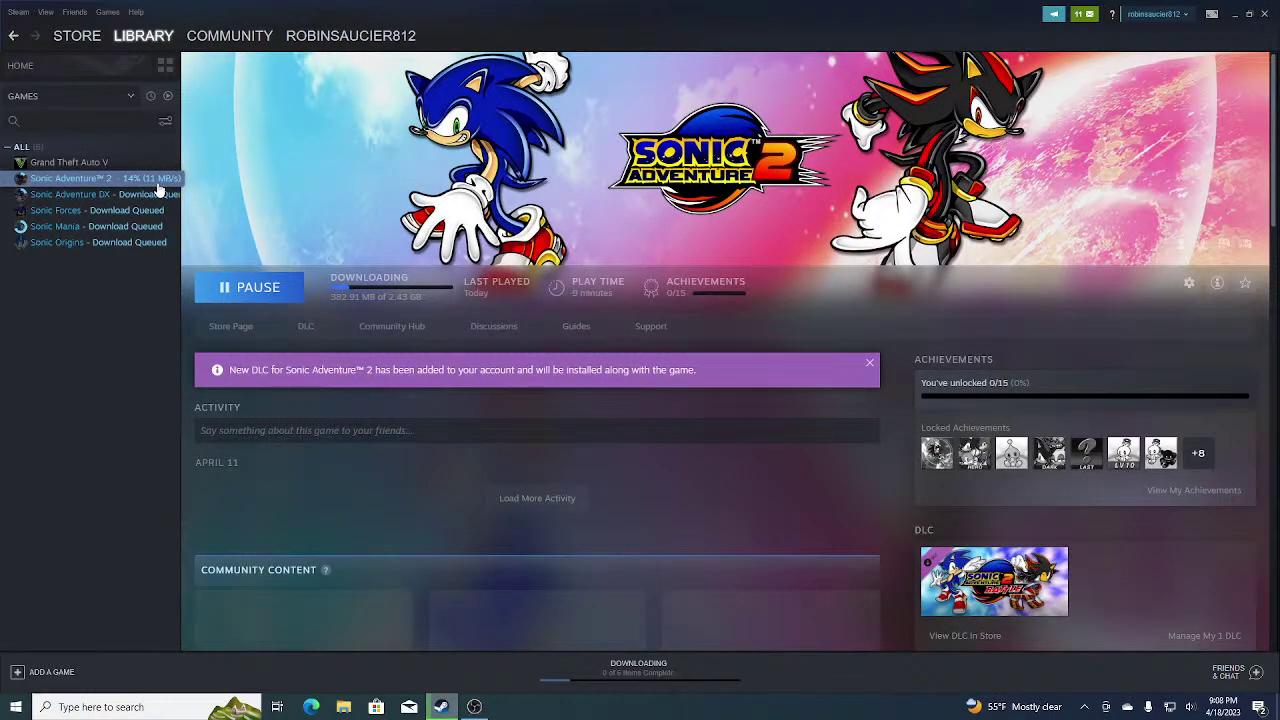
left_click(255, 288)
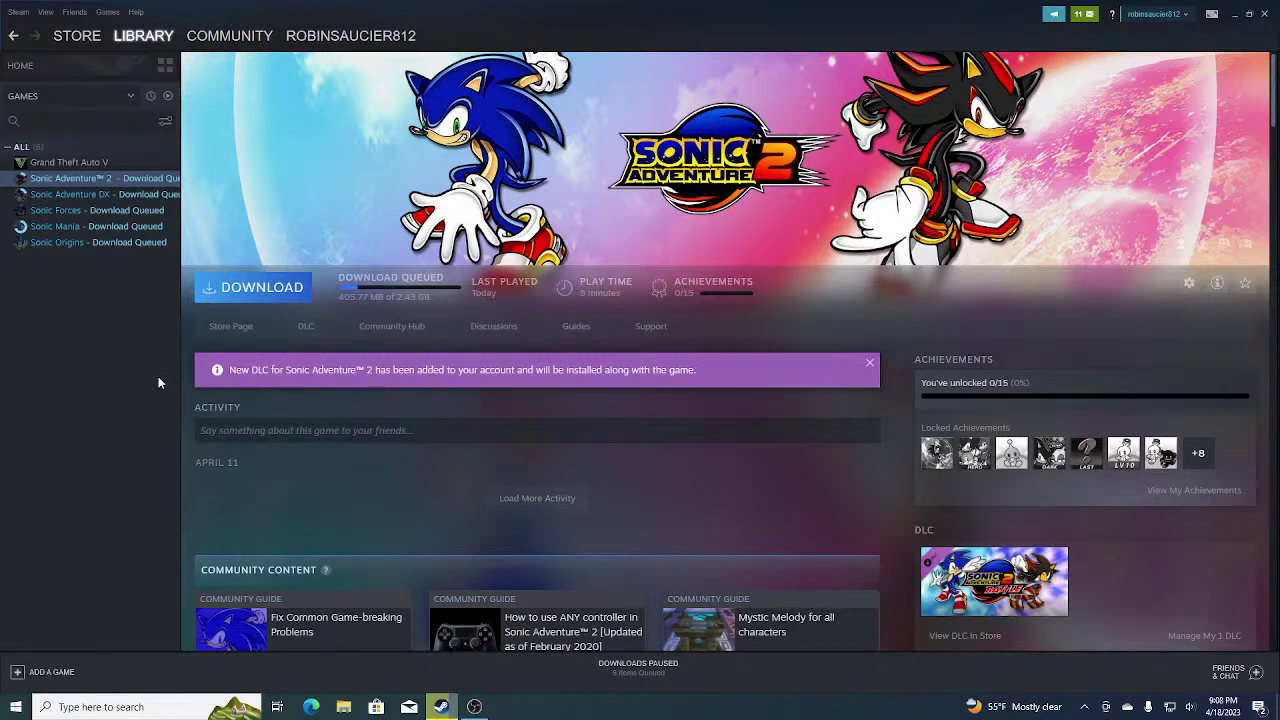
left_click(1265, 13)
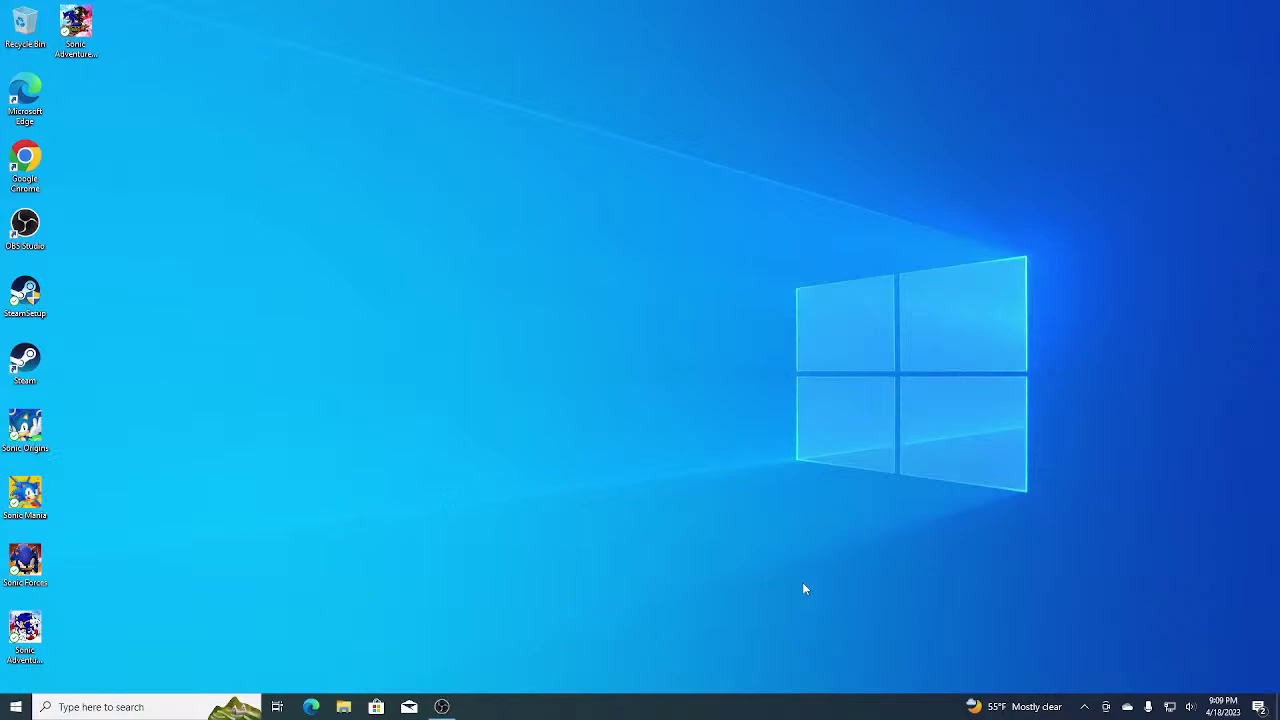
Step: Check the Windows notifications panel, then bring OBS Studio back on screen
left_click(1258, 707)
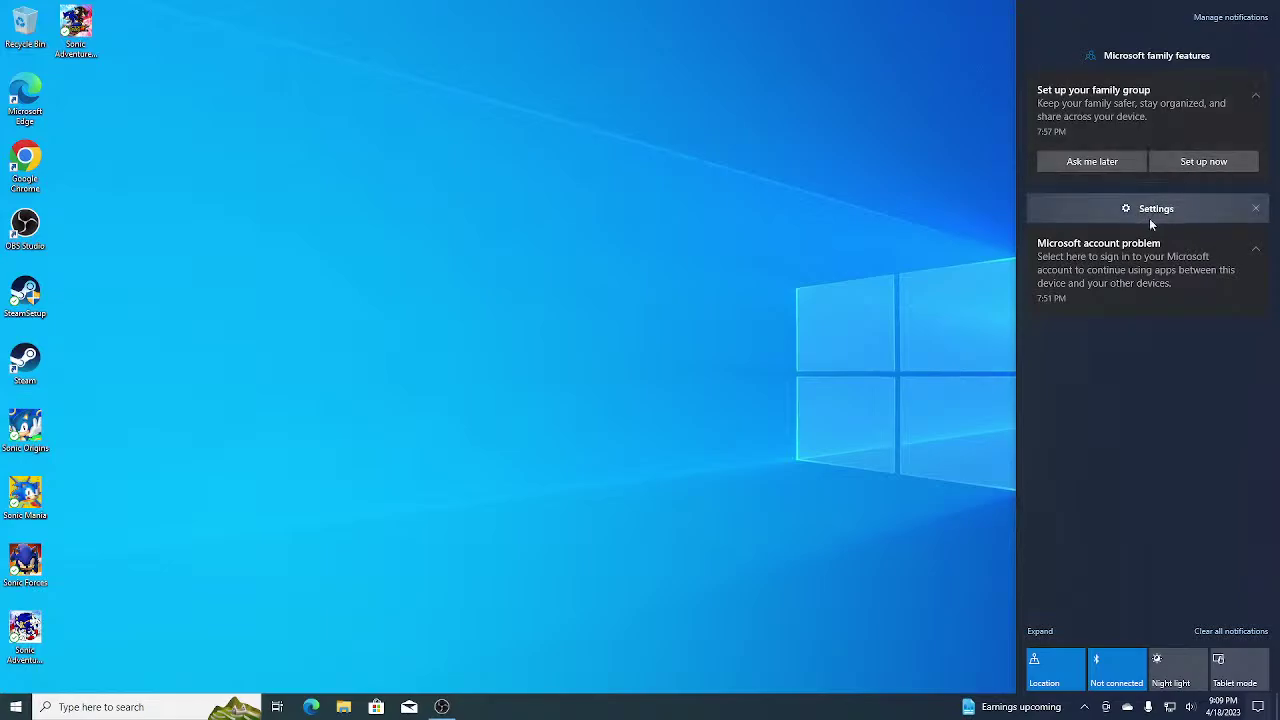
left_click(869, 516)
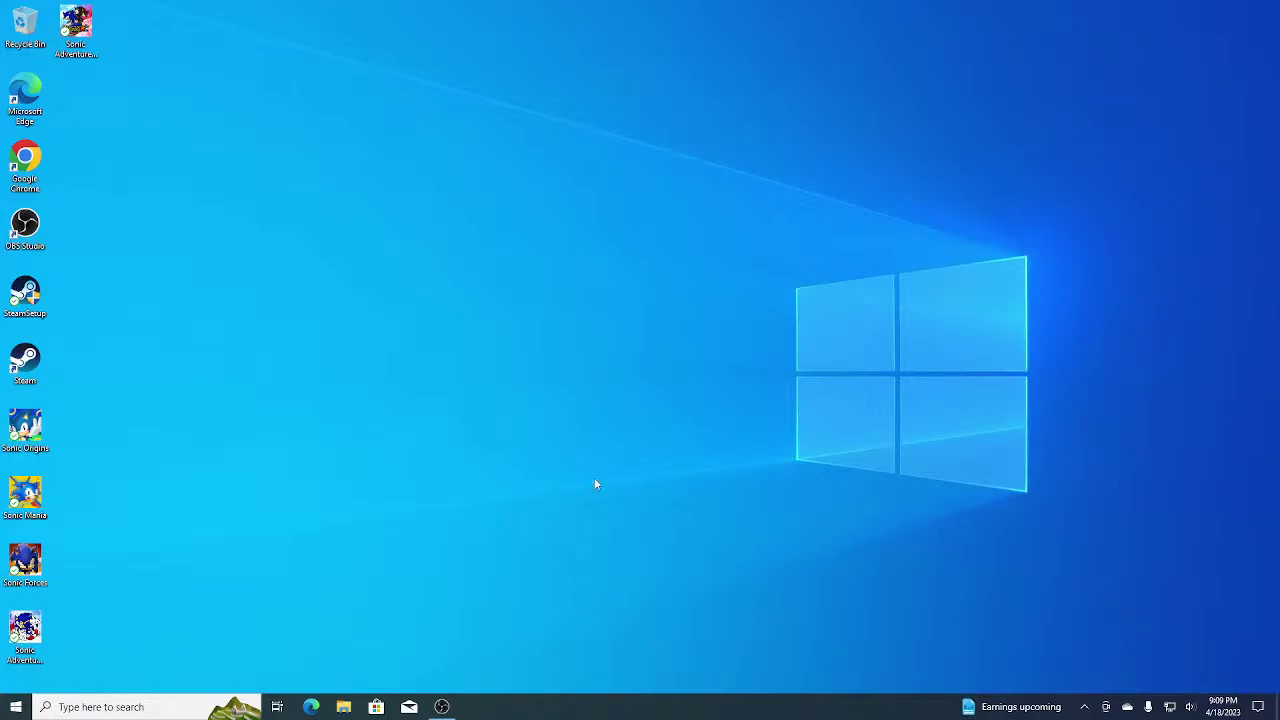
left_click(442, 706)
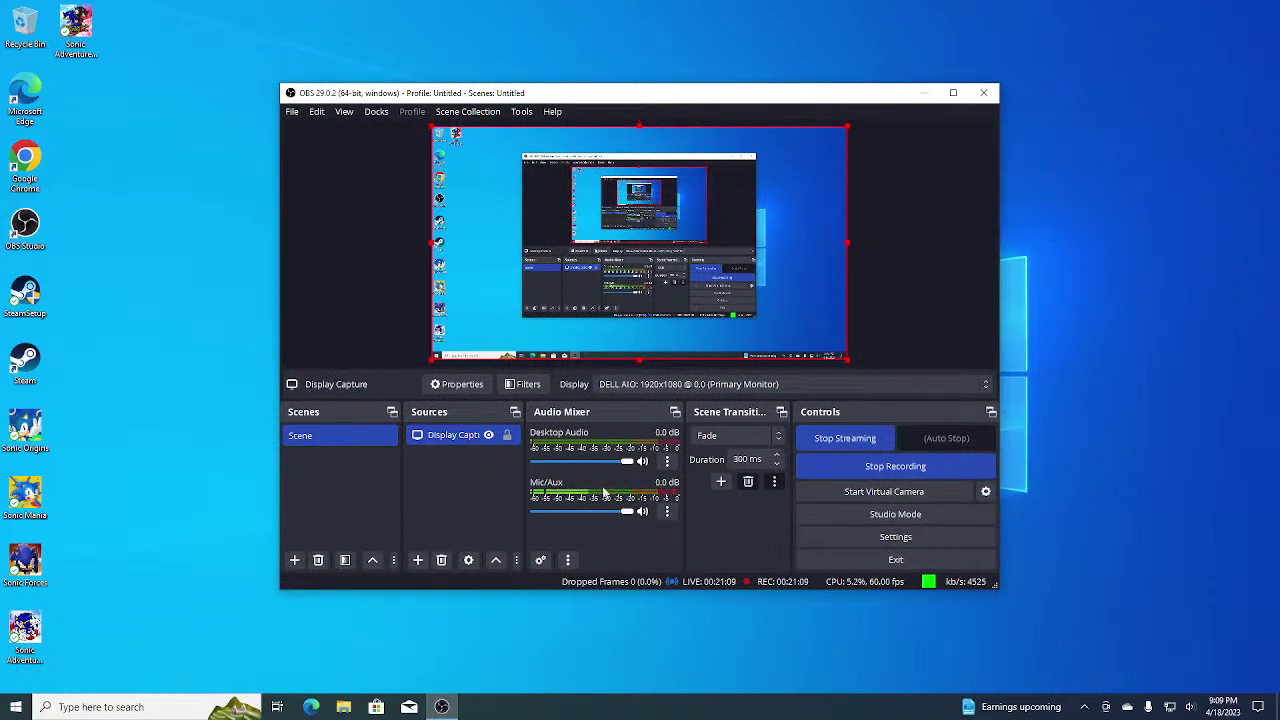
Step: Stop the OBS recording while streaming continues, and minimize OBS
left_click(871, 470)
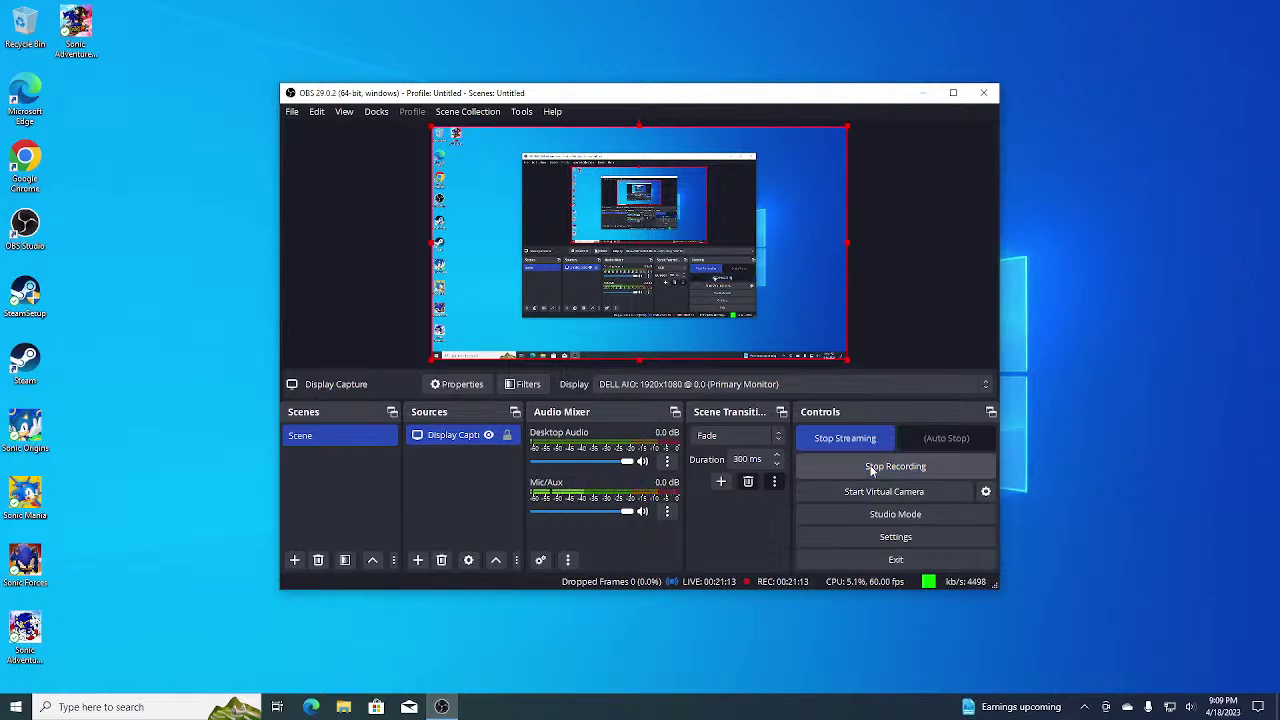
left_click(919, 92)
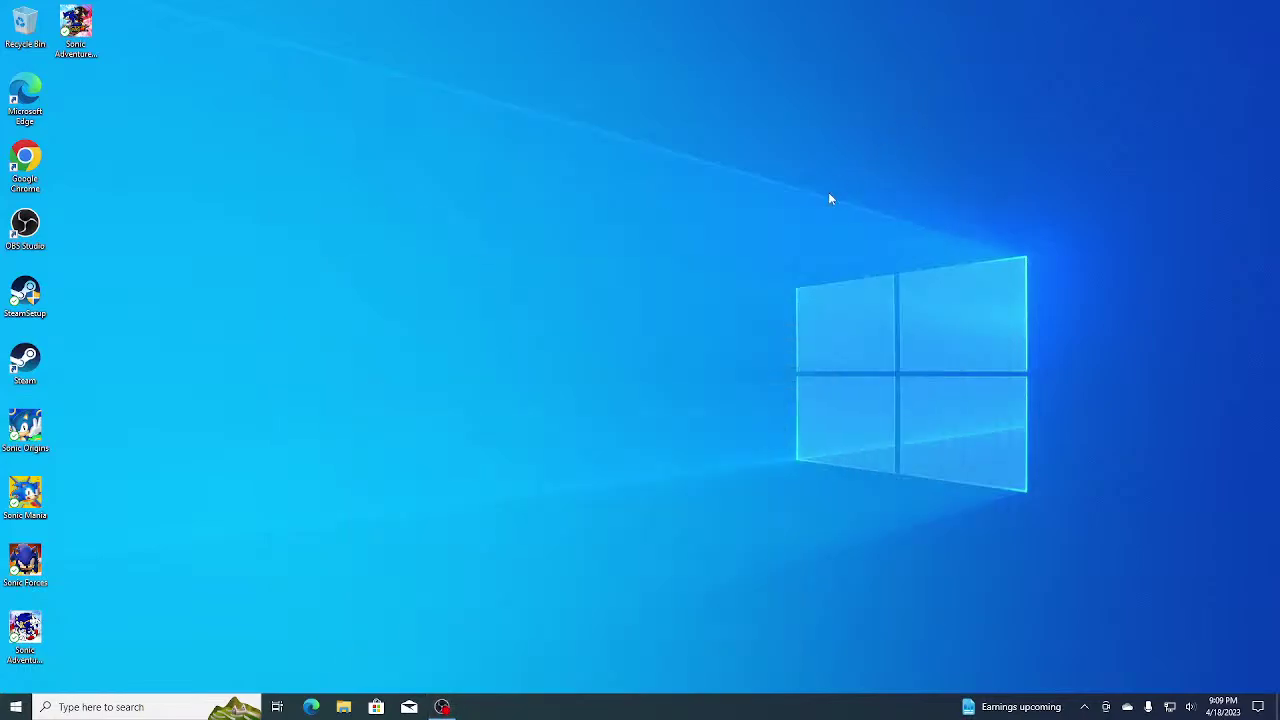
Step: Copy the recorded MKV video from the Videos folder onto the U (D:) drive
left_click(343, 707)
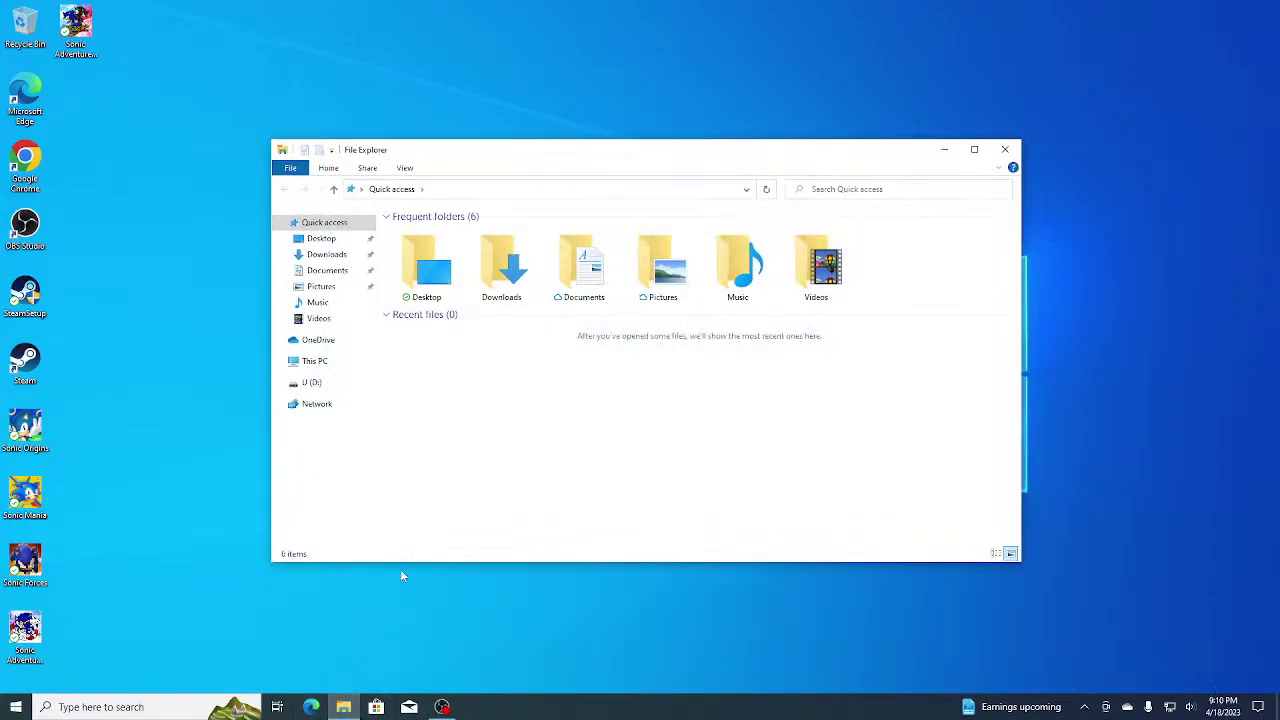
left_click(317, 322)
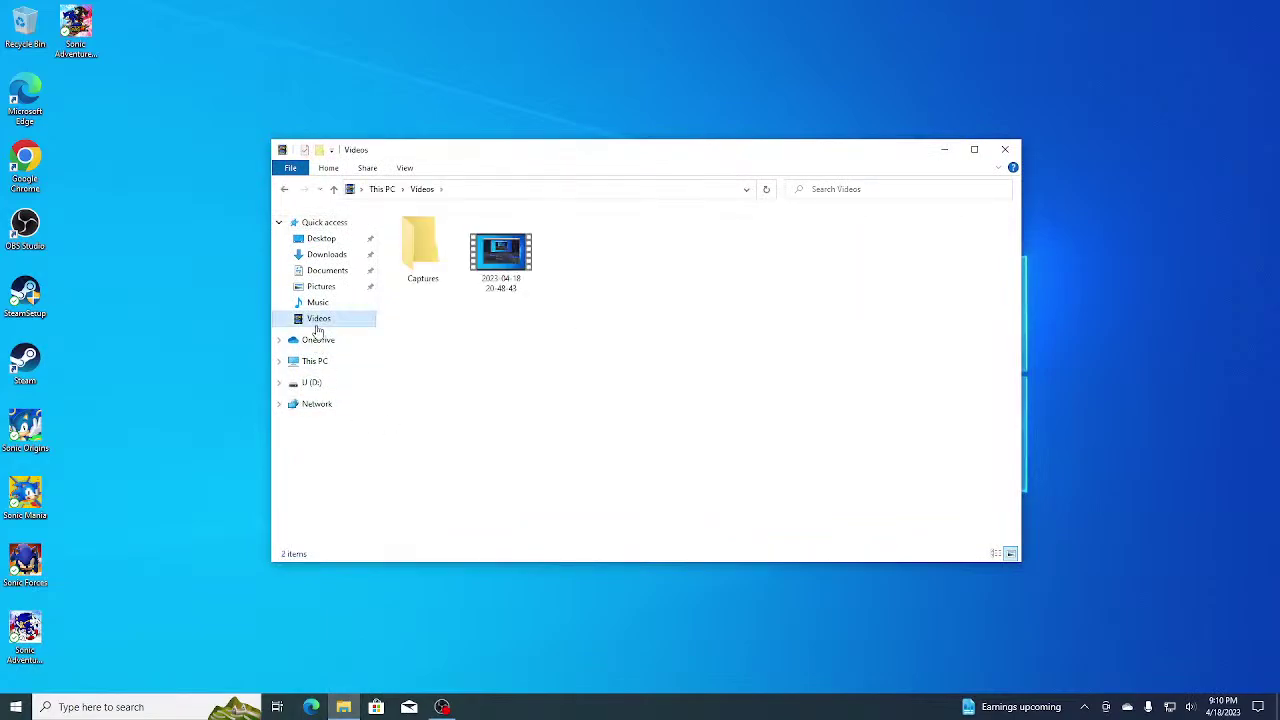
left_click_drag(491, 252, 364, 389)
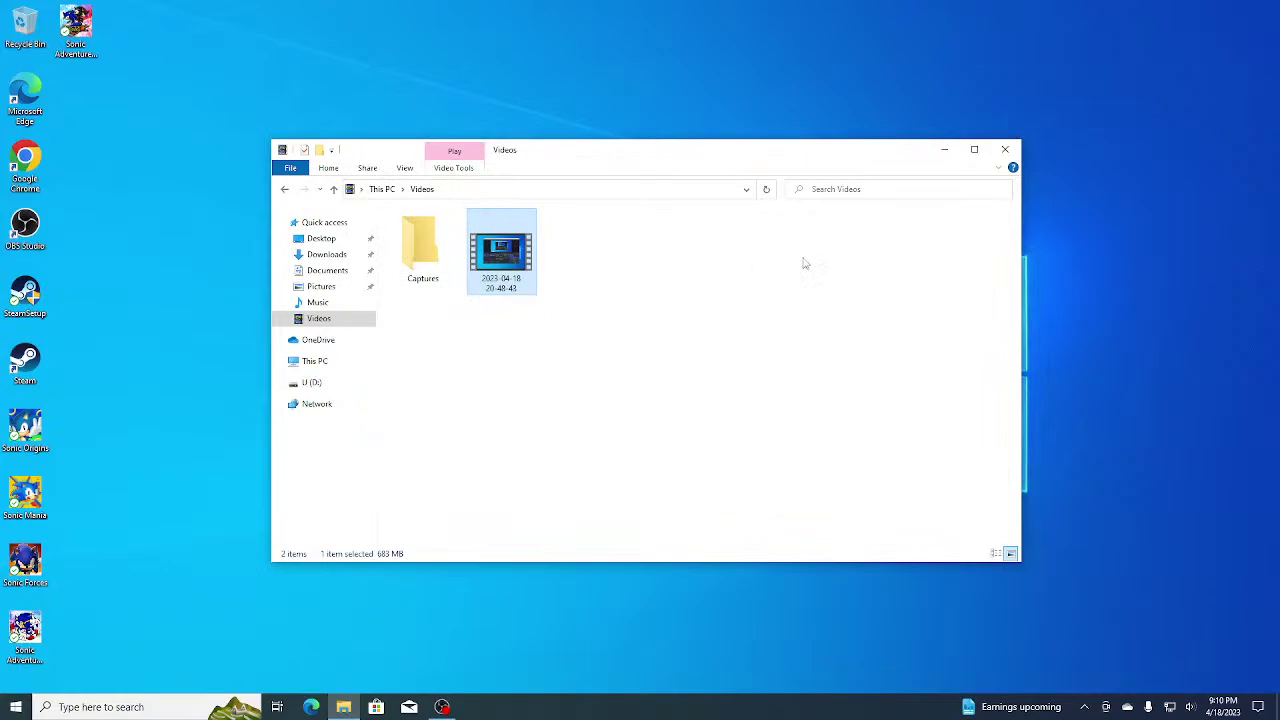
Step: Check the recording on U (D:) in Large icons view, then close File Explorer
left_click(312, 385)
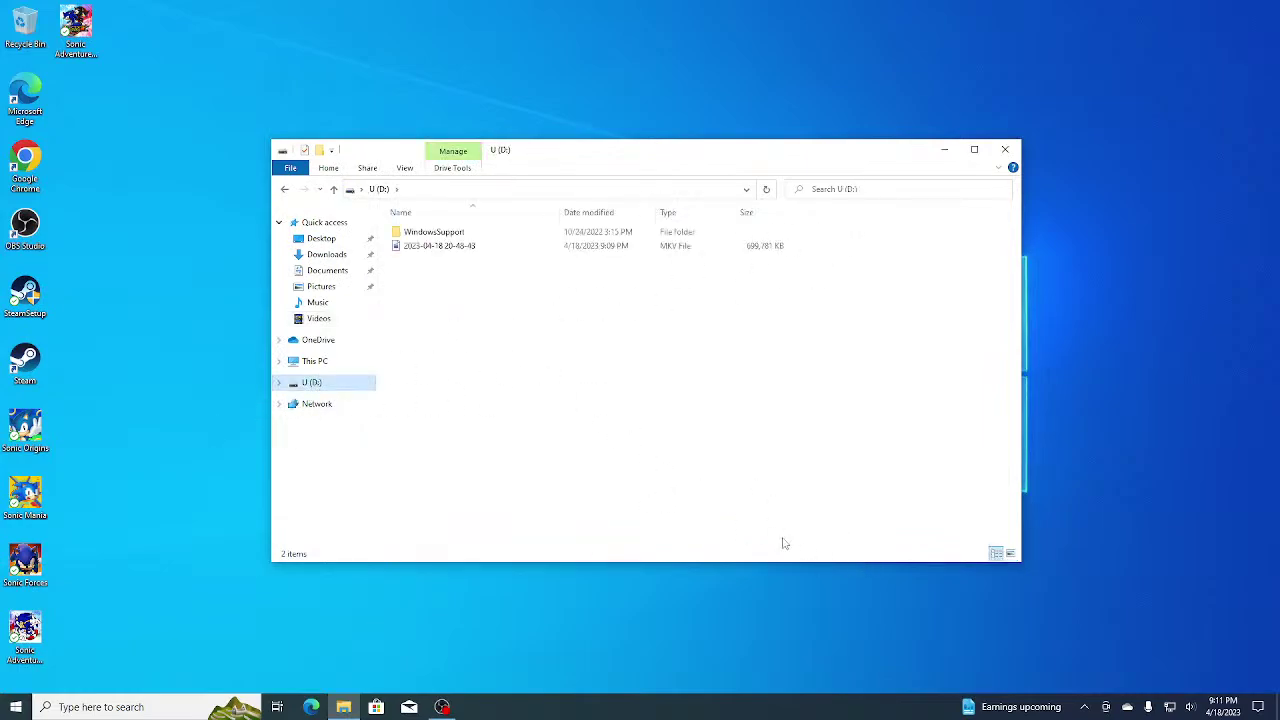
left_click(1010, 553)
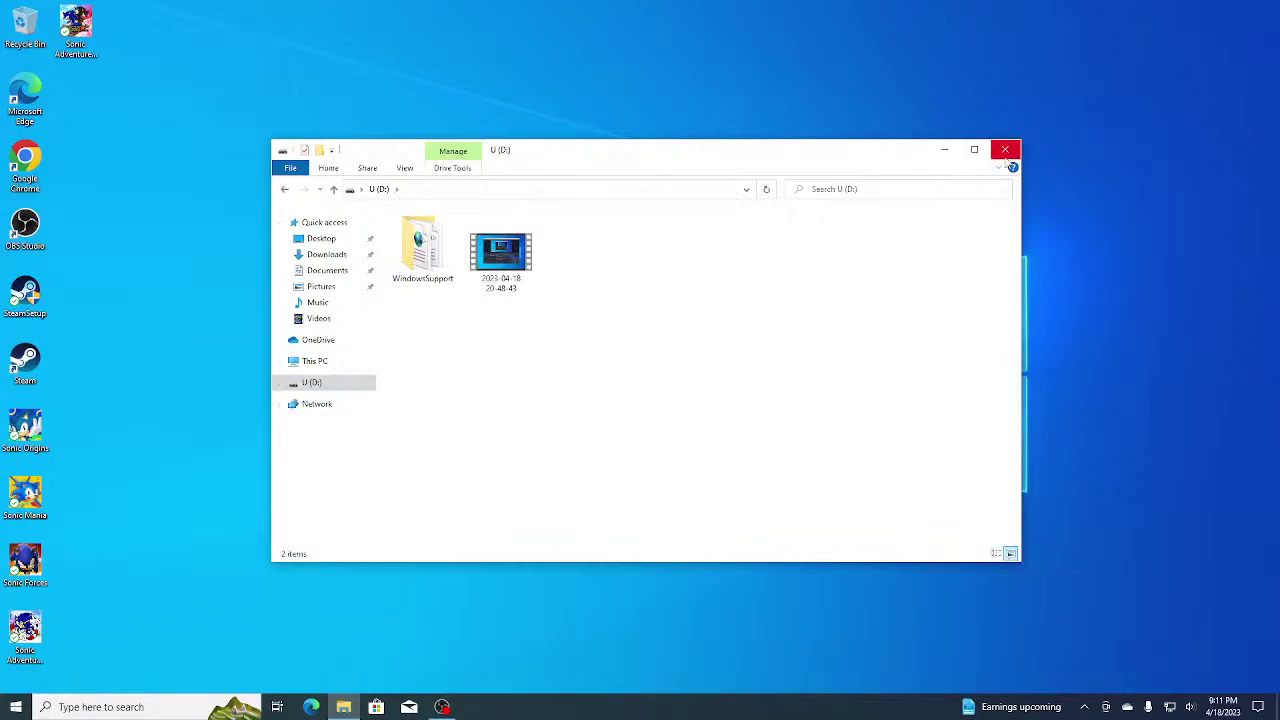
left_click(1005, 149)
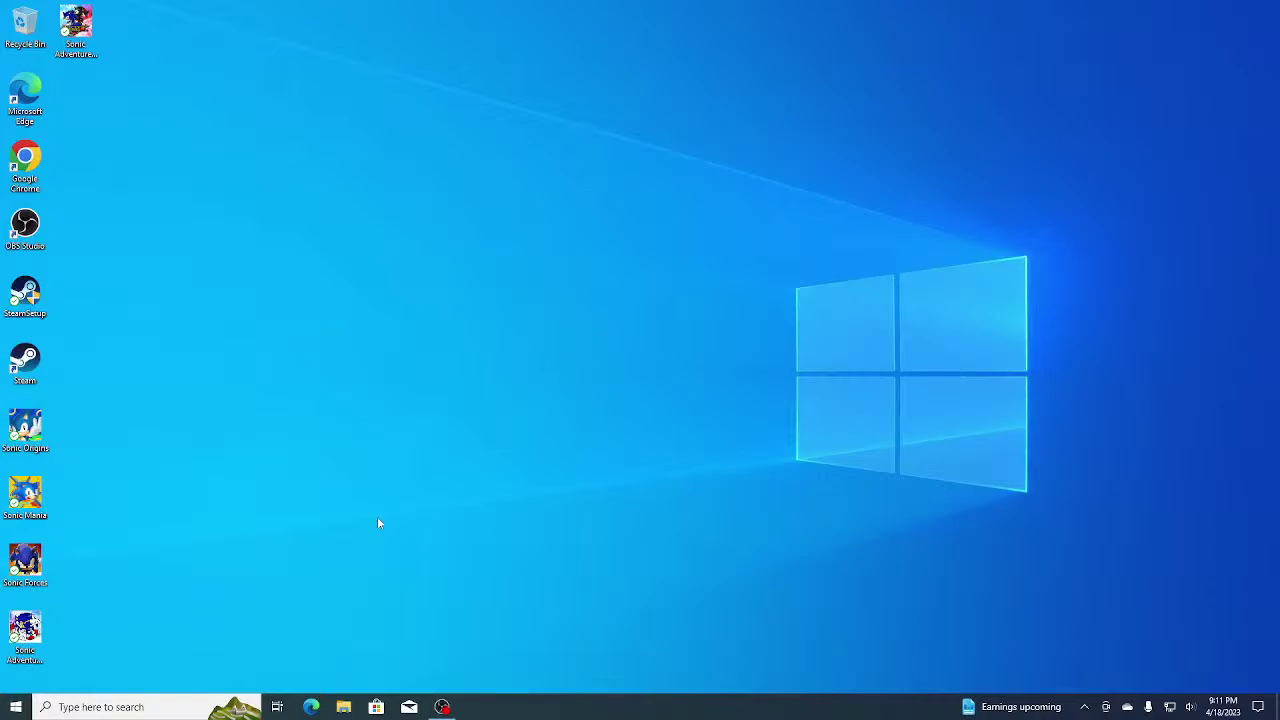
left_click(343, 707)
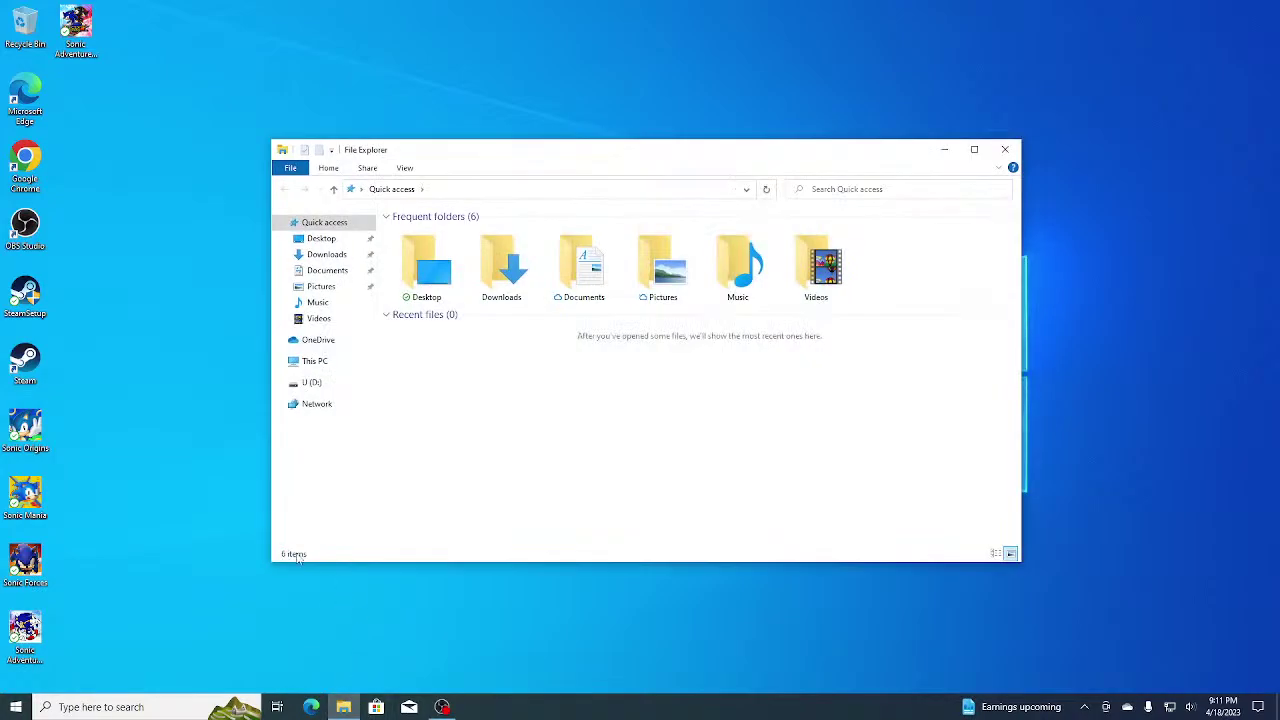
left_click(316, 362)
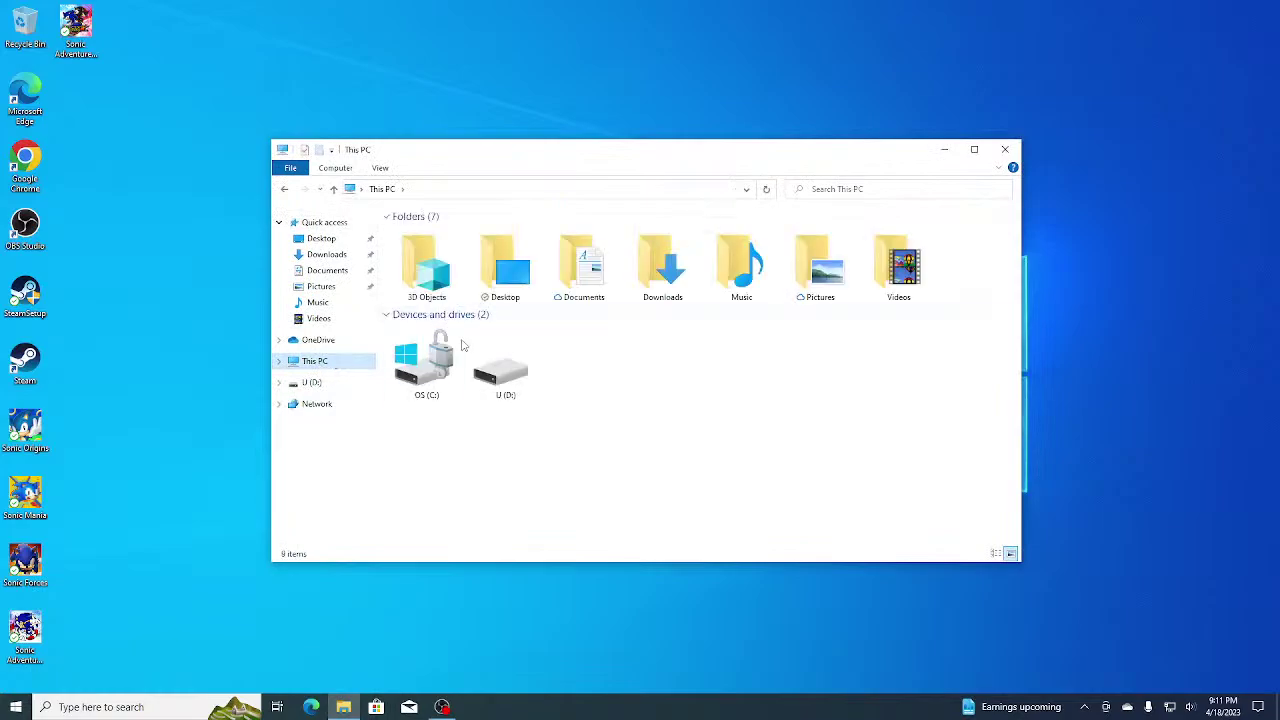
left_click(995, 553)
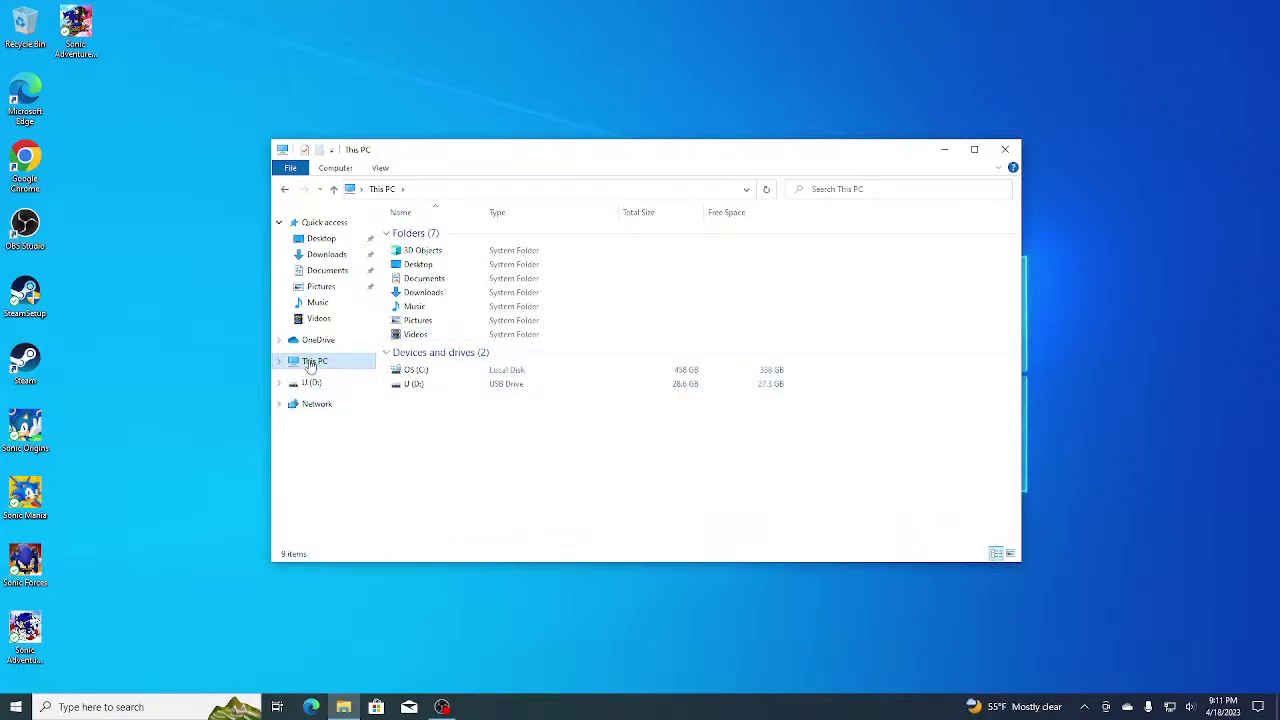
left_click(447, 376)
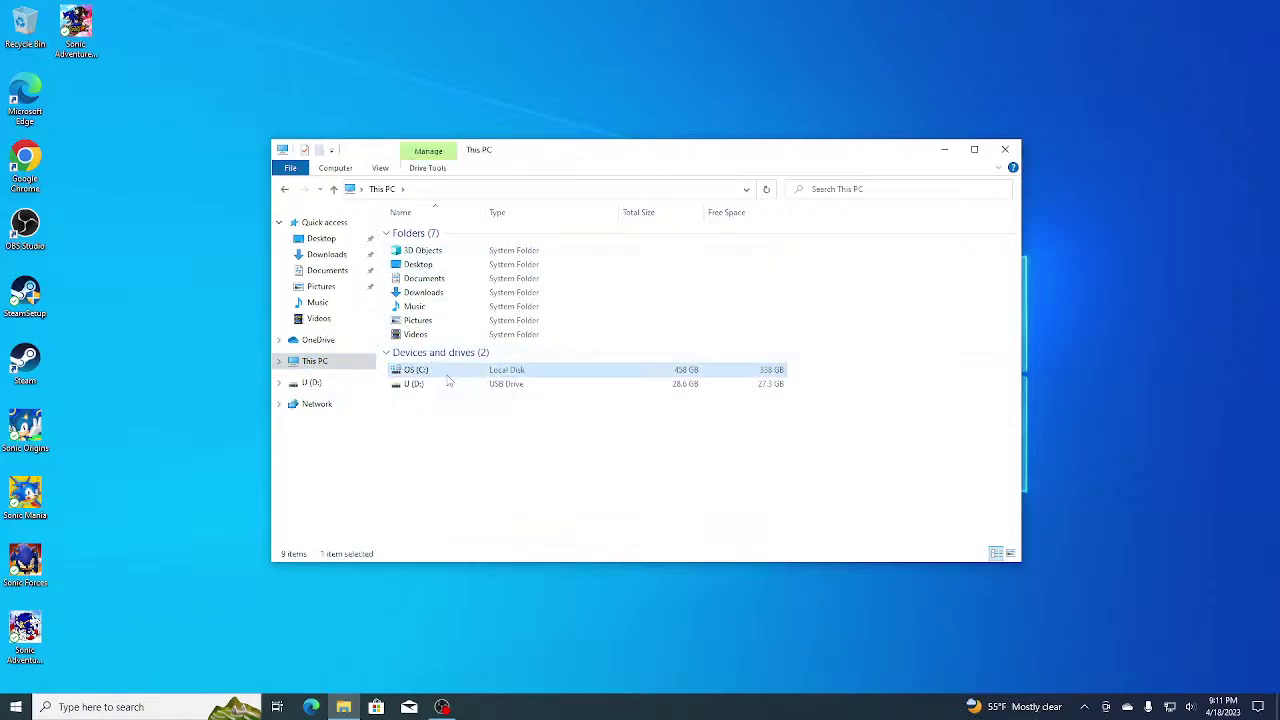
double_click(448, 375)
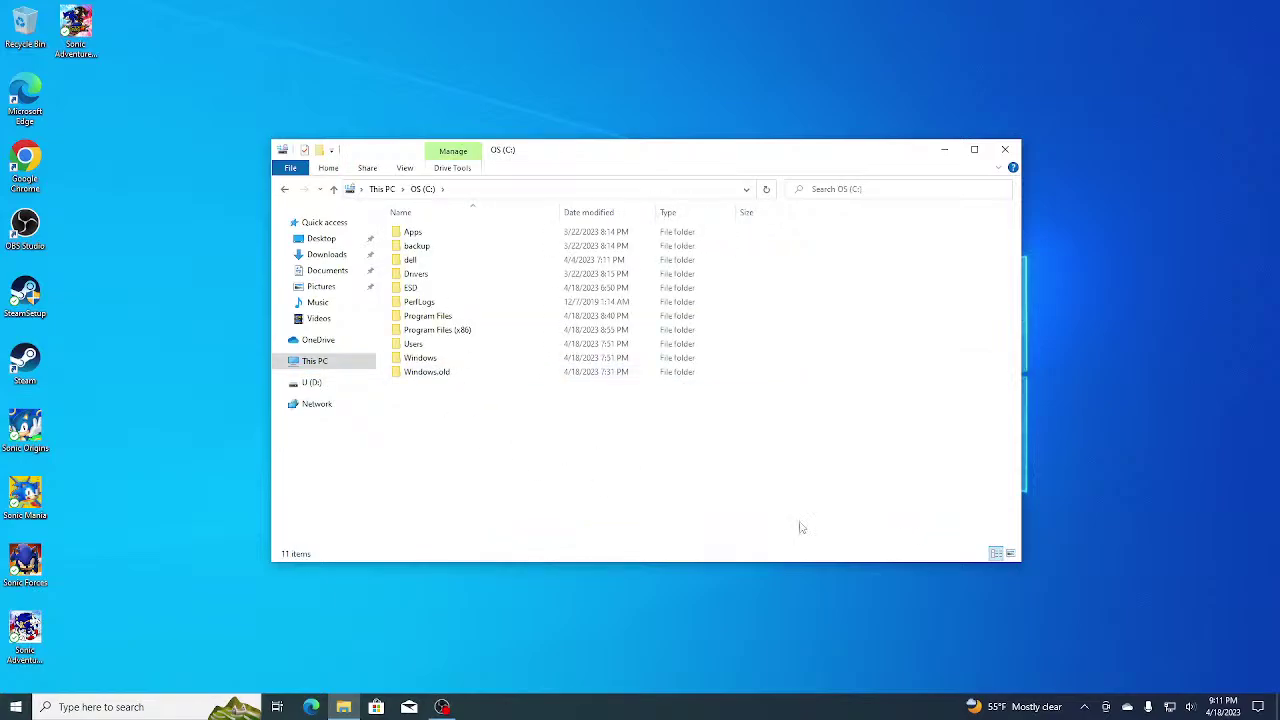
left_click(1009, 554)
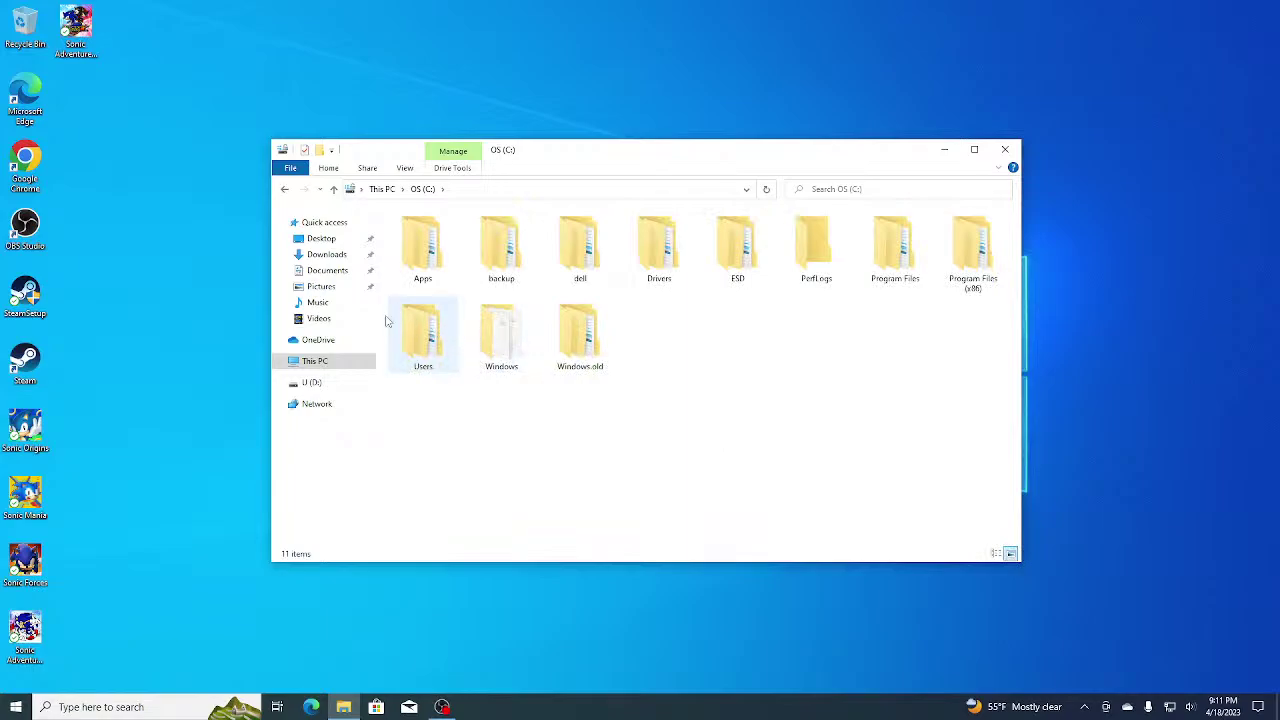
left_click(284, 190)
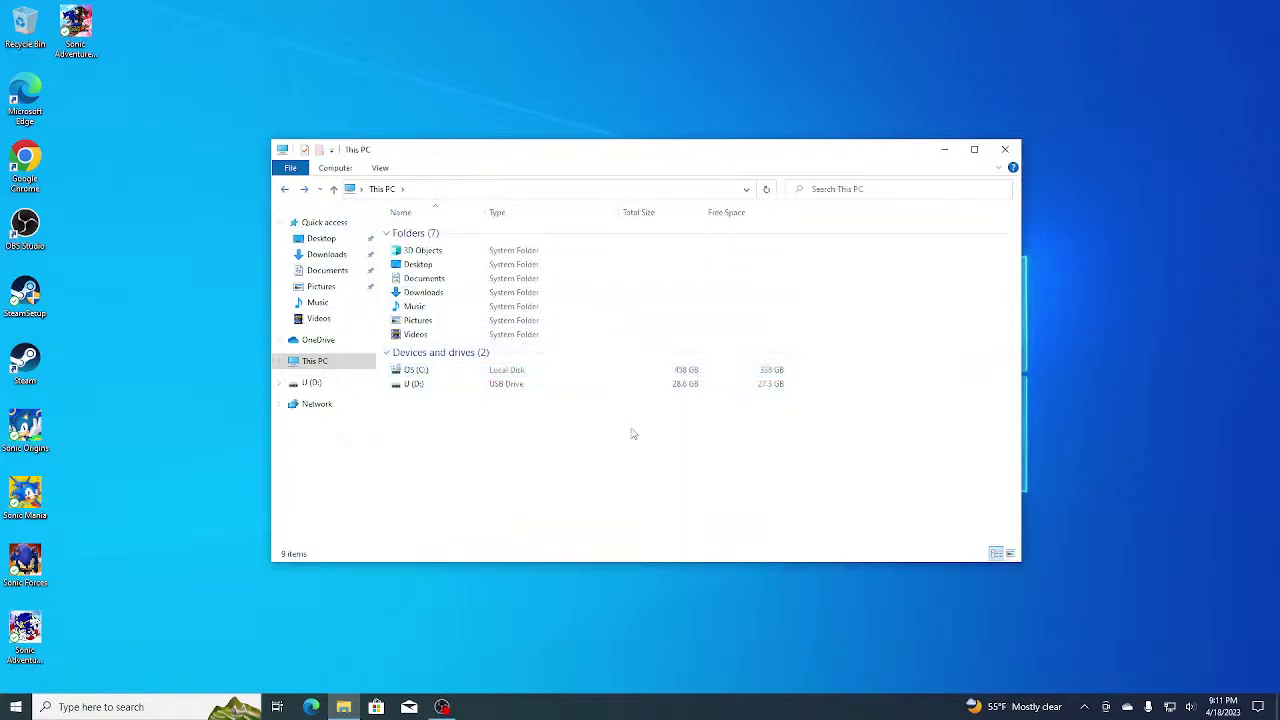
left_click(1010, 553)
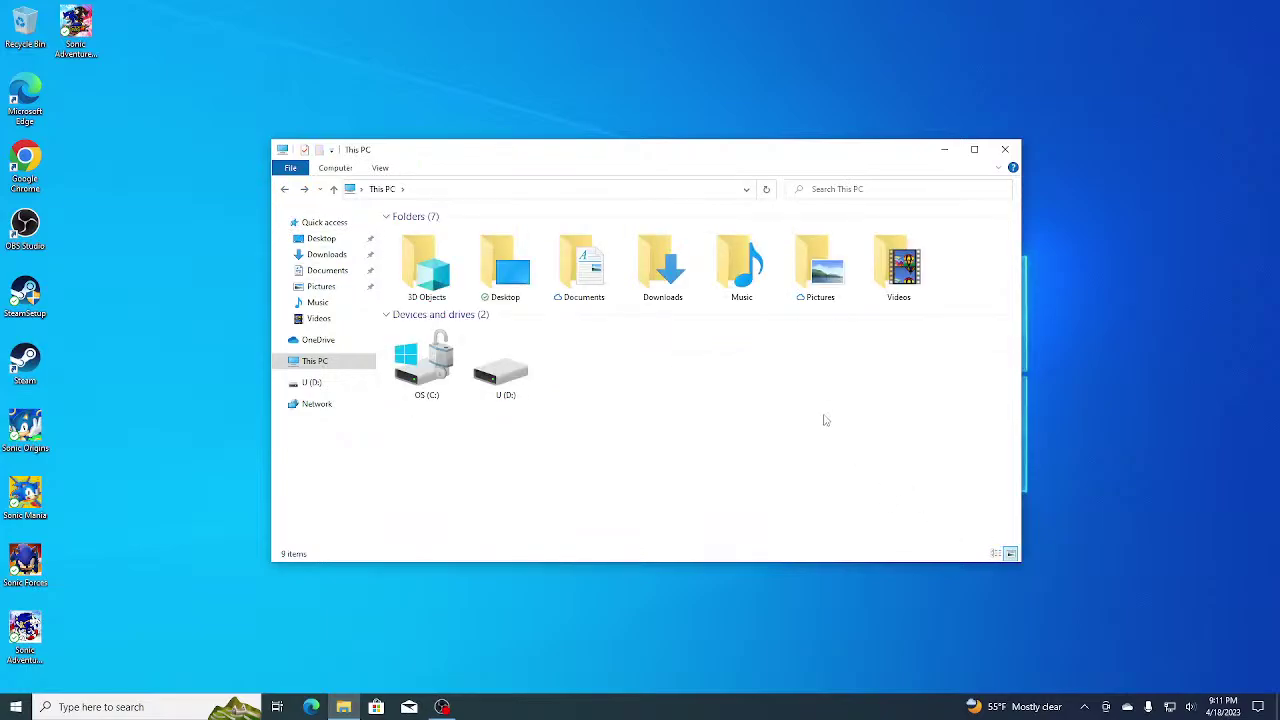
left_click(974, 149)
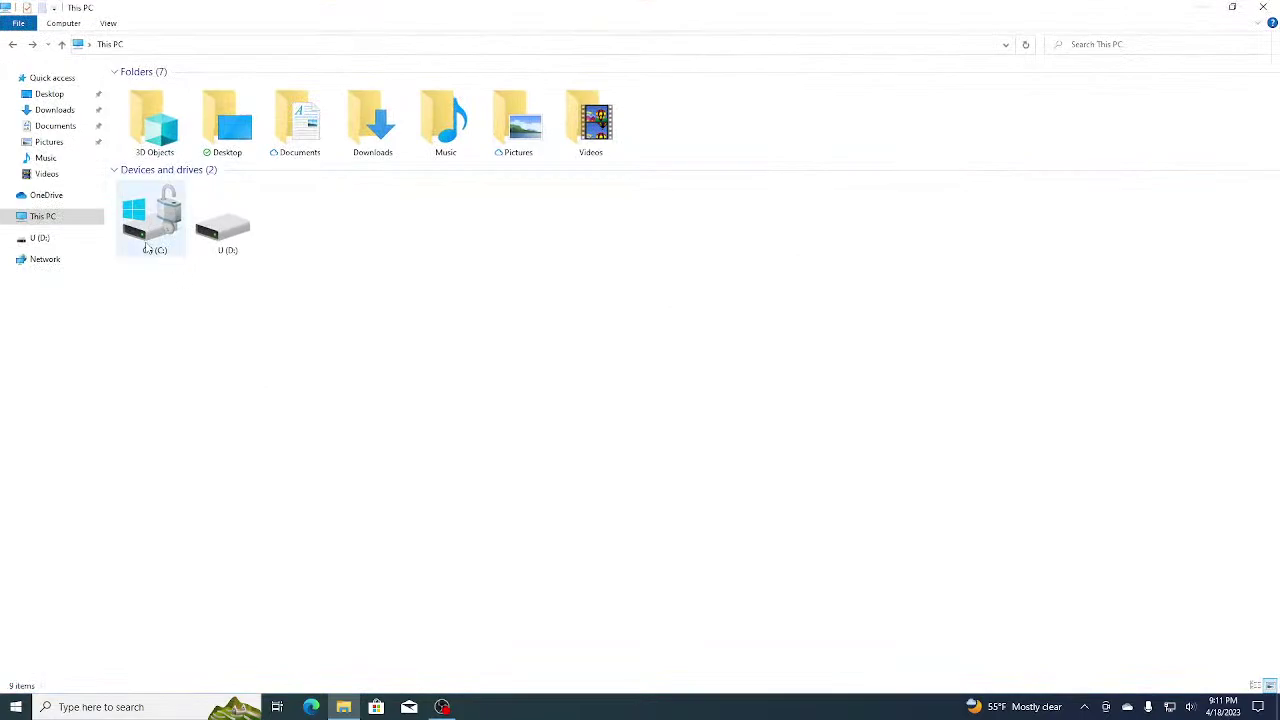
double_click(198, 249)
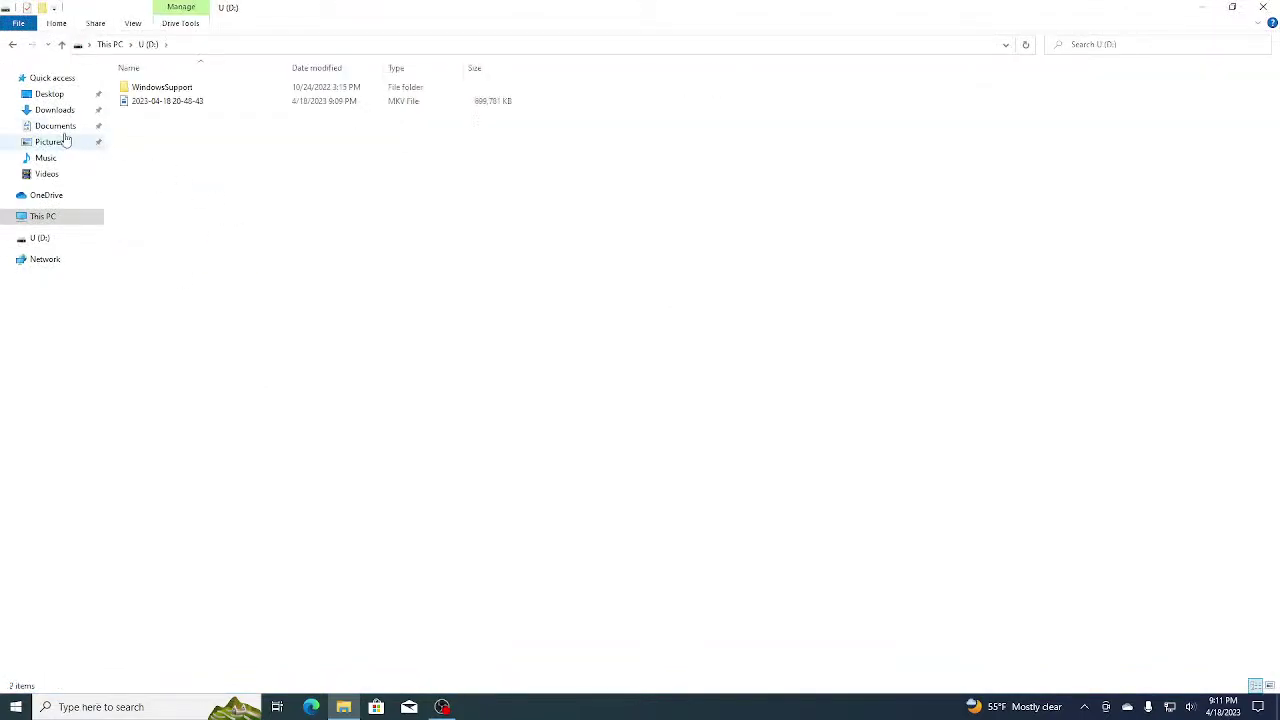
left_click(13, 45)
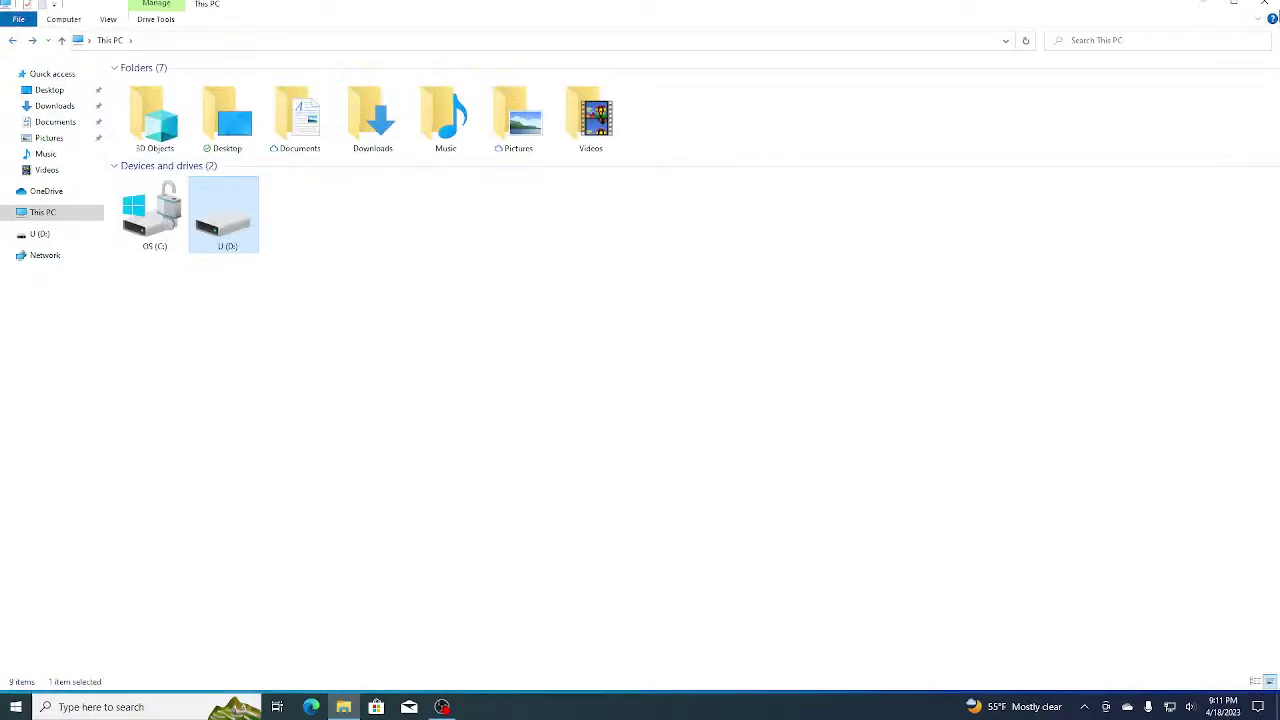
left_click(1232, 7)
left_click(1263, 10)
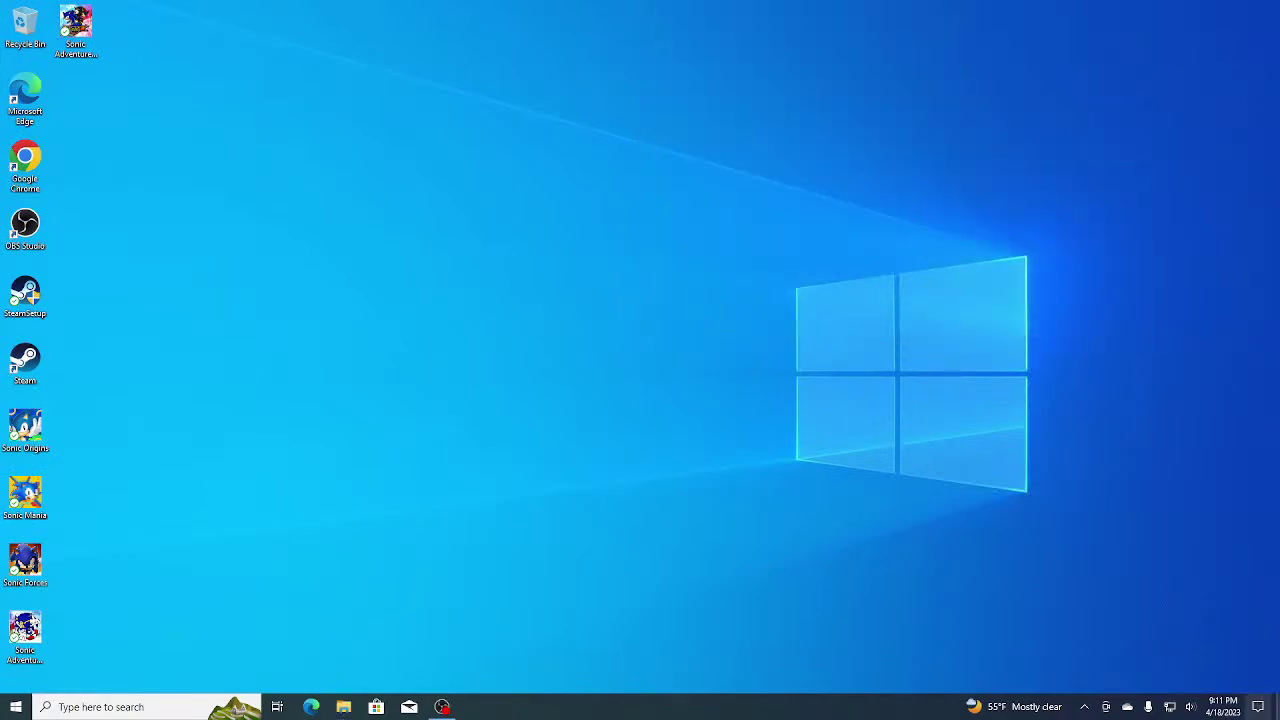
Step: From the Microsoft account problem notification, fix the accounts that need attention
left_click(1264, 707)
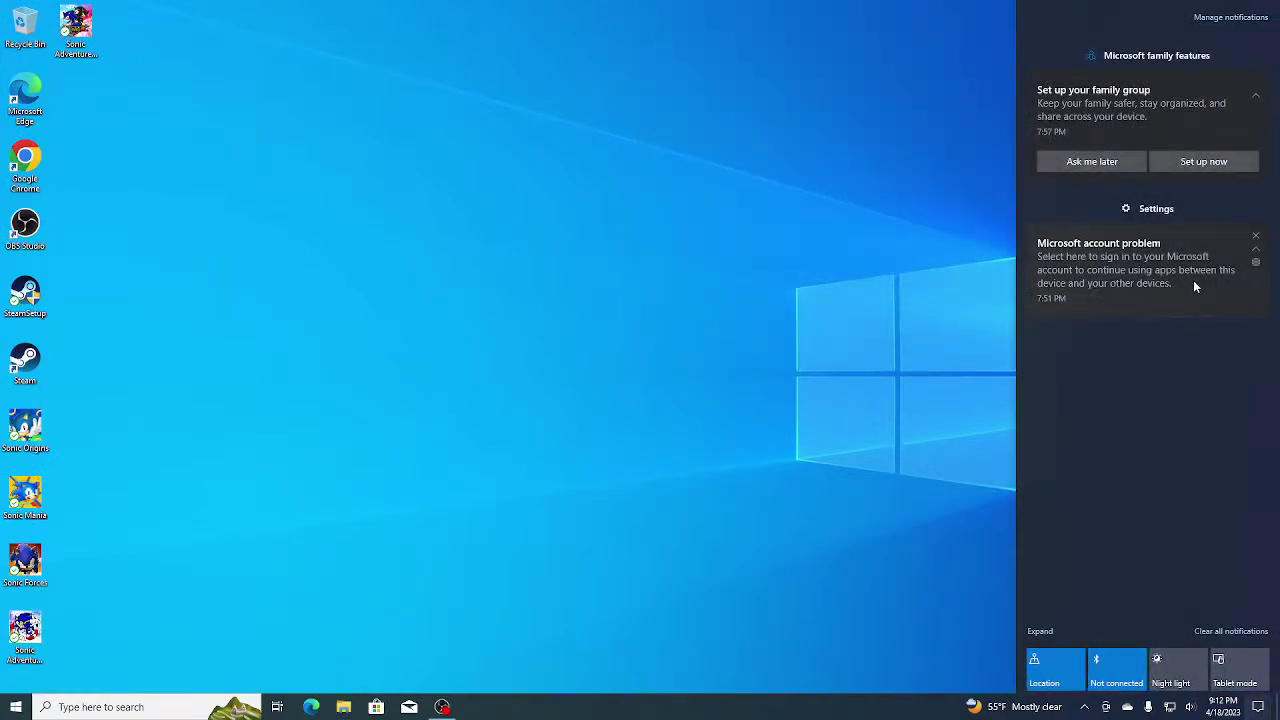
left_click(1185, 264)
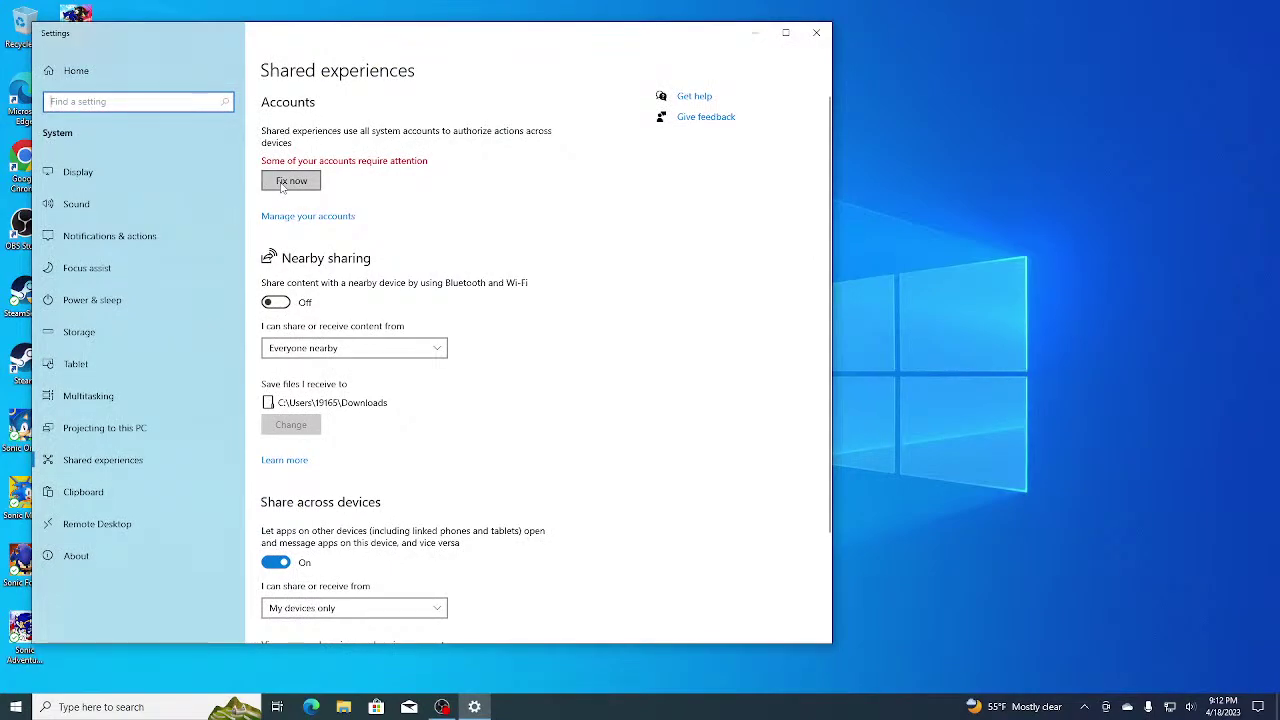
left_click(282, 184)
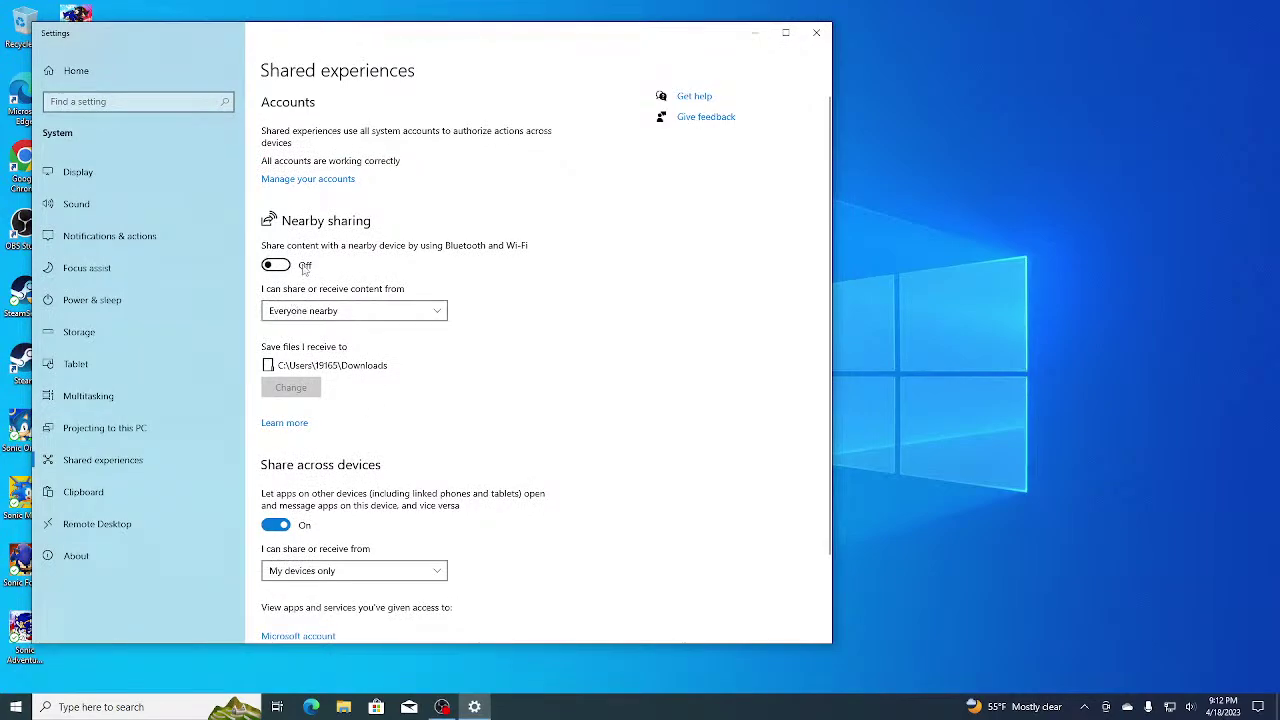
Step: Turn Nearby sharing on, set cross-device sharing to Everyone nearby, and close Settings
left_click(289, 270)
left_click(323, 570)
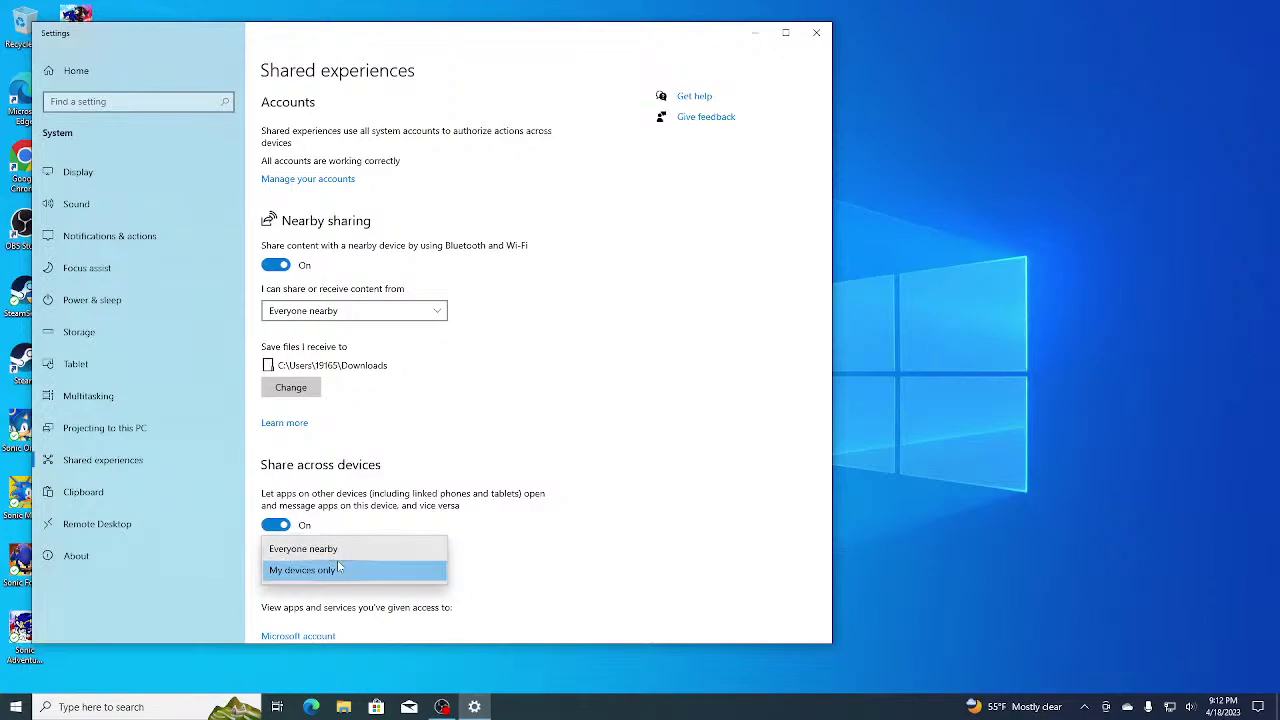
key("Escape")
scroll(414, 556, "down", 2)
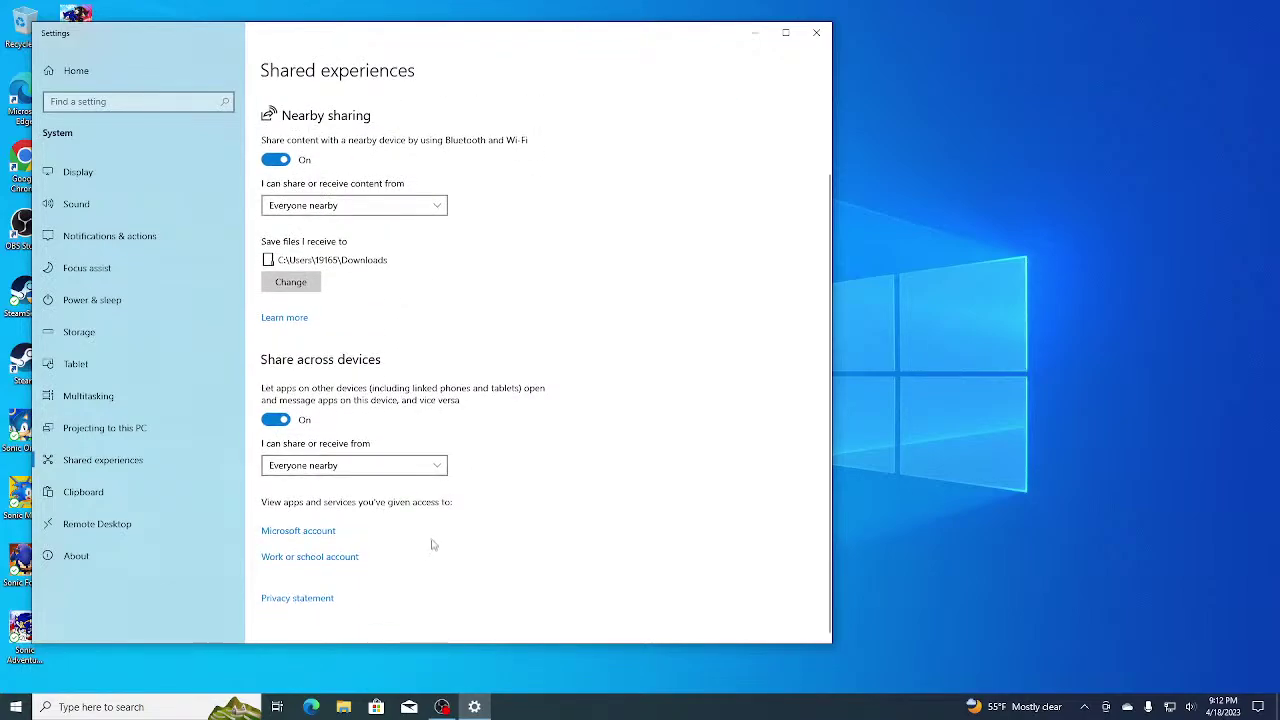
scroll(431, 543, "up", 2)
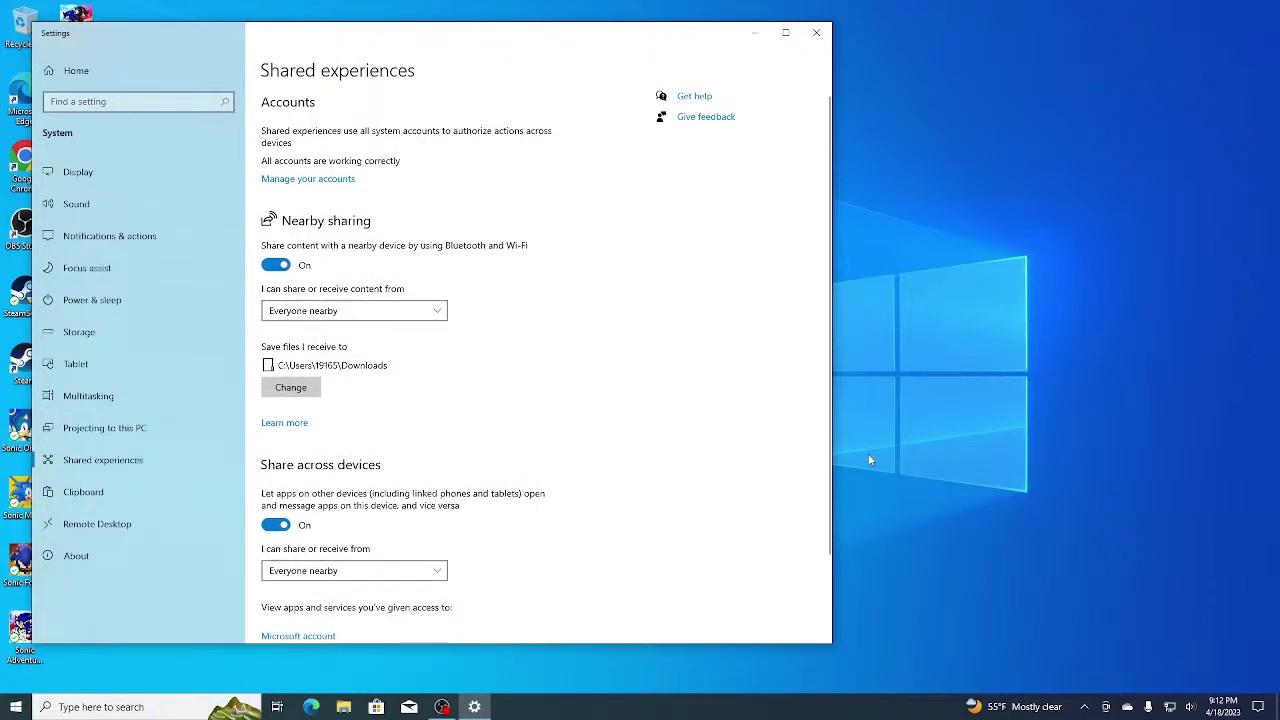
left_click(816, 32)
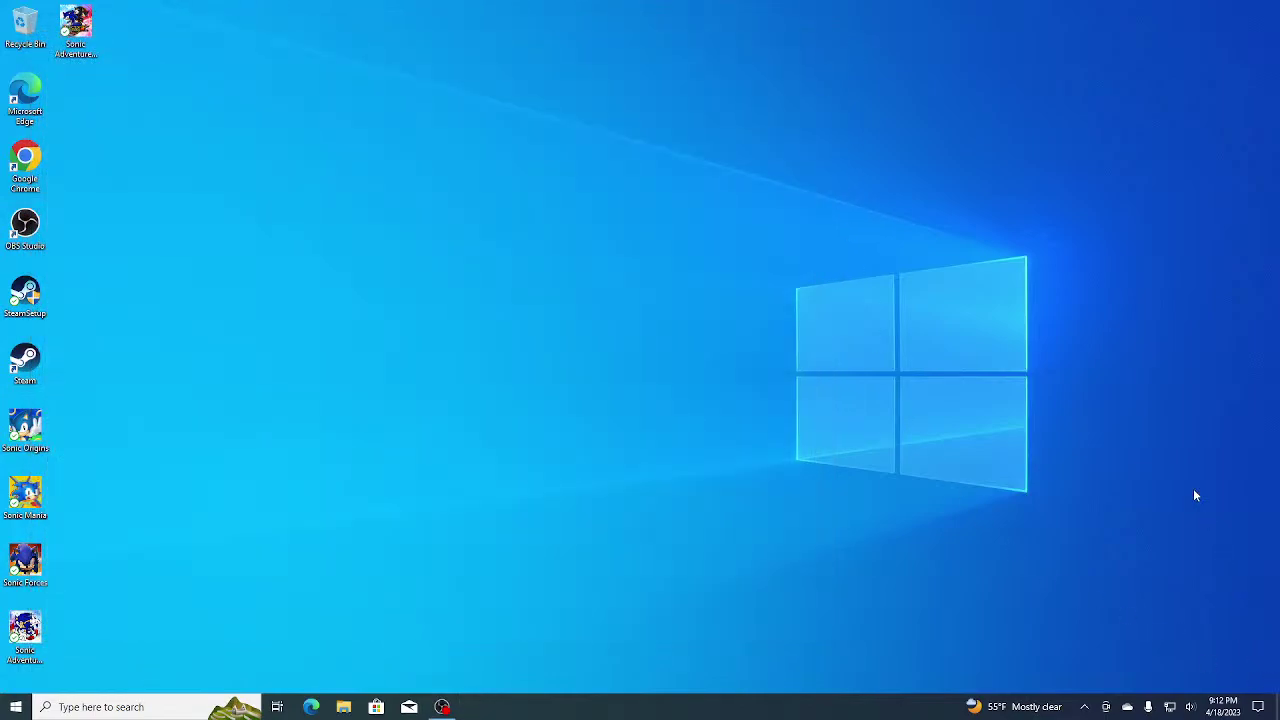
Step: Use the family group notification in Action Center to open Family & other users
left_click(1258, 707)
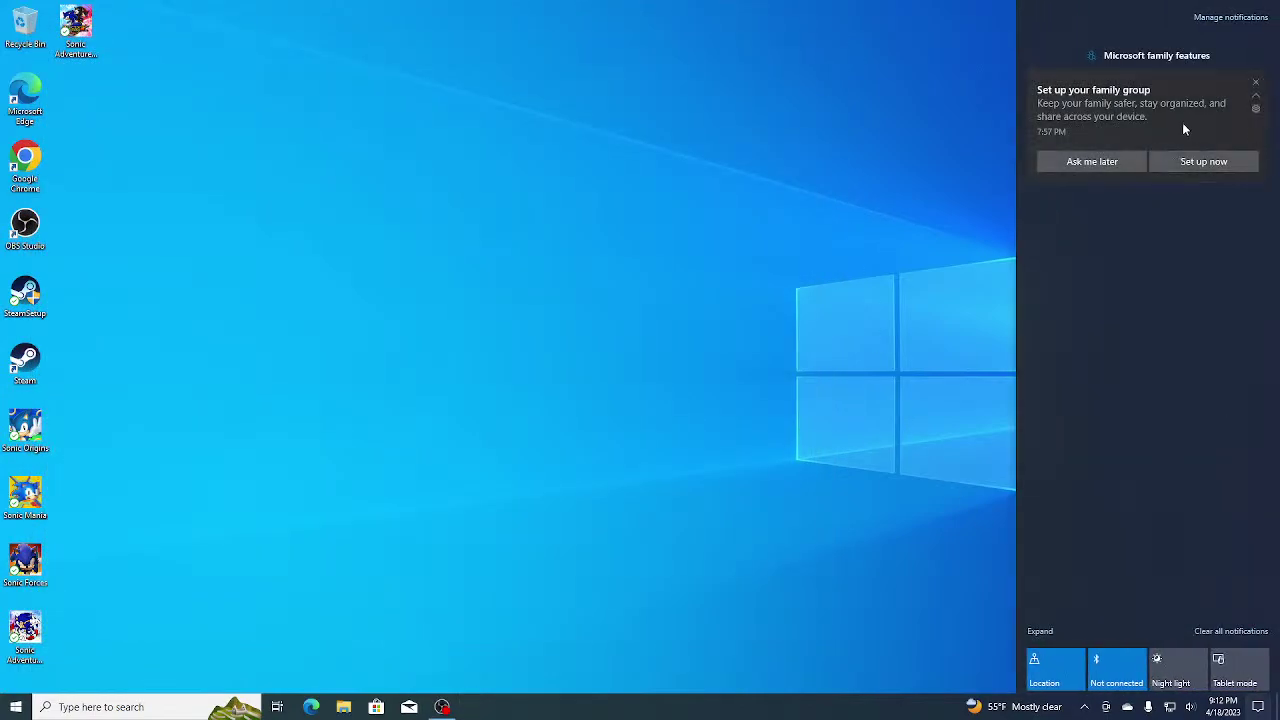
left_click(1200, 161)
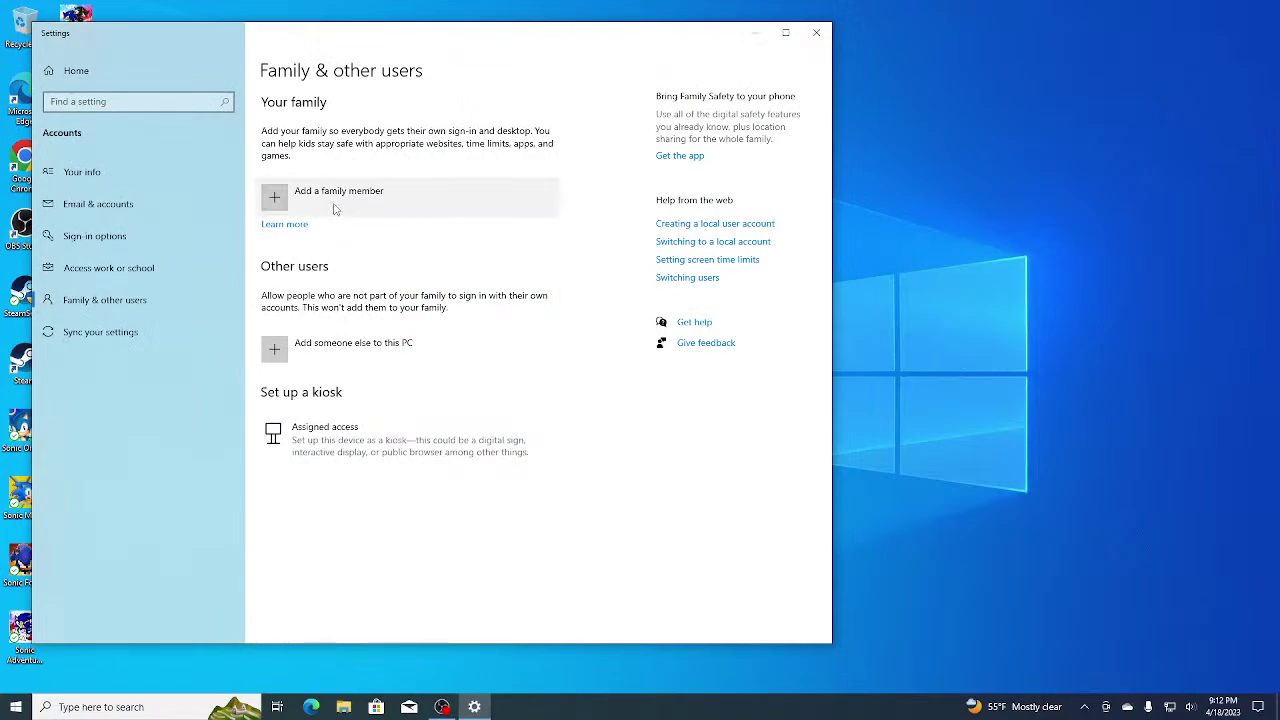
Step: Add a family member by entering their email address, then choose to create a child account
left_click(335, 208)
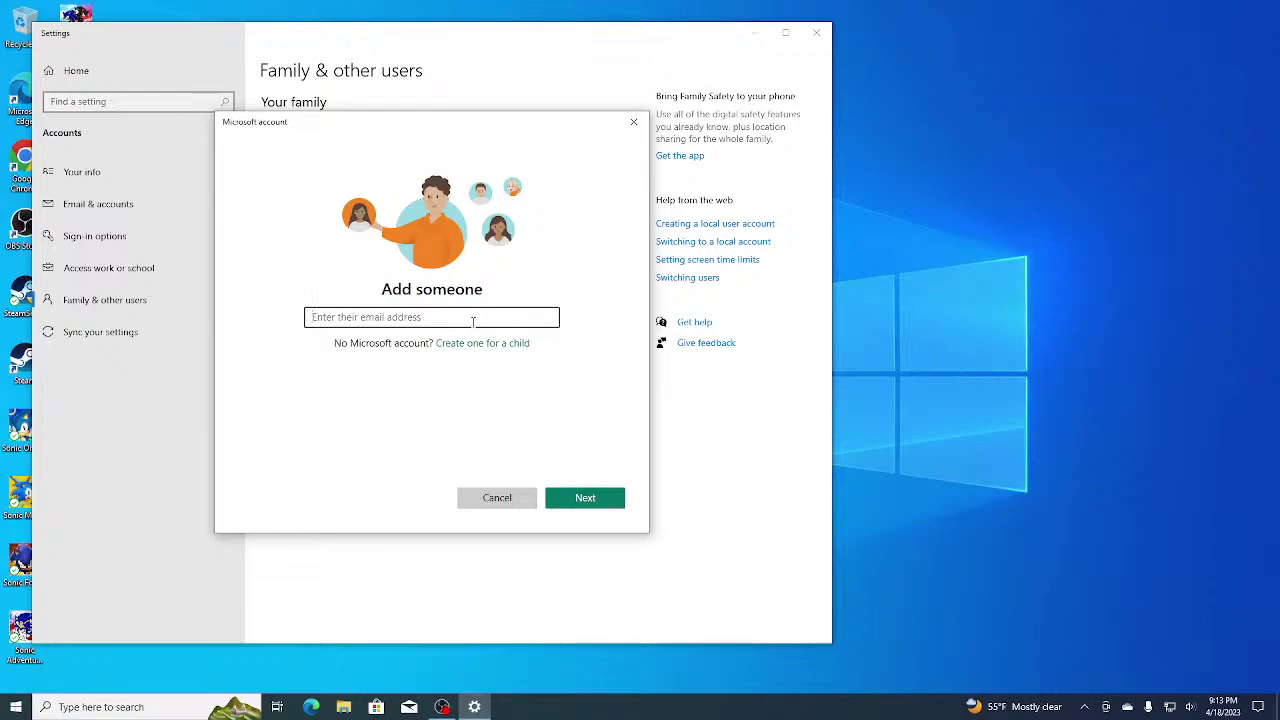
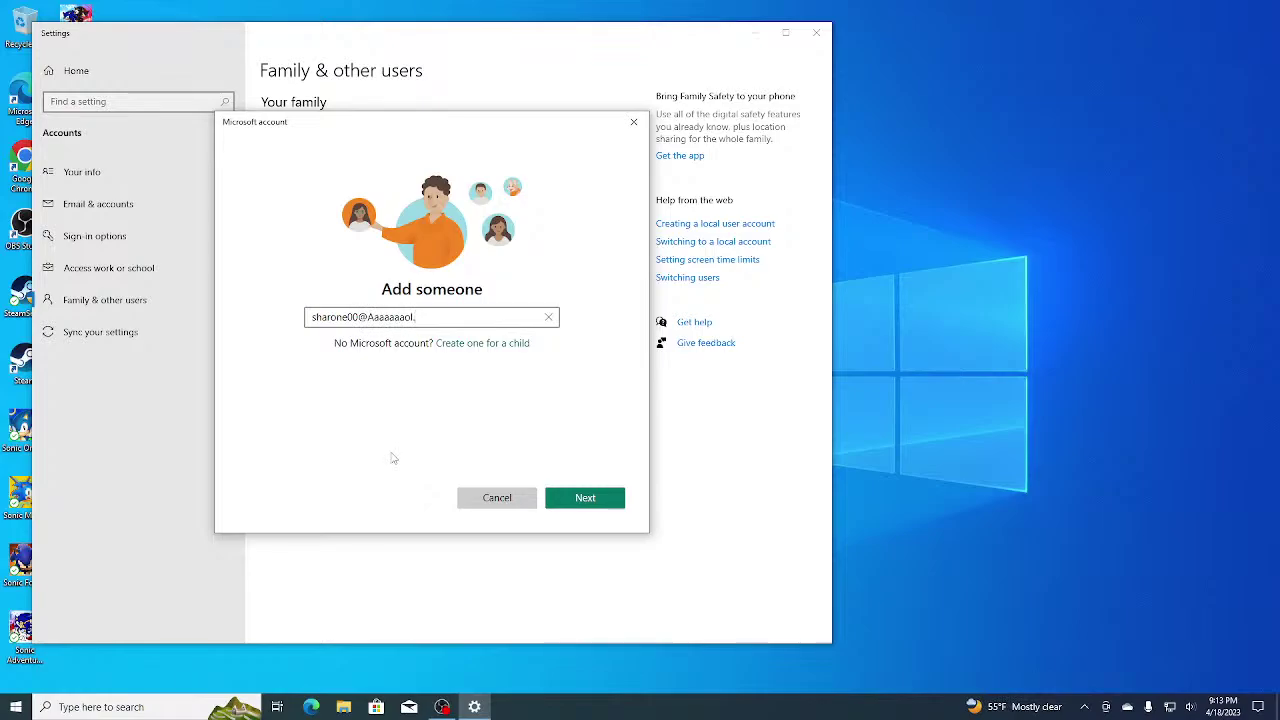
left_click(575, 498)
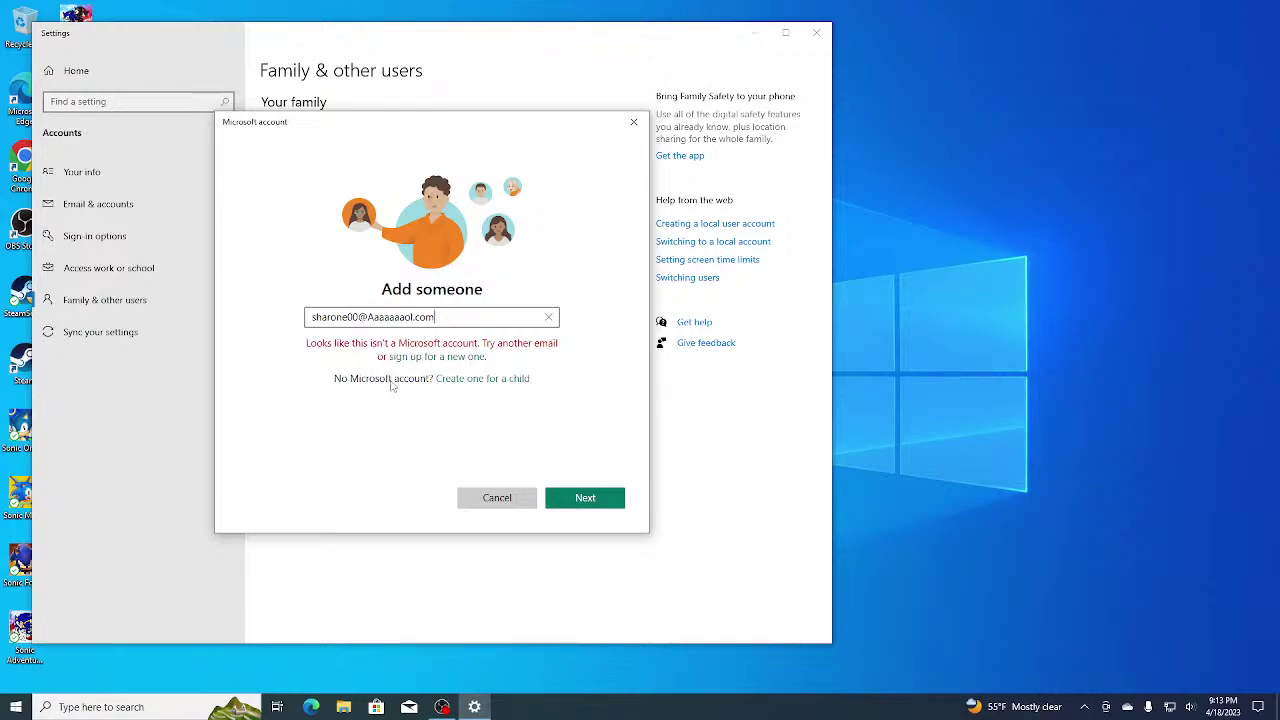
left_click(478, 380)
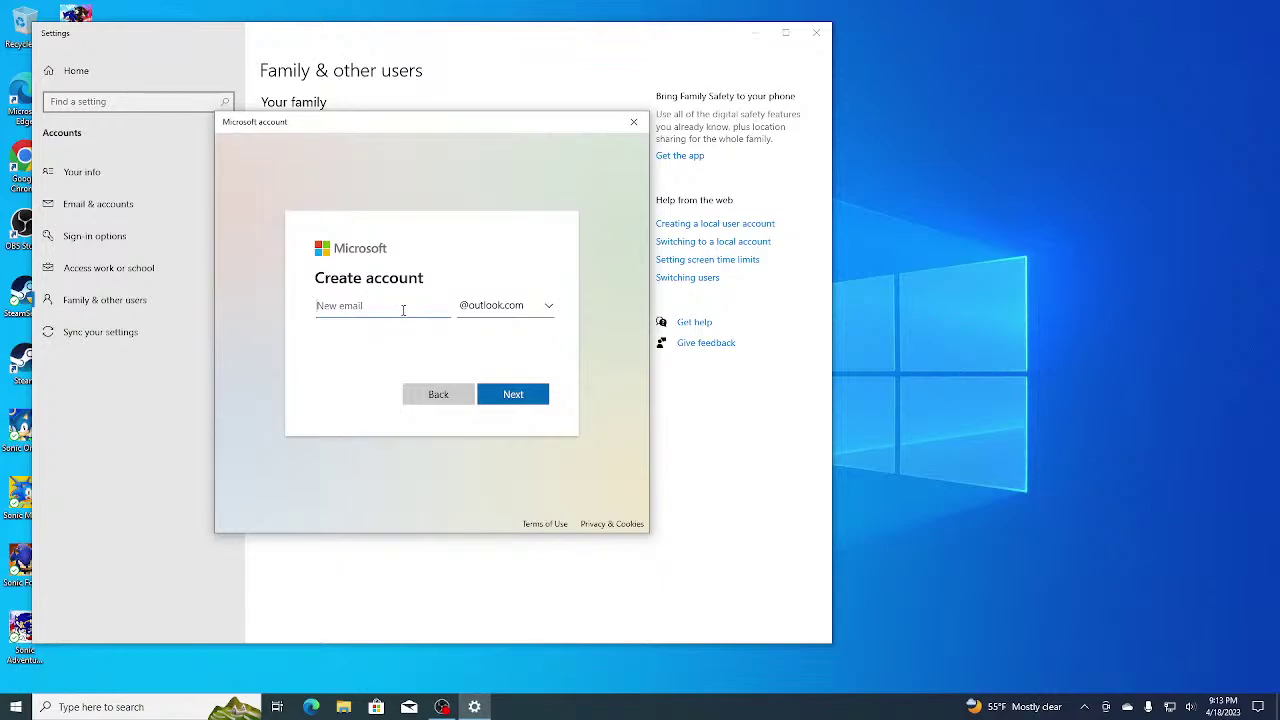
Step: Choose a new outlook.com address for the child account and set its password
left_click(510, 398)
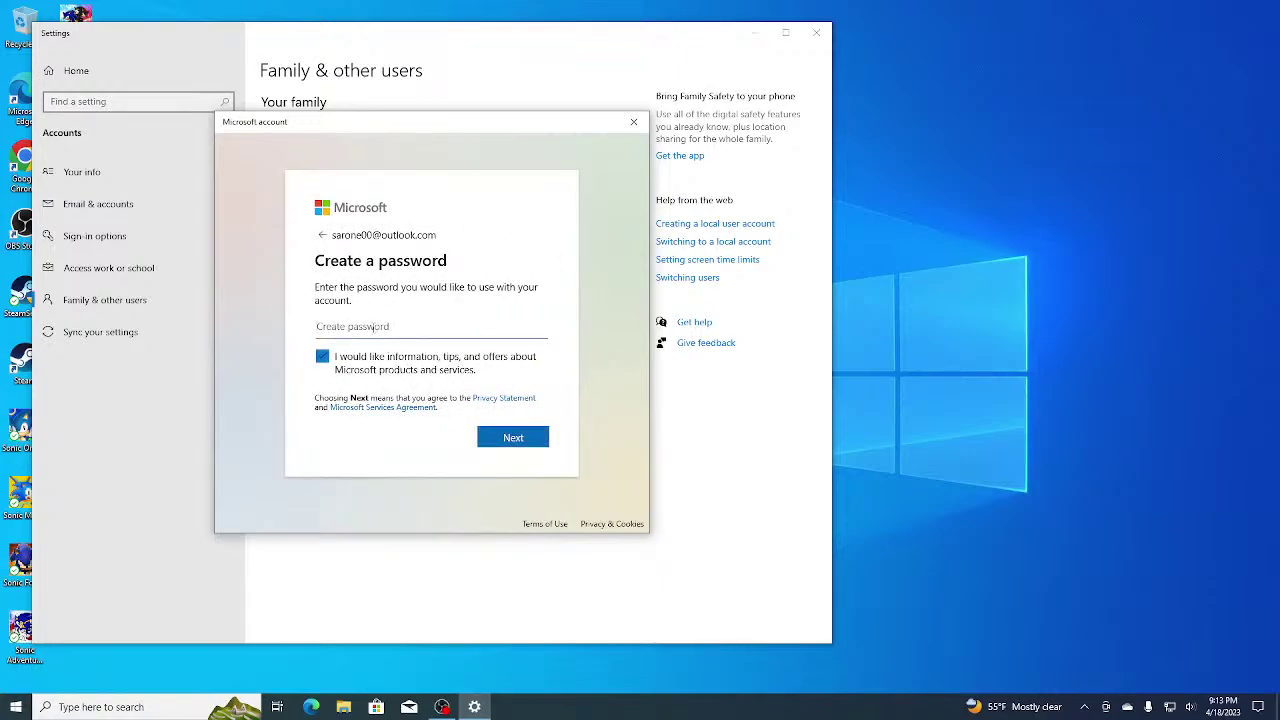
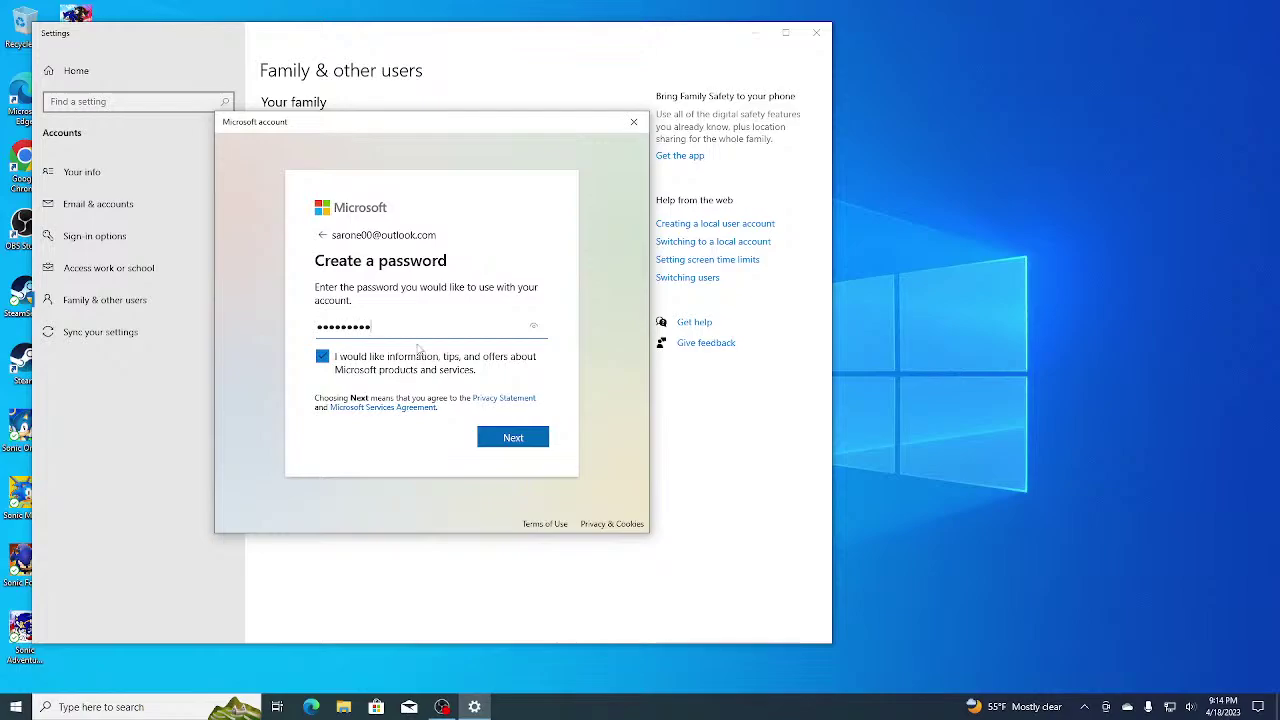
left_click(517, 445)
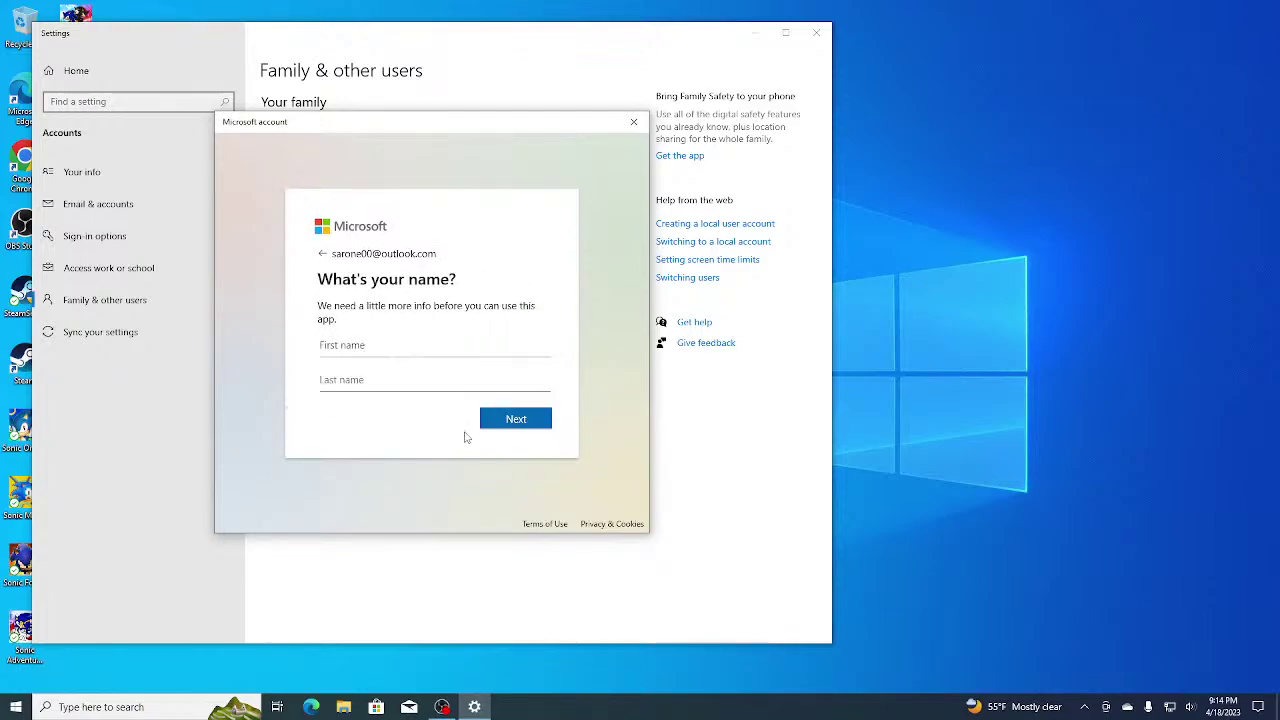
Step: Enter the child's first and last name and continue to the birthdate step
left_click(354, 346)
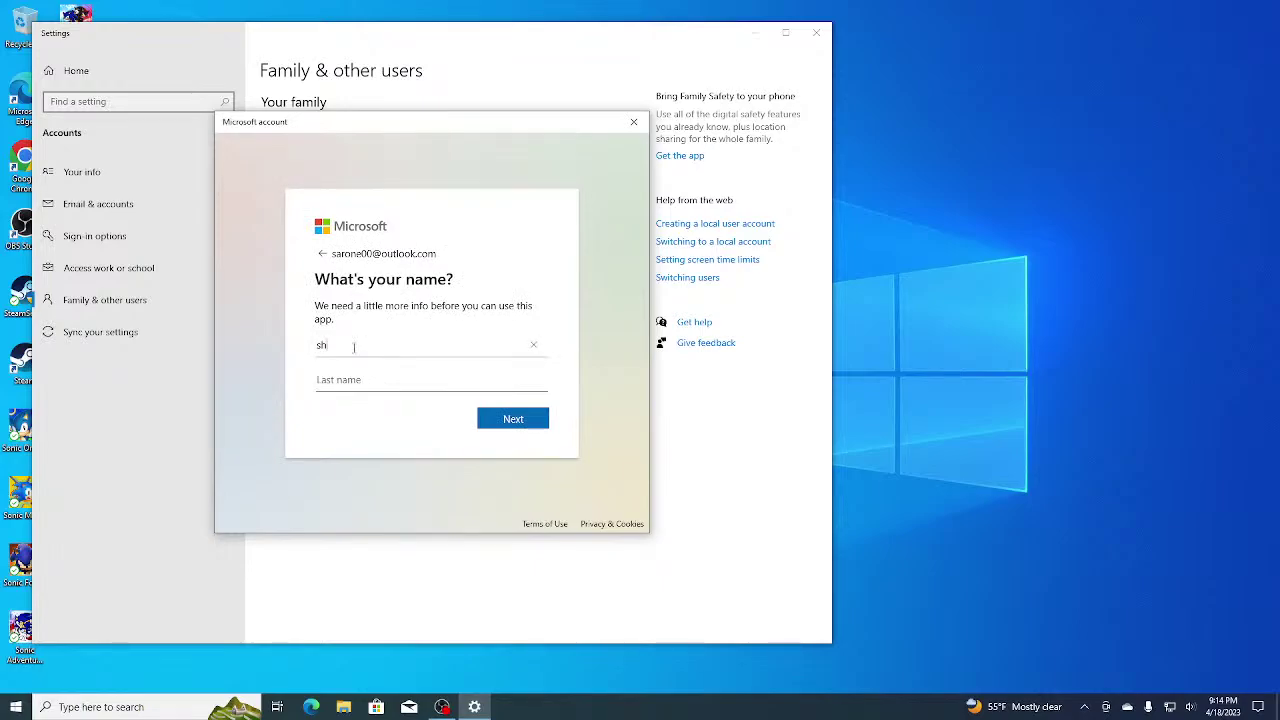
left_click(350, 386)
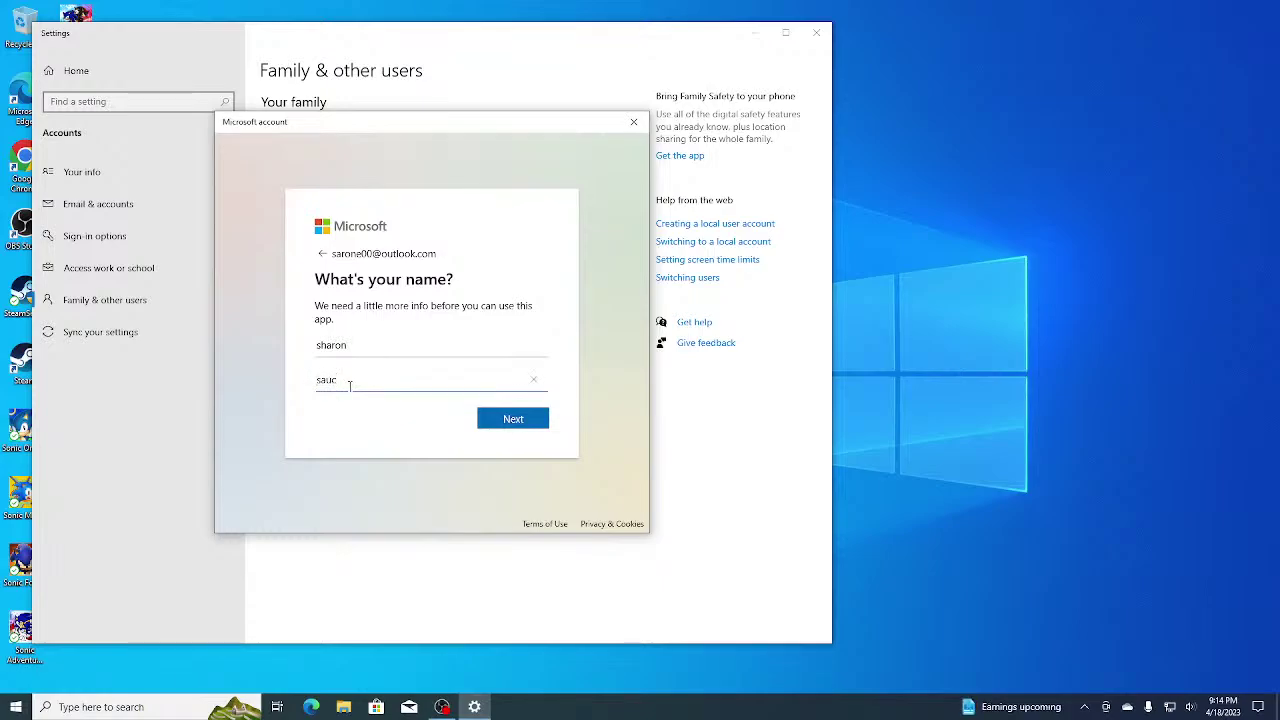
left_click(500, 426)
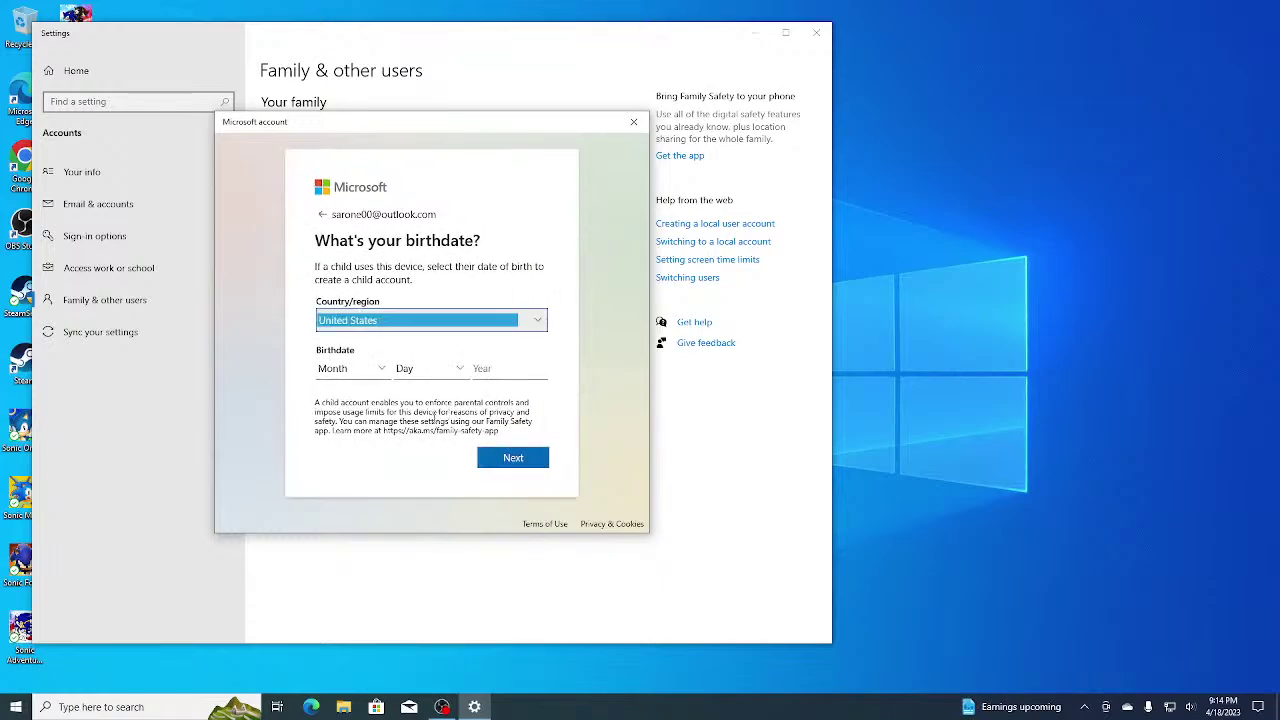
left_click(348, 370)
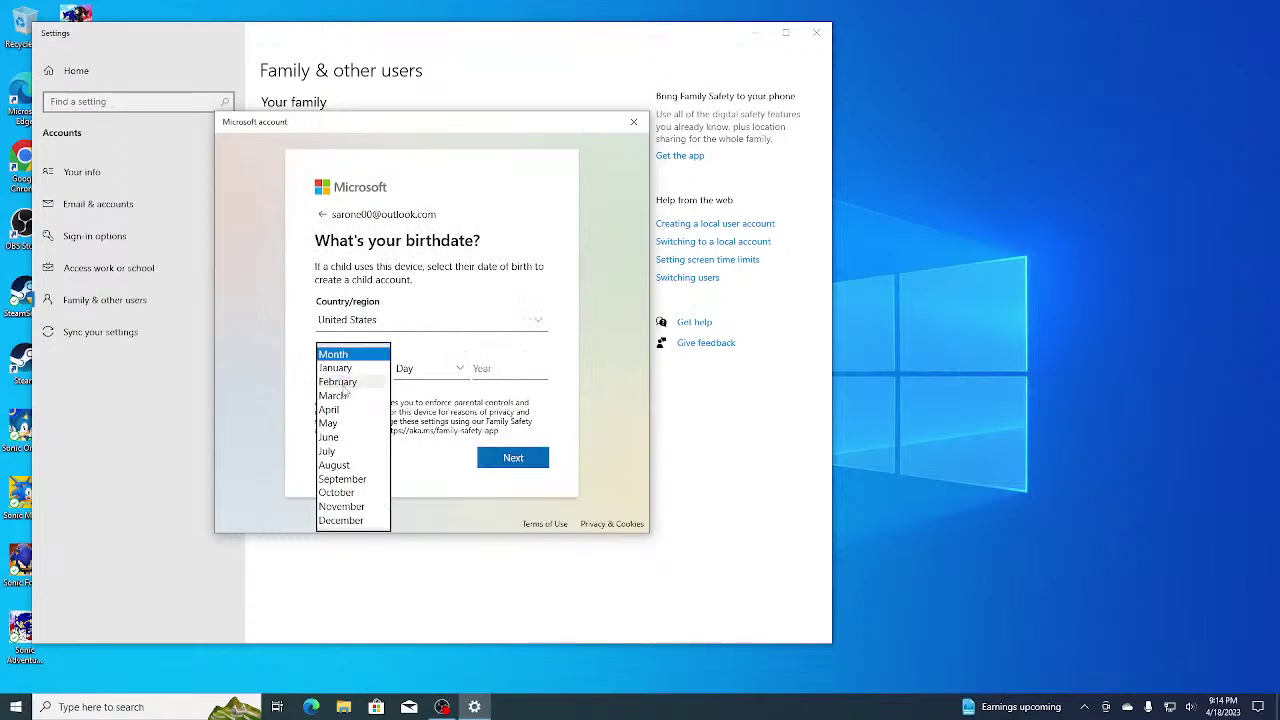
left_click(340, 381)
key("Tab")
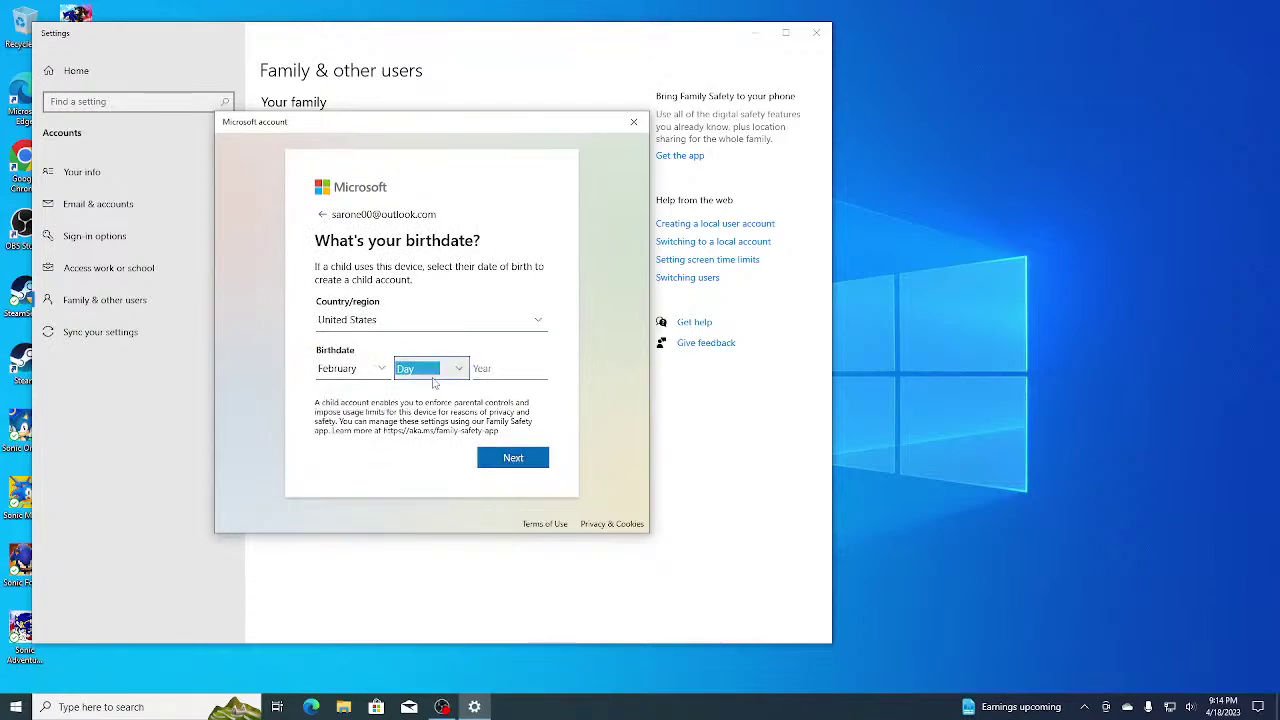
left_click(424, 371)
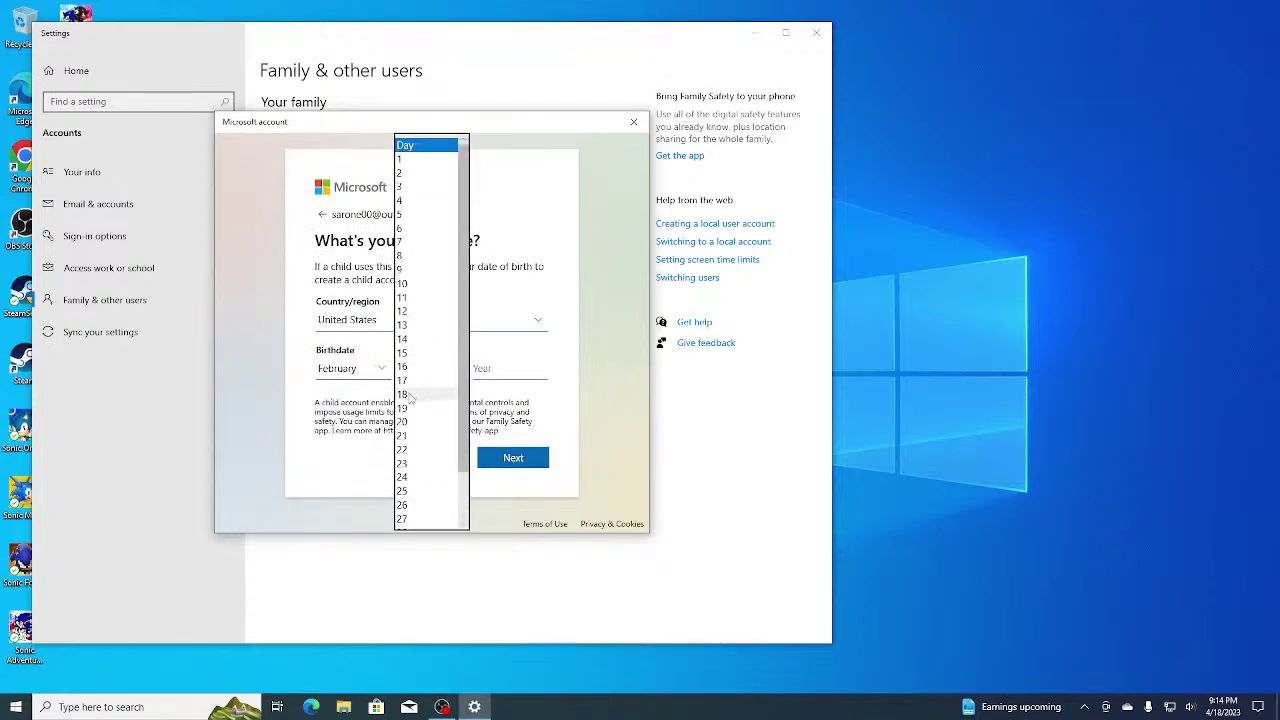
left_click(405, 395)
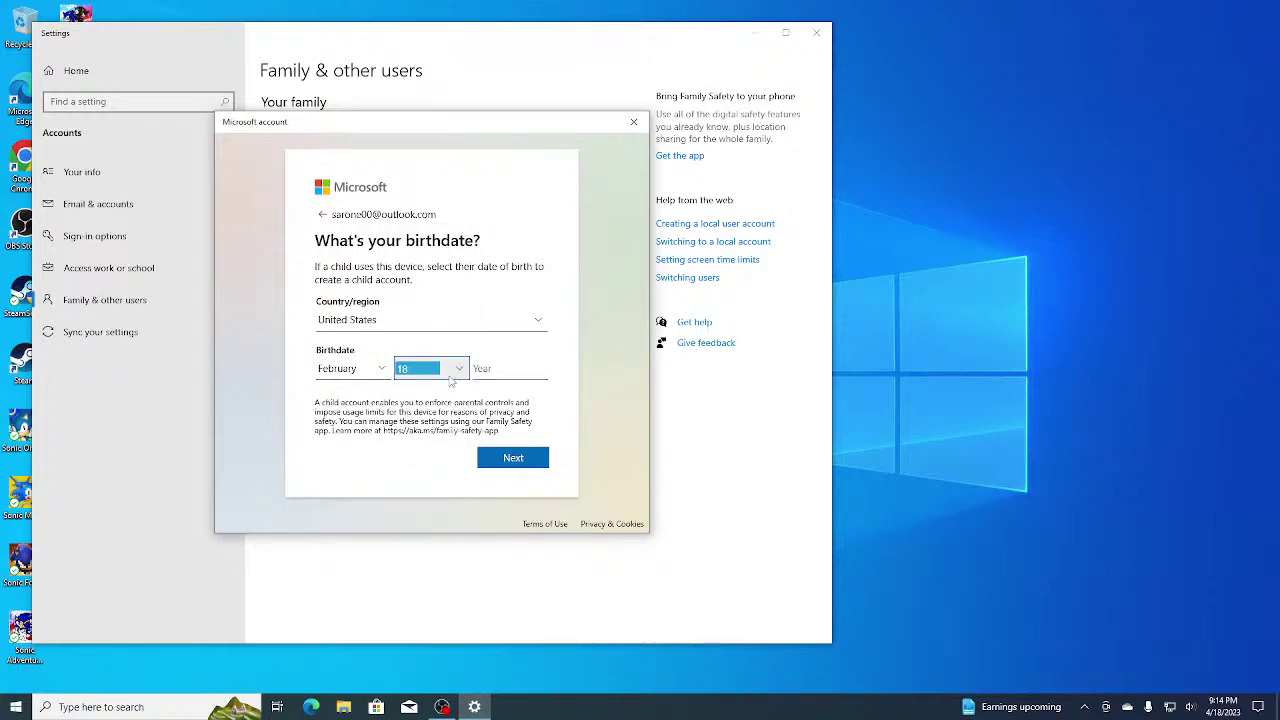
left_click(435, 376)
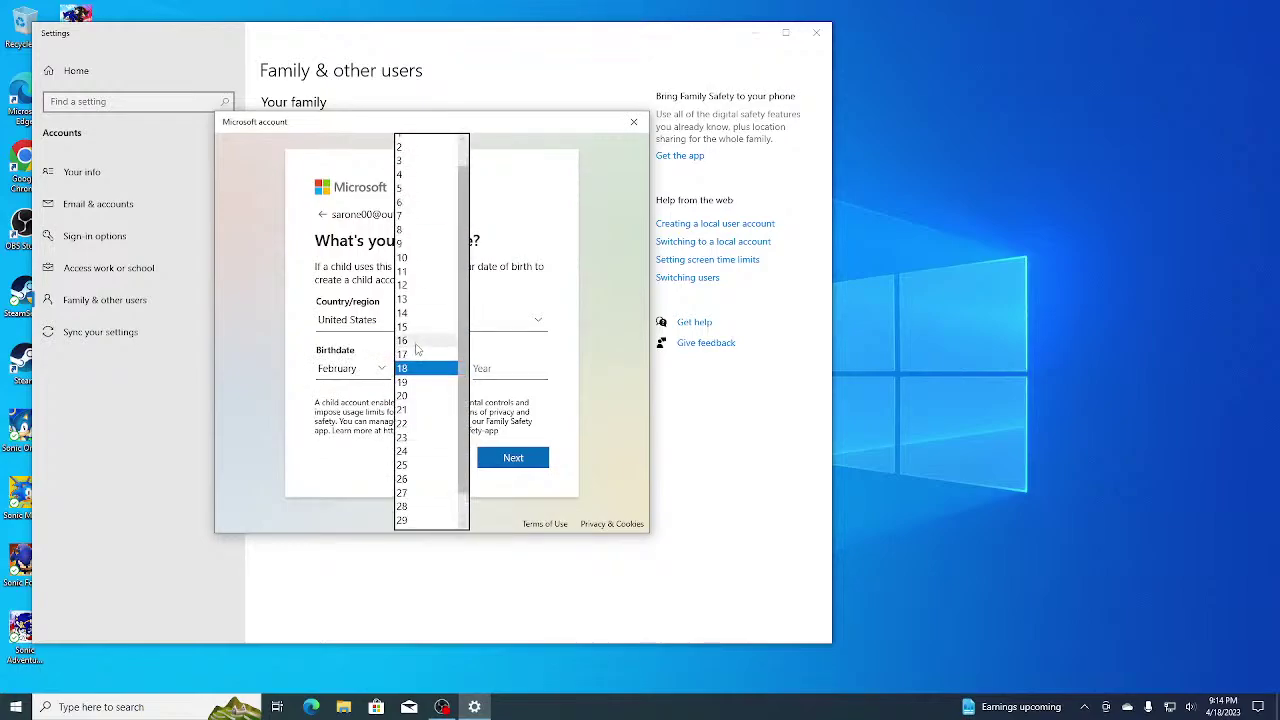
left_click(416, 342)
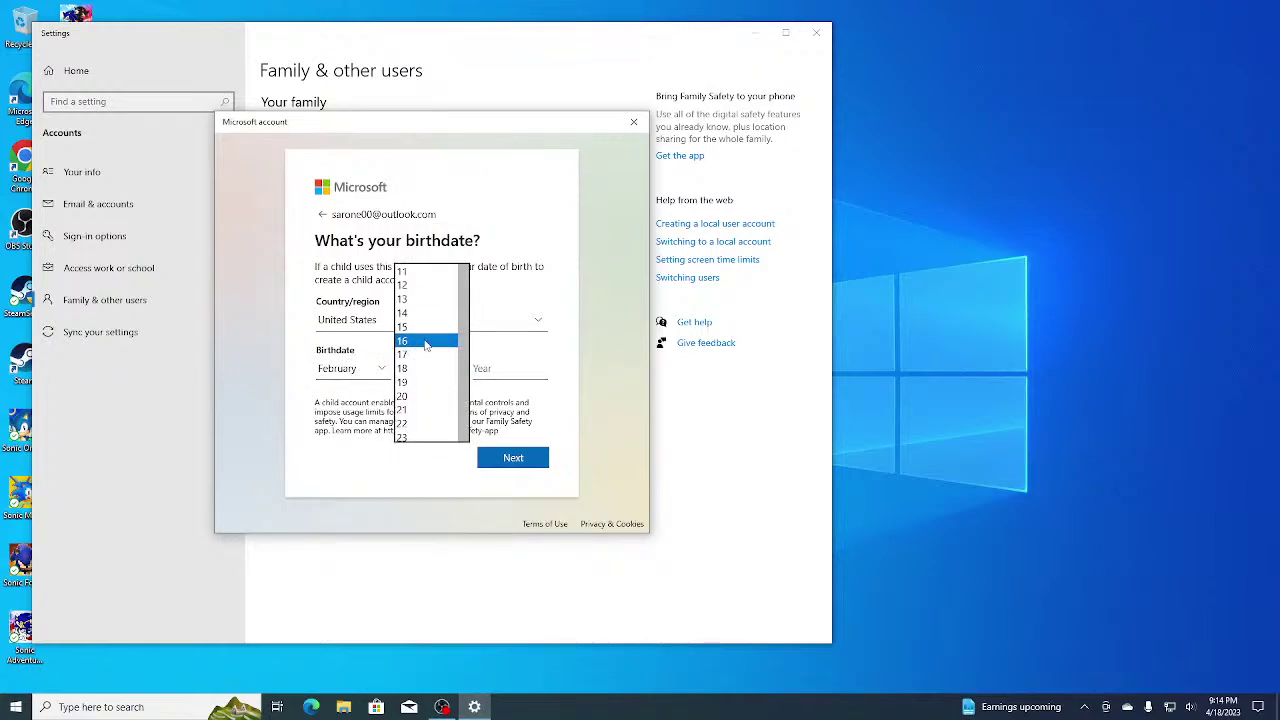
left_click(496, 368)
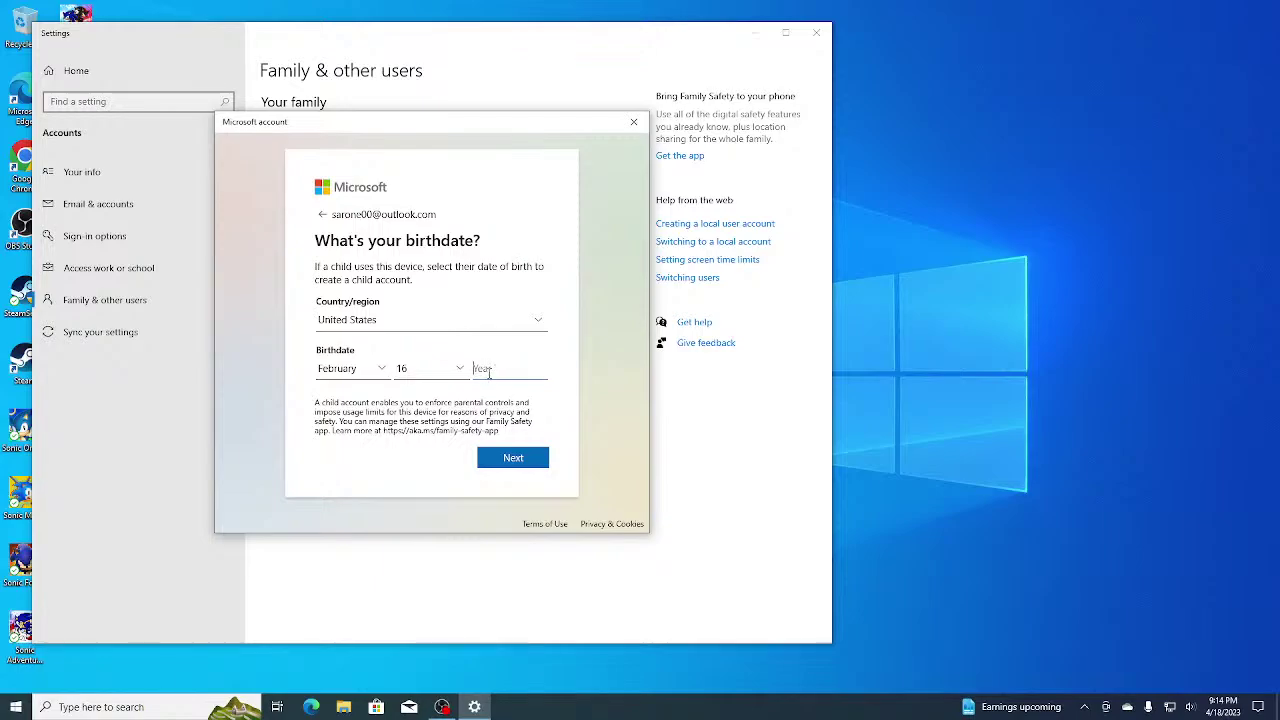
type("1")
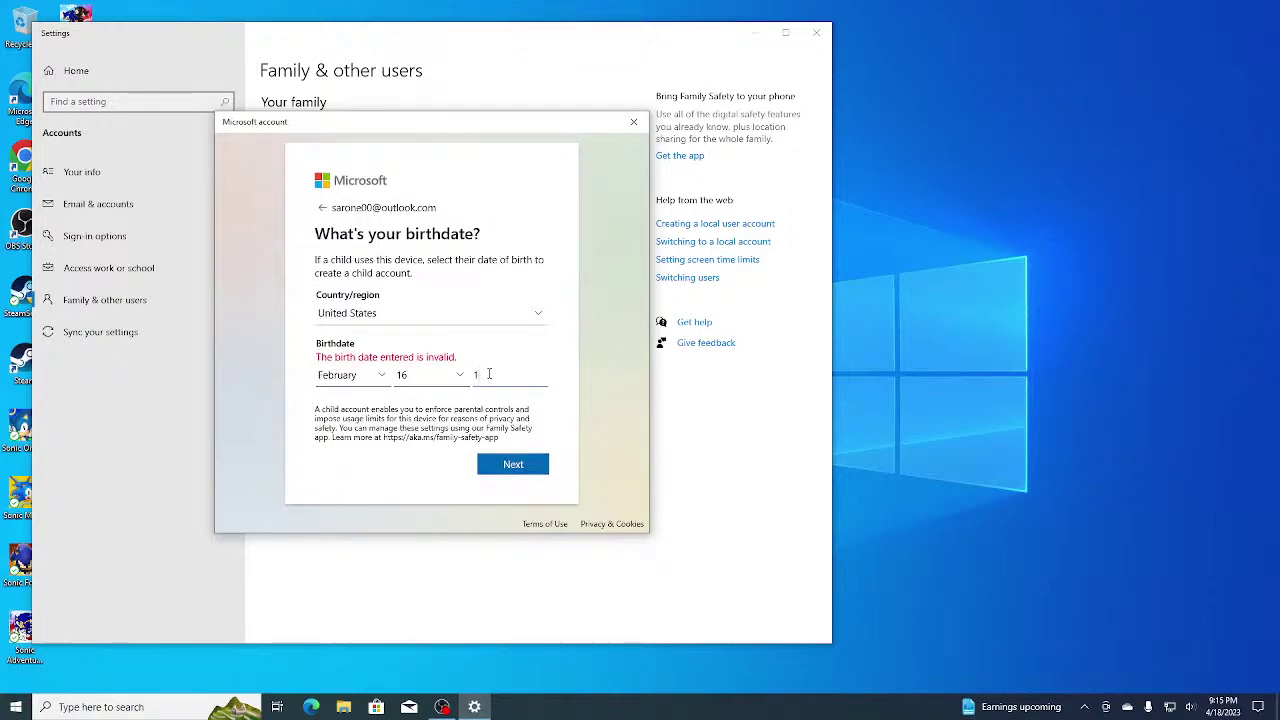
type("948")
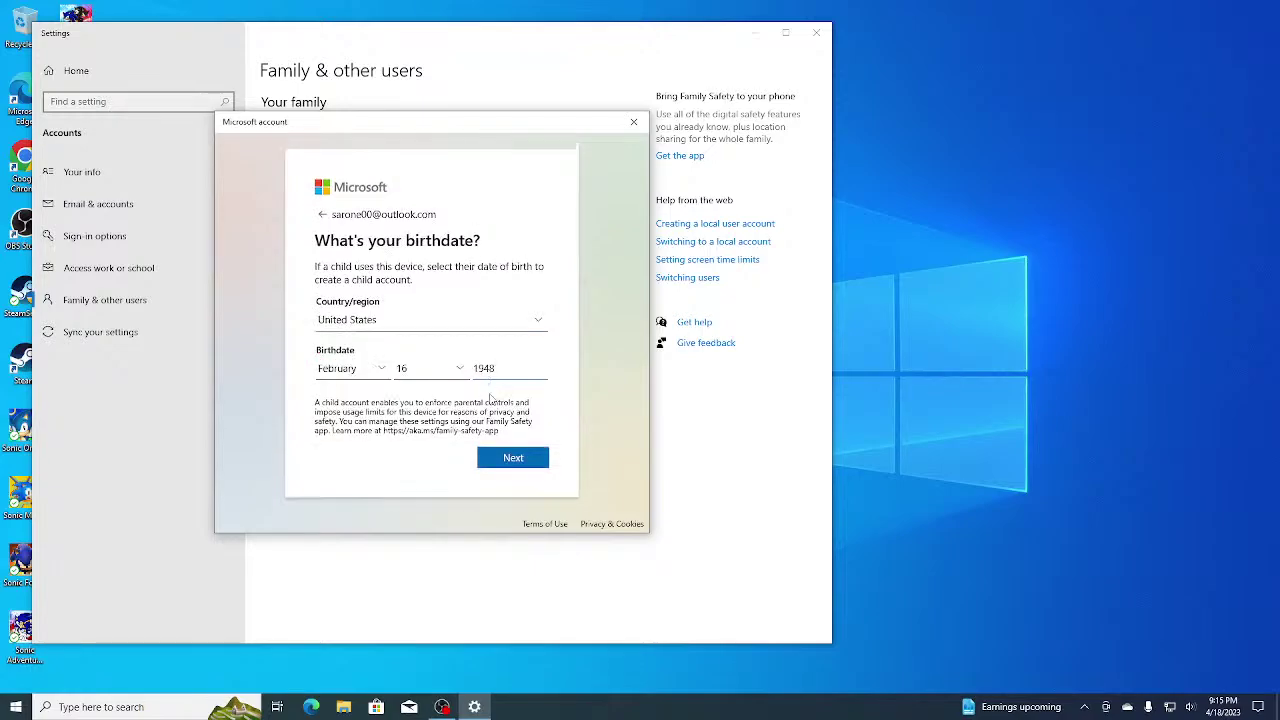
left_click(511, 466)
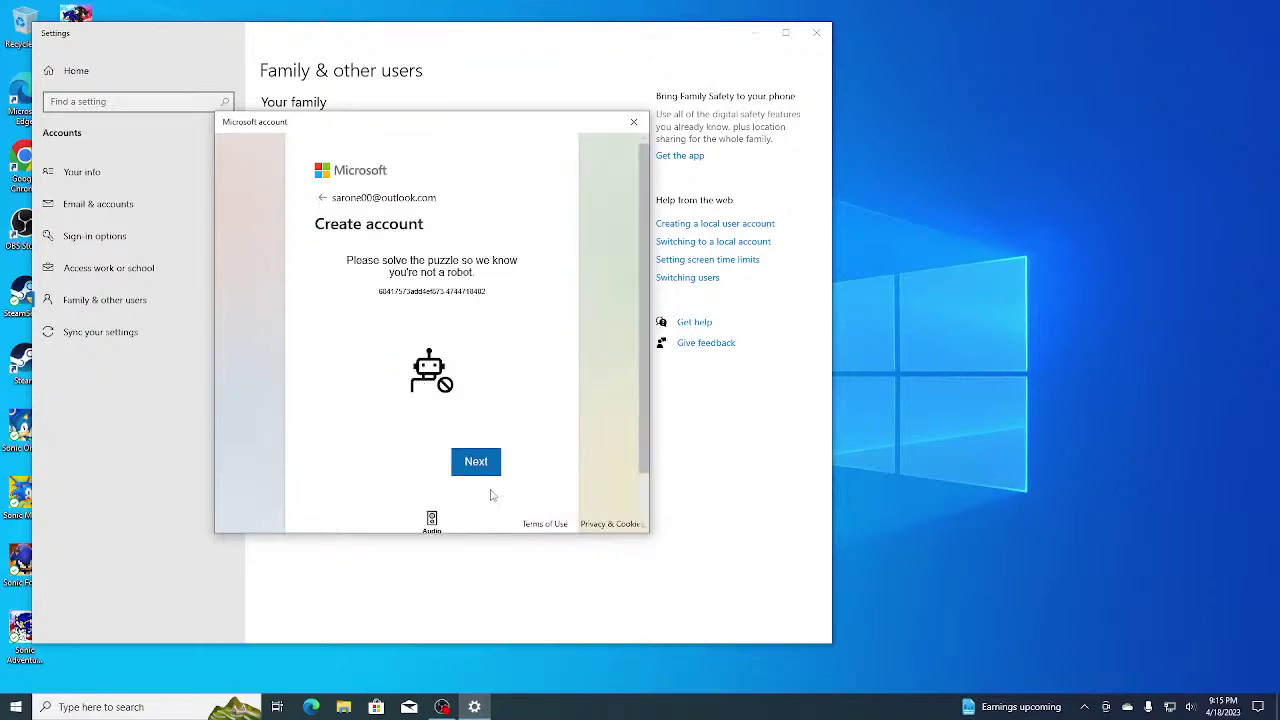
Step: Solve the verification puzzle by rotating the animal to match the hand, then submit
left_click(489, 476)
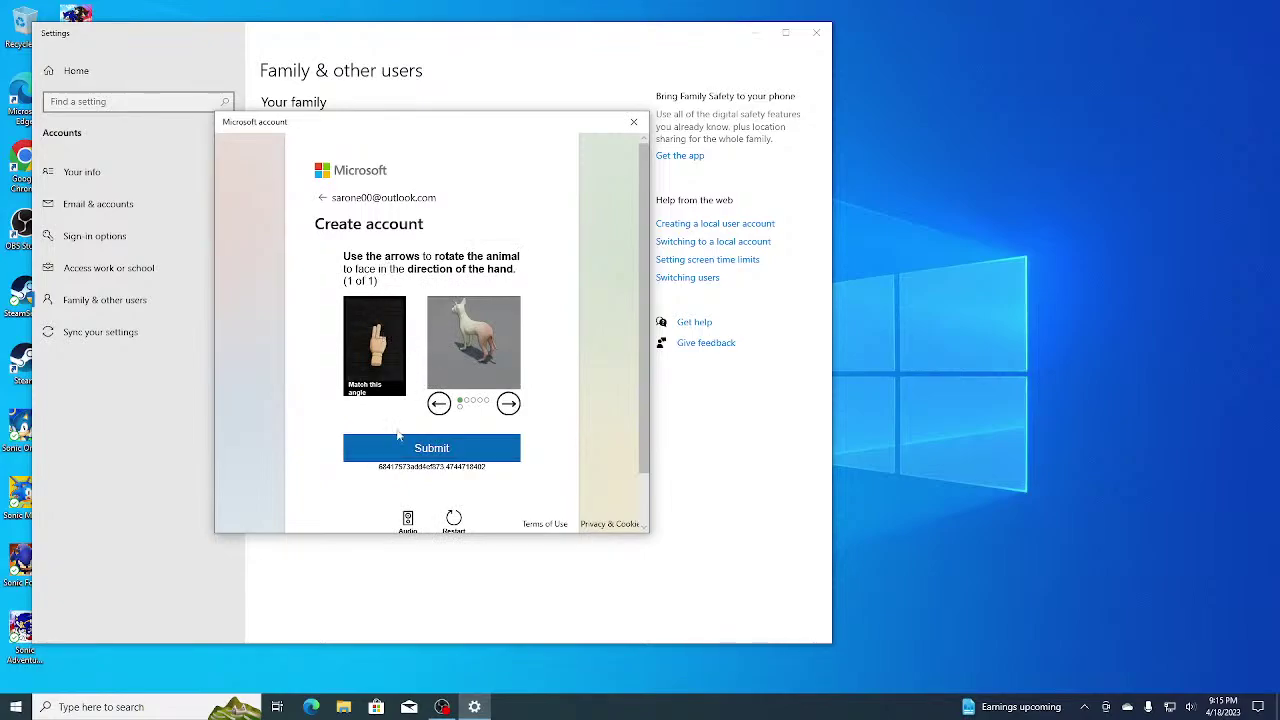
left_click(440, 405)
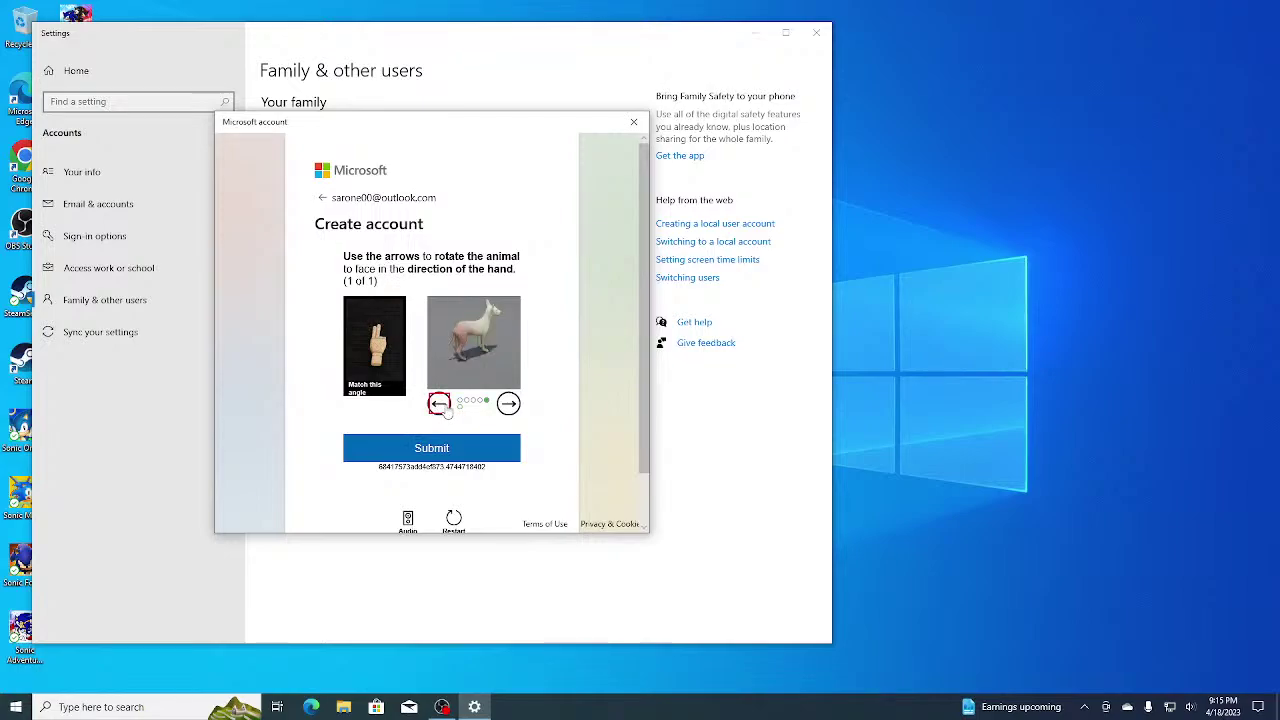
left_click(440, 404)
left_click(440, 404)
left_click(440, 404)
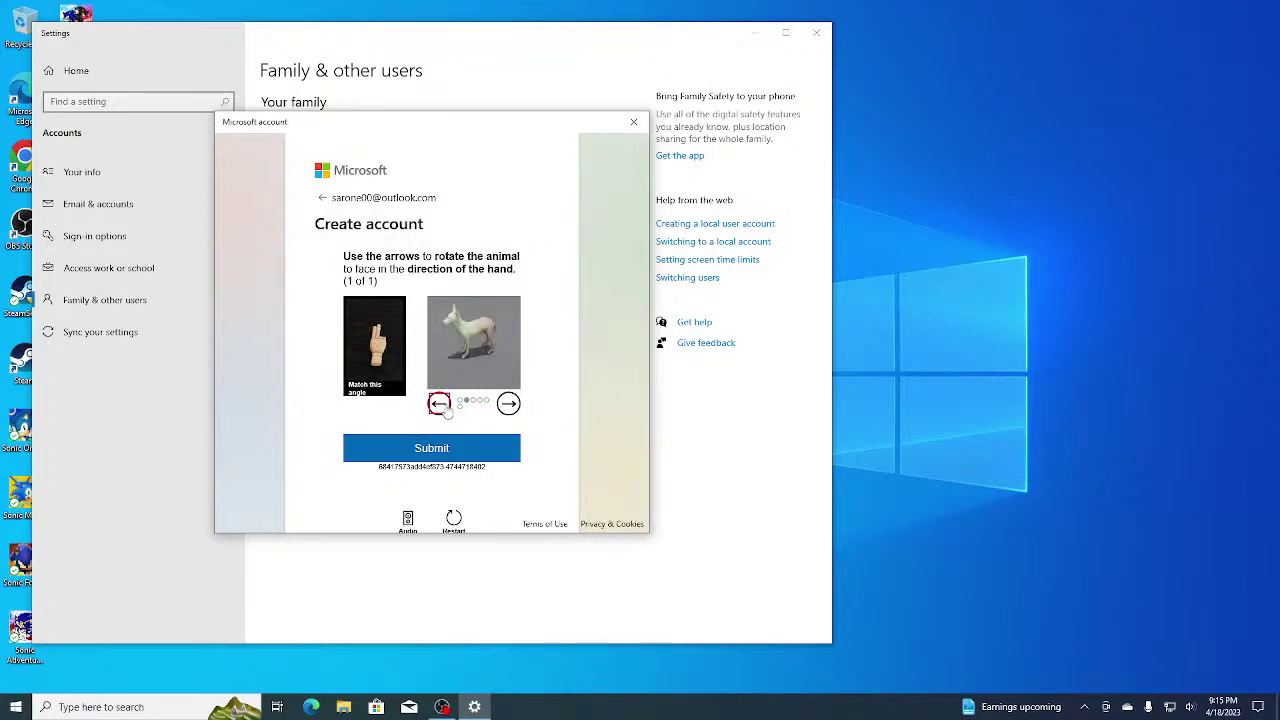
left_click(440, 404)
left_click(440, 404)
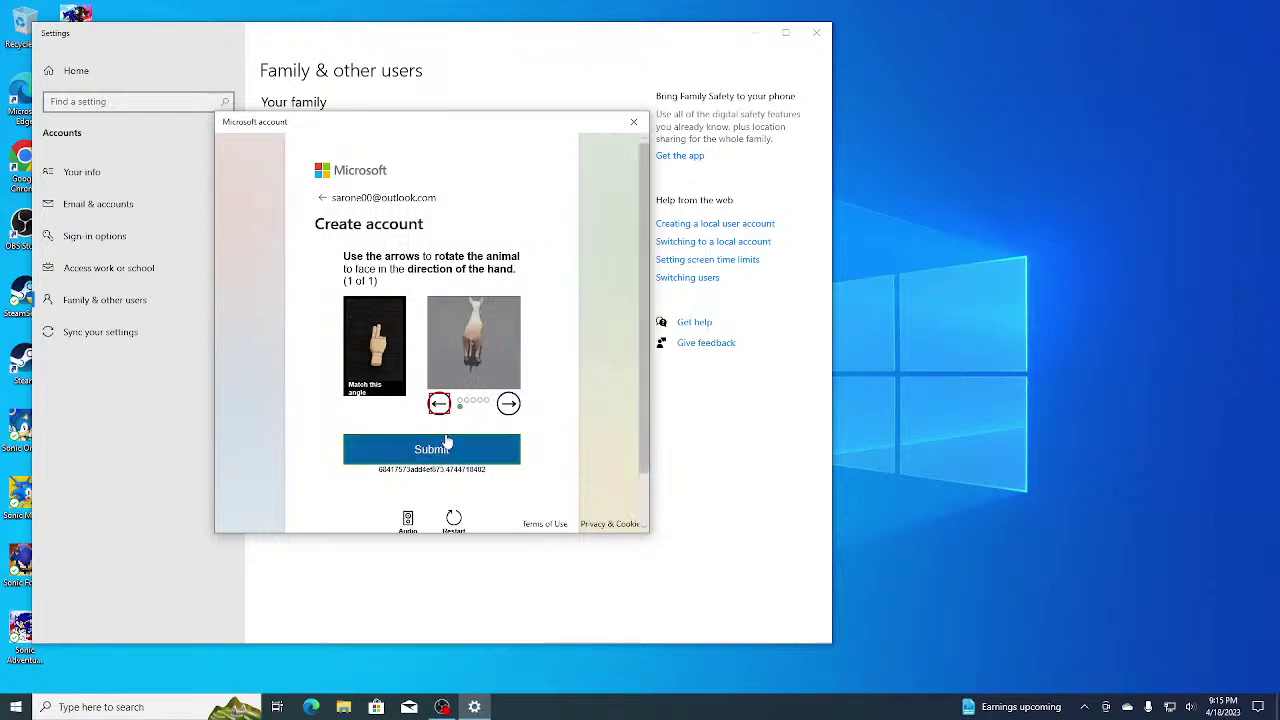
left_click(447, 446)
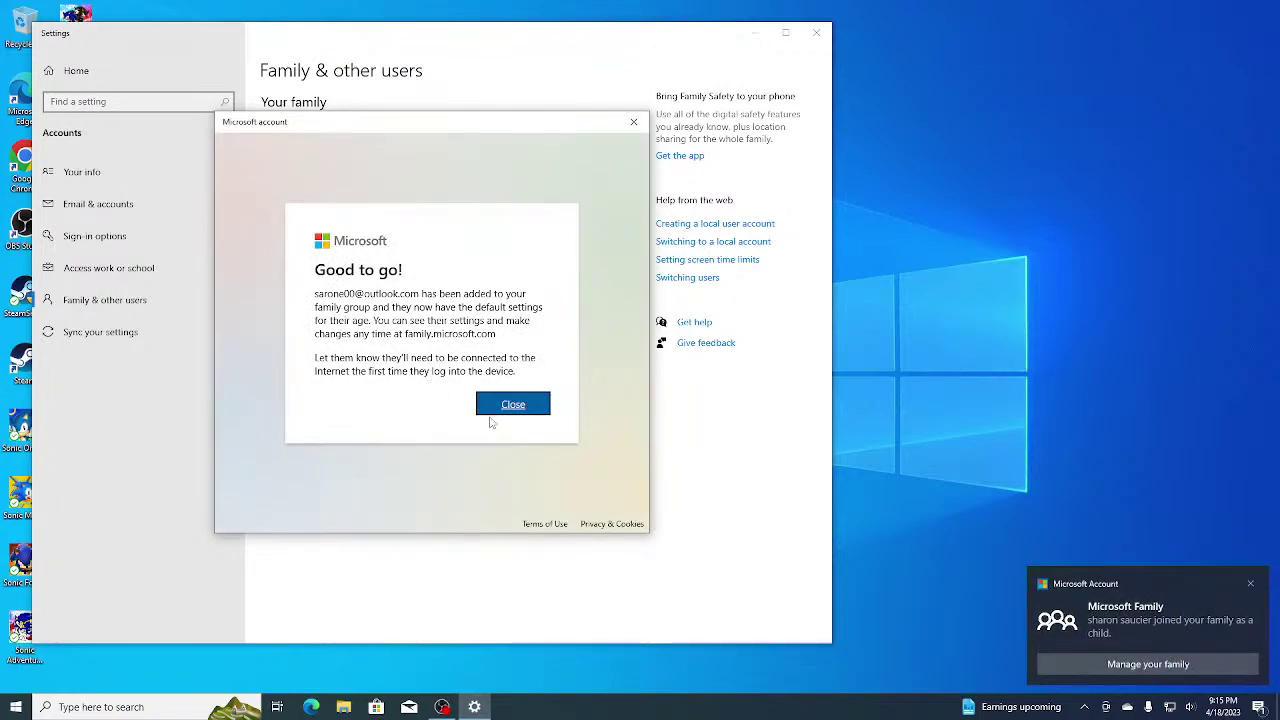
Step: Dismiss the Good to go! confirmation and close Settings
left_click(498, 408)
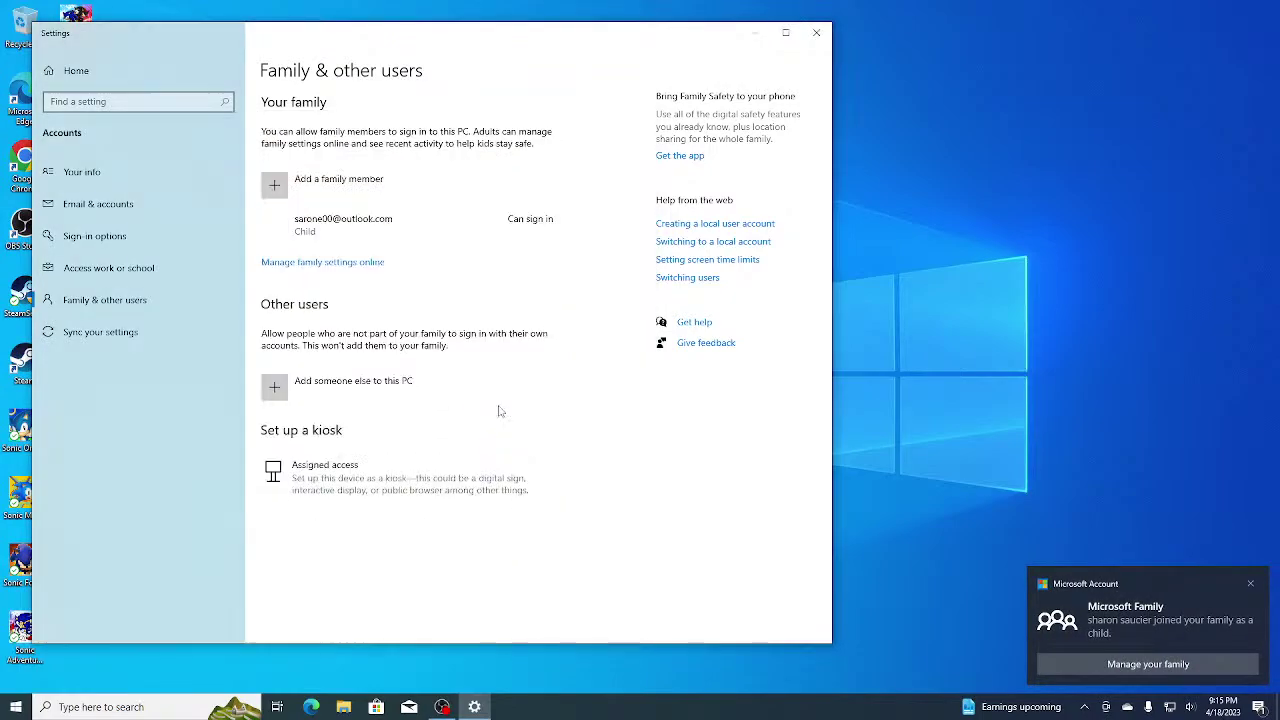
left_click(816, 32)
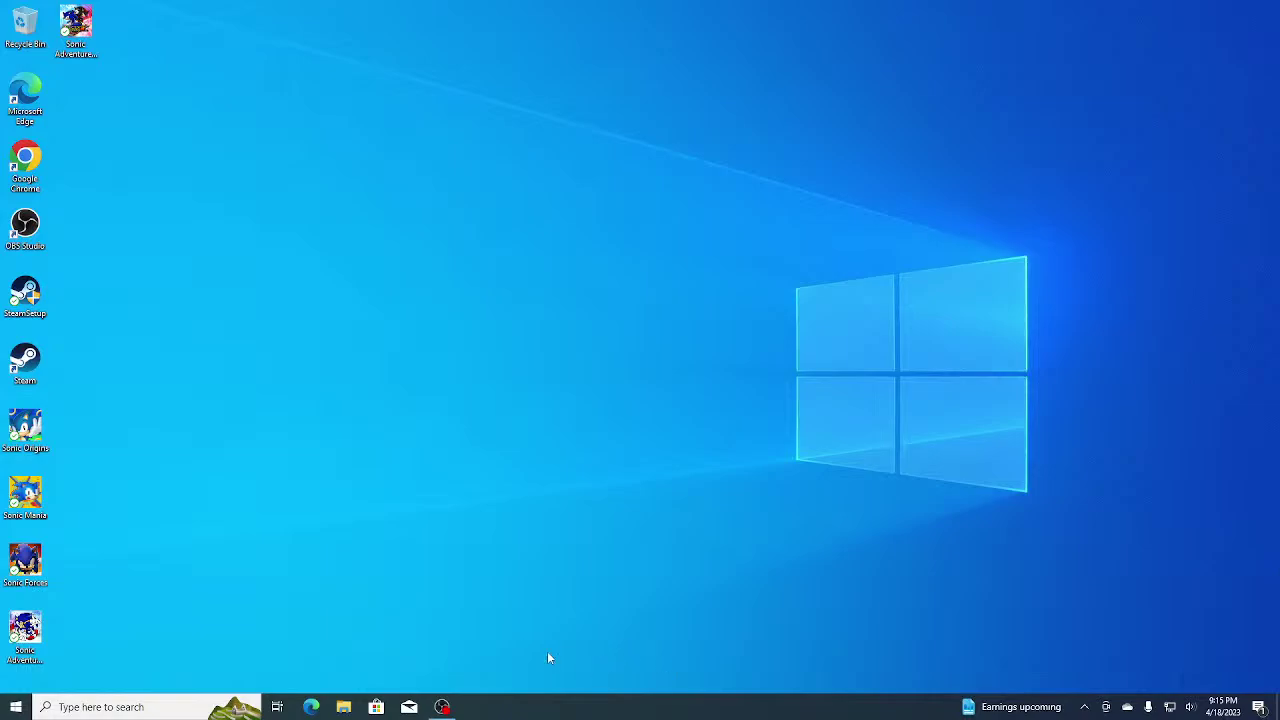
left_click(16, 707)
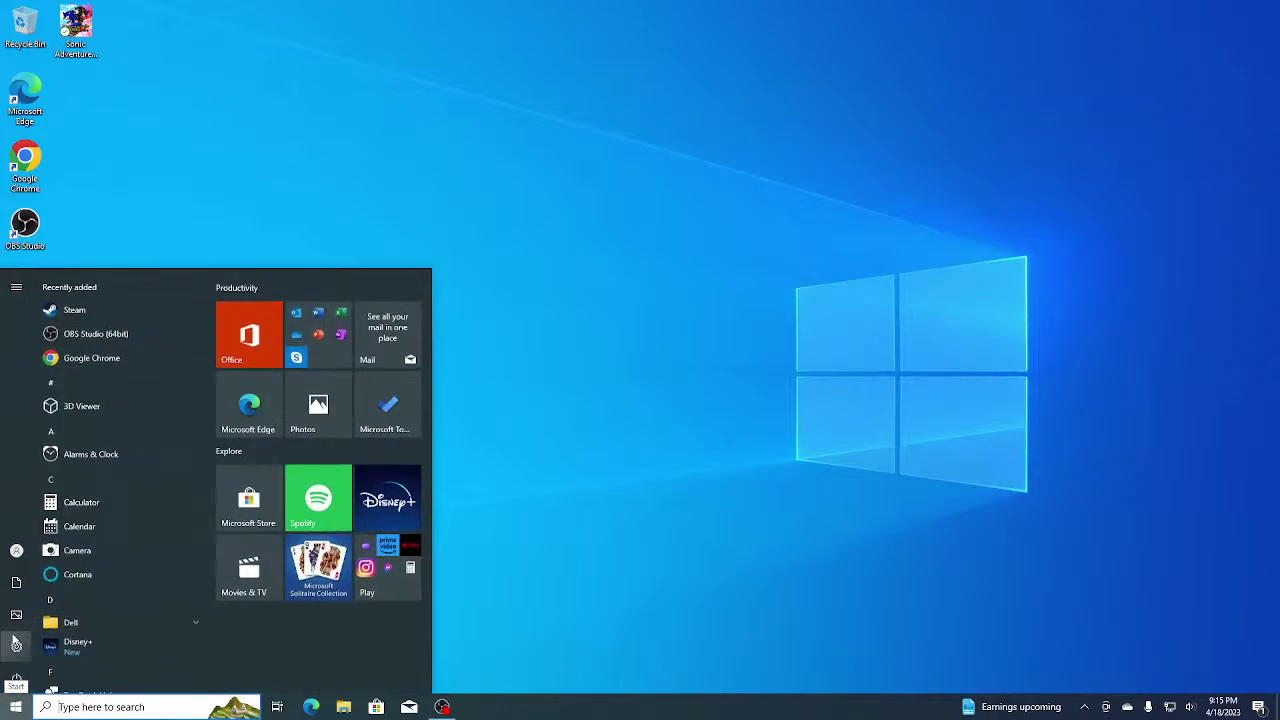
left_click(18, 549)
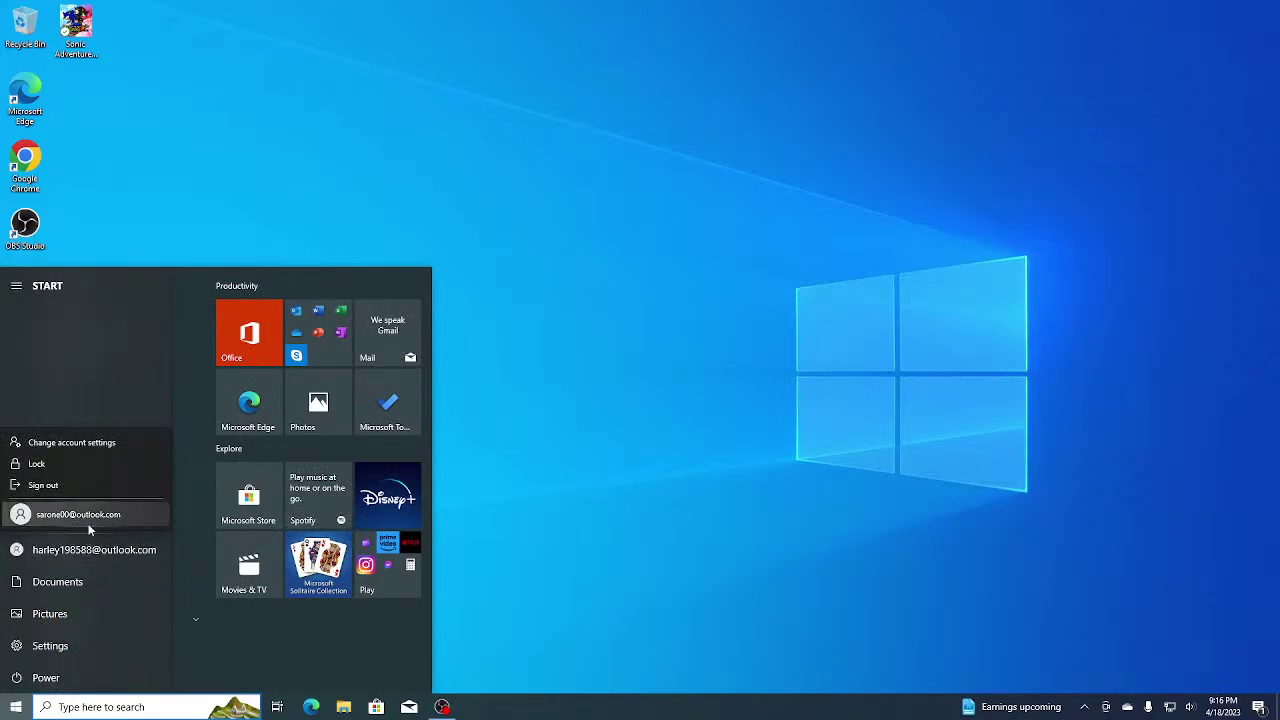
left_click(118, 344)
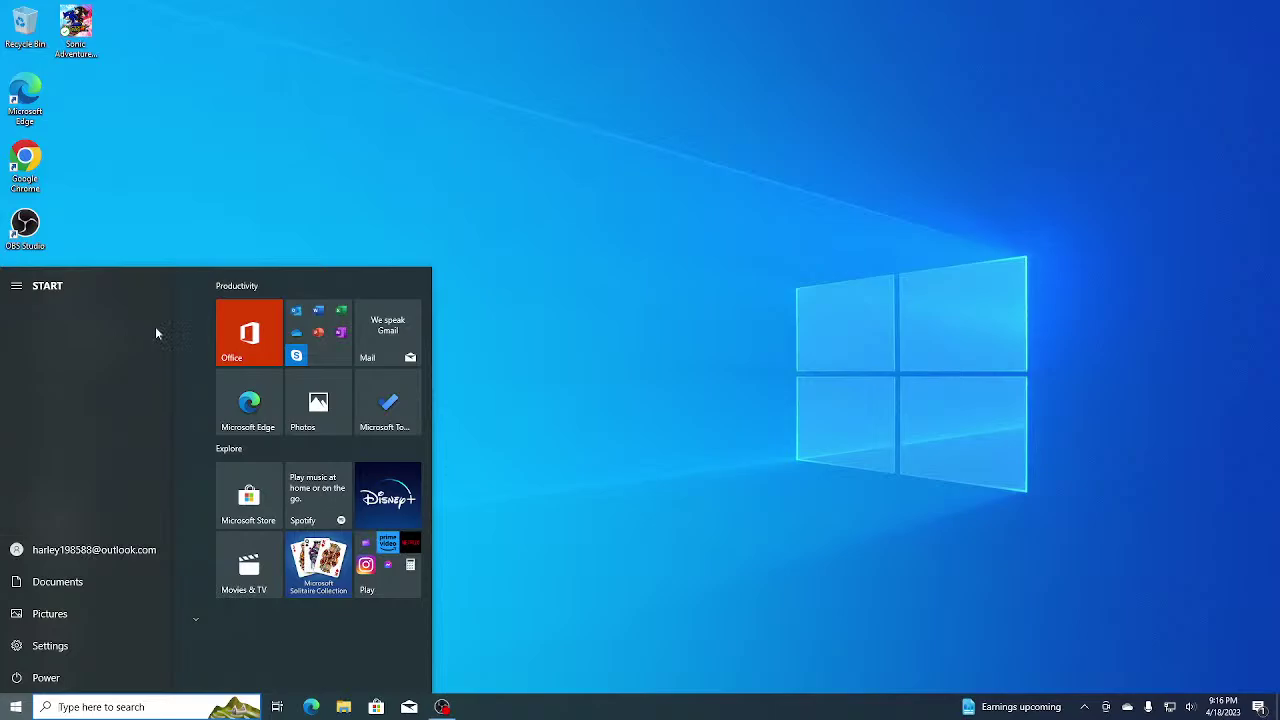
left_click(275, 227)
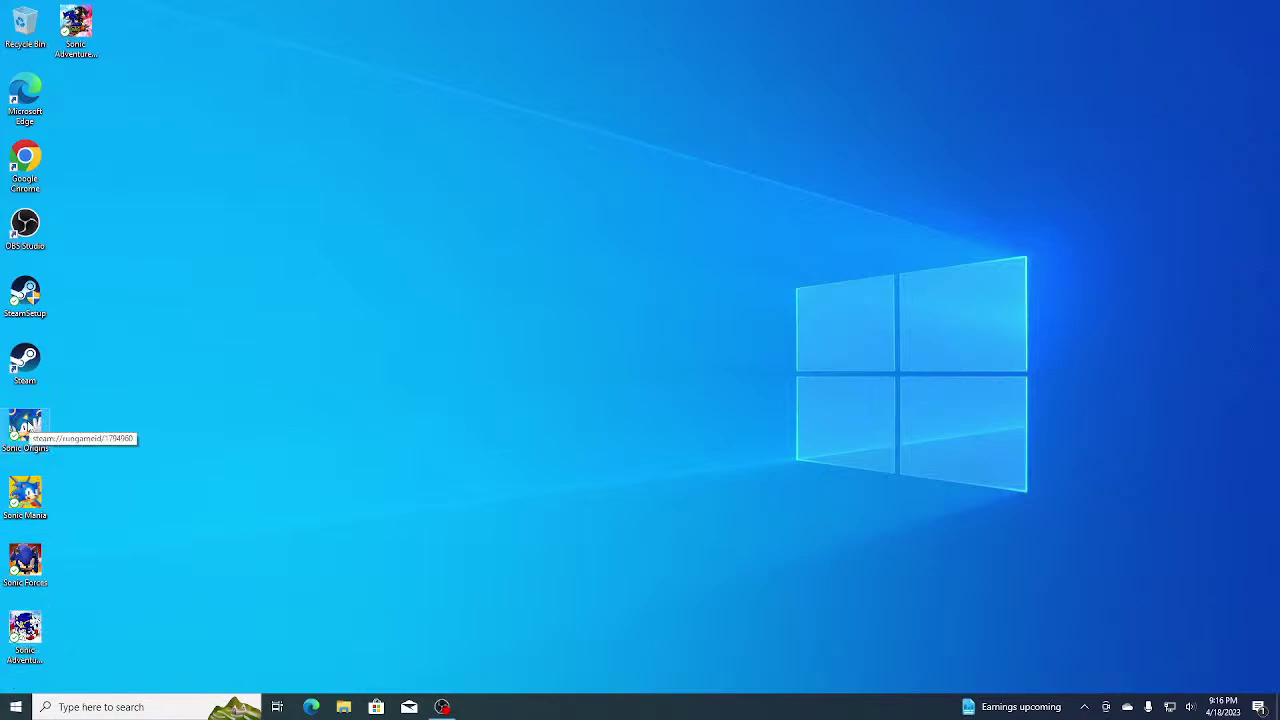
Step: Launch Sonic Origins from its desktop shortcut, dismiss the update notice, and return to OBS Studio
double_click(30, 425)
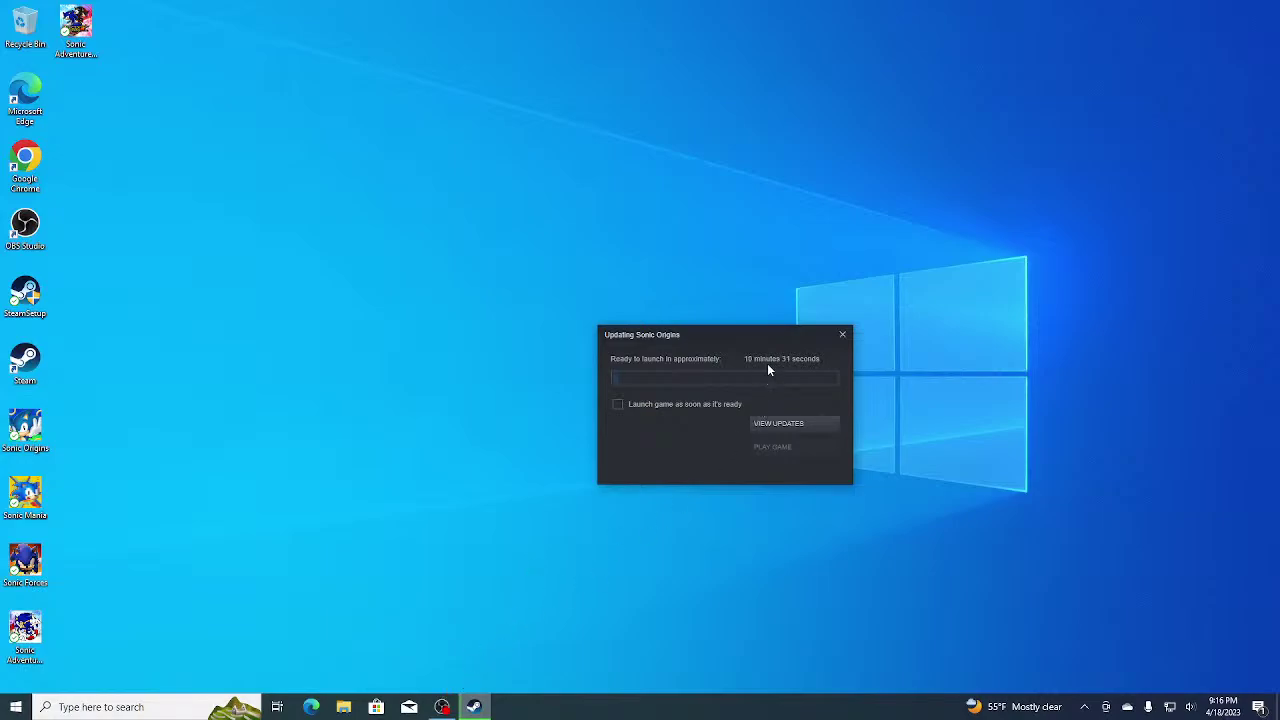
left_click(843, 334)
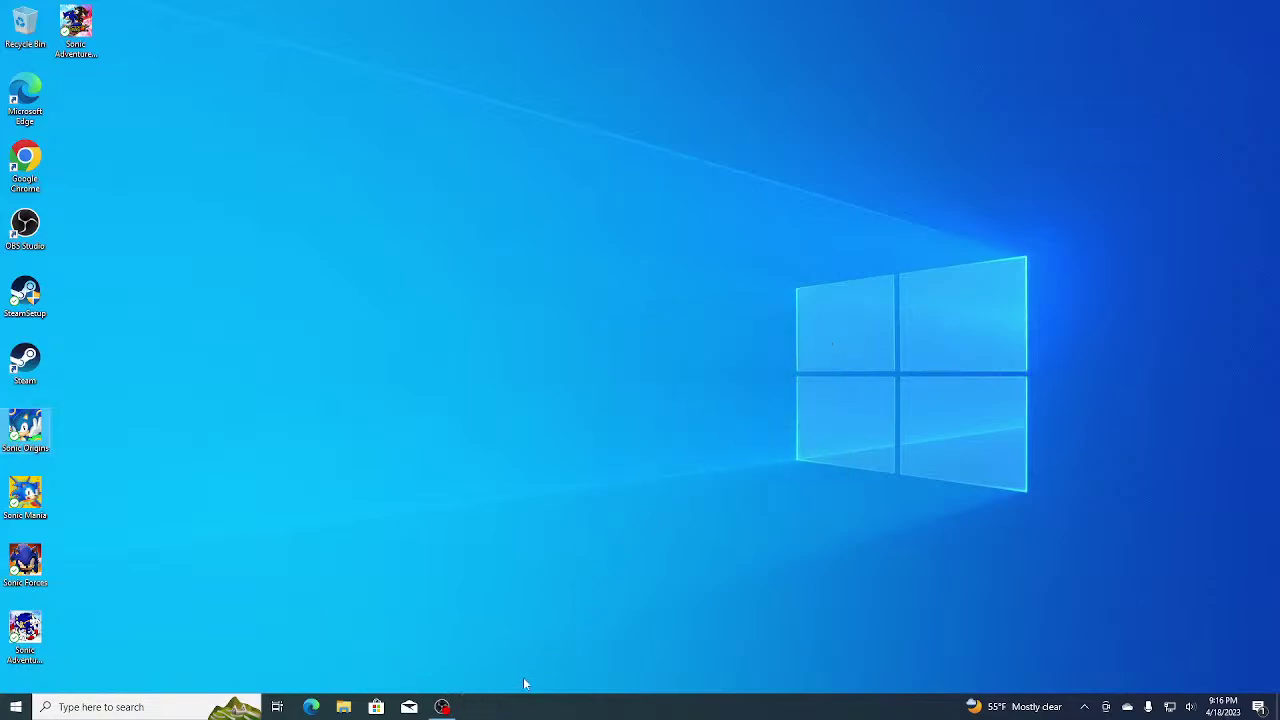
left_click(442, 707)
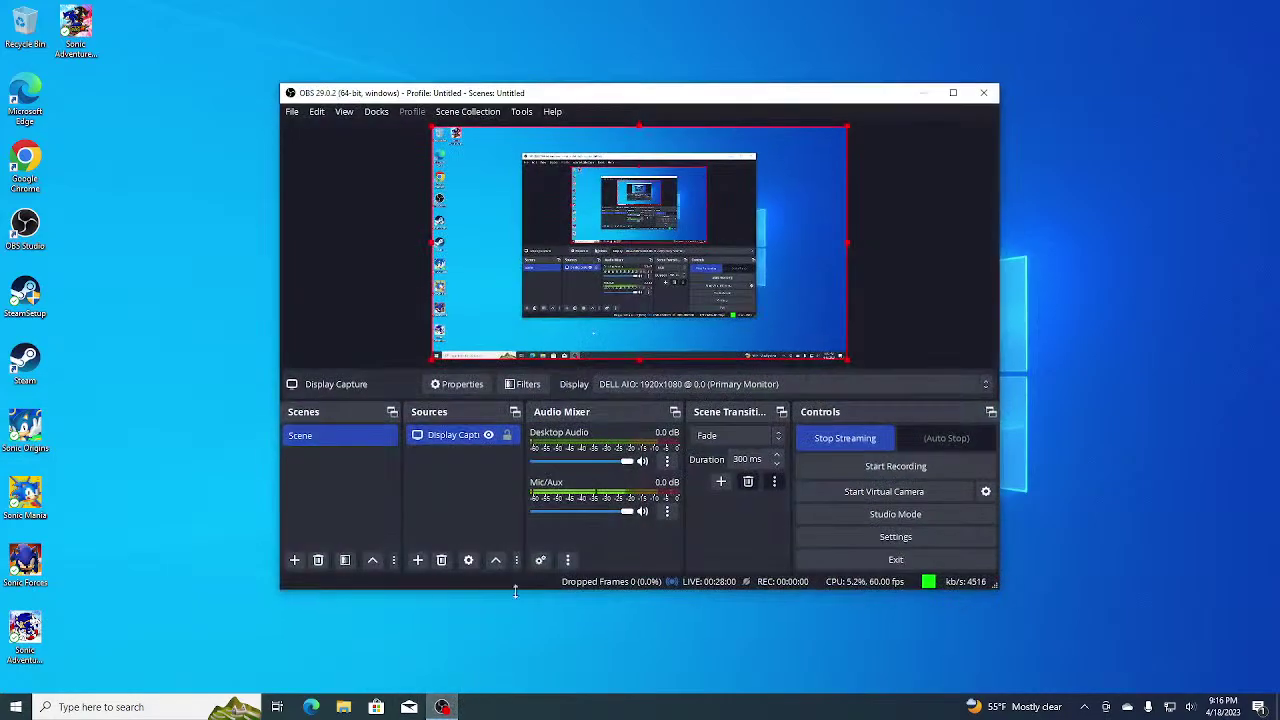